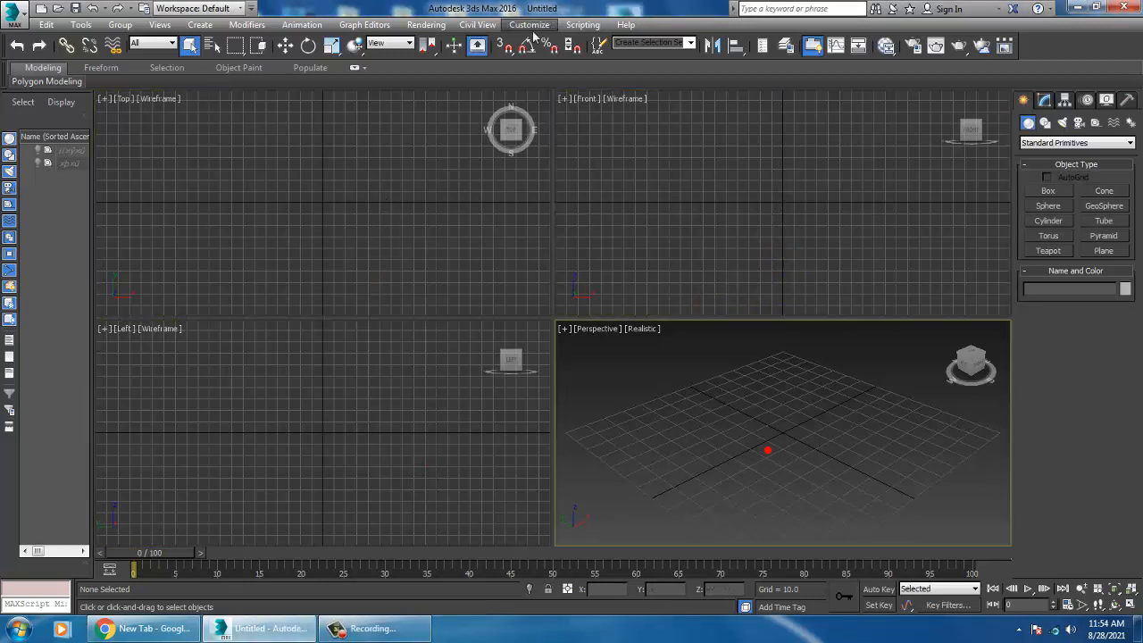
- Open the reference image interior-furniture-500x500.jpg from the August 2021 folder on drive D and place it beside the modelling area
left_click(426, 24)
left_click(491, 417)
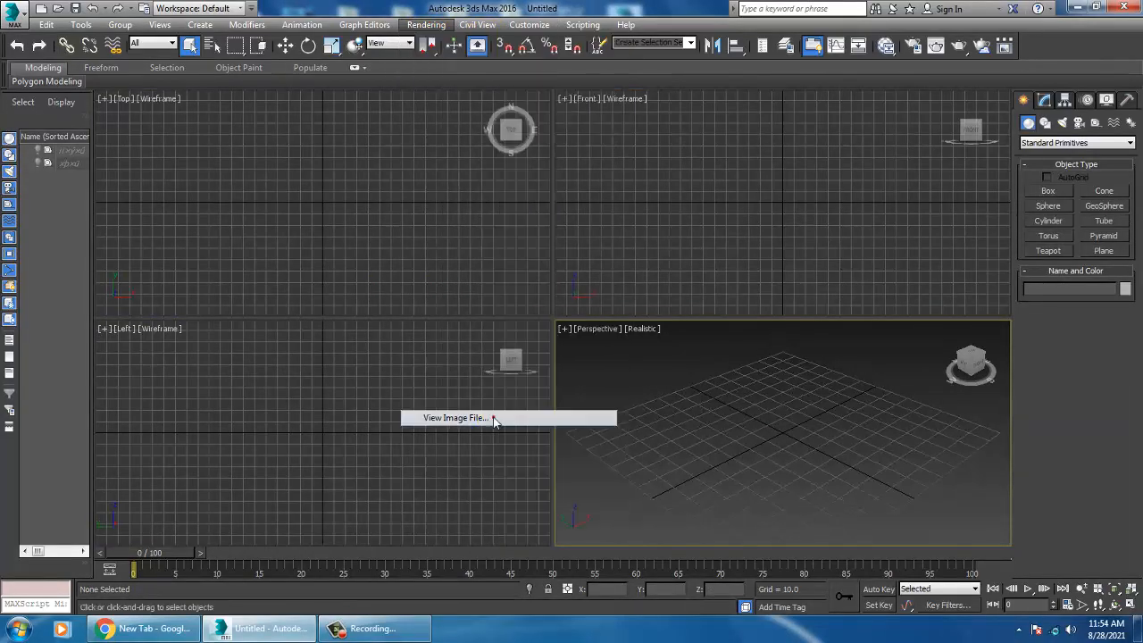
left_click(125, 272)
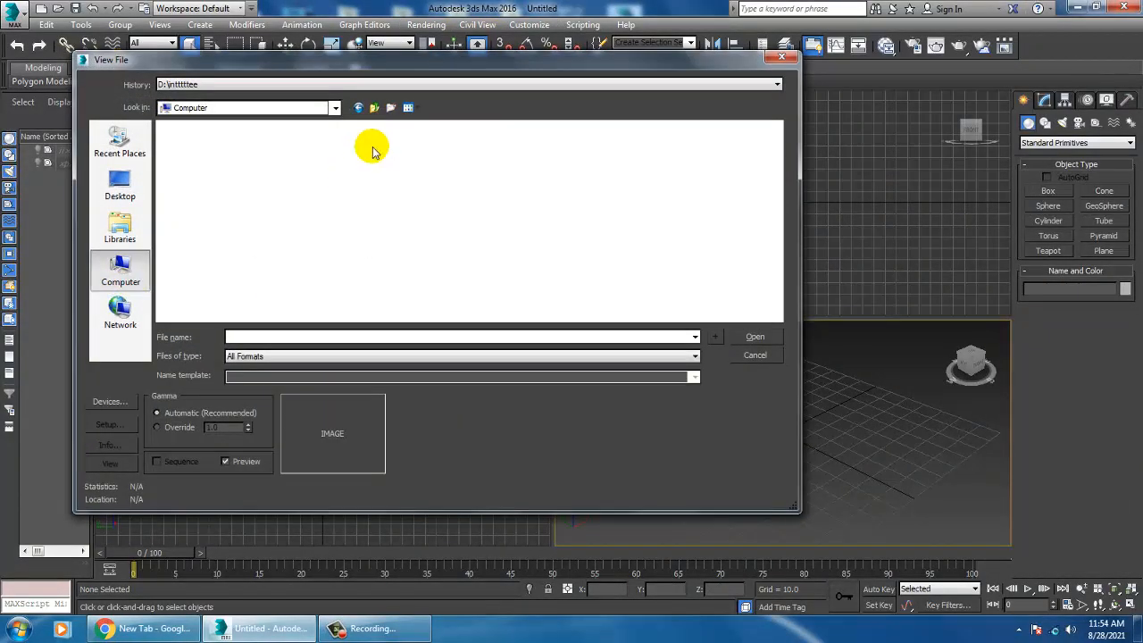
double_click(371, 147)
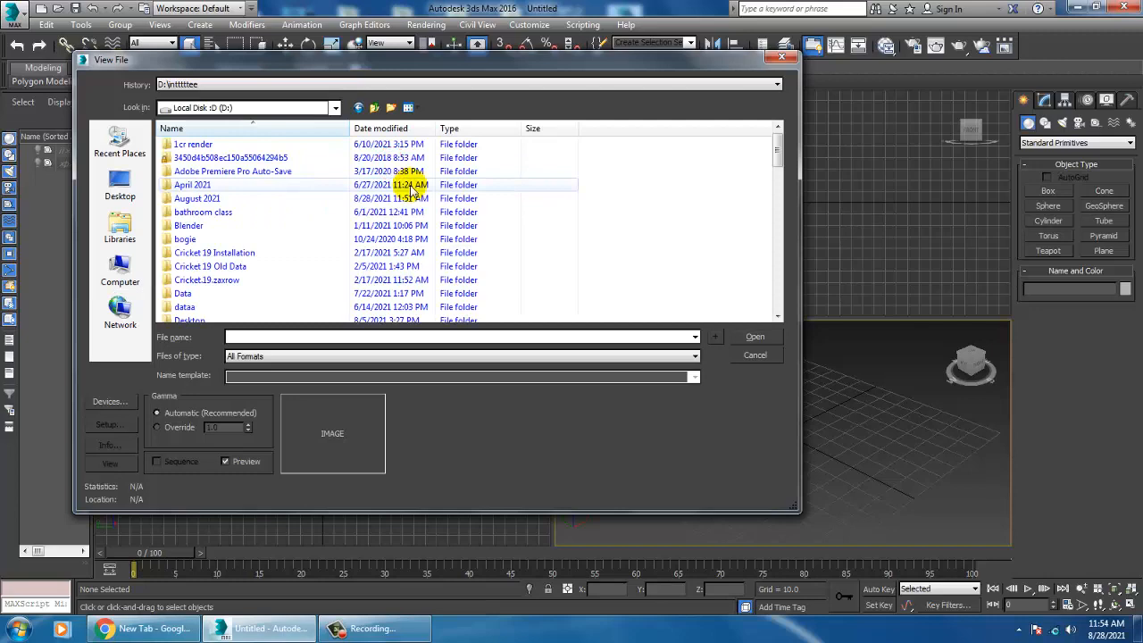
double_click(215, 199)
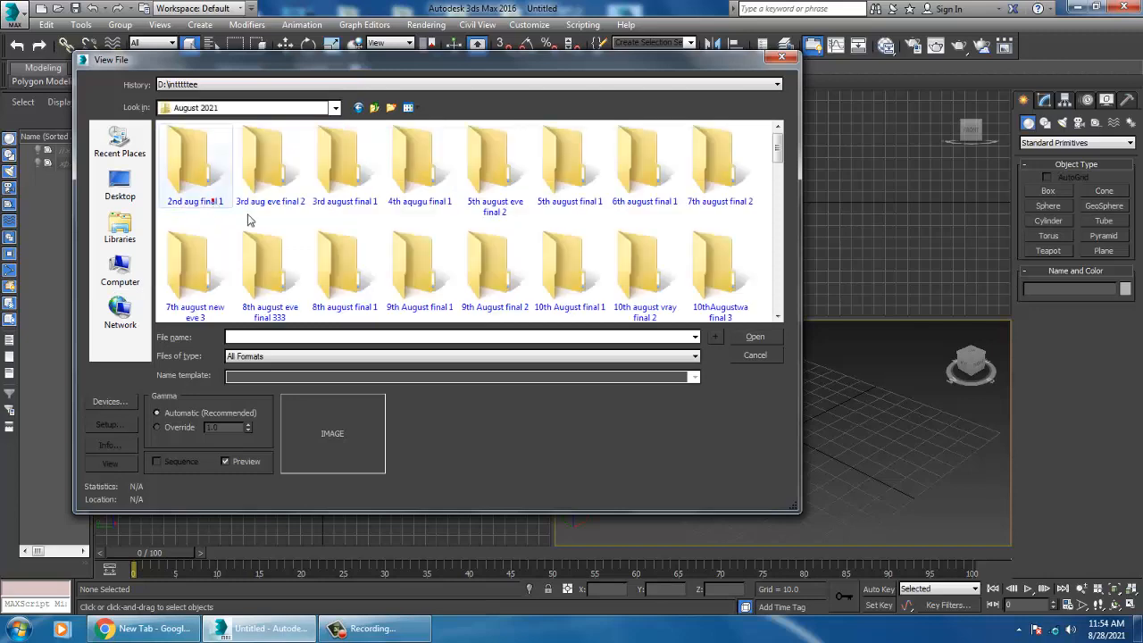
left_click_drag(777, 147, 782, 308)
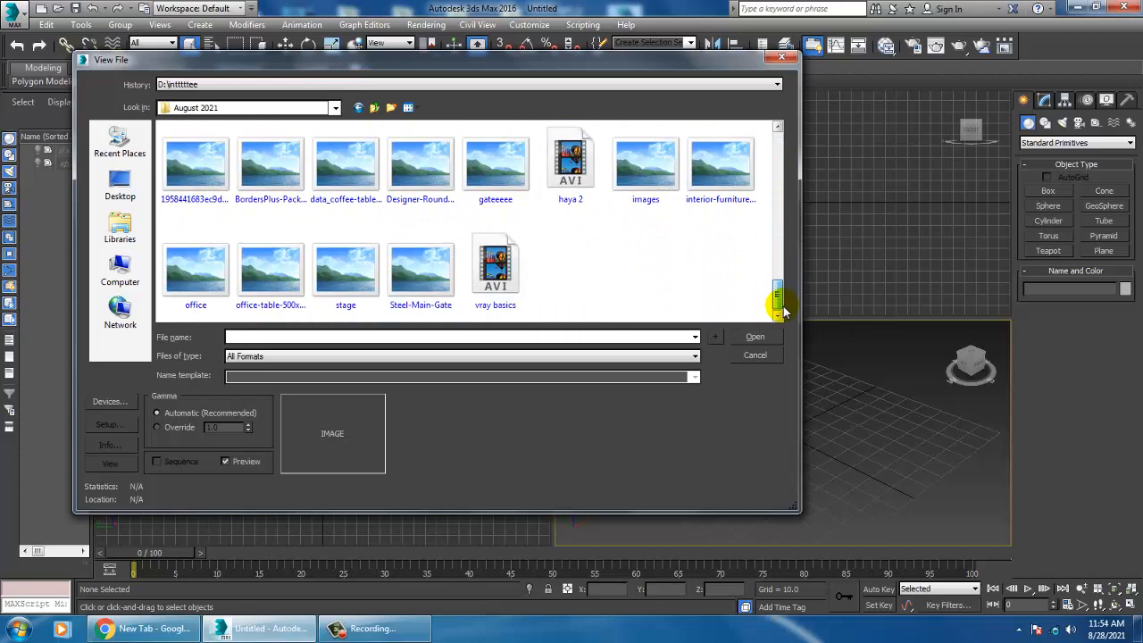
left_click(720, 171)
double_click(719, 170)
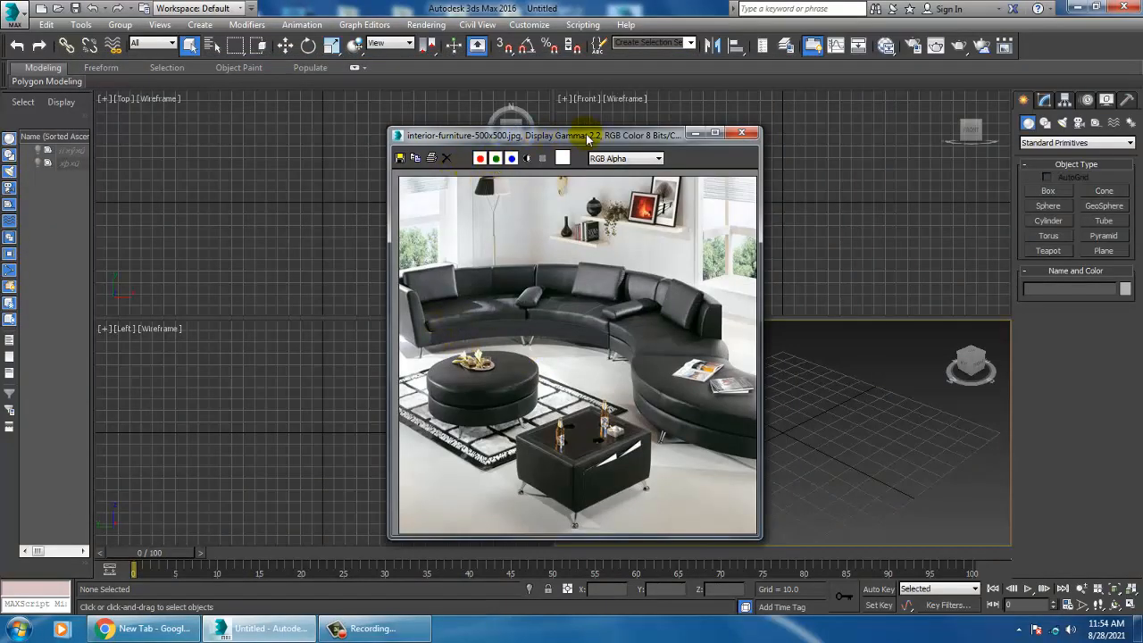
left_click_drag(586, 136, 298, 85)
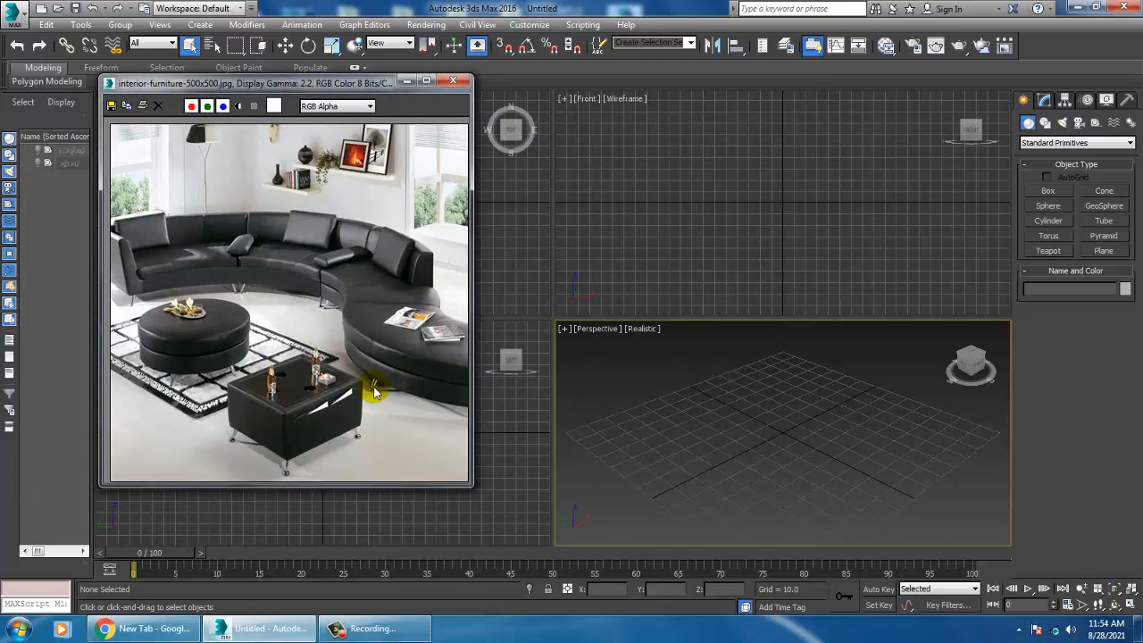
- Draw an open three-point curved line in the Top view, arching across and bending downward like the sofa seat
left_click(524, 249)
key("alt+w")
middle_click_drag(683, 278, 961, 277)
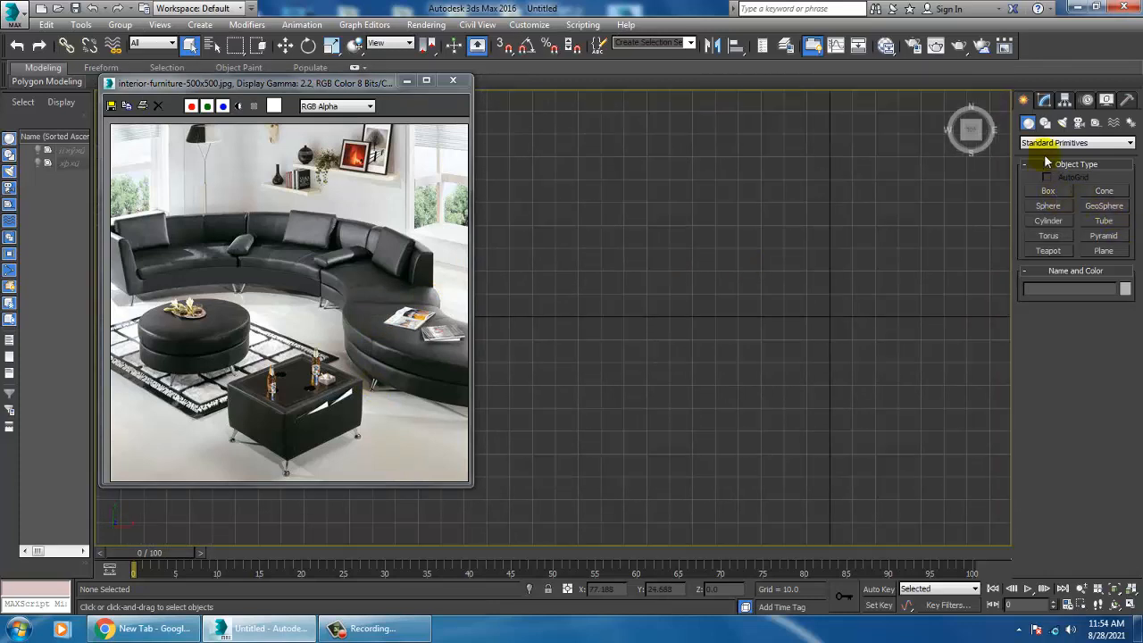
left_click(1044, 122)
left_click(1048, 202)
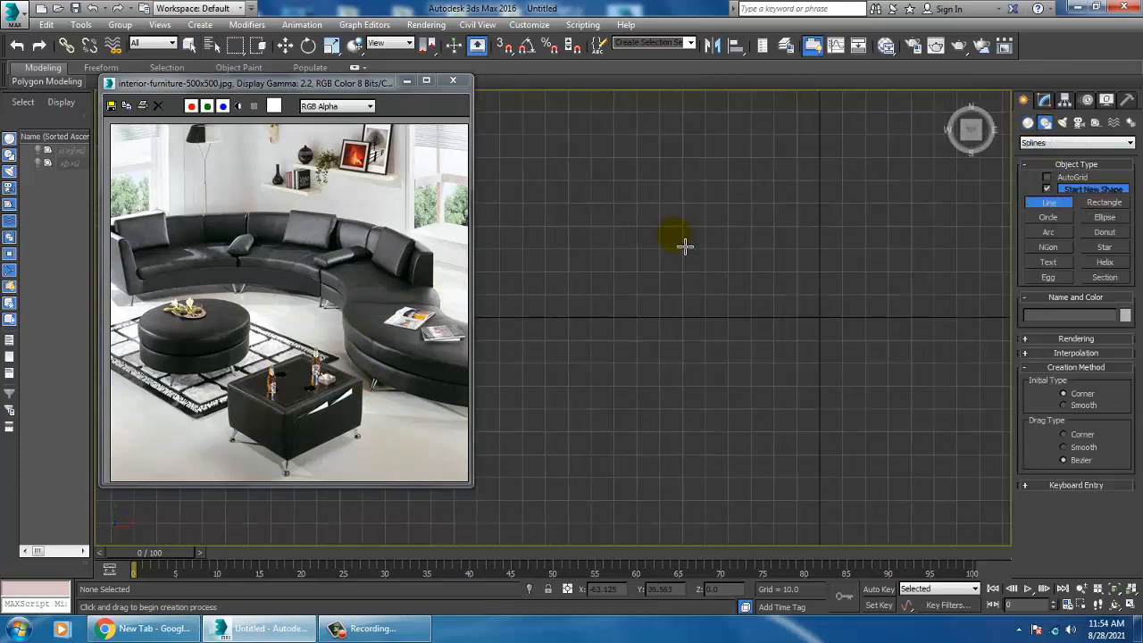
left_click(530, 211)
left_click(881, 235)
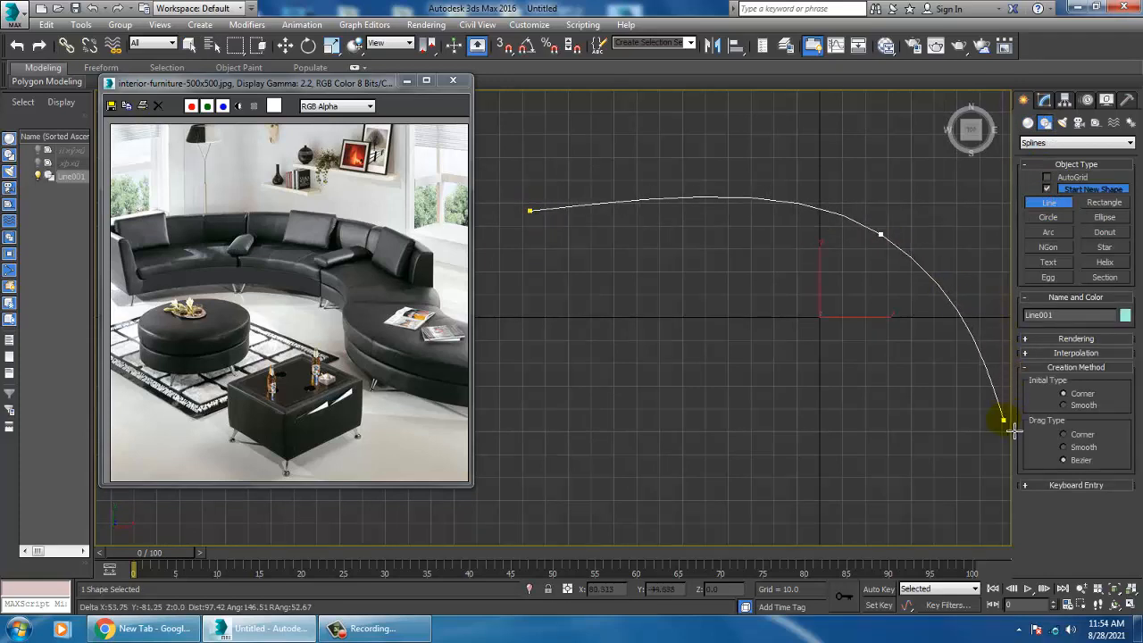
left_click(953, 458)
right_click(953, 458)
right_click(953, 458)
- Reposition the line's first and middle vertices so the curve bends smoothly like the sofa
middle_click_drag(697, 257, 764, 277)
key("1")
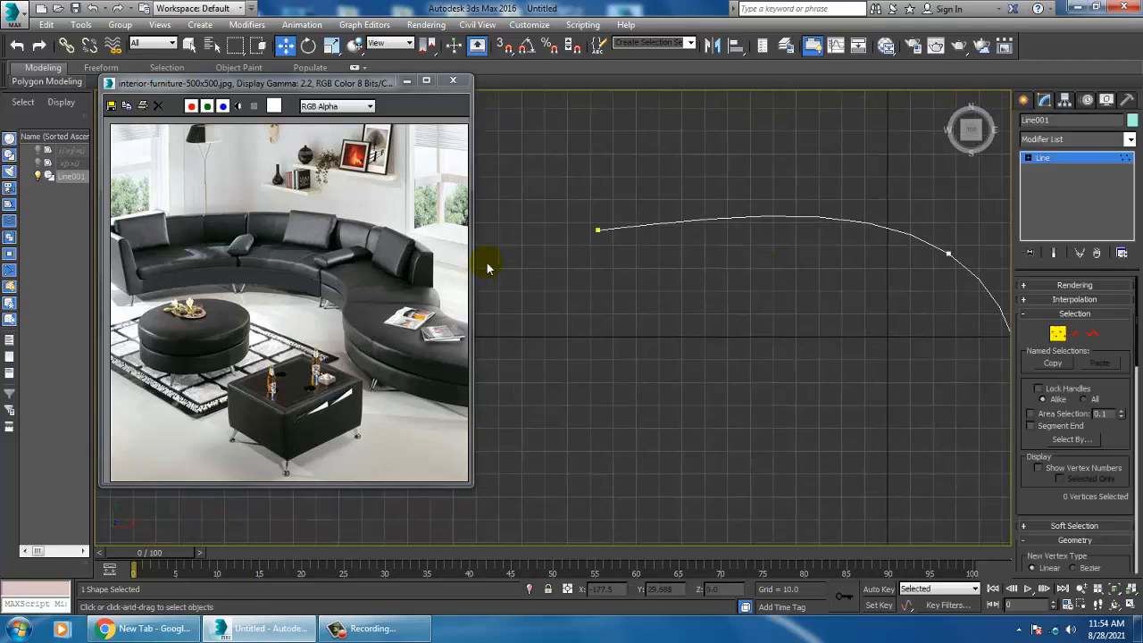
left_click_drag(662, 273, 662, 273)
left_click_drag(606, 198, 608, 178)
scroll(608, 179, "down", 3)
middle_click_drag(761, 215, 811, 253)
scroll(779, 224, "up", 3)
left_click_drag(799, 205, 910, 289)
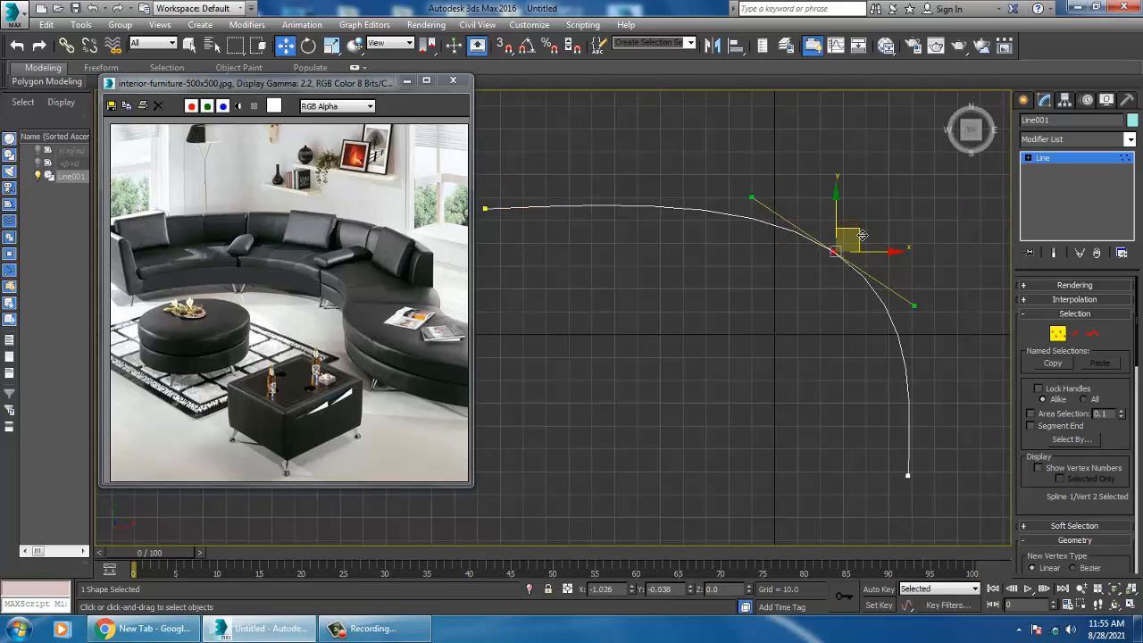
left_click_drag(854, 226, 847, 231)
middle_click_drag(827, 249, 803, 233)
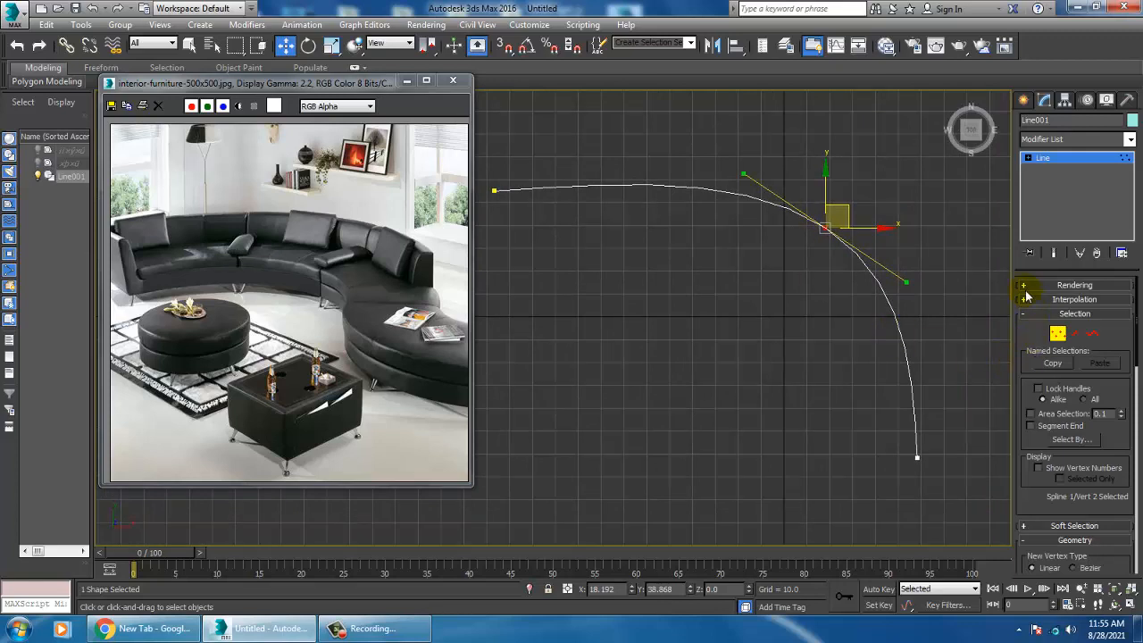
- Enable the line's thickness in the viewport with a rectangular section and set its width to 42.04
left_click(1062, 285)
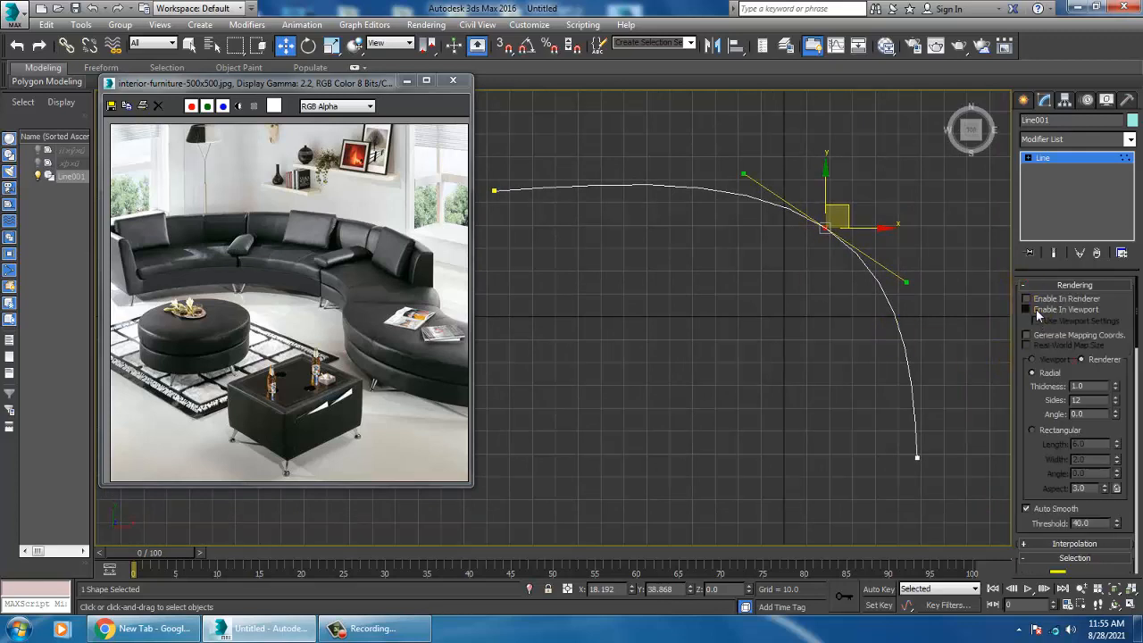
left_click(1027, 309)
left_click(1034, 431)
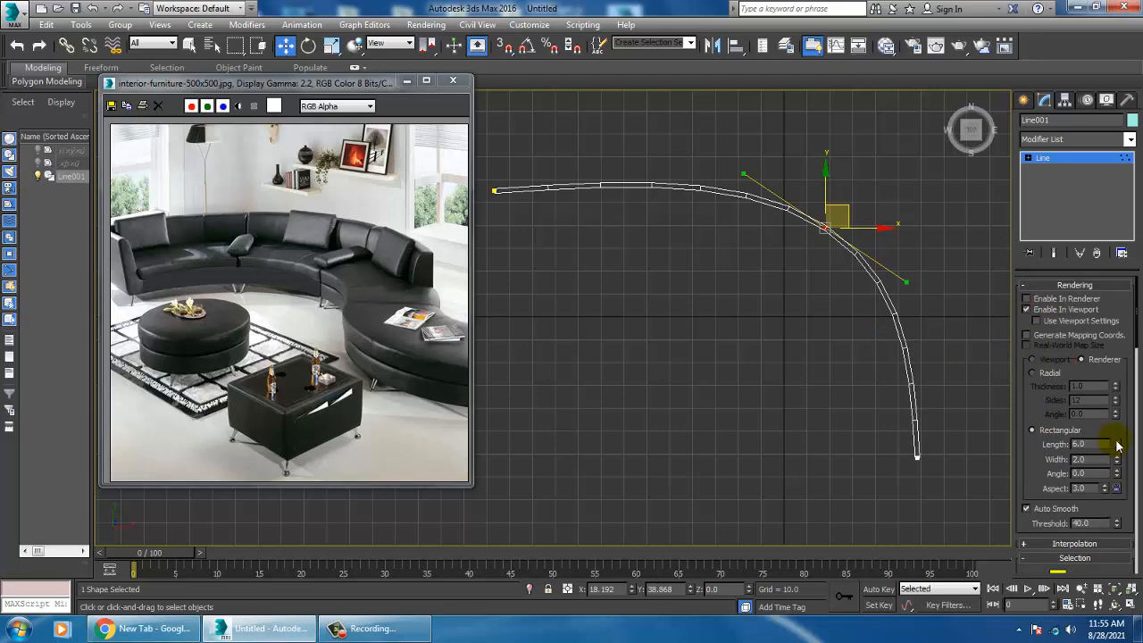
right_click(1086, 119)
left_click_drag(1117, 459, 1137, 250)
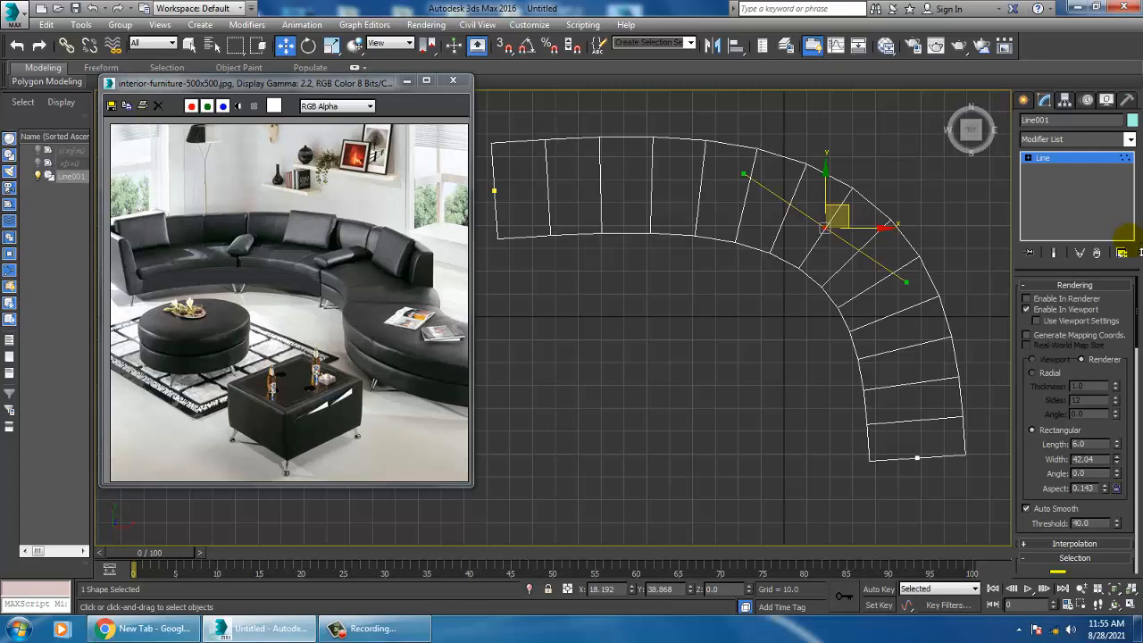
- Move the line's starting vertex up to about Y 59.43 to straighten that end of the seat
middle_click_drag(618, 209, 705, 256)
left_click(582, 237)
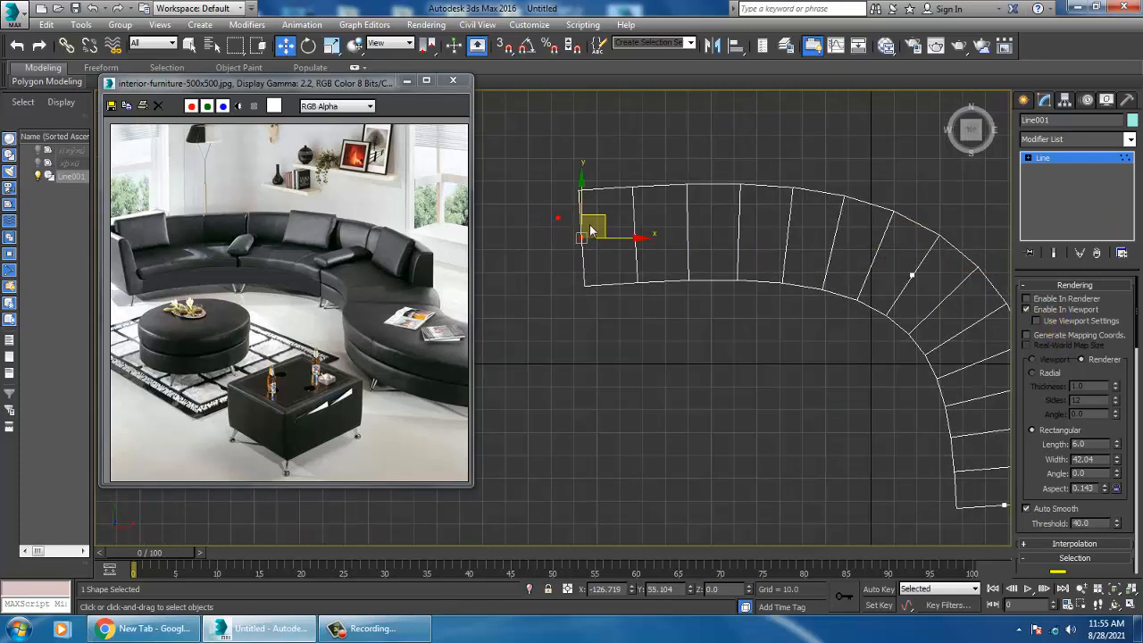
left_click_drag(590, 232, 591, 197)
scroll(674, 256, "down", 5)
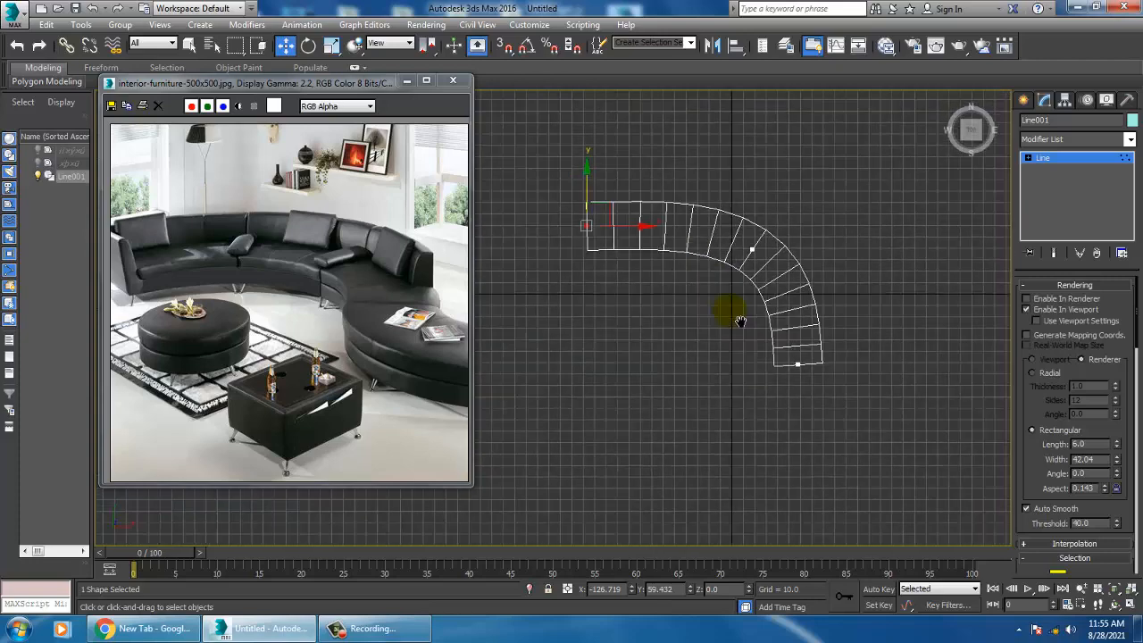
- Set the rectangular section's length to 12.84 to thicken the seat, working in the maximized Perspective view
key("alt+w")
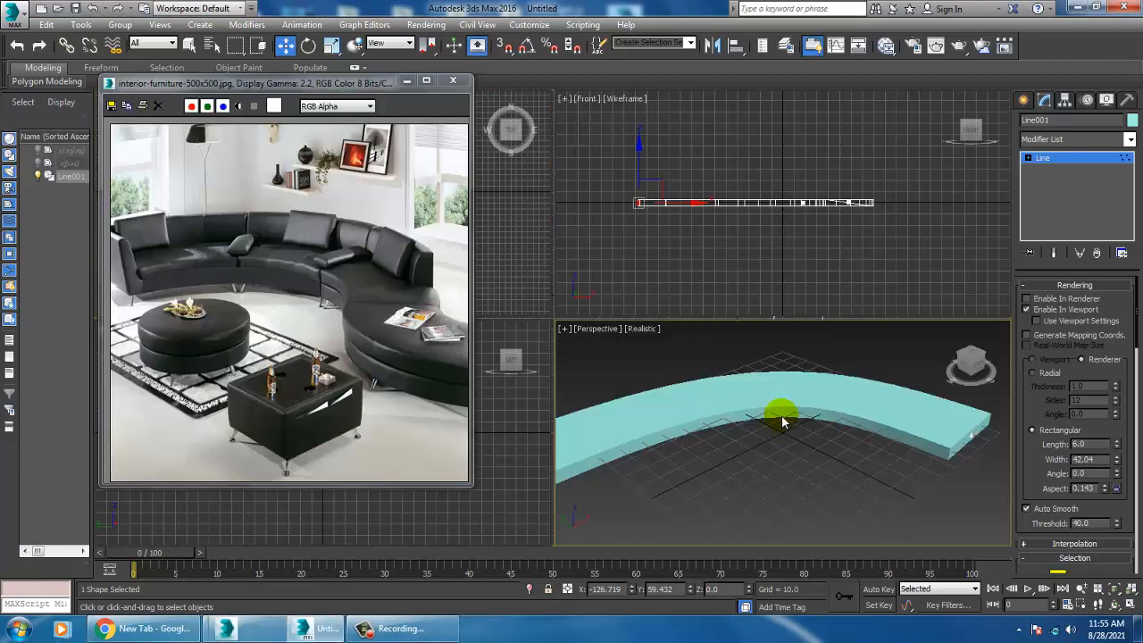
key("alt+w")
scroll(782, 419, "up", 5)
scroll(770, 422, "down", 5)
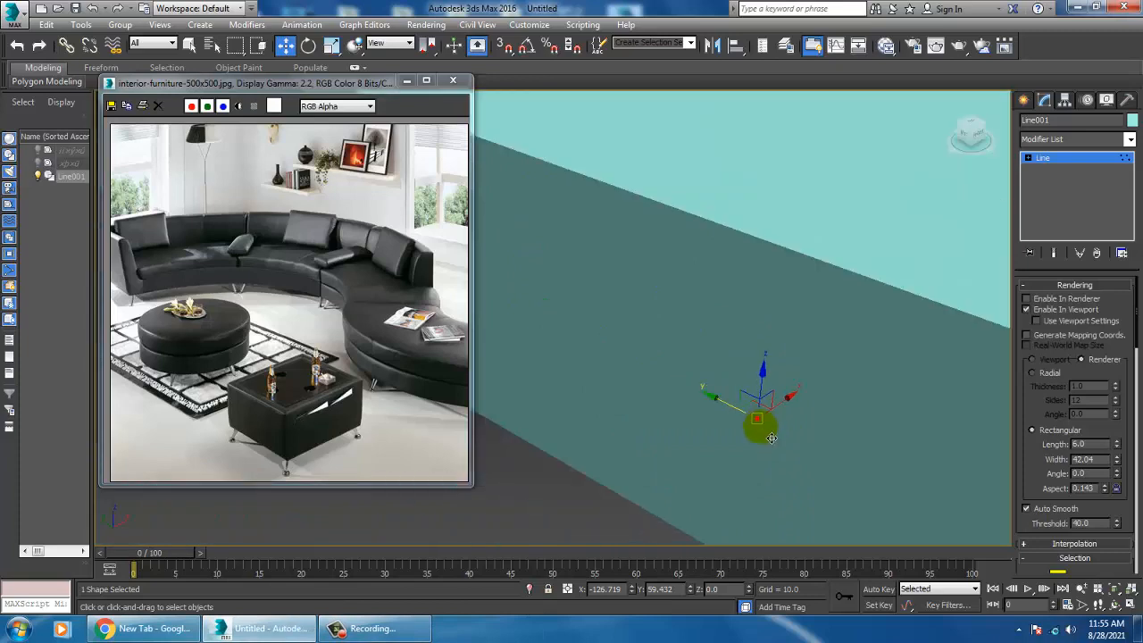
mouse_move(760, 416)
middle_mouse_down("alt")
mouse_move(731, 398)
mouse_move(773, 401)
middle_mouse_up("alt")
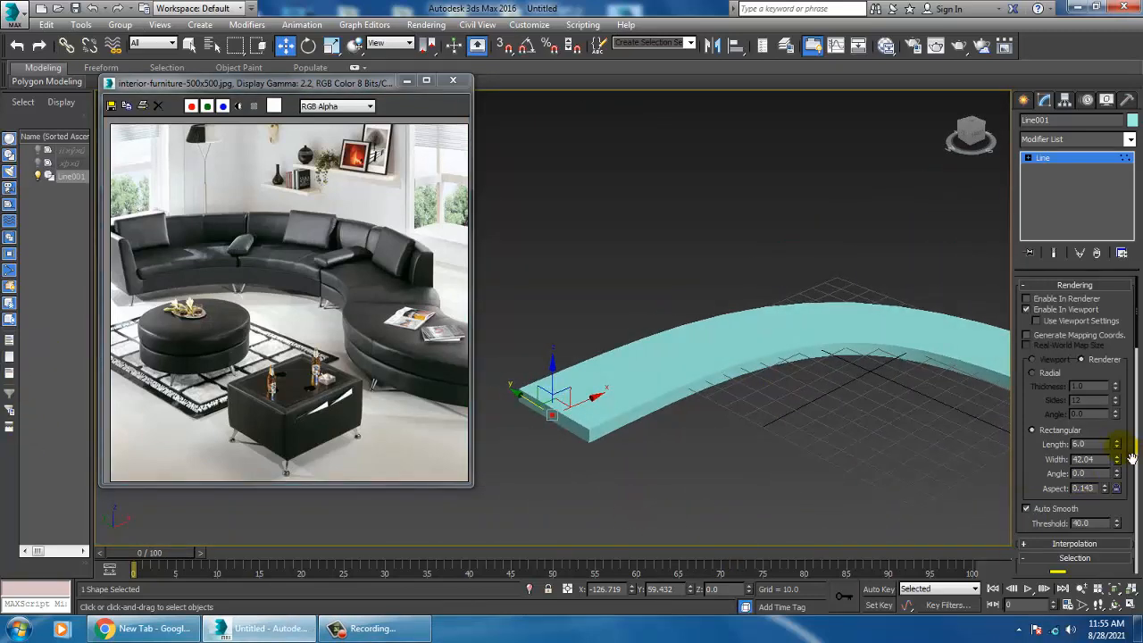
left_click_drag(1125, 443, 1116, 367)
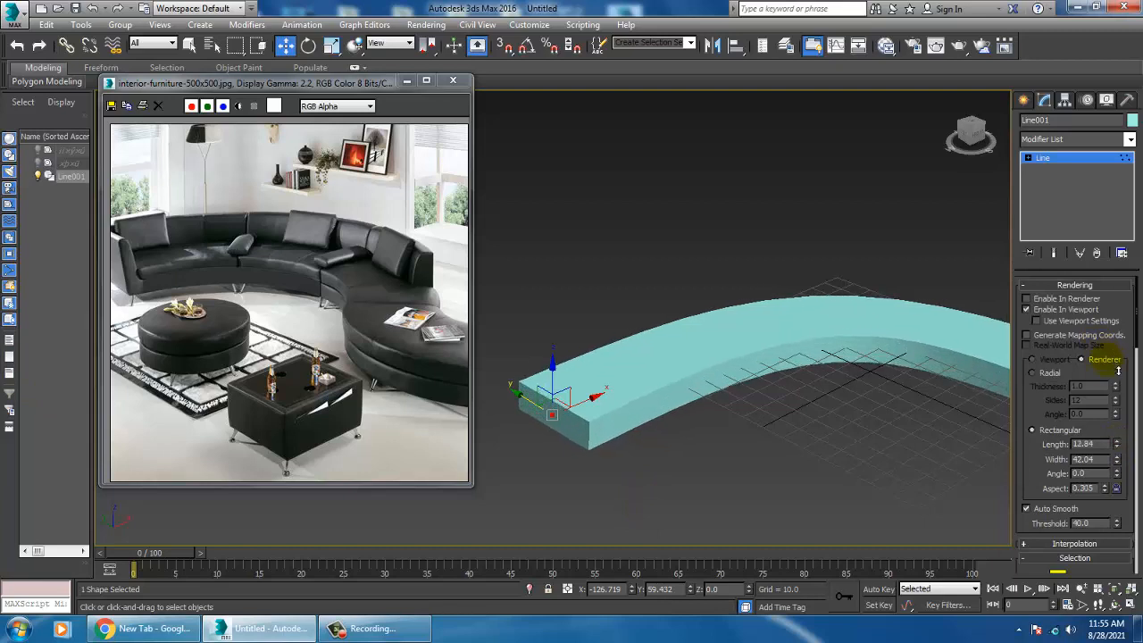
- Show edged faces, leave vertex editing and raise the whole seat to about Z 25.73
key("F4")
middle_click_drag(792, 416, 748, 418)
scroll(715, 432, "down", 4)
scroll(720, 430, "up", 3)
left_click(1045, 159)
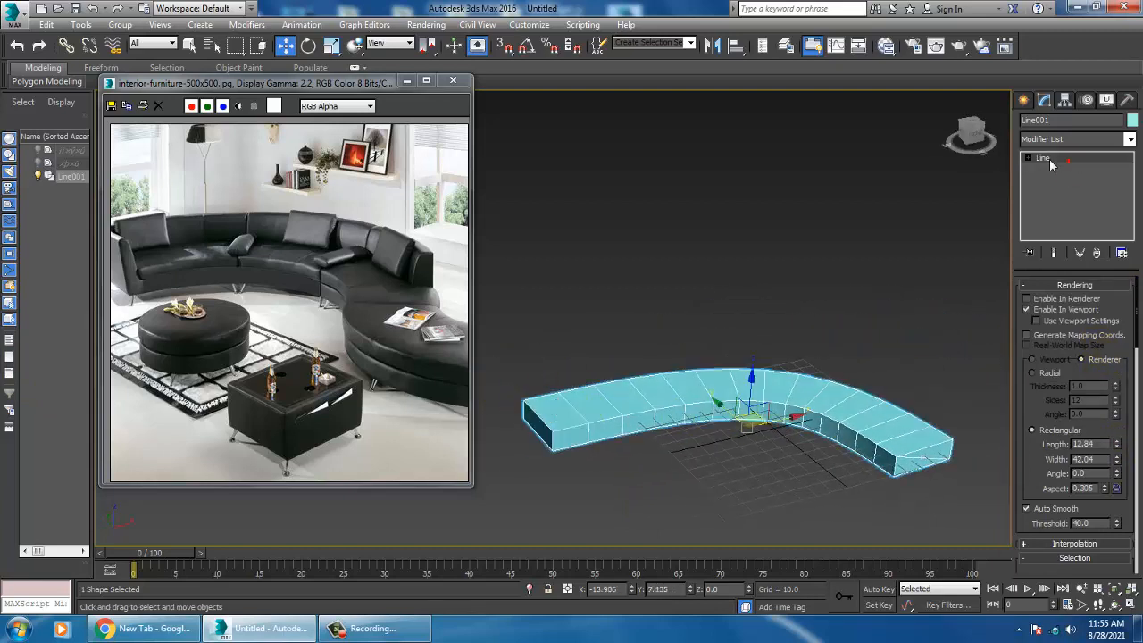
left_click_drag(744, 387, 744, 342)
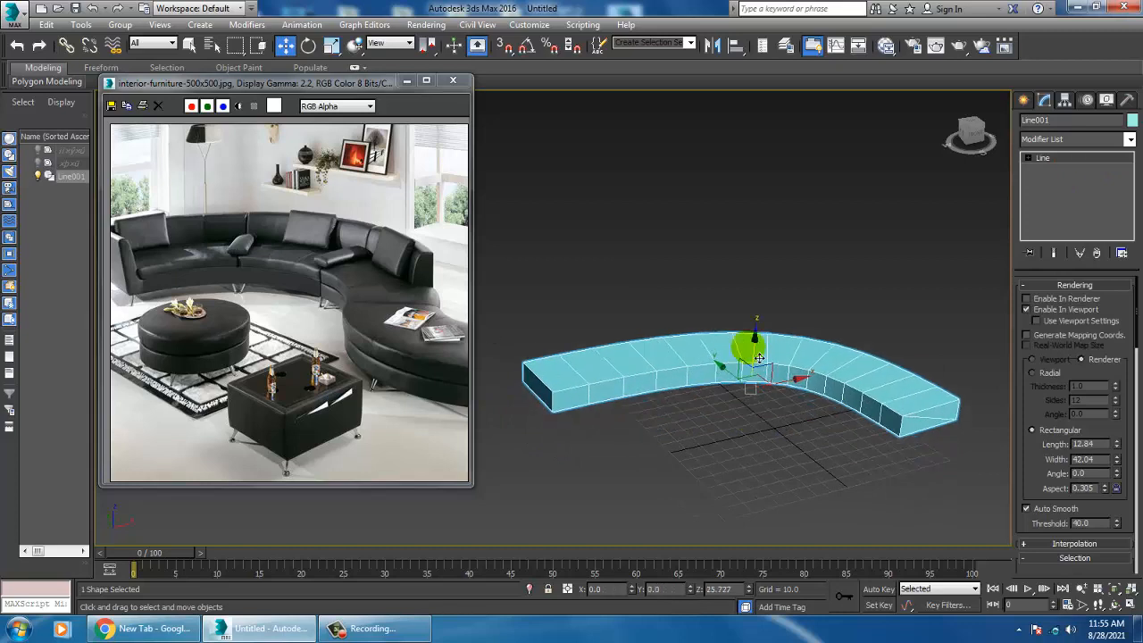
- Create a large plane beneath the seat as the floor and reselect the curved seat
left_click(1023, 99)
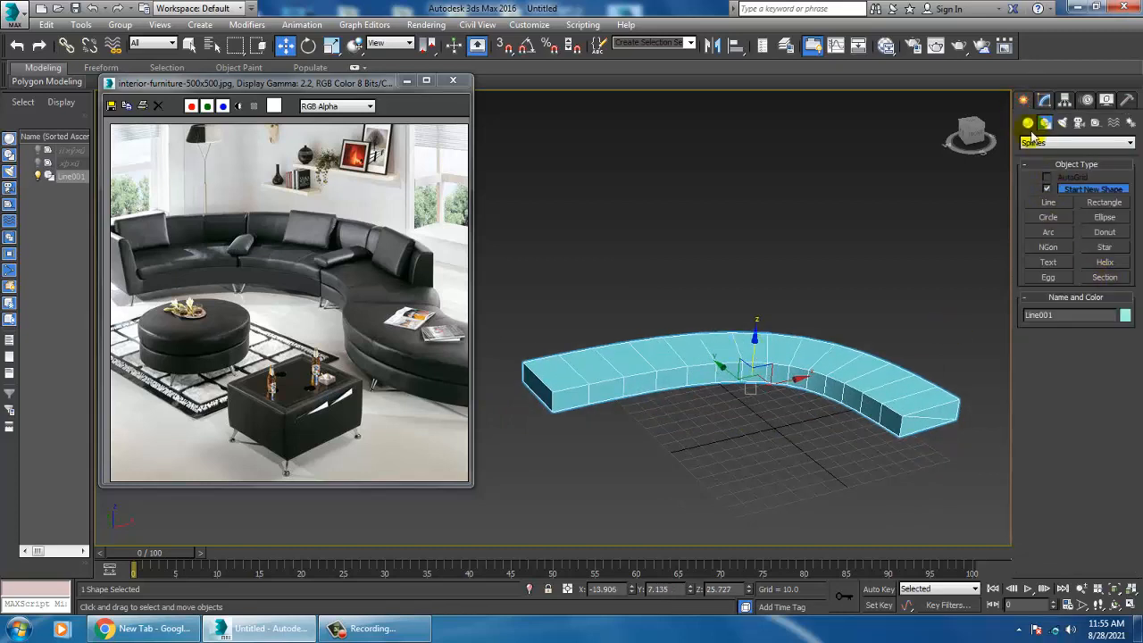
left_click(1028, 122)
left_click(1103, 251)
scroll(856, 282, "down", 5)
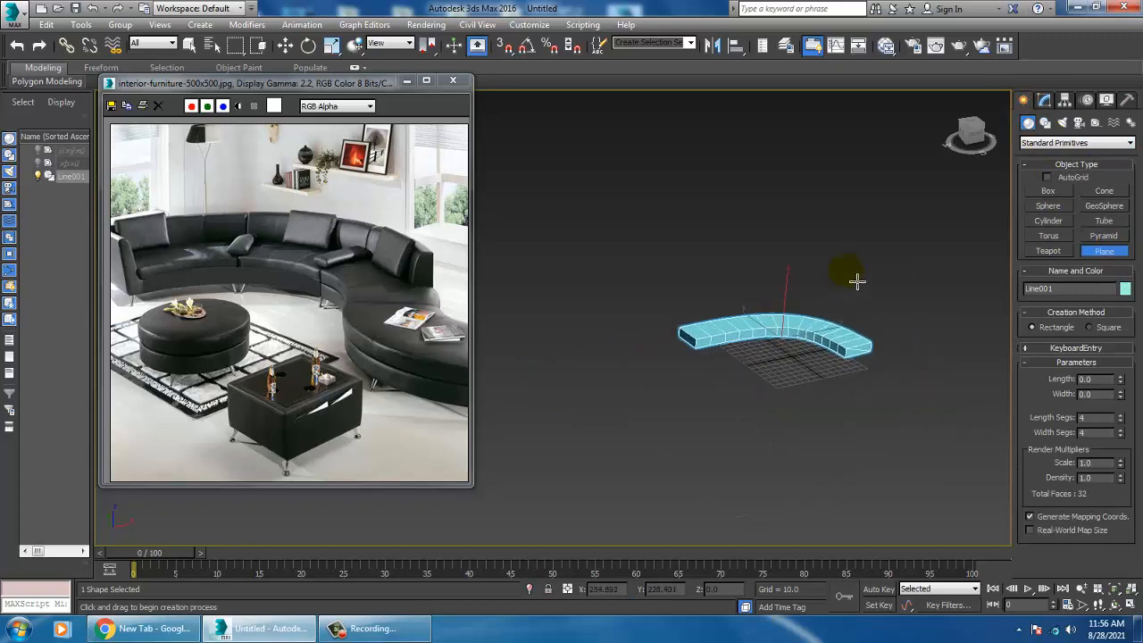
left_click_drag(856, 282, 732, 523)
scroll(694, 395, "up", 5)
key("w")
left_click(856, 257)
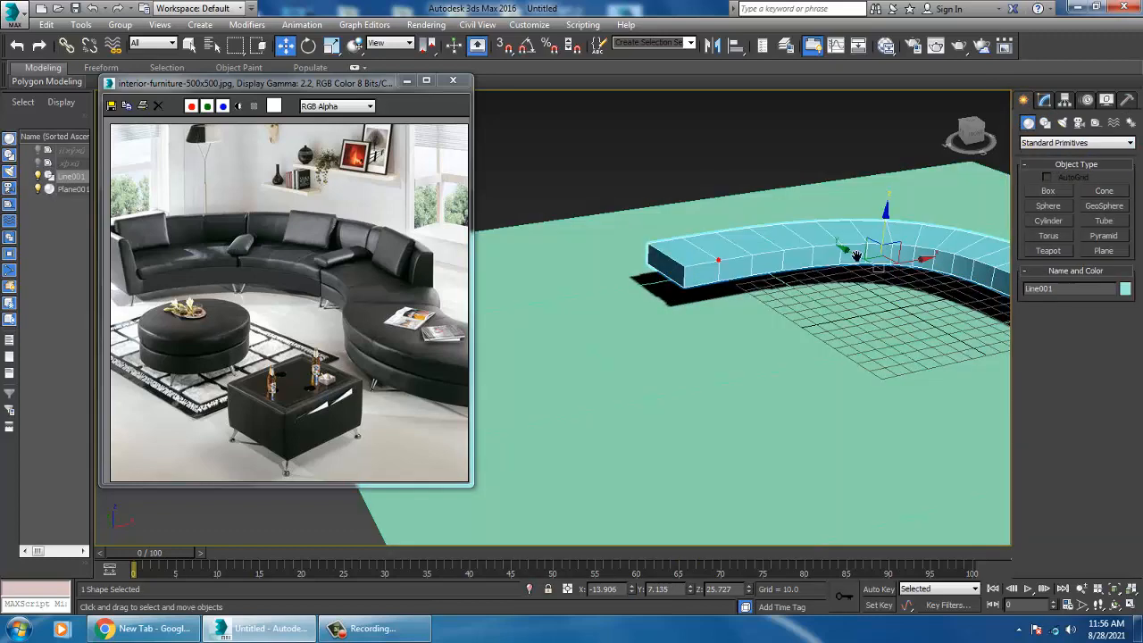
- Raise the curved seat further above the floor plane to about Z 35.01
middle_click_drag(857, 257, 776, 276, "alt")
middle_click_drag(720, 307, 745, 327)
left_click_drag(771, 287, 783, 284)
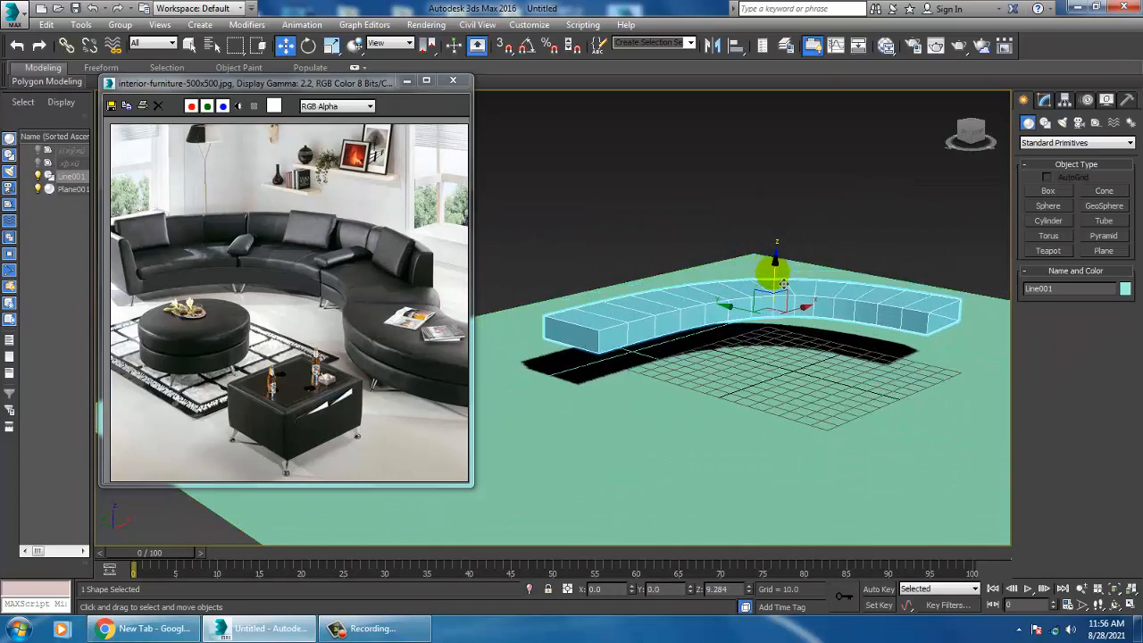
mouse_move(838, 309)
middle_mouse_down("alt")
mouse_move(820, 317)
mouse_move(772, 303)
mouse_move(816, 331)
mouse_move(818, 319)
middle_mouse_up("alt")
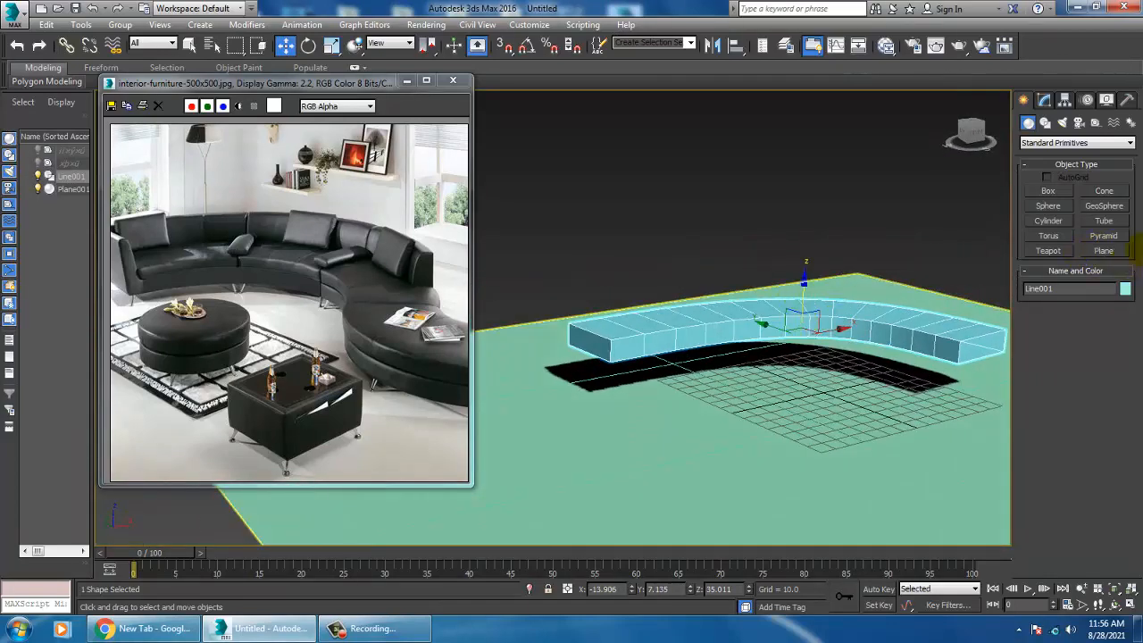
- Set the seat's rectangular section length to 14.381, comparing it with the enlarged sofa in the reference image
scroll(220, 272, "up", 3)
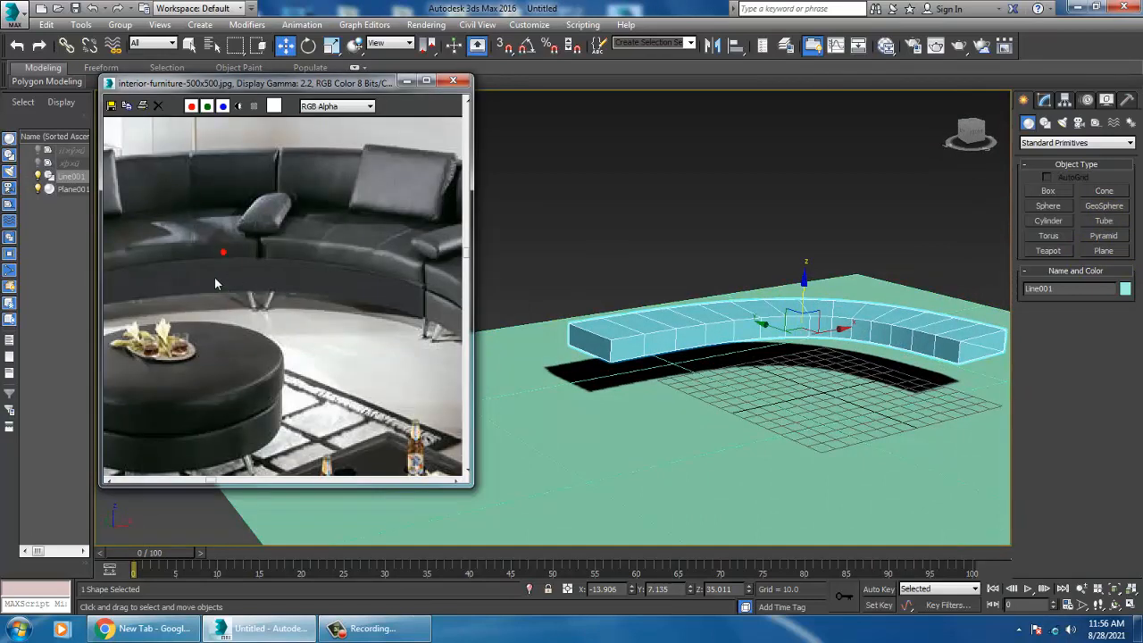
left_click(1051, 99)
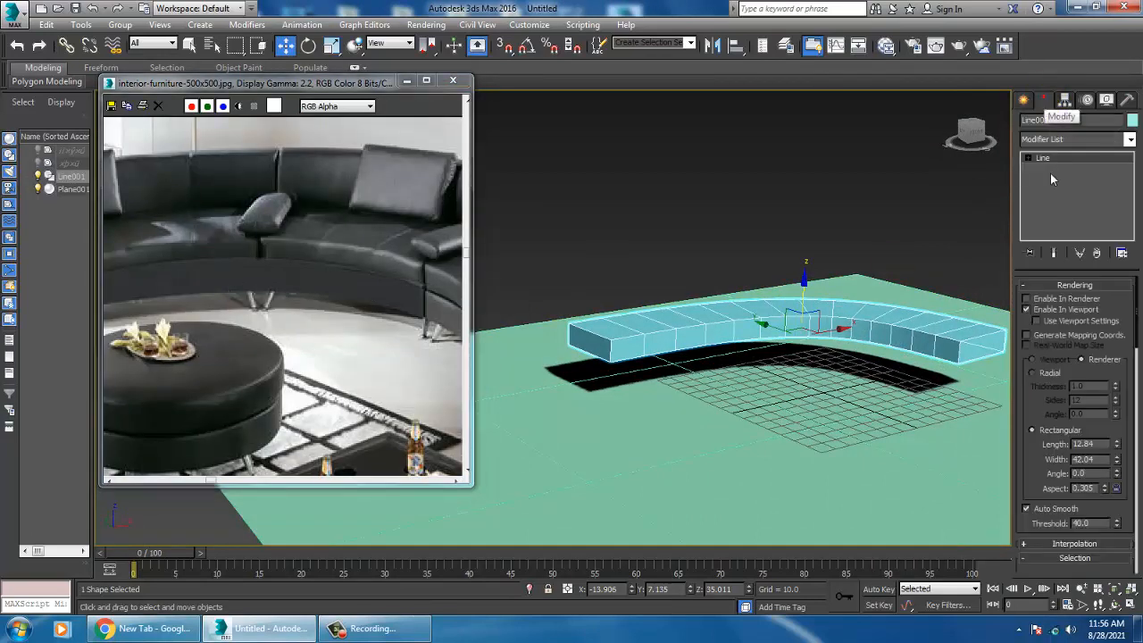
left_click_drag(1116, 449, 1127, 441)
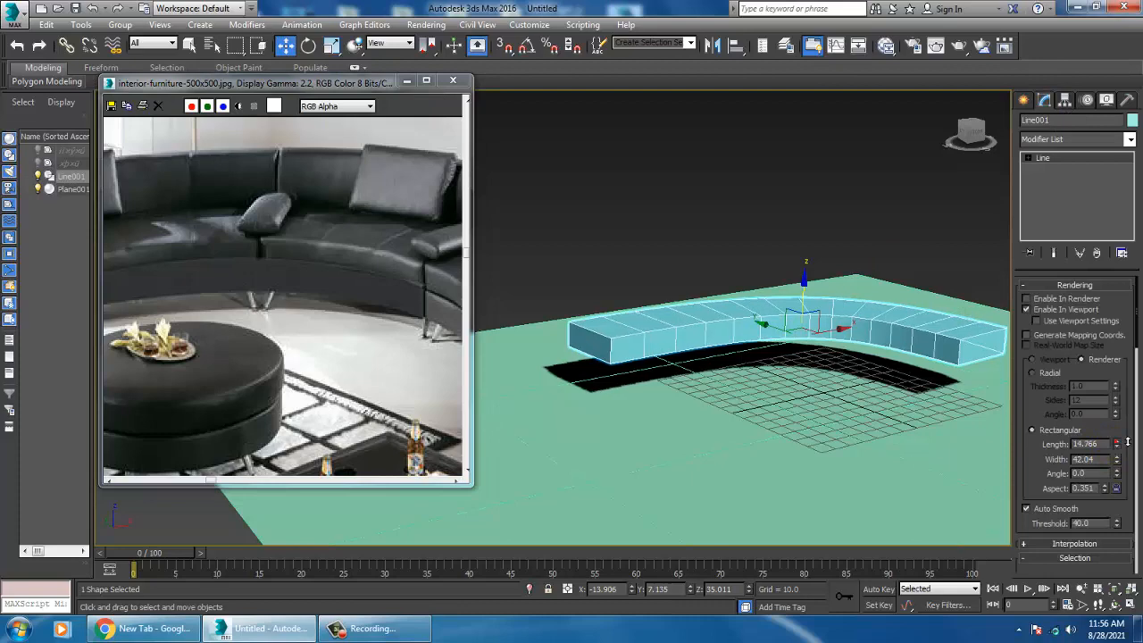
scroll(785, 342, "up", 5)
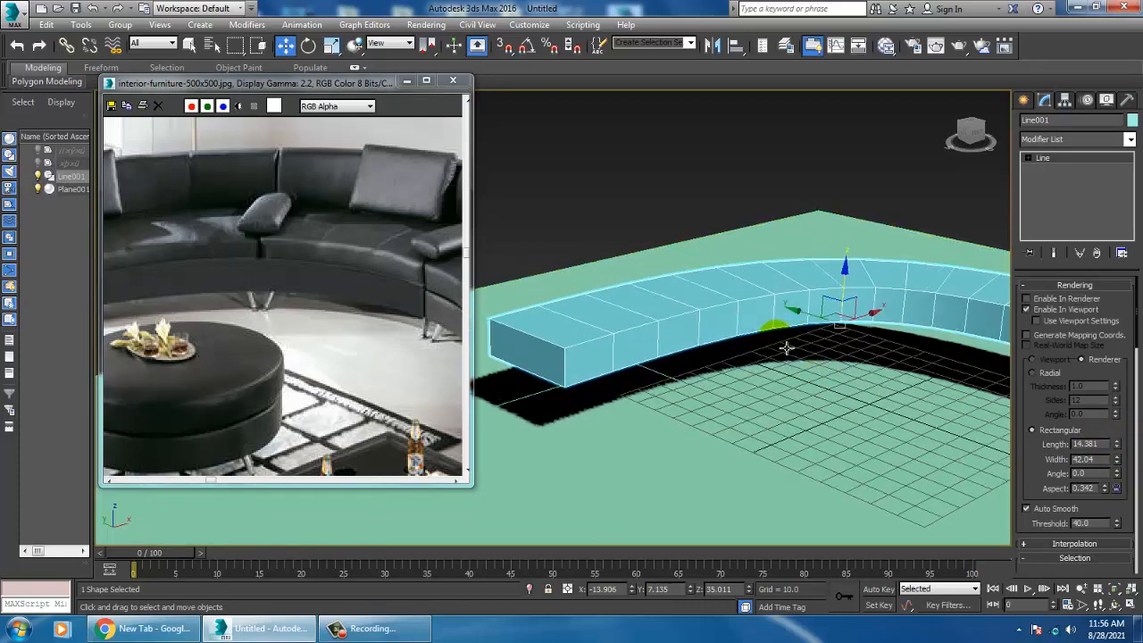
right_click(712, 296)
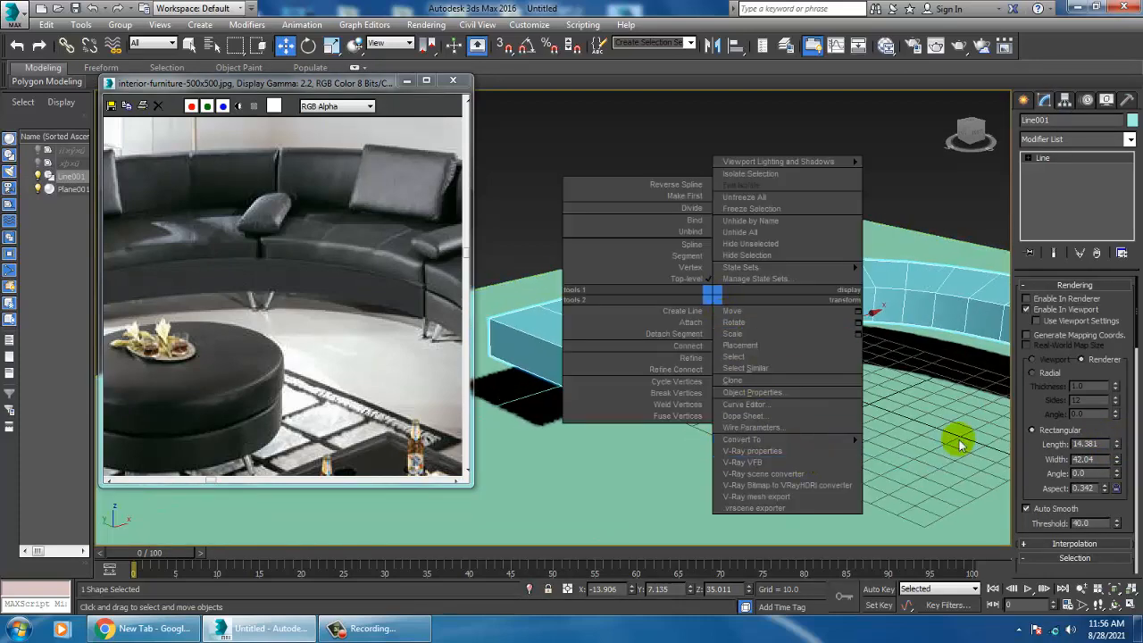
middle_click_drag(929, 302, 823, 325, "alt")
scroll(859, 309, "down", 3)
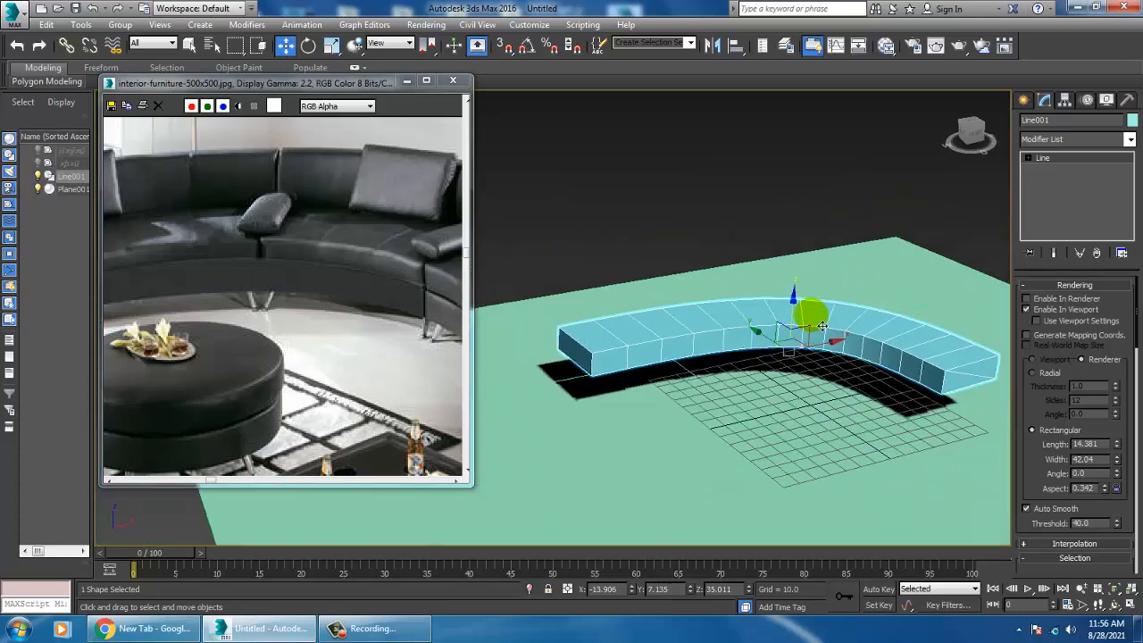
- Copy the curved seat straight up as a cushion layer with section length 10.067, resting on the base at about Z 49.0
left_click_drag(802, 321, 804, 286, "shift")
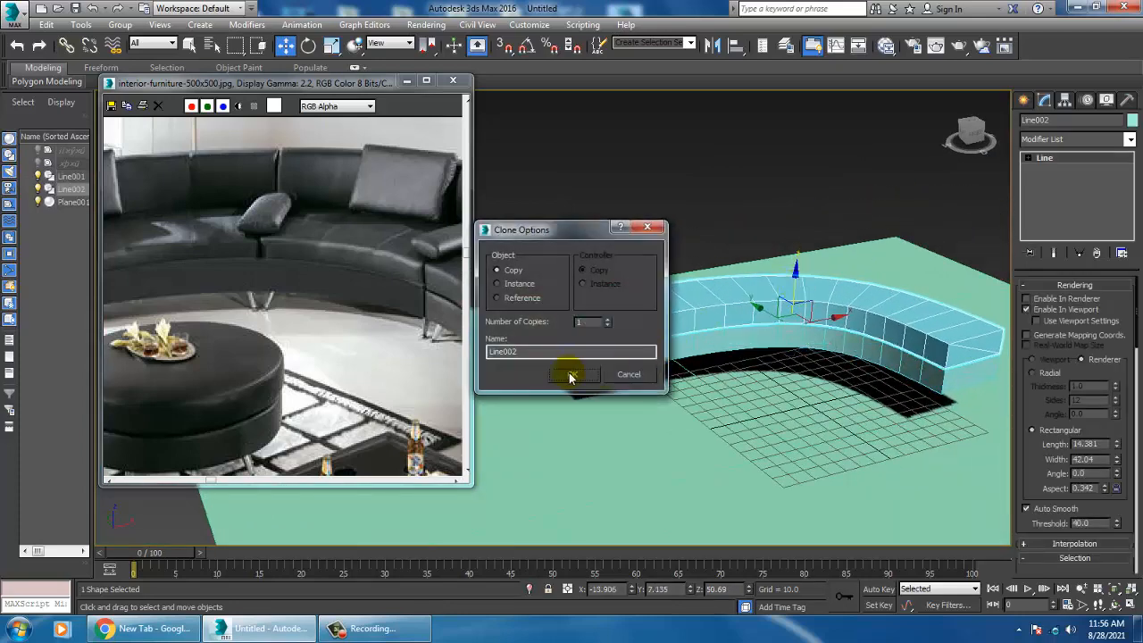
left_click(572, 373)
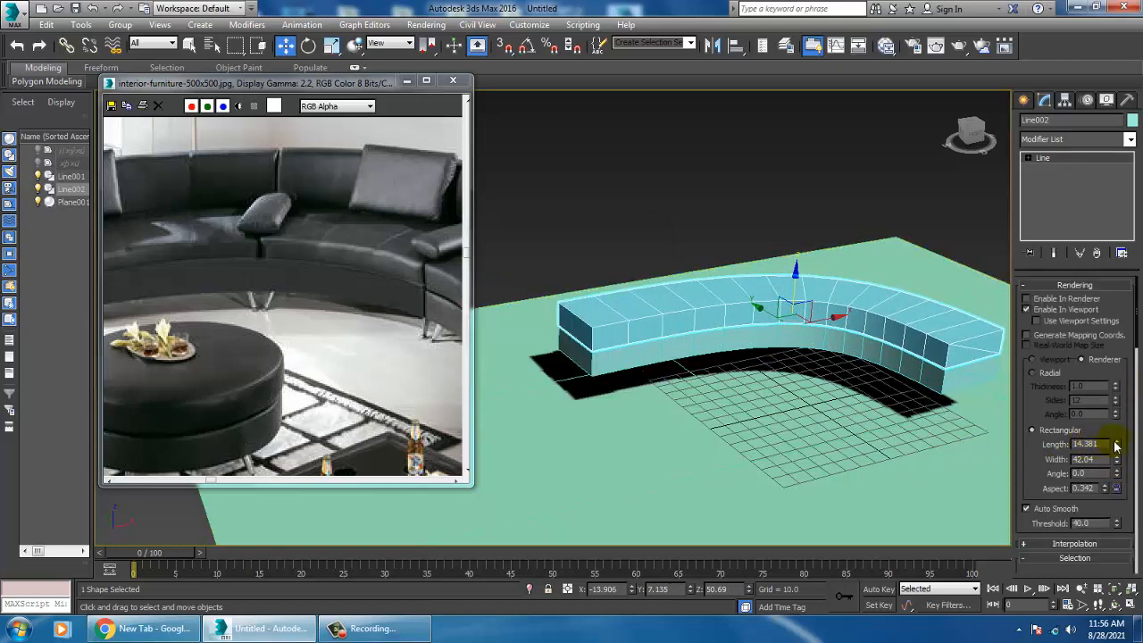
left_click_drag(1116, 449, 1117, 459)
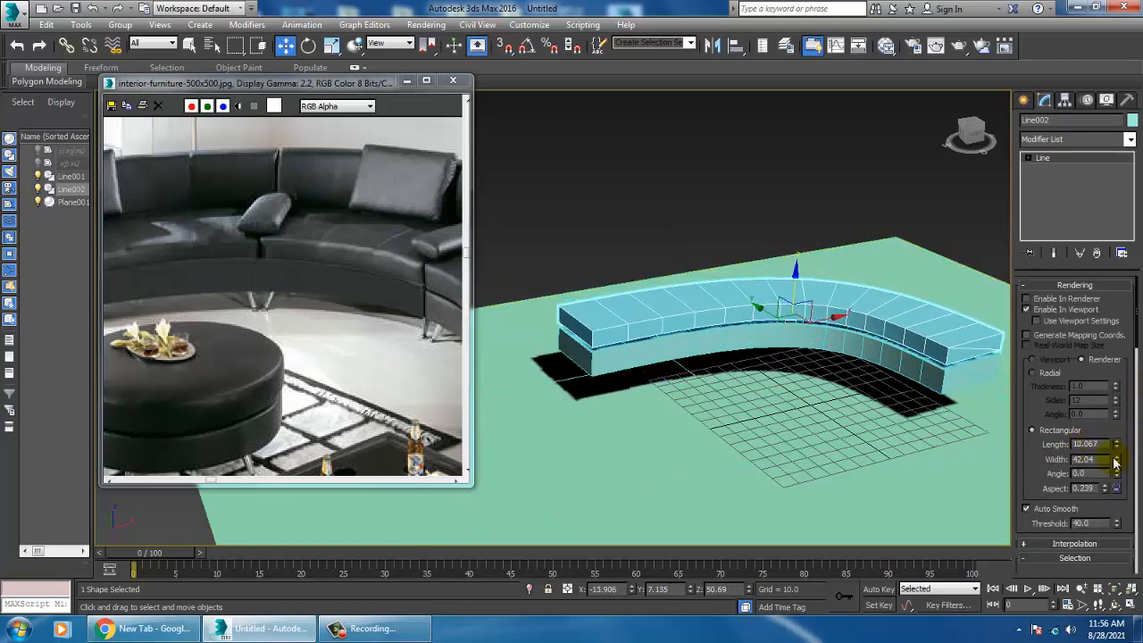
left_click_drag(796, 284, 798, 288)
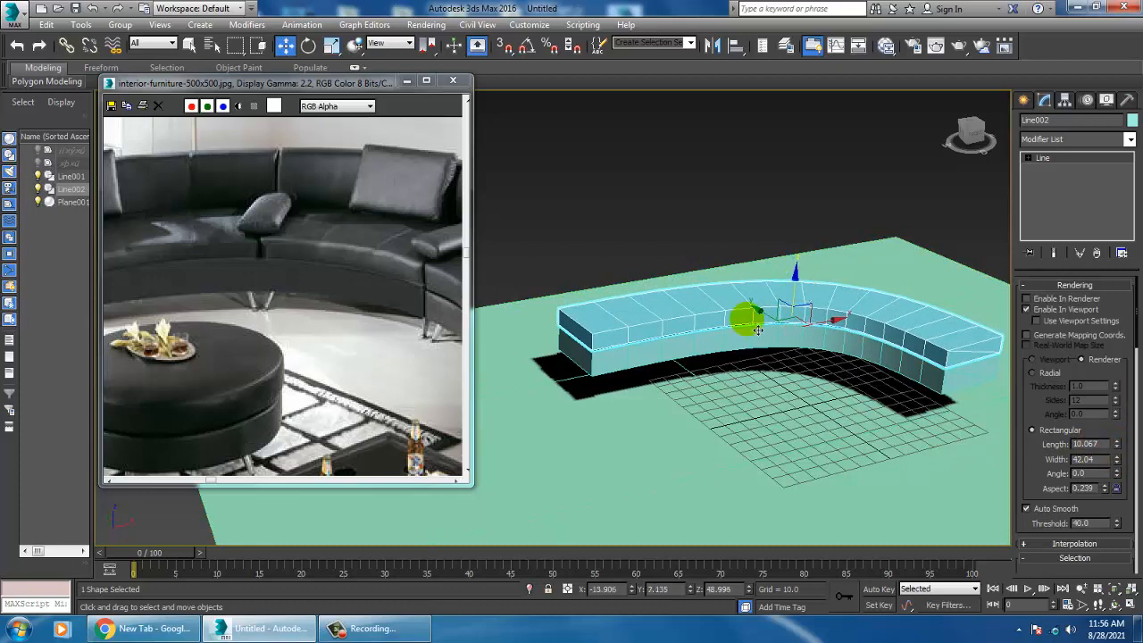
- Compare the layers with the reference sofa and set the upper cushion's rectangular section width to 29.846
middle_click_drag(746, 319, 800, 382, "alt")
middle_click_drag(173, 228, 276, 247)
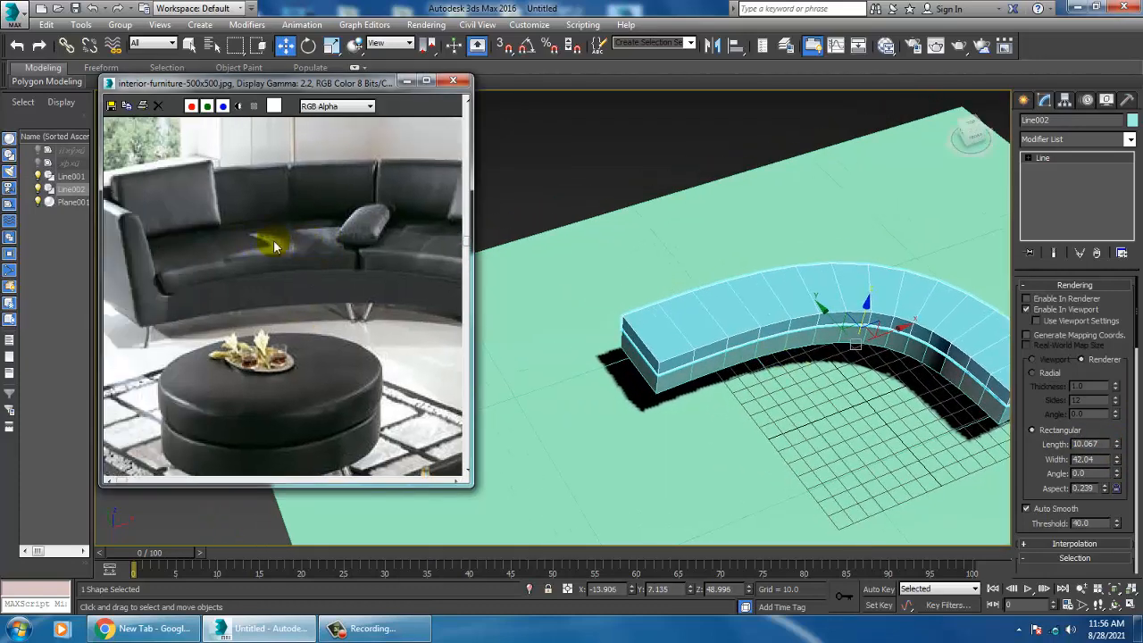
middle_click_drag(733, 396, 690, 367, "alt")
left_click(692, 364)
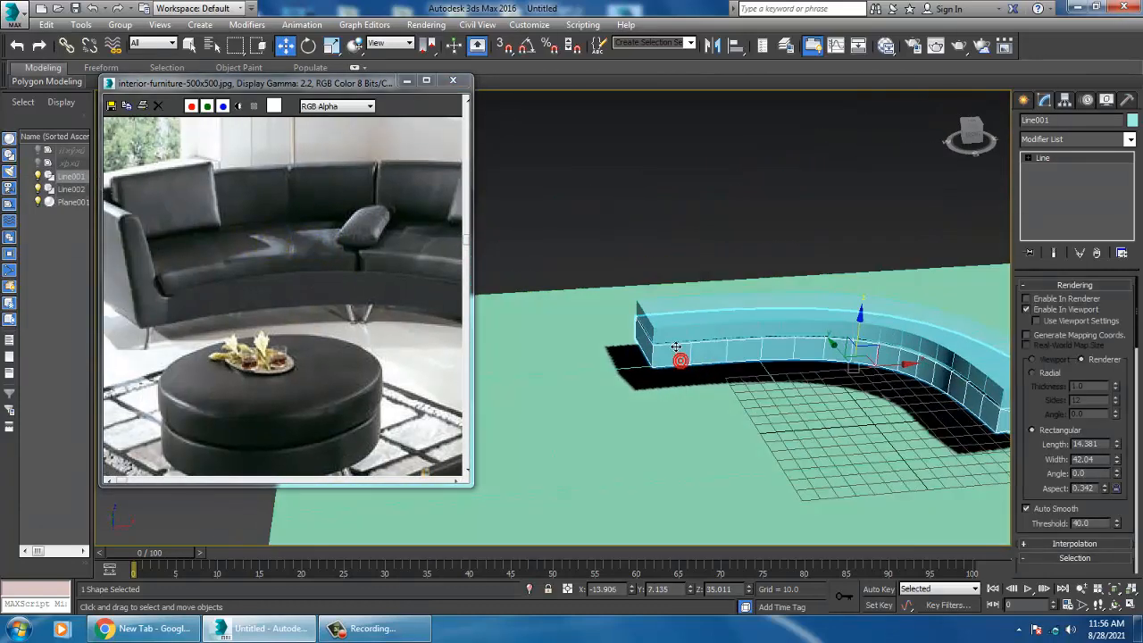
scroll(729, 358, "up", 2)
middle_click_drag(821, 360, 875, 362, "alt")
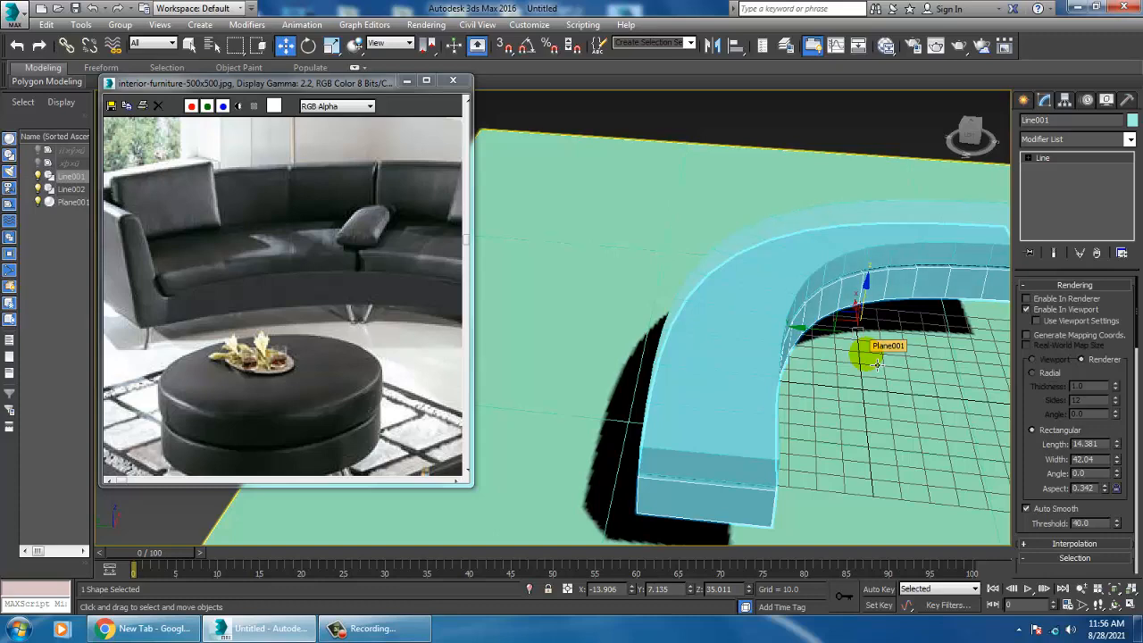
mouse_move(866, 361)
middle_mouse_down("alt")
mouse_move(786, 330)
mouse_move(834, 327)
mouse_move(859, 342)
middle_mouse_up("alt")
left_click(794, 275)
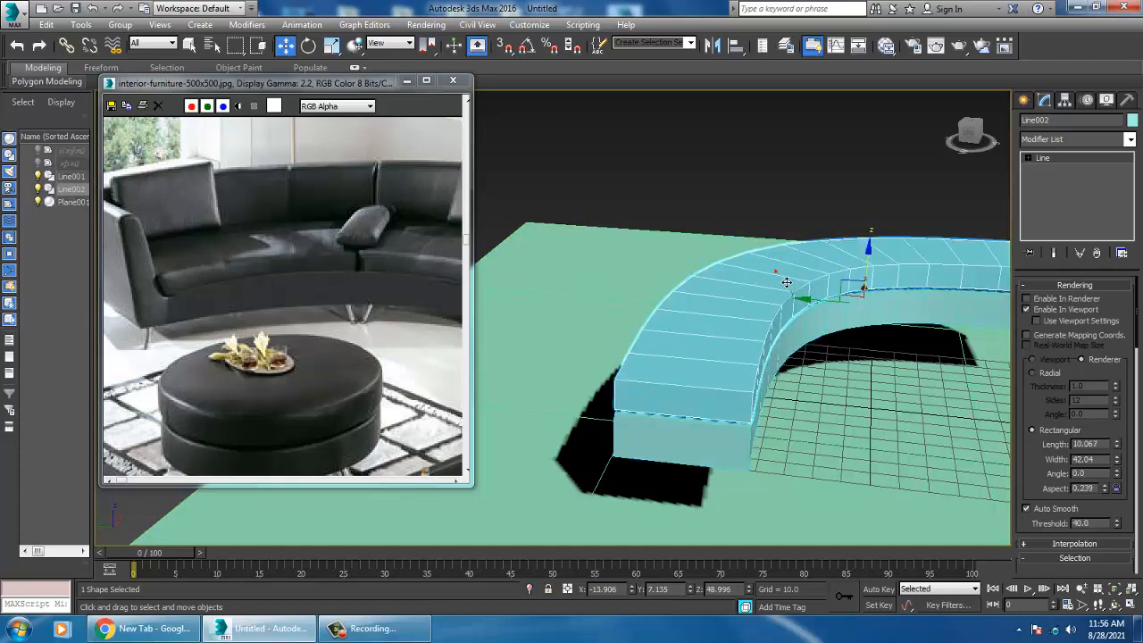
middle_click_drag(786, 282, 889, 295, "alt")
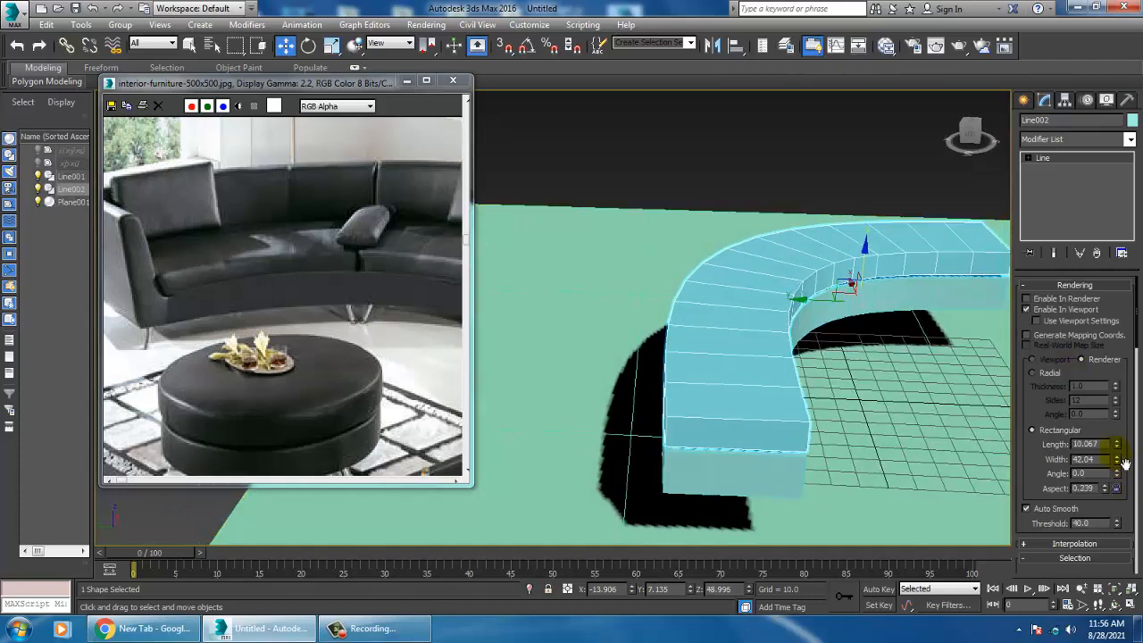
left_click(1117, 463)
left_click_drag(1117, 466, 1135, 490)
middle_click_drag(802, 328, 787, 350, "alt")
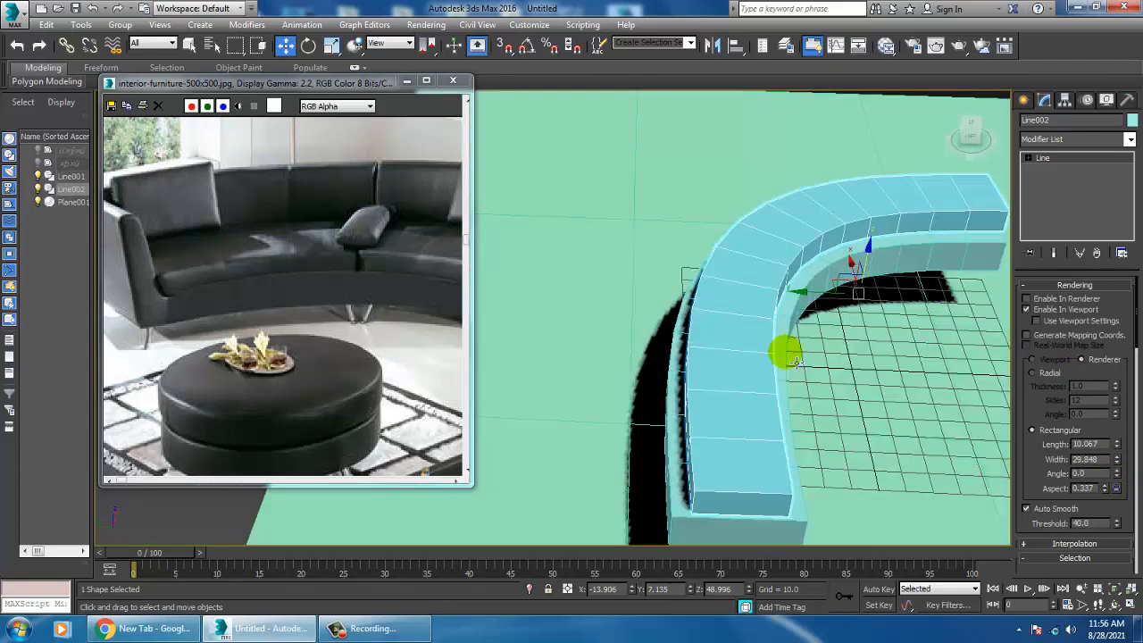
- In the top view, move the upper cushion along Y toward the inner curve of the base until the inner edges meet
key("alt+w")
right_click(527, 210)
key("alt+w")
scroll(637, 223, "down", 2)
middle_click_drag(650, 234, 794, 278)
left_click_drag(794, 292, 795, 294)
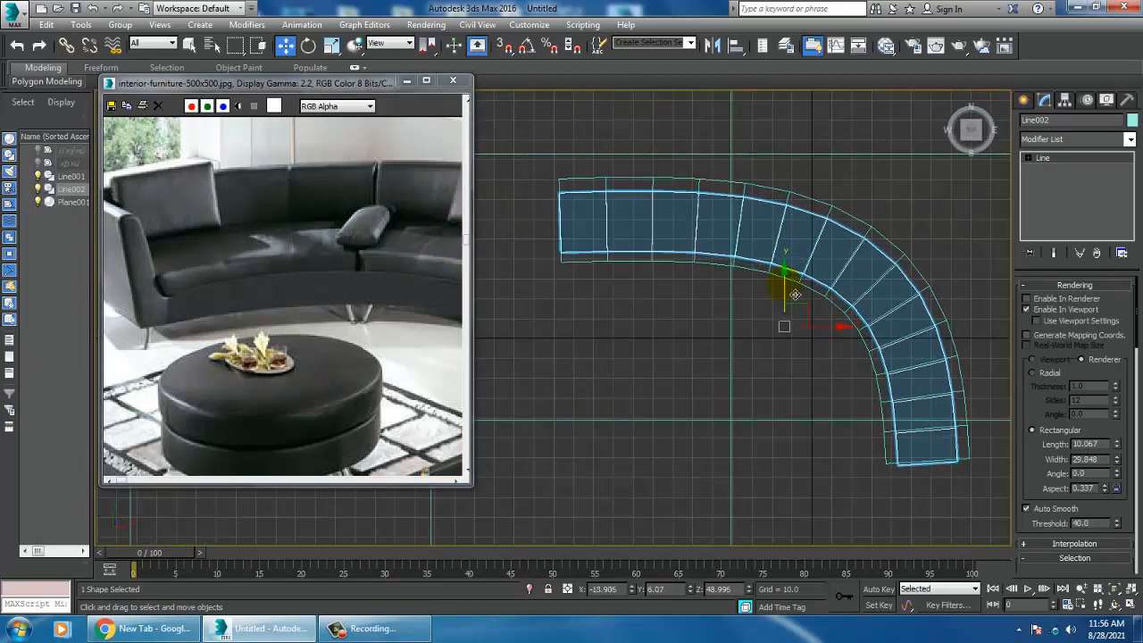
middle_click_drag(795, 295, 779, 297)
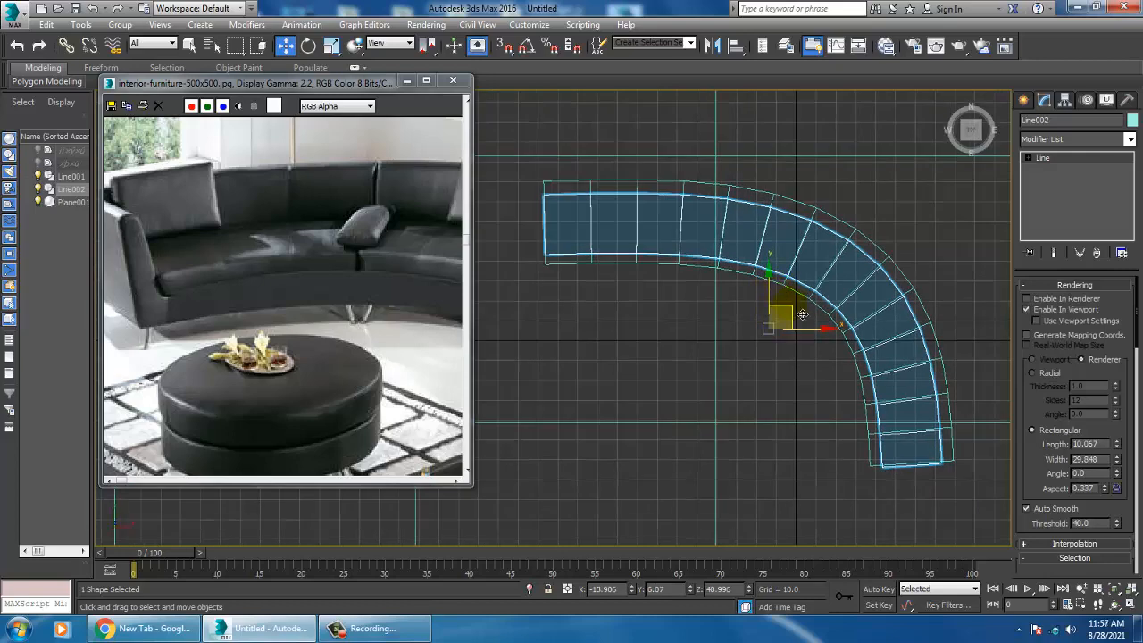
left_click_drag(802, 314, 798, 320)
key("ctrl+z")
middle_click_drag(796, 317, 797, 318)
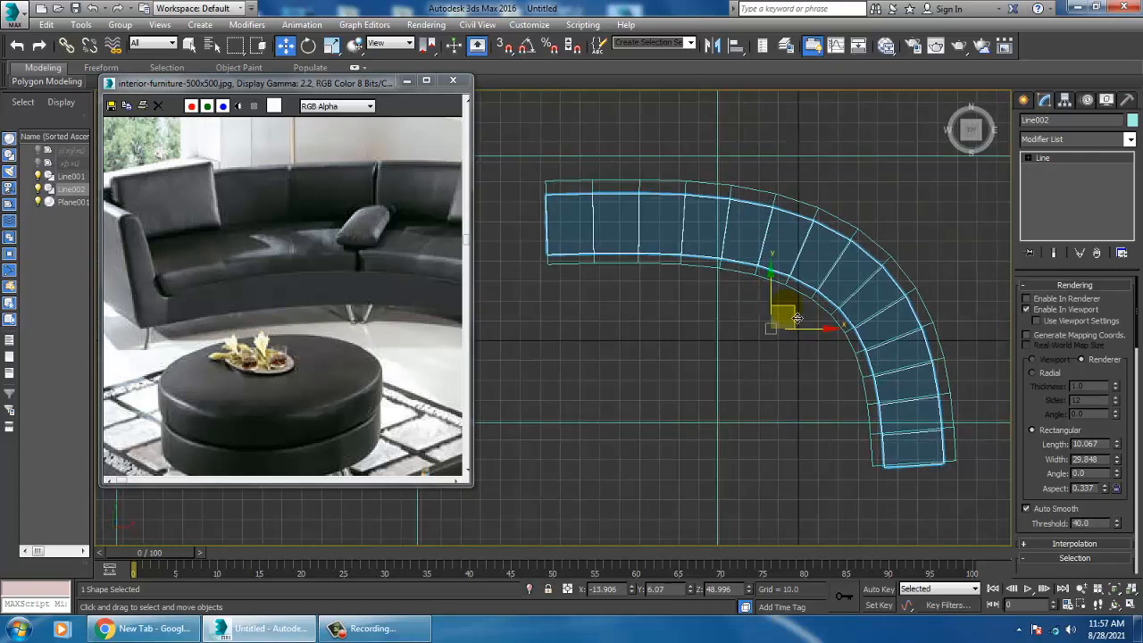
left_click_drag(770, 293, 773, 302)
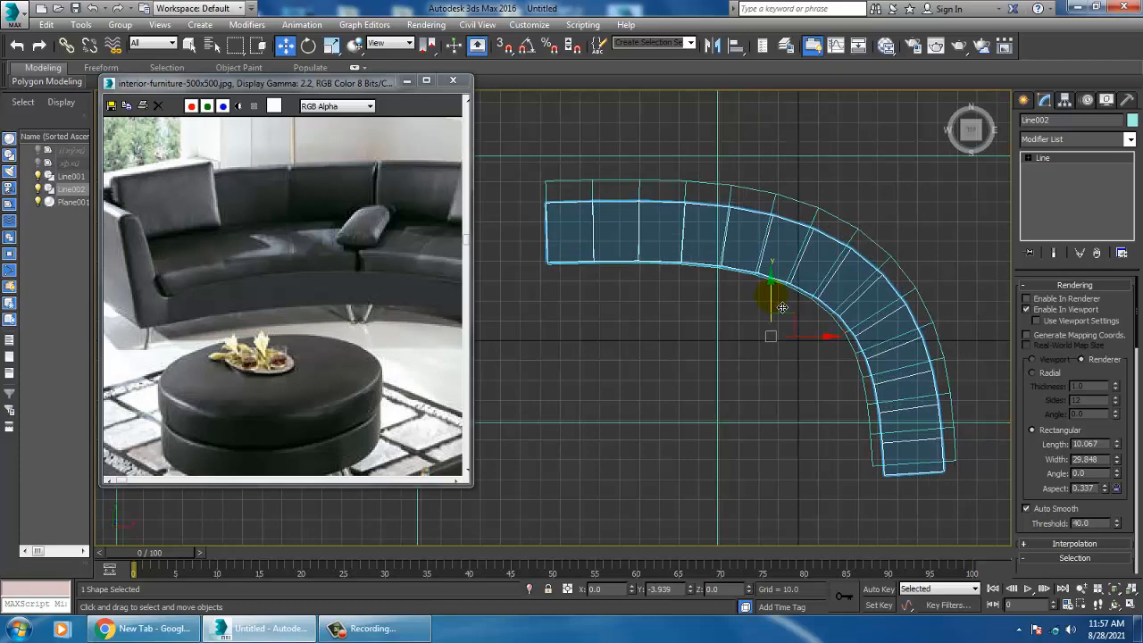
- Edit the cushion line's vertices and move the end vertex of the curved arm to about X 53.63, Y -64.34
middle_click_drag(849, 323, 791, 289)
scroll(791, 294, "up", 2)
key("1")
middle_click_drag(827, 338, 776, 317)
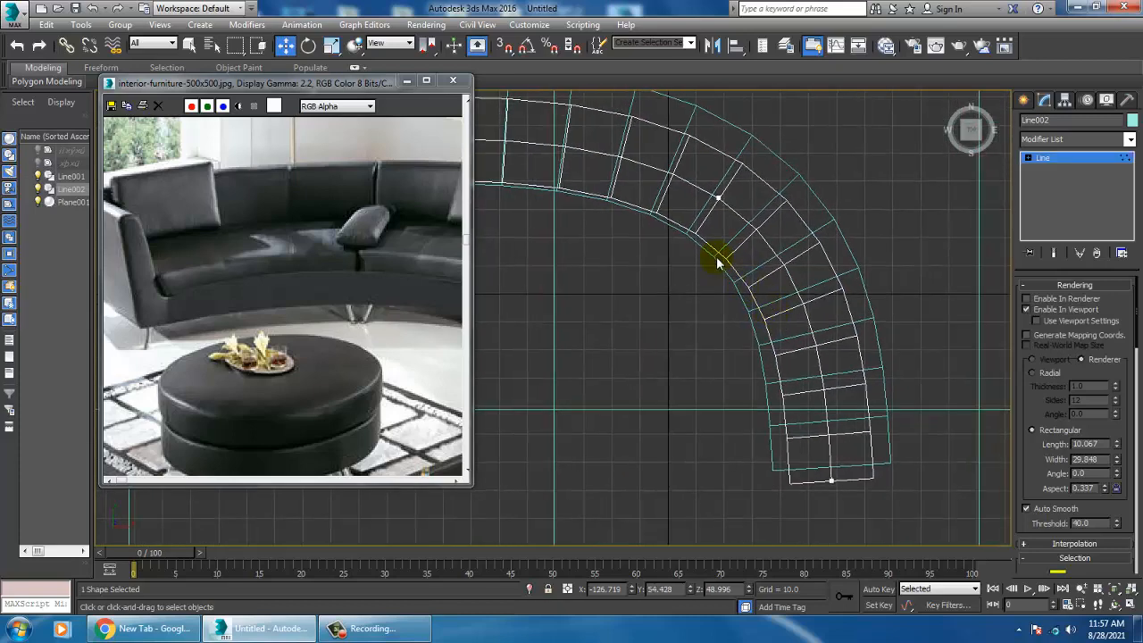
key("1")
key("1")
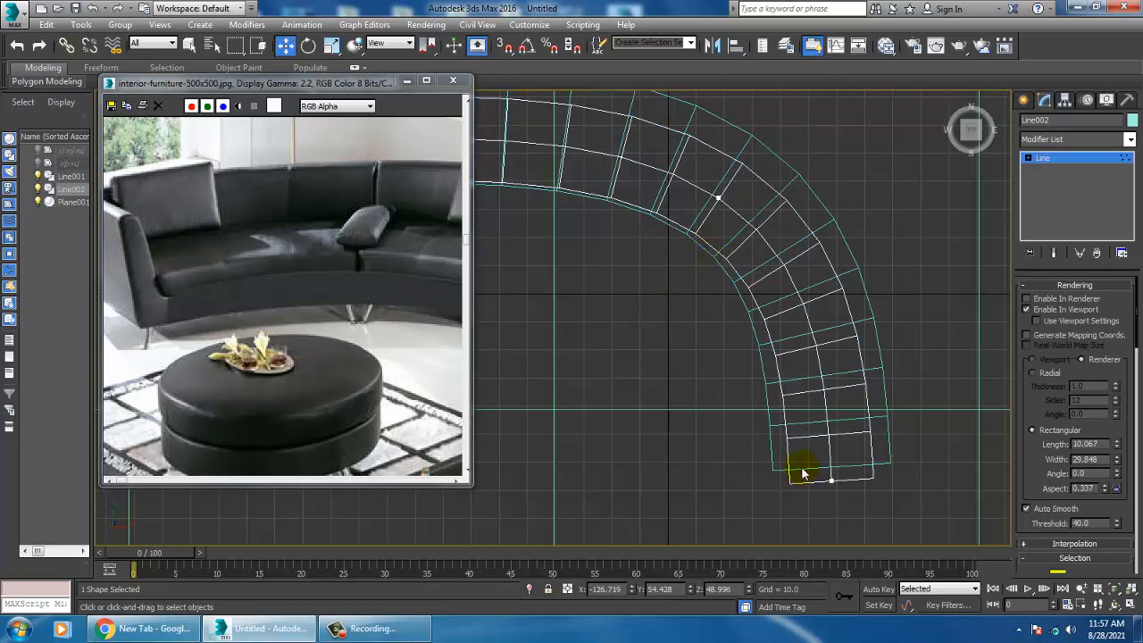
left_click(831, 481)
left_click_drag(852, 469, 841, 462)
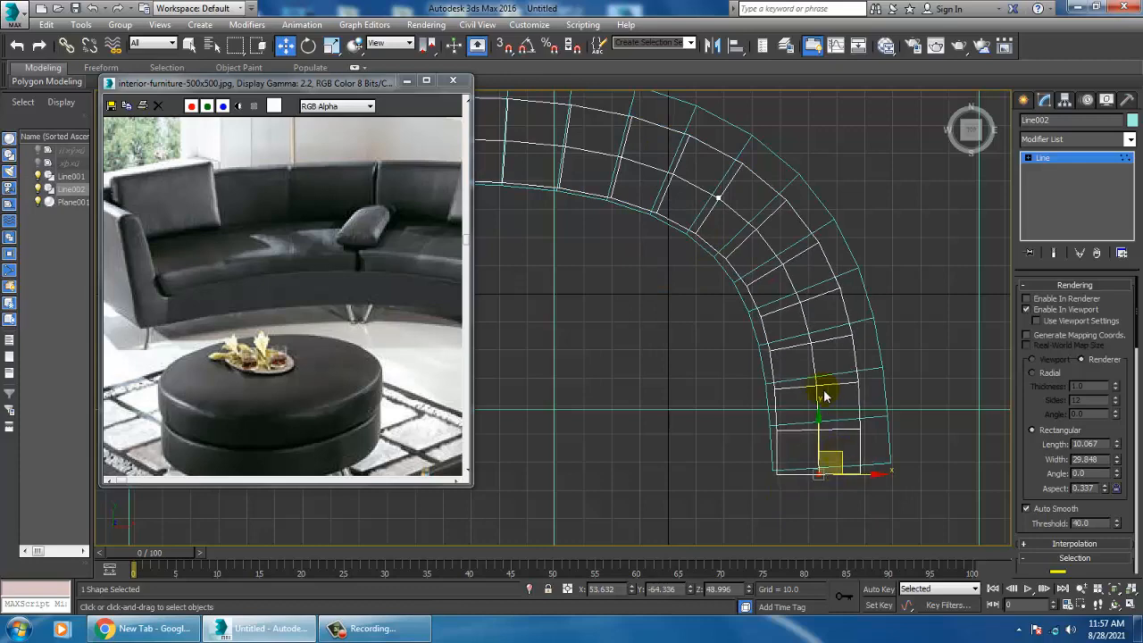
- Shift the cushion line's bend vertex slightly and move its end vertices to about X 52.53, Y -62.44 and X -126.46, Y 53.11
middle_click_drag(655, 271, 726, 329)
left_click_drag(774, 241, 809, 238)
middle_click_drag(775, 330, 784, 274)
left_click_drag(843, 426, 1007, 560)
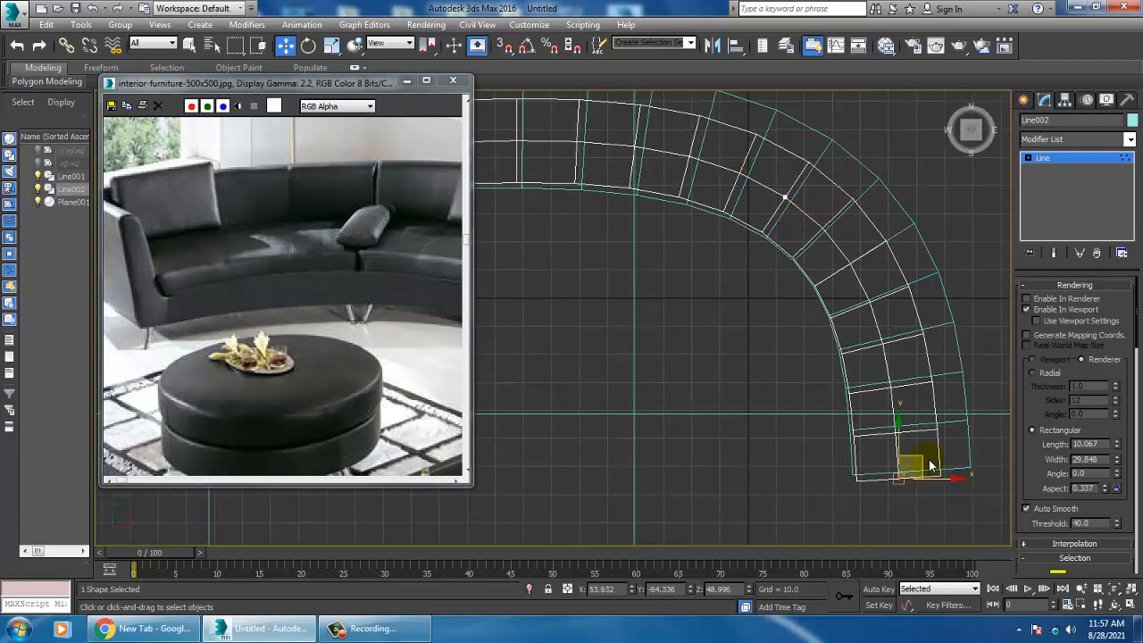
left_click_drag(920, 463, 916, 457)
middle_click_drag(767, 334, 935, 413)
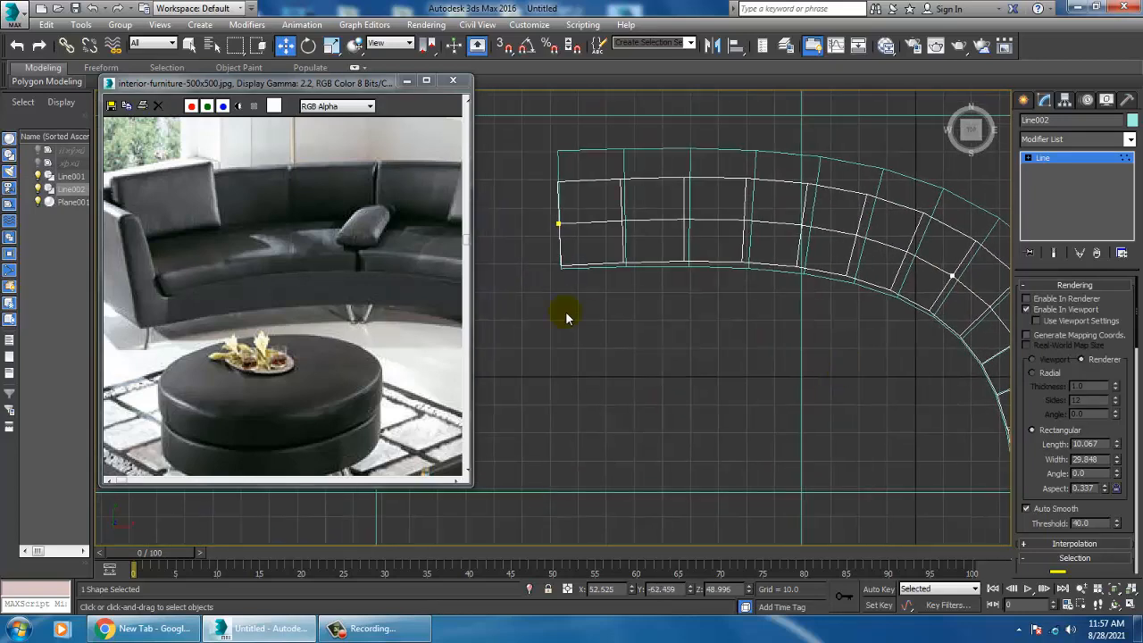
left_click_drag(604, 249, 597, 219)
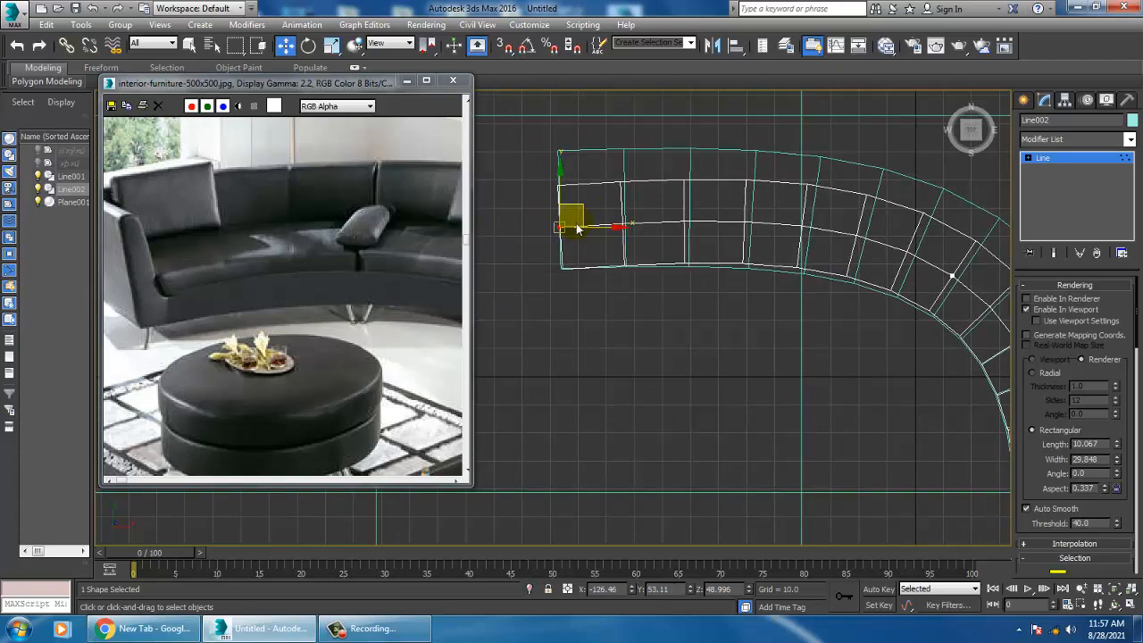
- Refine the cushion line with an extra vertex on its straighter stretch before the bend and nudge it to follow the base's inner edge
middle_click_drag(883, 269, 829, 258)
right_click(826, 252)
left_click(807, 307)
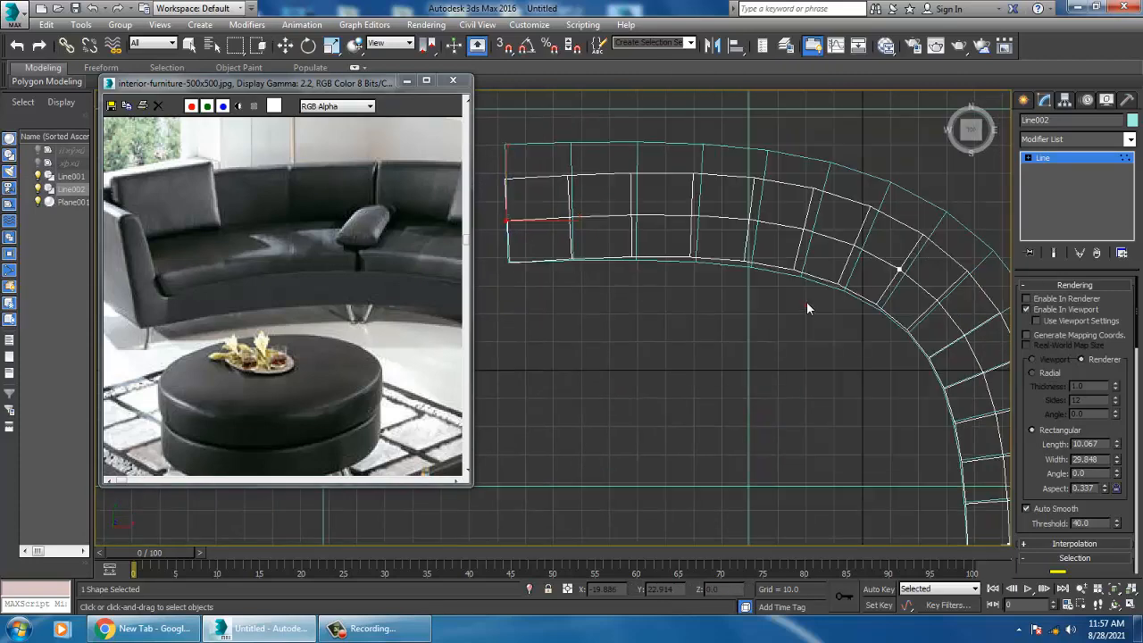
left_click(827, 238)
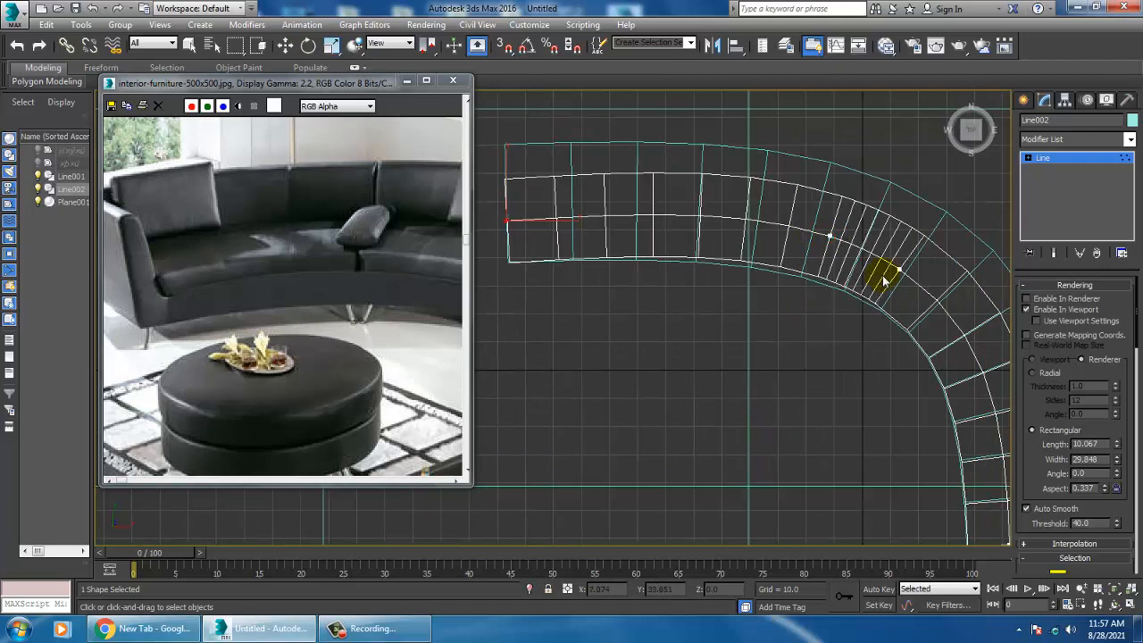
left_click(748, 226)
key("w")
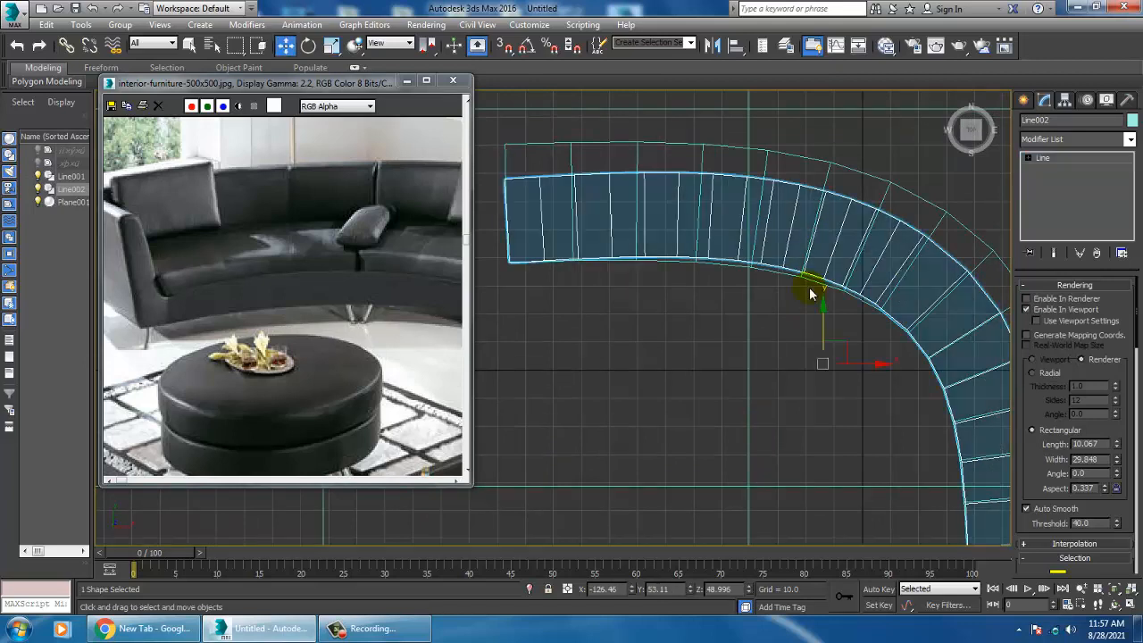
left_click(706, 216)
left_click_drag(764, 207, 761, 209)
- Move the cushion line's bend vertex to about X 12.46, Y 35.85 and leave vertex editing in the perspective view
middle_click_drag(918, 260, 865, 253)
left_click(845, 261)
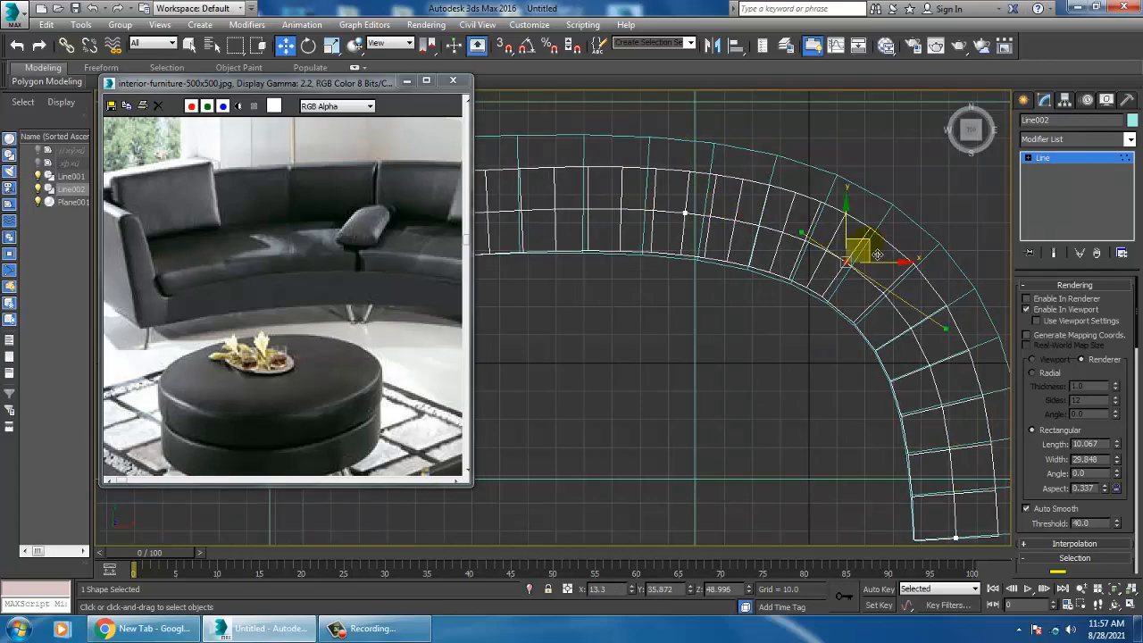
left_click_drag(877, 254, 874, 254)
key("alt+w")
key("alt+w")
middle_click_drag(900, 387, 891, 337)
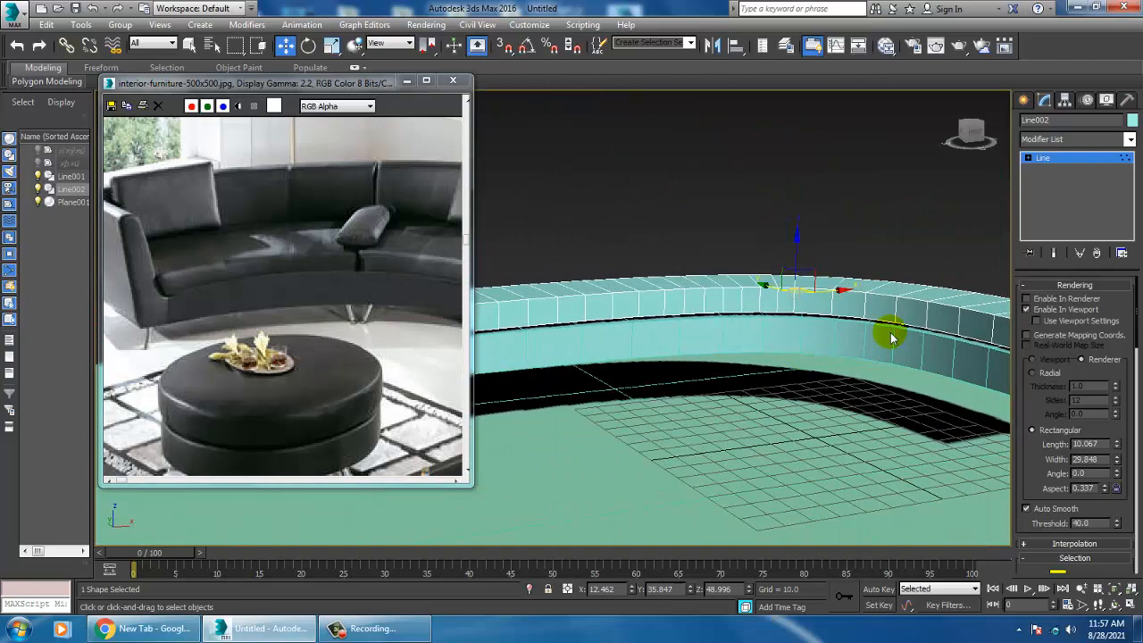
left_click(1088, 157)
- Select the lower seat base and convert it to an Editable Poly
middle_click_drag(748, 287, 700, 354, "alt")
left_click(716, 364)
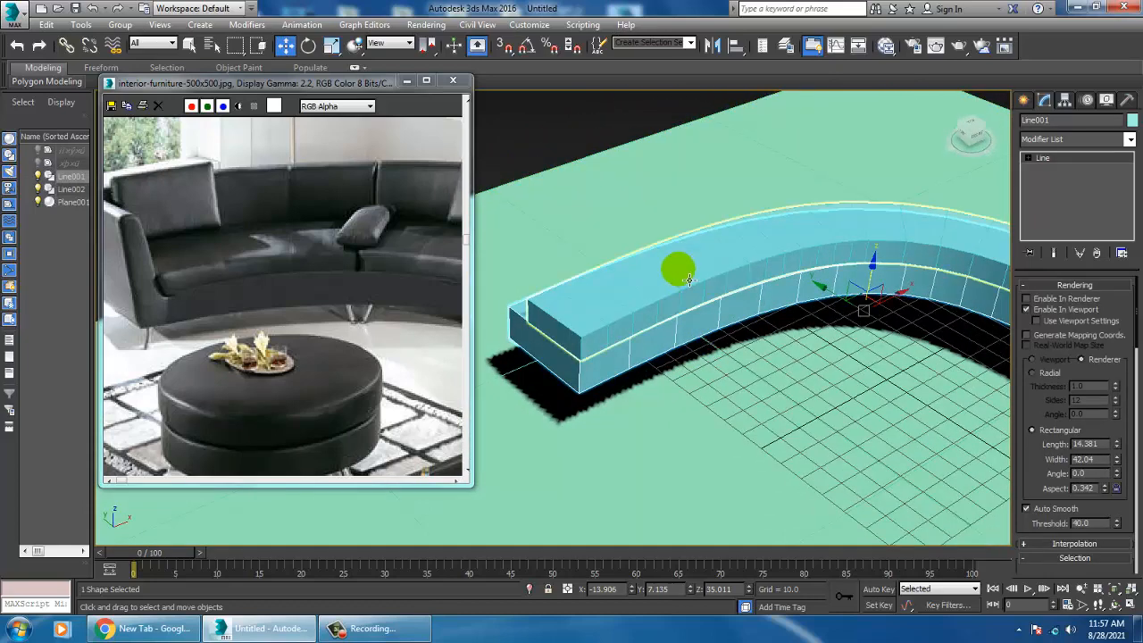
middle_click_drag(687, 280, 689, 339, "alt")
right_click(643, 330)
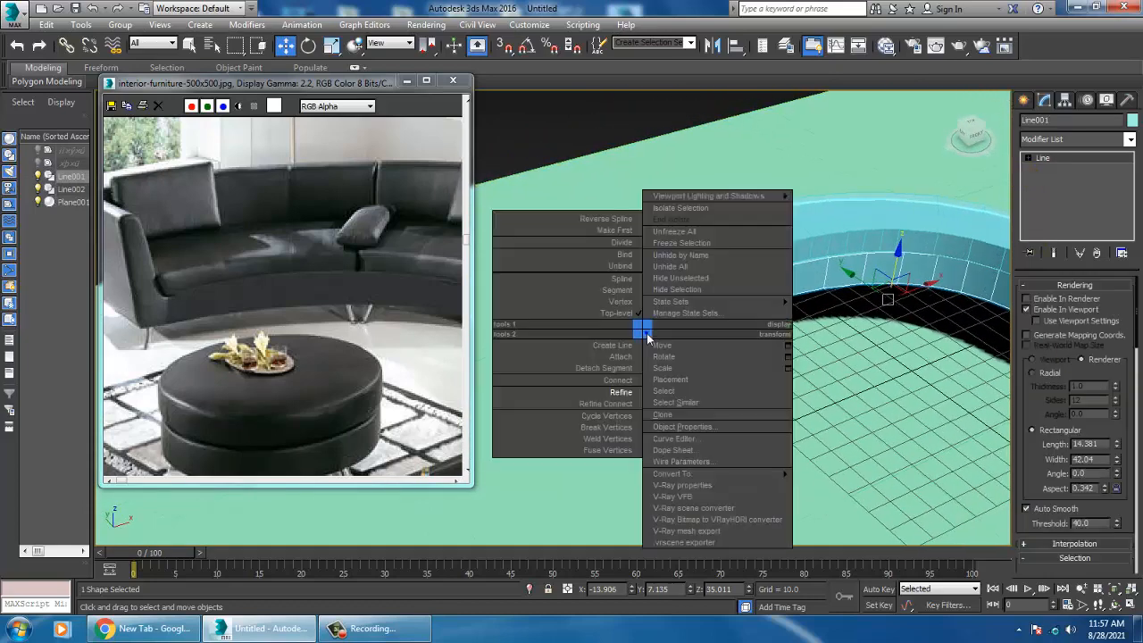
mouse_move(721, 476)
left_click(862, 497)
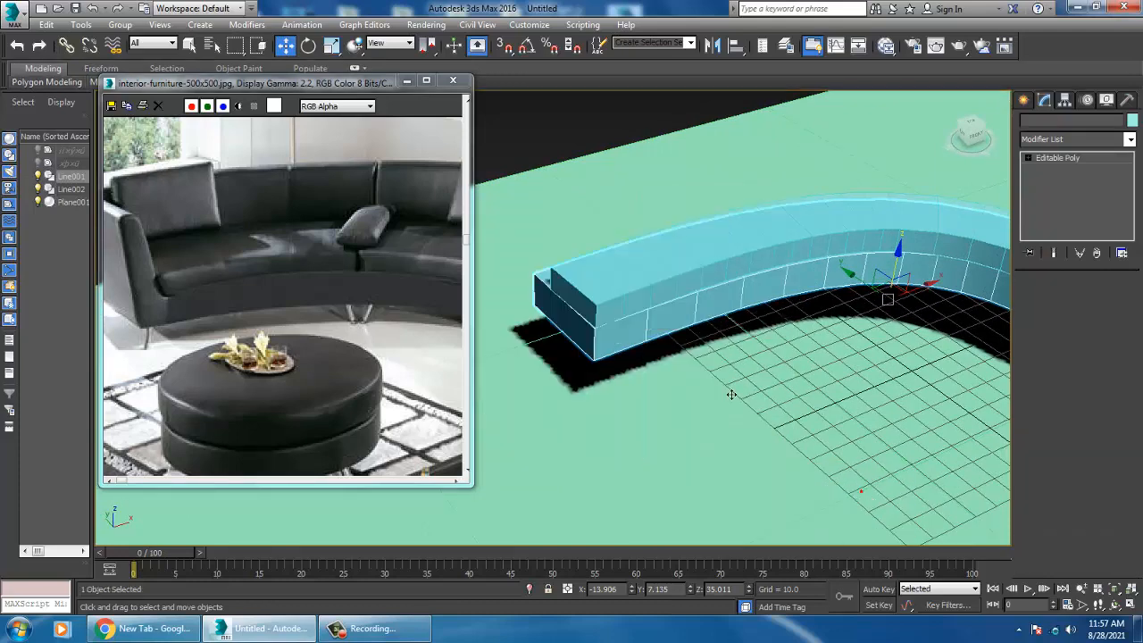
- Extrude the end polygon of the seat base outward by 14.66, following the armrest in the reference image
middle_click_drag(732, 393, 753, 358, "alt")
key("4")
left_click(604, 364)
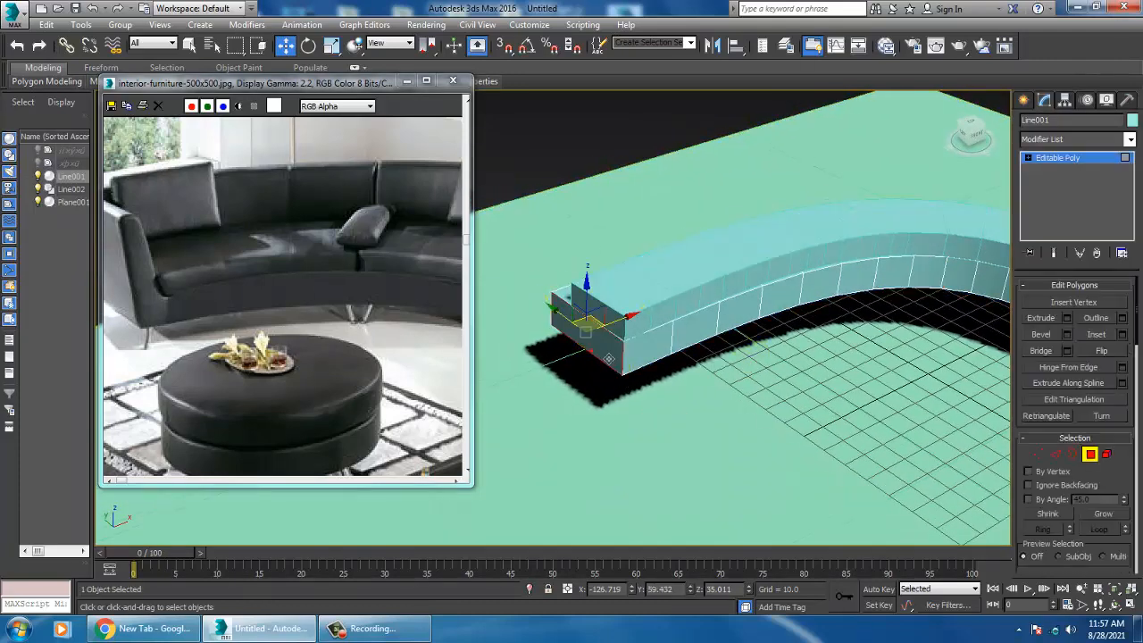
middle_click_drag(604, 364, 752, 339, "alt")
middle_click_drag(294, 211, 288, 227)
scroll(148, 320, "down", 2)
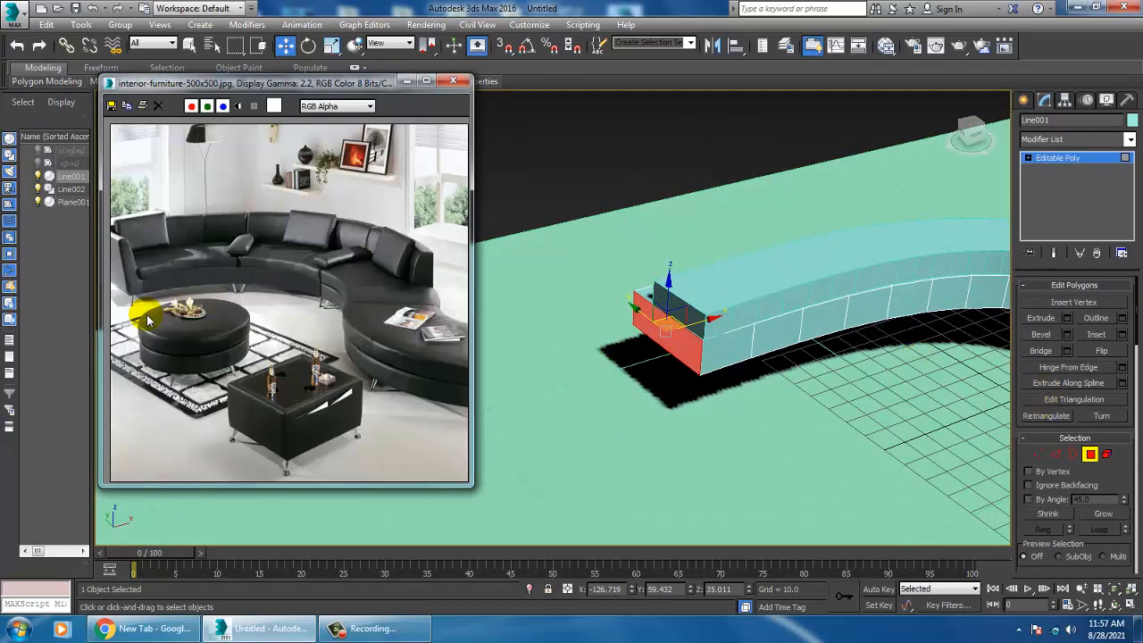
scroll(301, 306, "up", 4)
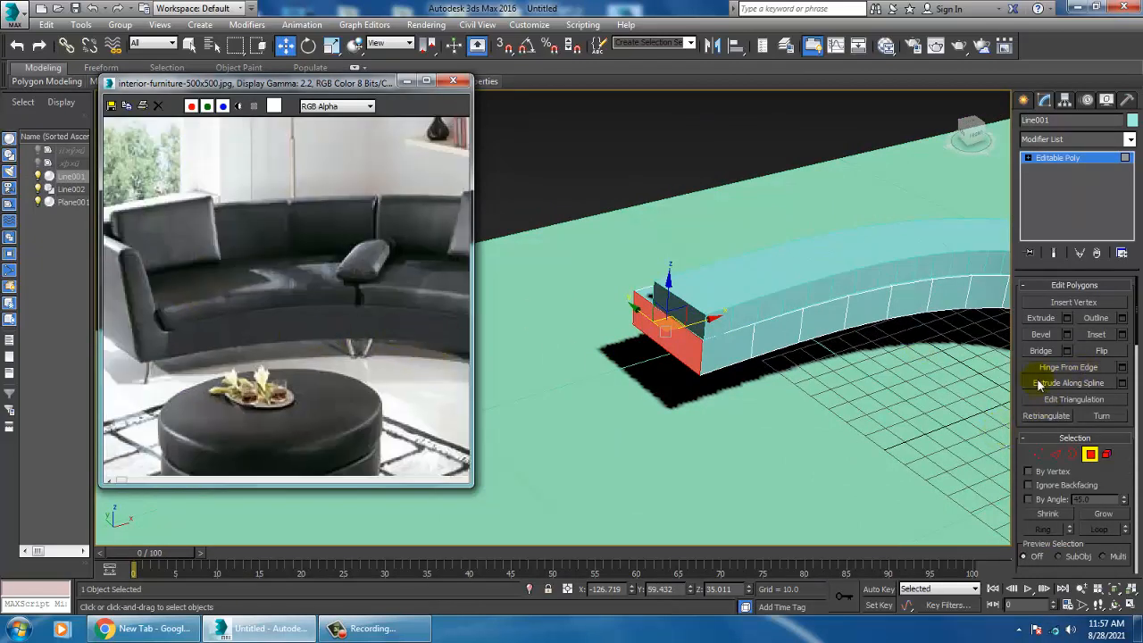
left_click(1067, 317)
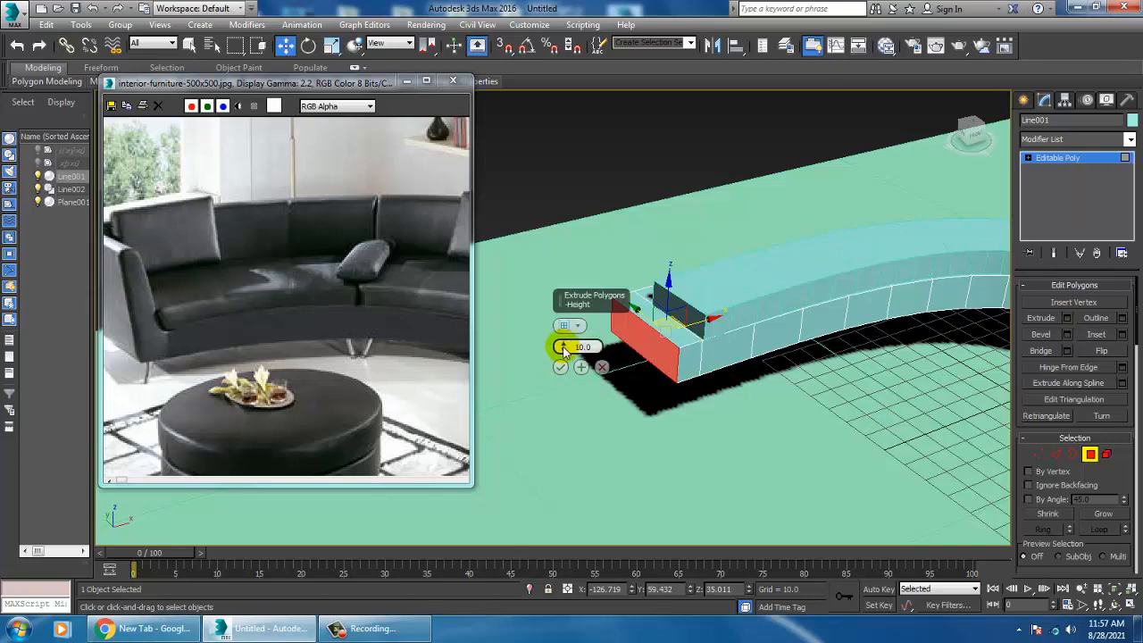
left_click_drag(560, 346, 560, 327)
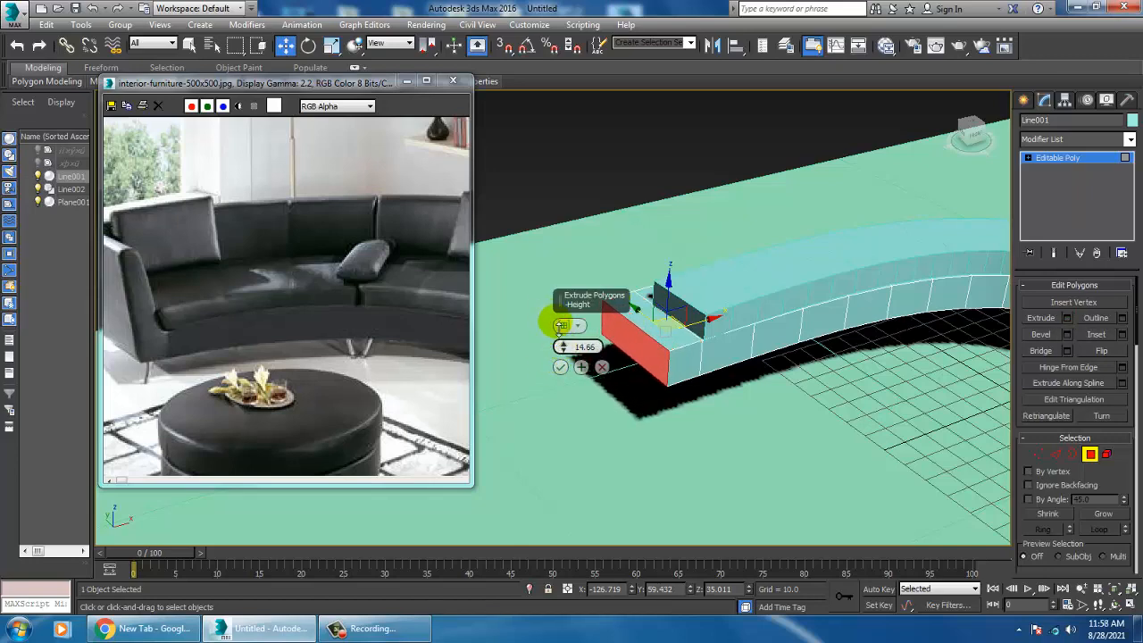
left_click(559, 366)
- Extrude the top polygon of the seat base's end block upward to about Z 76.28 to form the armrest
middle_click_drag(560, 365, 728, 308, "alt")
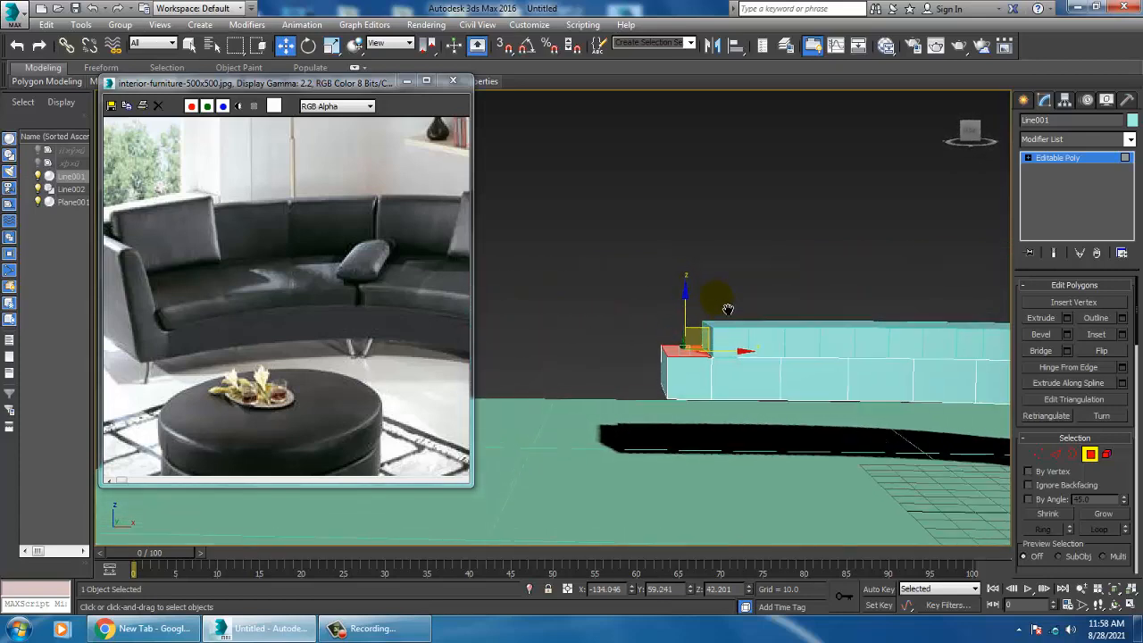
left_click(1067, 318)
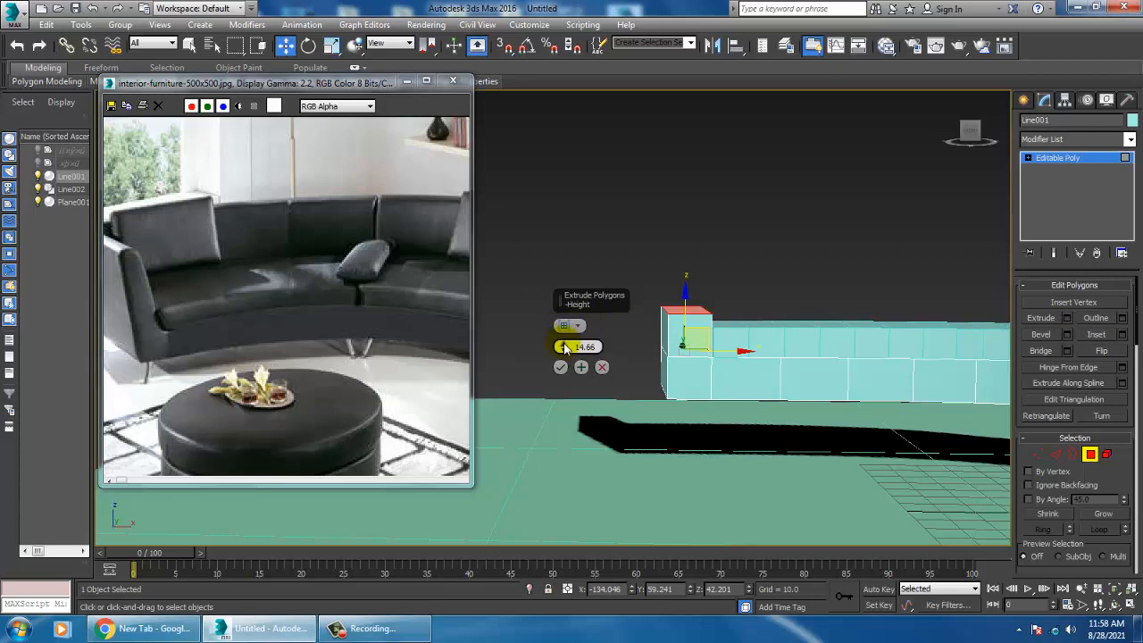
left_click_drag(565, 348, 552, 280)
left_click(563, 369)
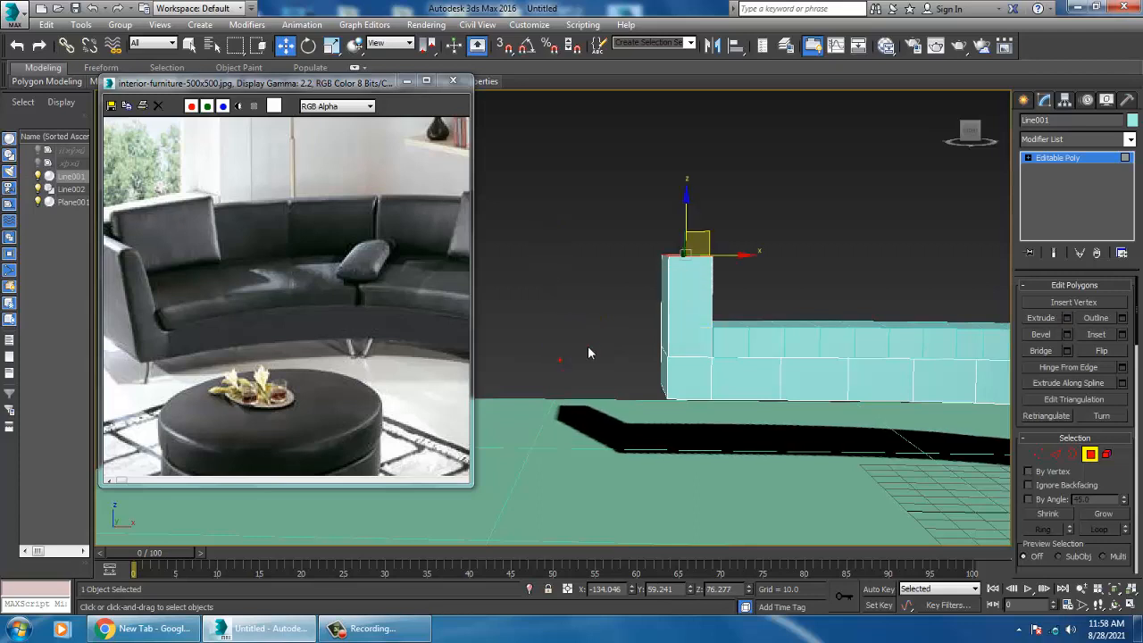
- Move the armrest's inner top vertices outward to about X -131.62, tapering its inner side toward the top
middle_click_drag(716, 281, 722, 298)
key("1")
left_click_drag(700, 243, 740, 297)
mouse_move(740, 297)
middle_mouse_down("alt")
mouse_move(742, 309)
mouse_move(762, 291)
middle_mouse_up("alt")
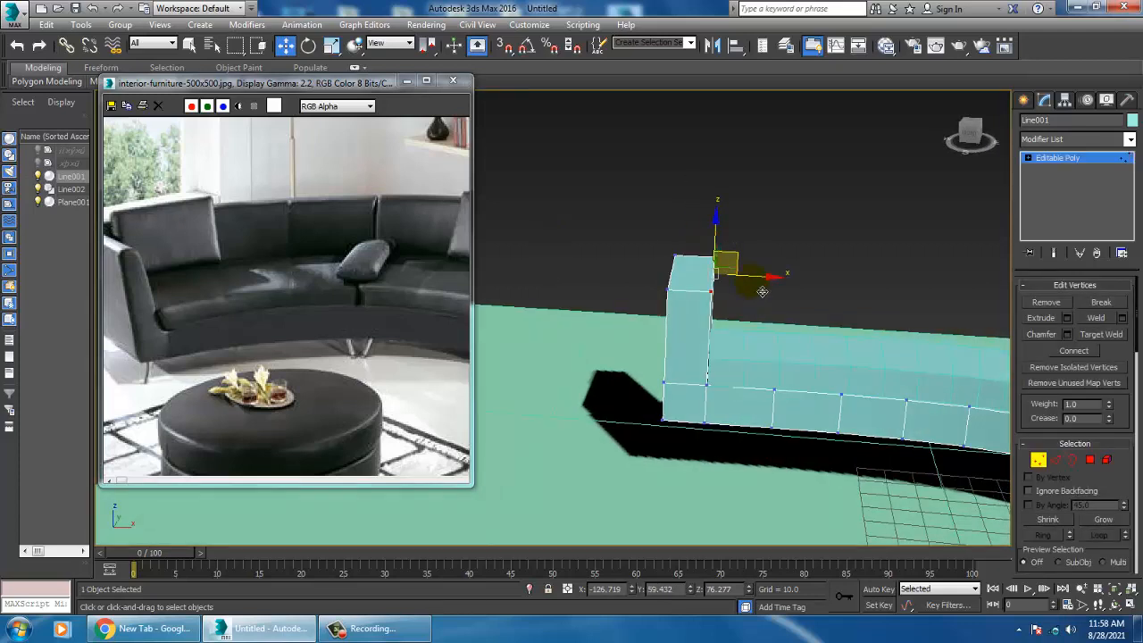
left_click_drag(736, 285, 761, 283)
scroll(758, 283, "up", 6)
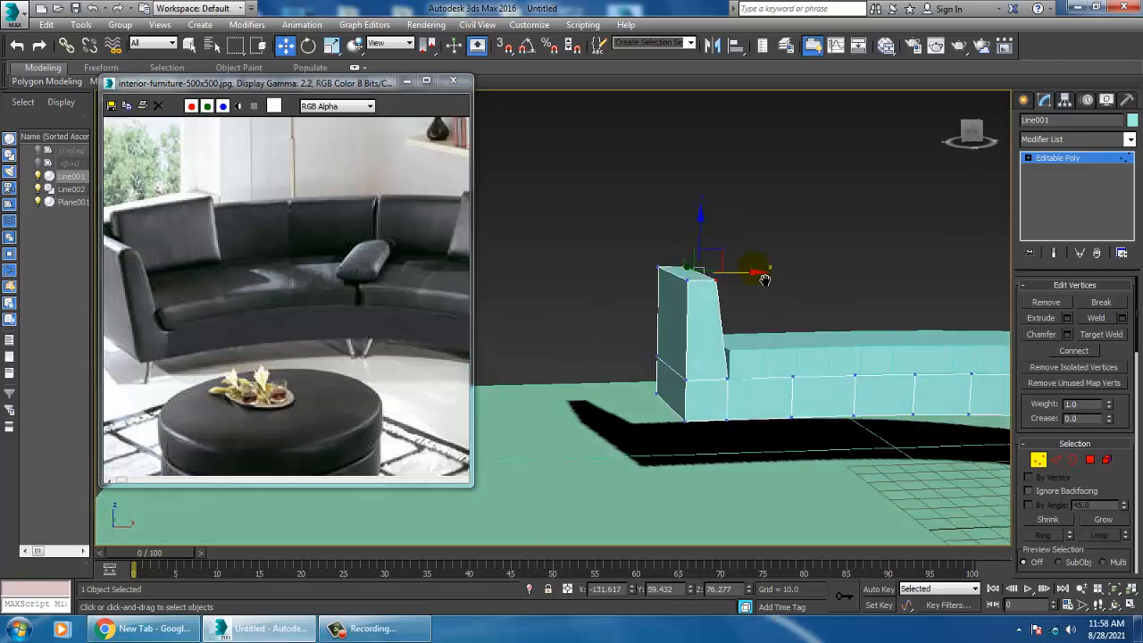
- Add a vertical edge loop through the armrest with Swift Loop and raise the loop's top vertices to about Z 77.24
double_click(41, 69)
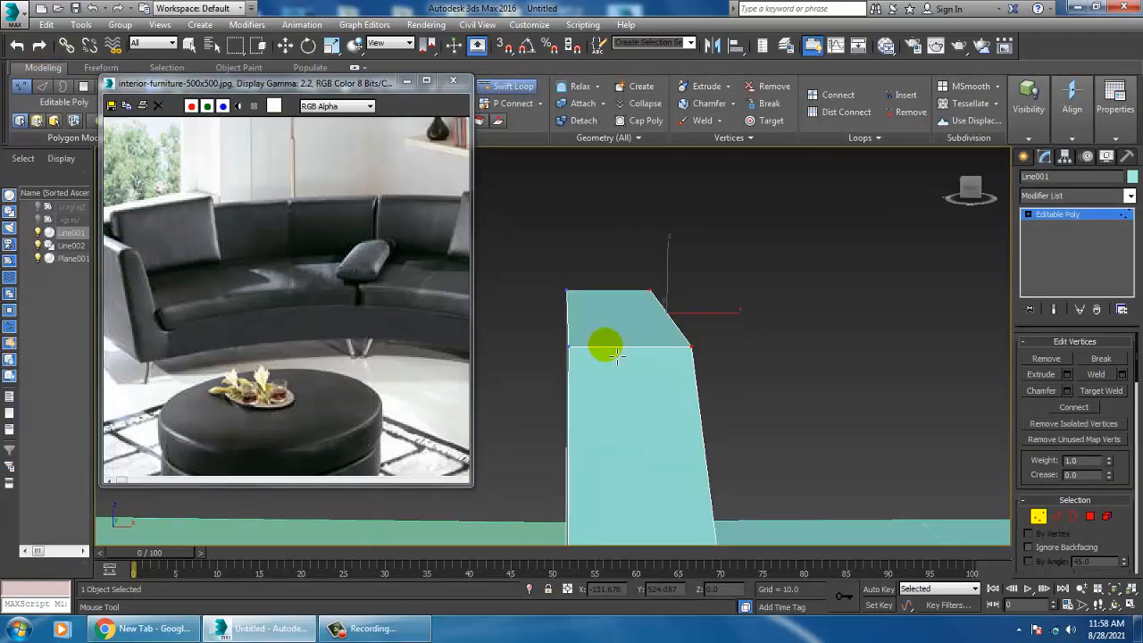
middle_click_drag(630, 368, 638, 309, "alt")
left_click(633, 381)
right_click(637, 309)
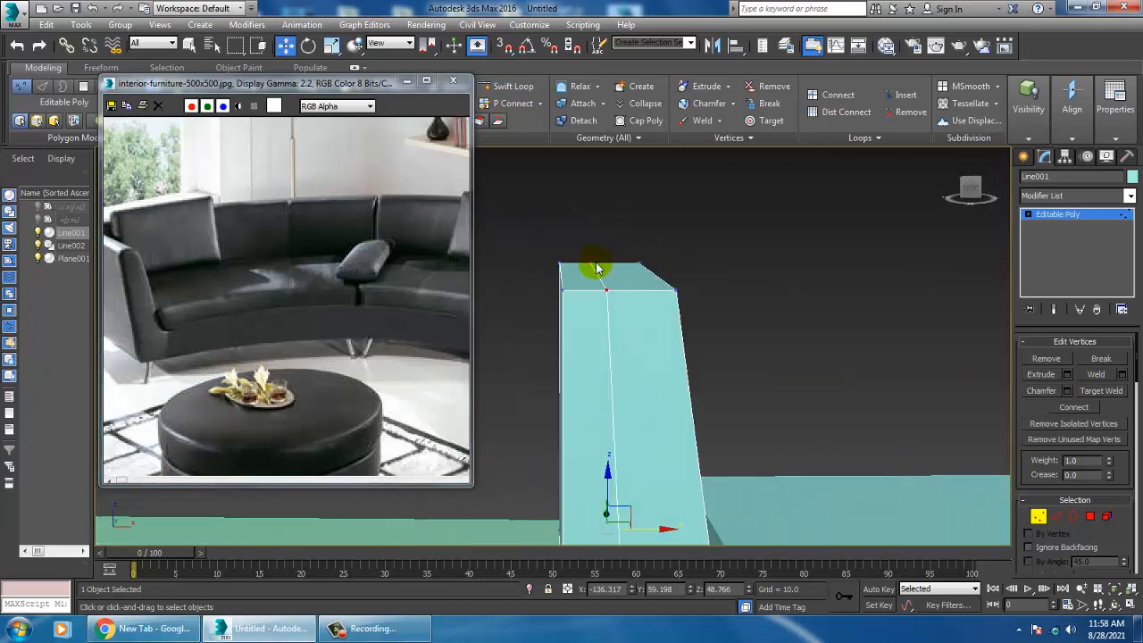
left_click_drag(612, 292, 613, 297)
middle_click_drag(612, 297, 657, 292, "alt")
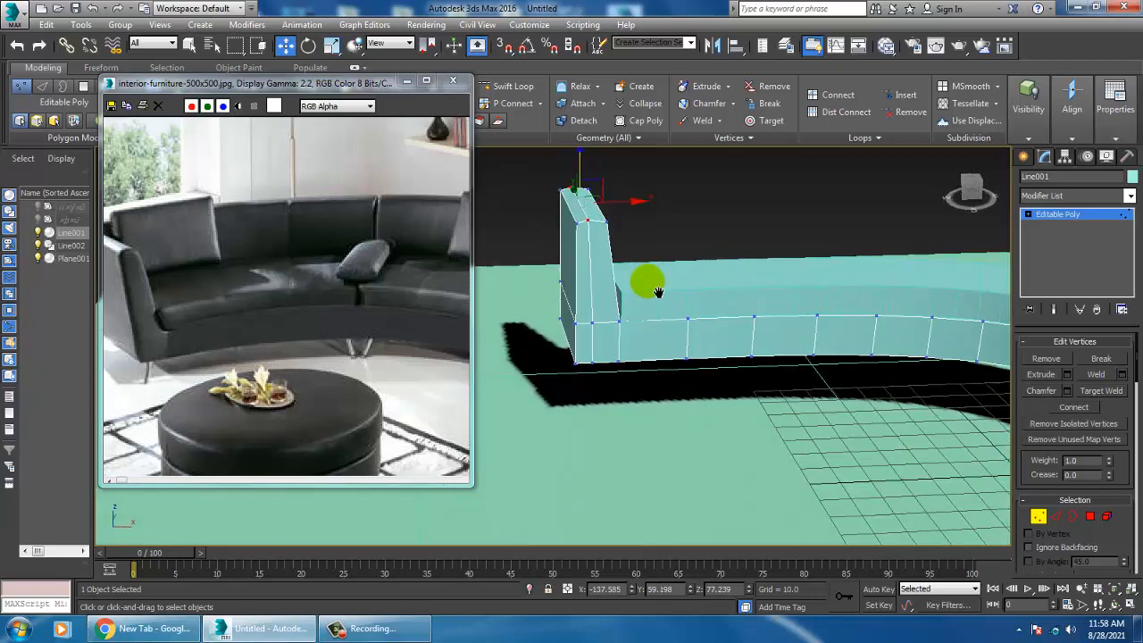
scroll(656, 292, "up", 3)
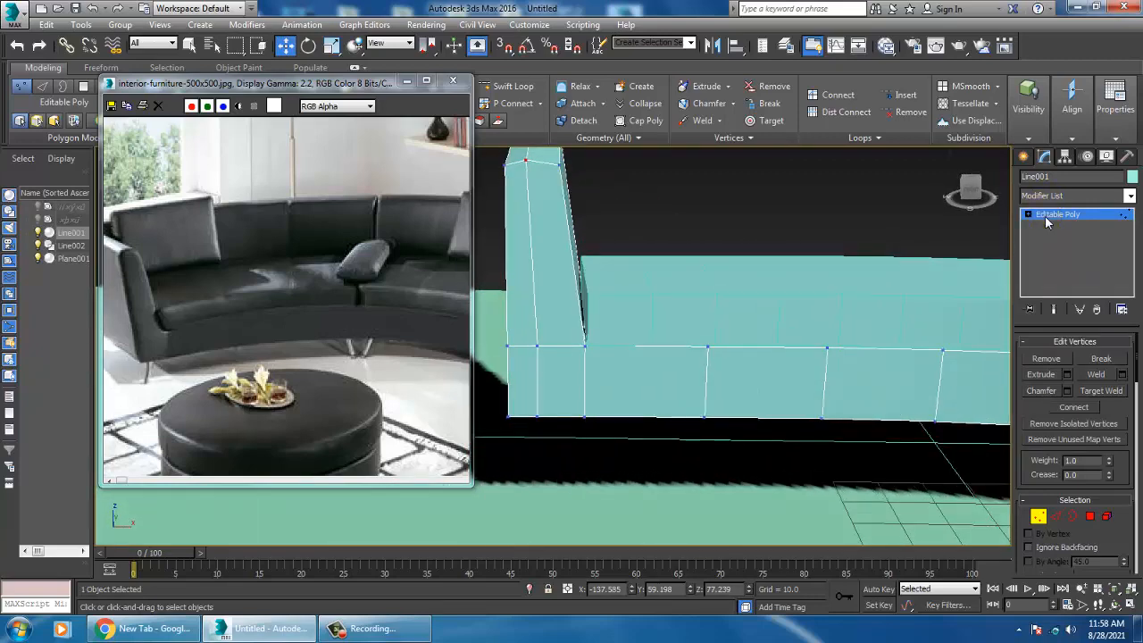
- Leave vertex editing on the base, select the seat cushion line and convert it to an Editable Poly
left_click(1046, 219)
left_click(674, 288)
middle_click_drag(661, 275, 646, 300)
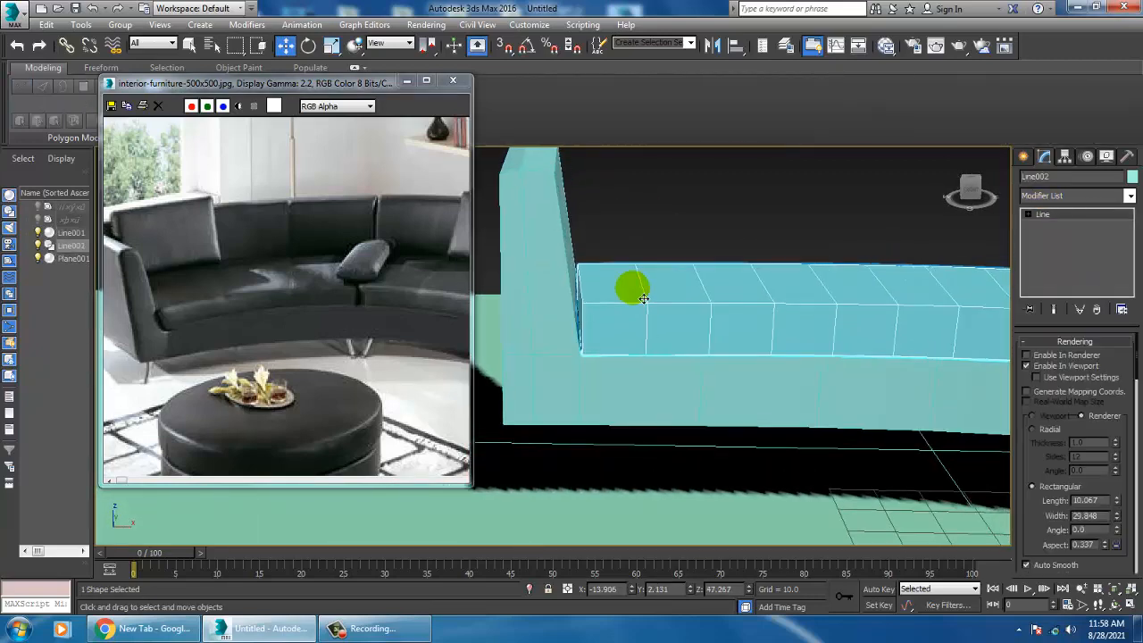
middle_click_drag(798, 263, 760, 299, "alt")
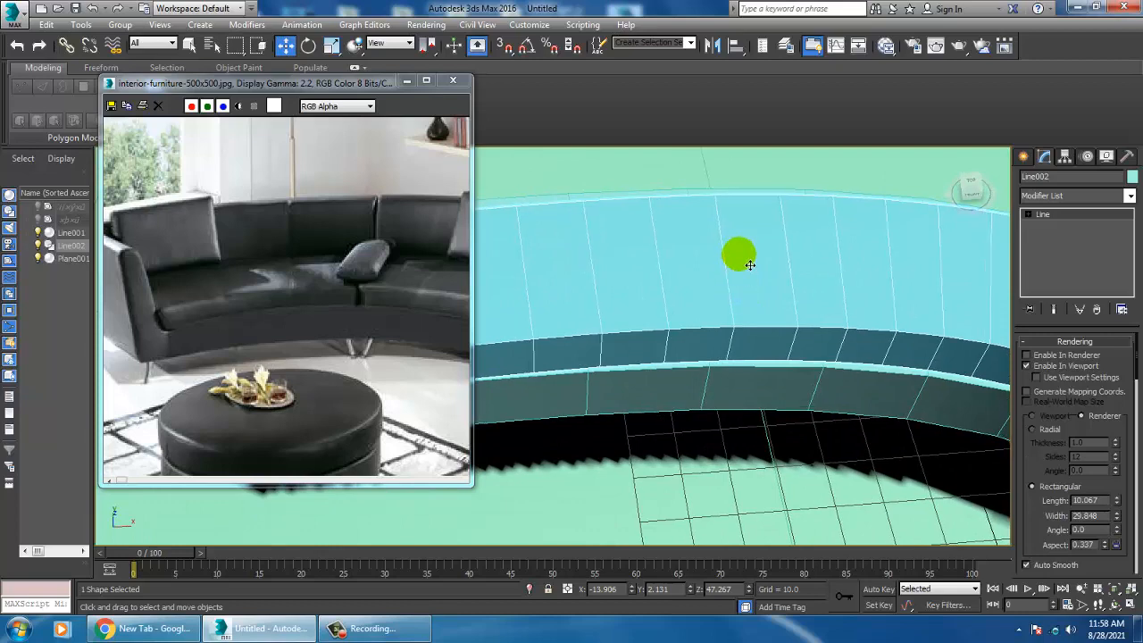
middle_click_drag(742, 259, 658, 347, "alt")
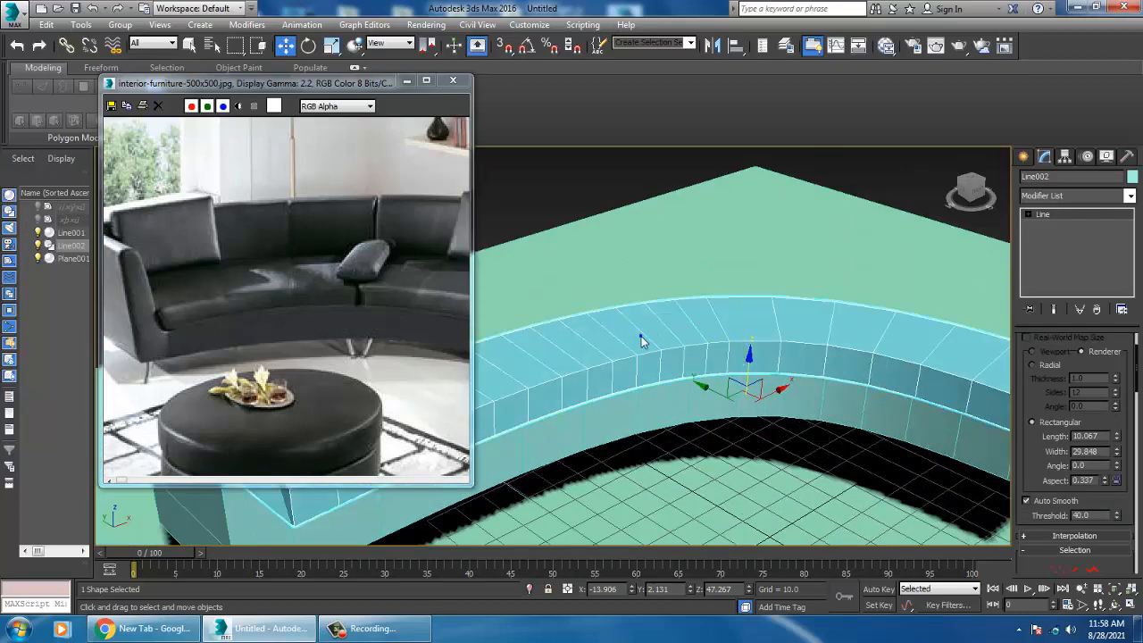
right_click(639, 337)
mouse_move(748, 479)
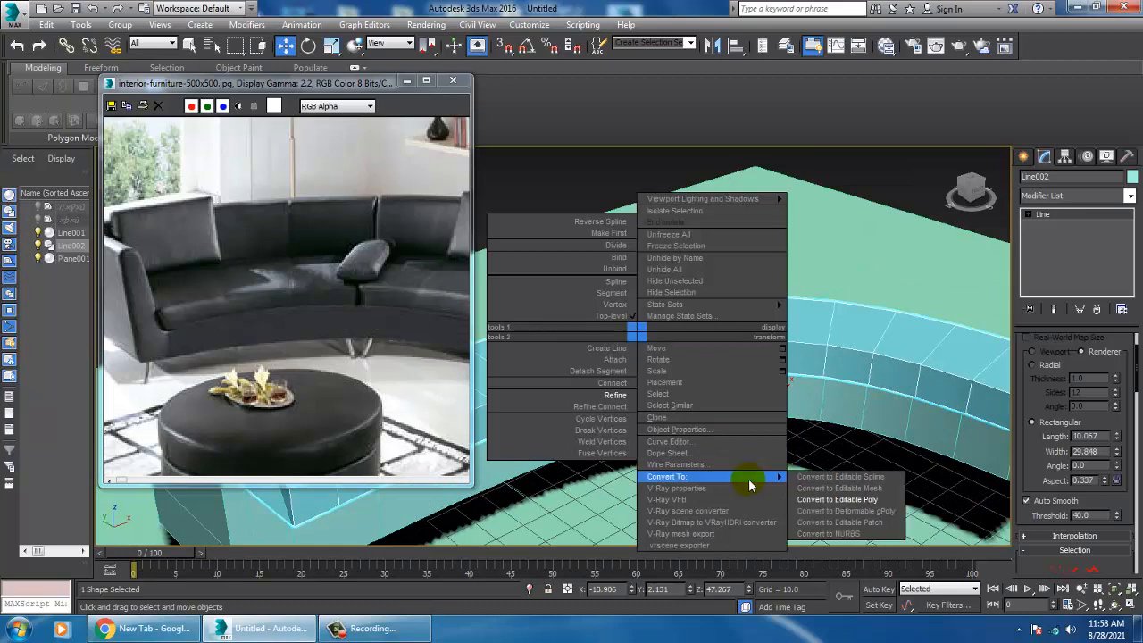
left_click(871, 499)
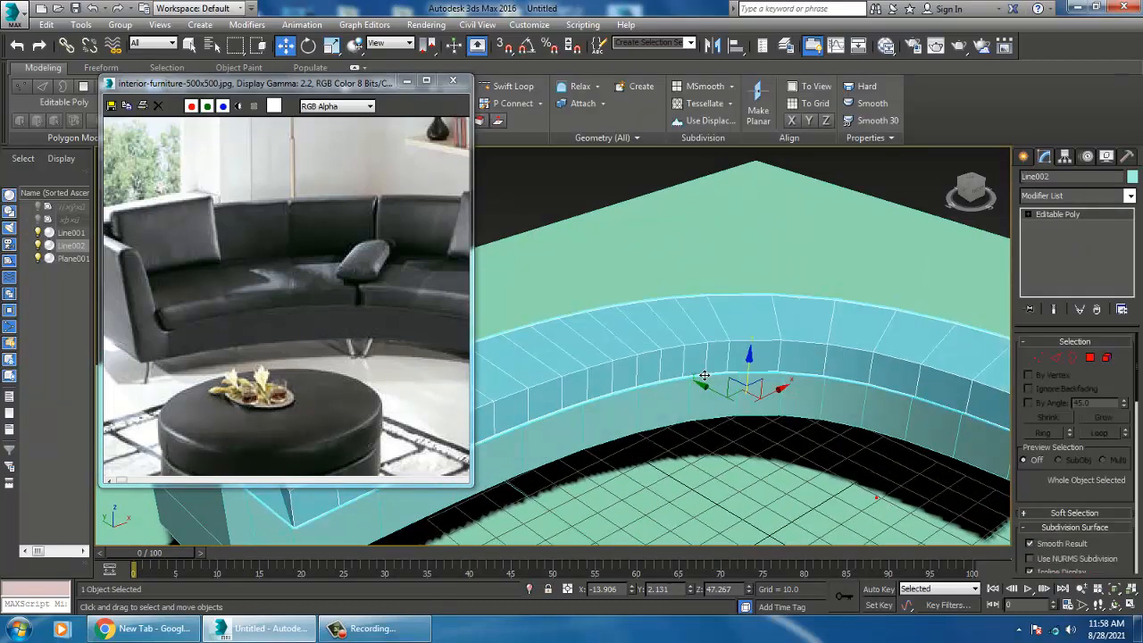
- Insert a Swift Loop edge loop across the seat cushion between the armrest and the bend, at the first cushion seam
scroll(697, 357, "up", 2)
middle_click_drag(685, 324, 736, 306, "alt")
left_click(518, 87)
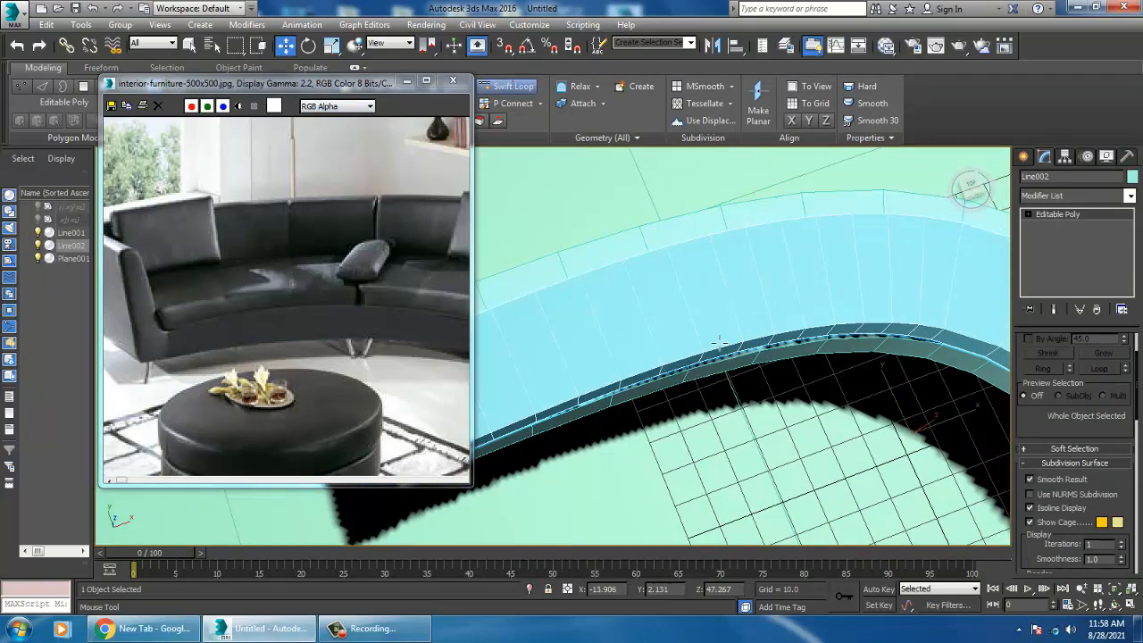
mouse_move(725, 352)
middle_mouse_down("alt")
mouse_move(727, 324)
mouse_move(731, 335)
middle_mouse_up("alt")
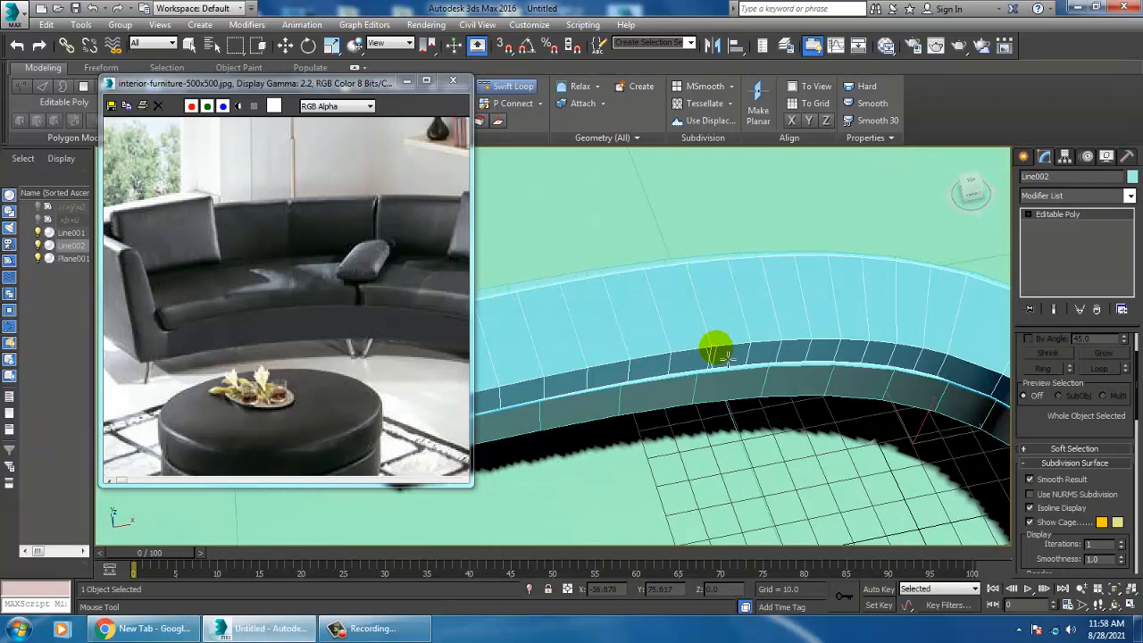
middle_click_drag(727, 357, 735, 393, "alt")
scroll(726, 386, "up", 3)
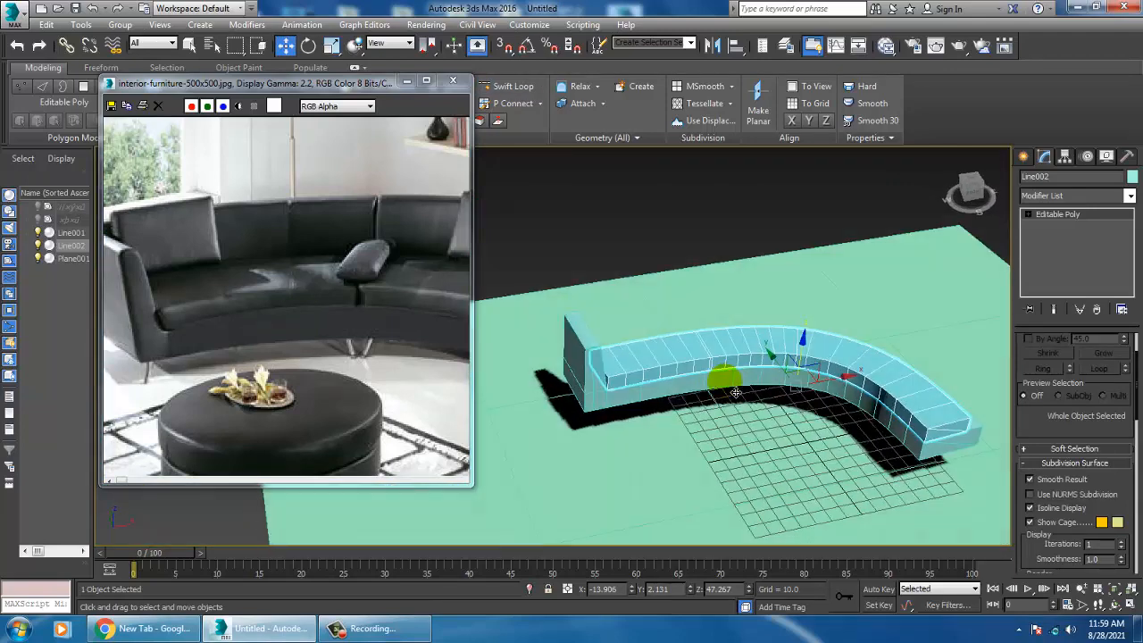
- Add another edge loop close beside the first seam loop to enclose a narrow strip across the cushion
scroll(726, 377, "up", 7)
middle_click_drag(726, 344, 666, 359)
scroll(666, 360, "down", 3)
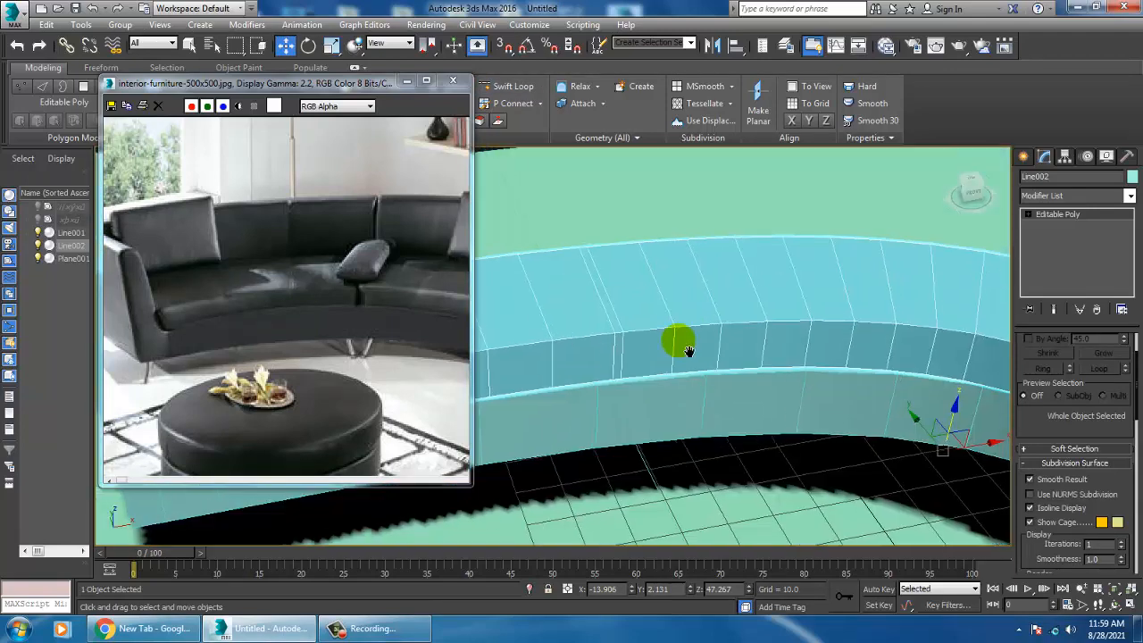
scroll(688, 350, "up", 3)
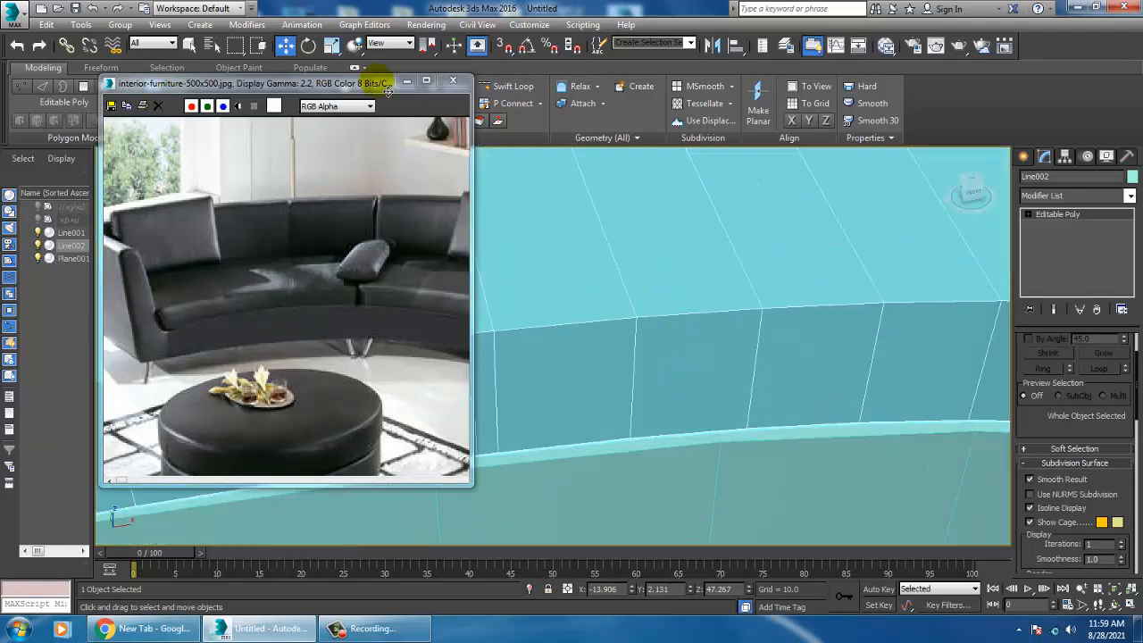
left_click(512, 85)
left_click(515, 342)
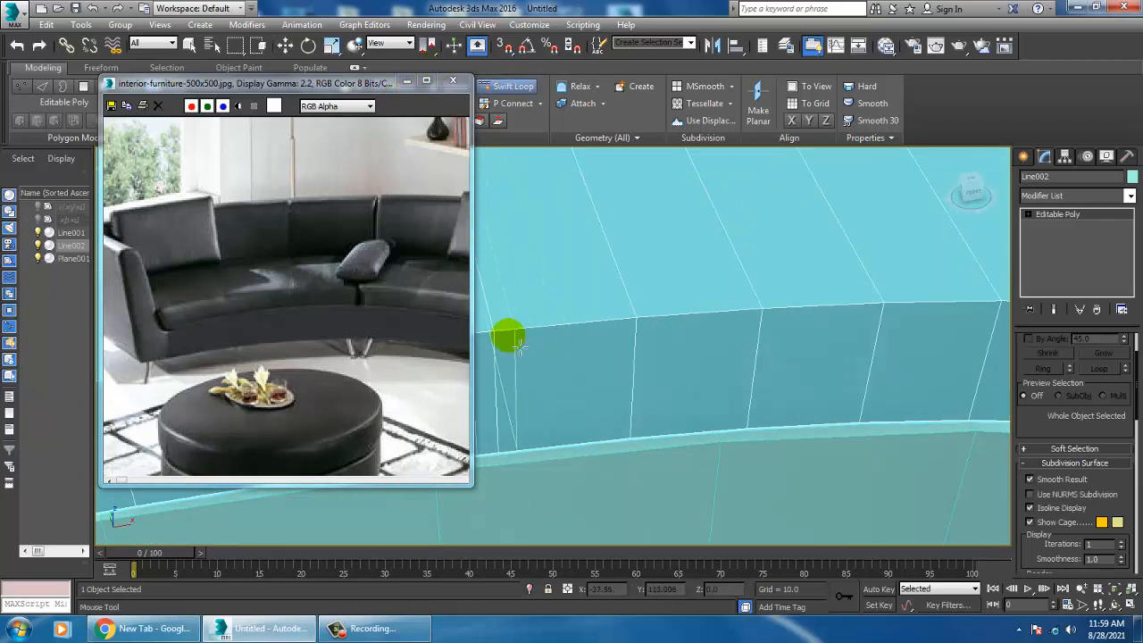
right_click(518, 346)
middle_click_drag(520, 346, 611, 333, "alt")
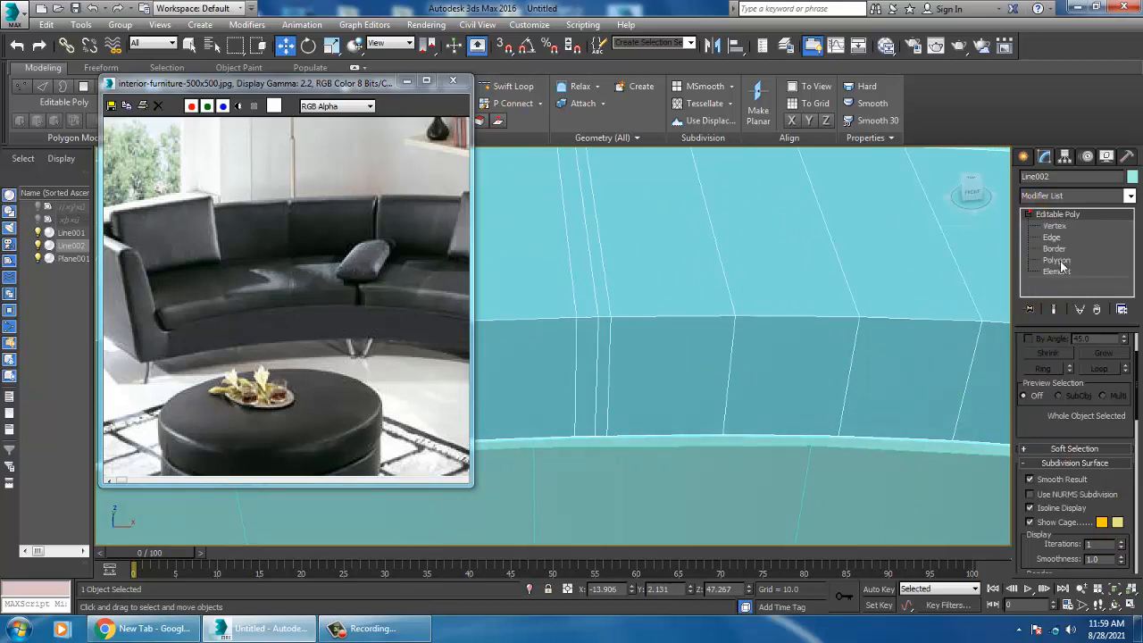
- Select the narrow ring of polygons between the two seam loops and delete it to split the cushion
left_click(1059, 261)
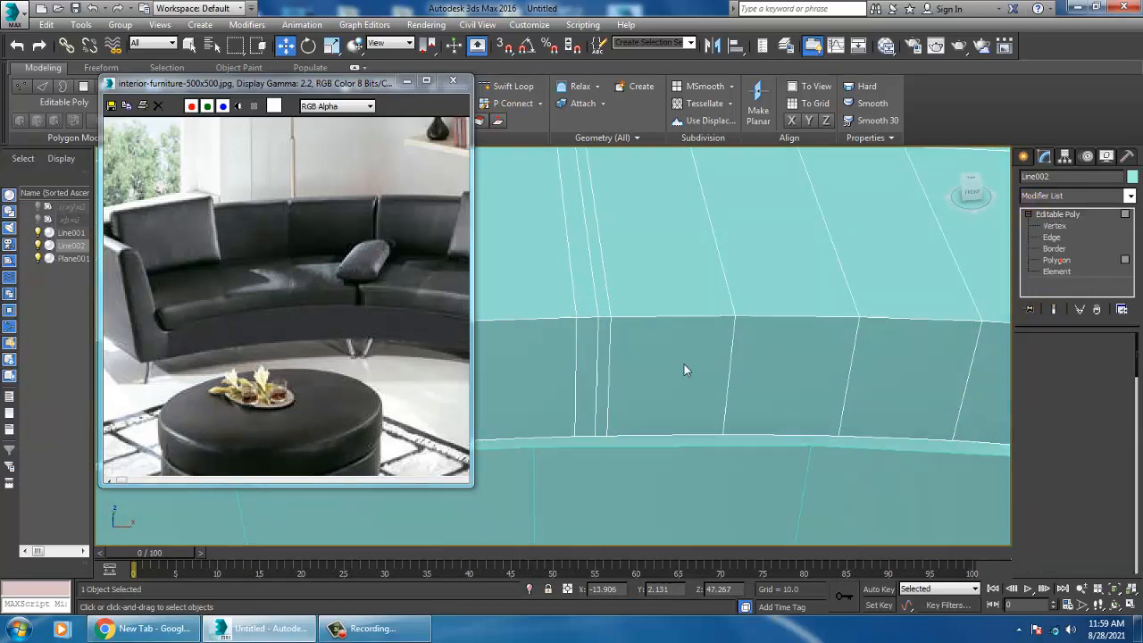
left_click(604, 331)
key("2")
left_click(604, 316)
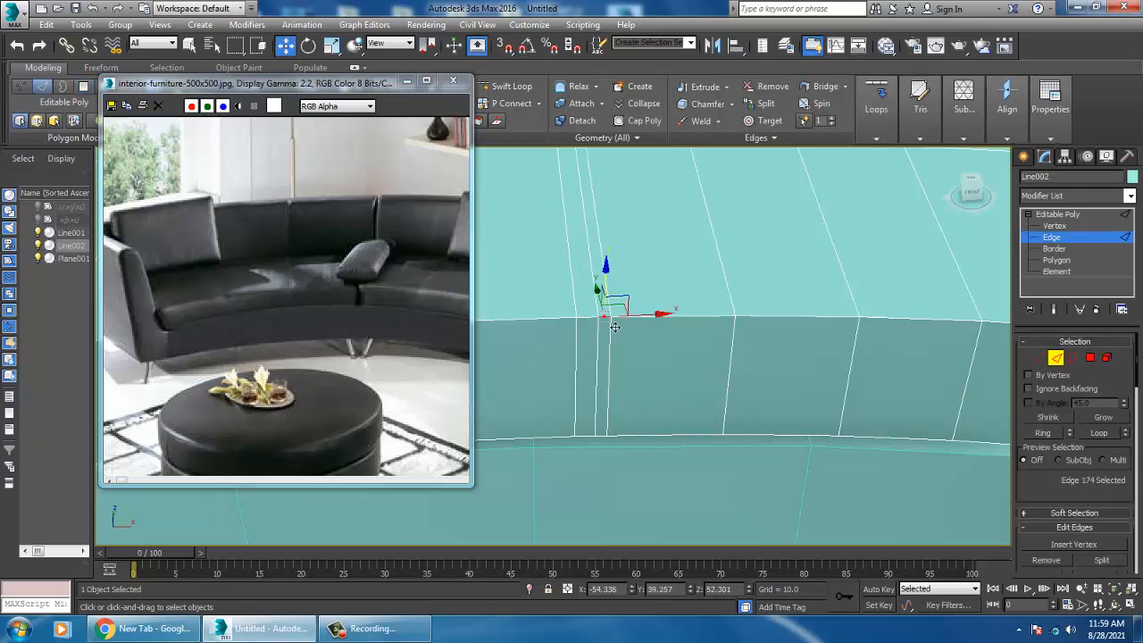
left_click(1090, 359)
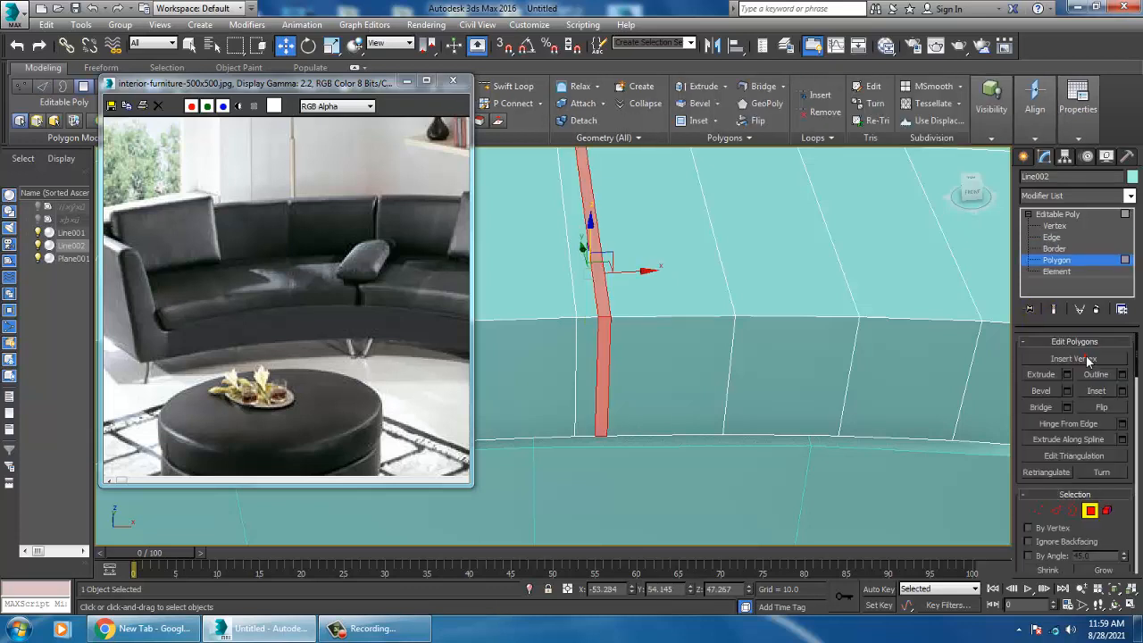
key("Delete")
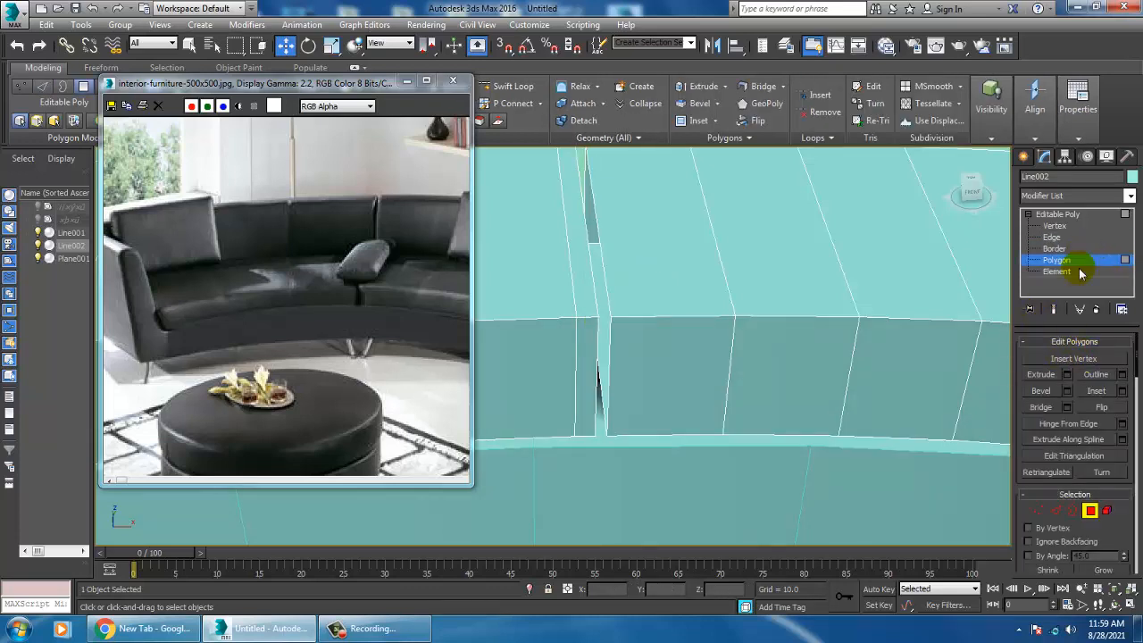
- Cap the open borders on both sides of the cushion gap and clear the selection
left_click(1055, 249)
left_click(618, 314)
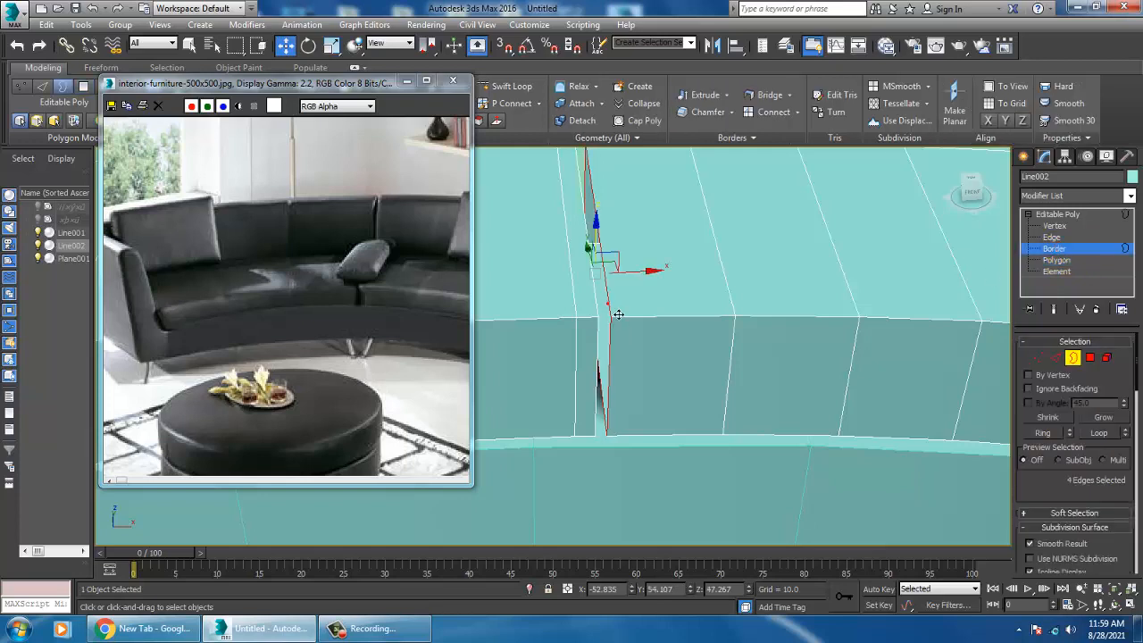
right_click(607, 306)
left_click(580, 332)
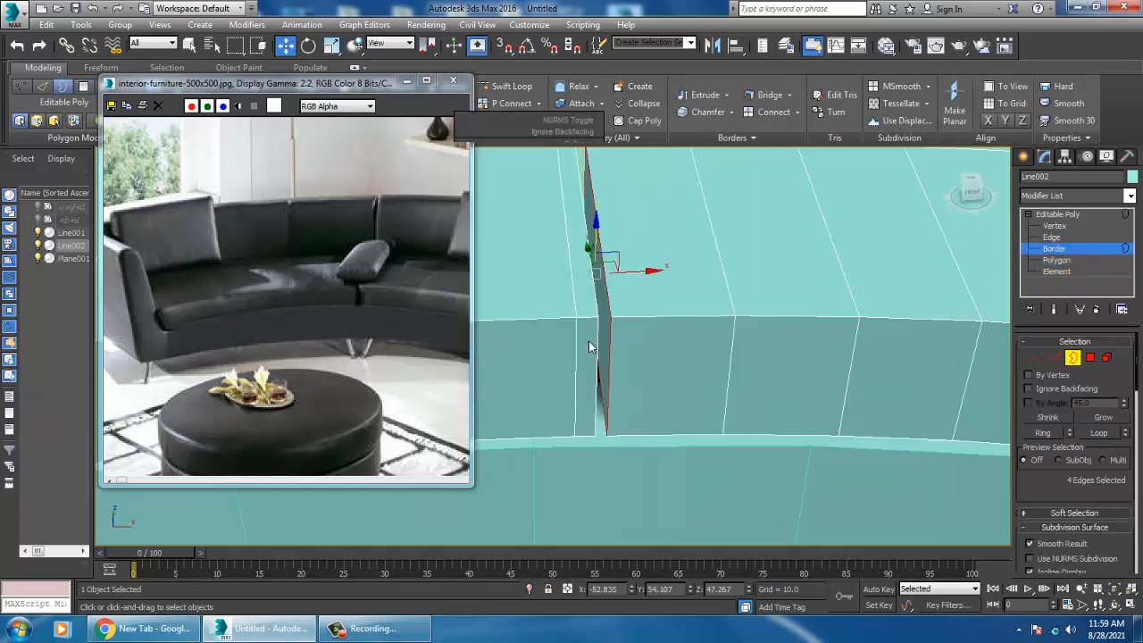
right_click(605, 306)
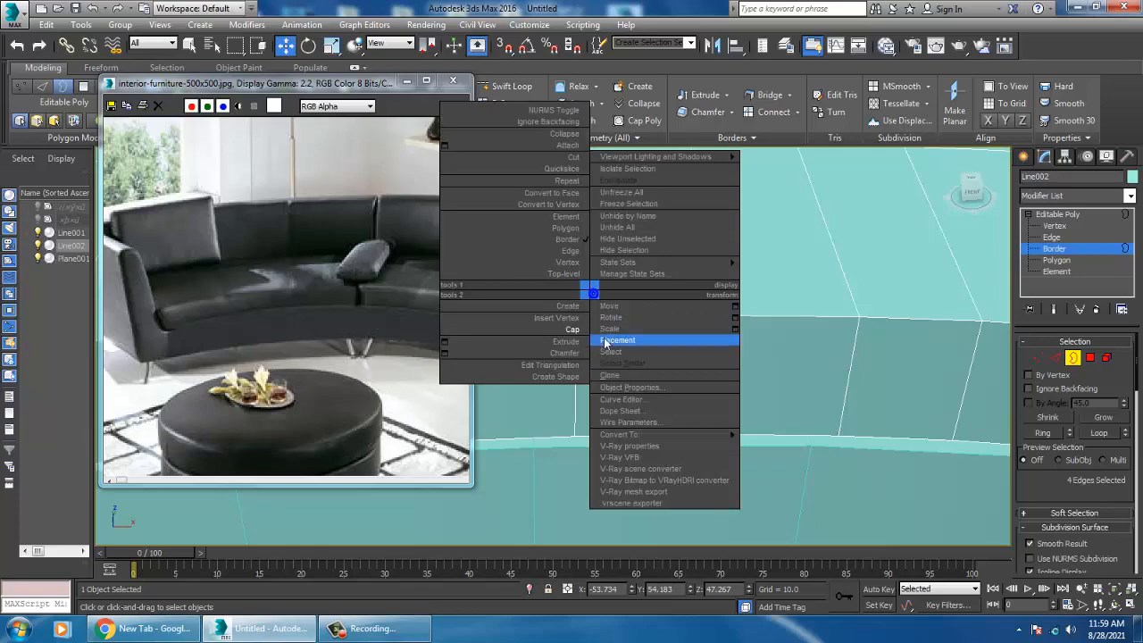
left_click(574, 326)
scroll(627, 329, "down", 3)
middle_click_drag(627, 330, 670, 304, "alt")
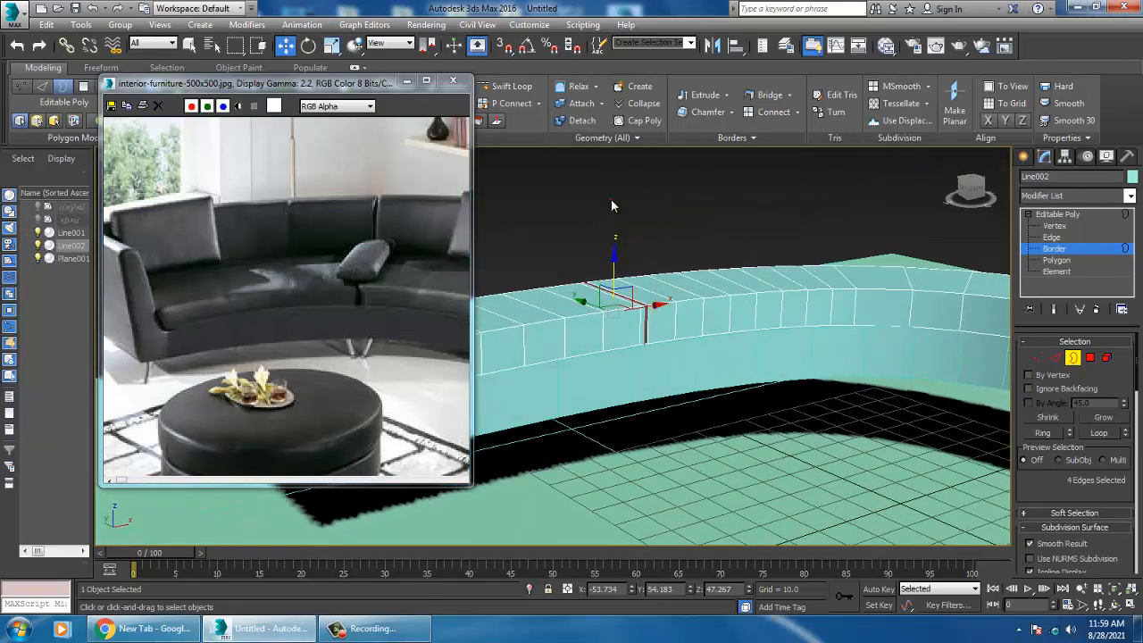
left_click(611, 198)
- Add two closely spaced edge loops across the cushion at the bend with Swift Loop, following the second seam in the reference image
middle_click_drag(777, 277, 686, 434, "alt")
middle_click_drag(308, 380, 158, 313)
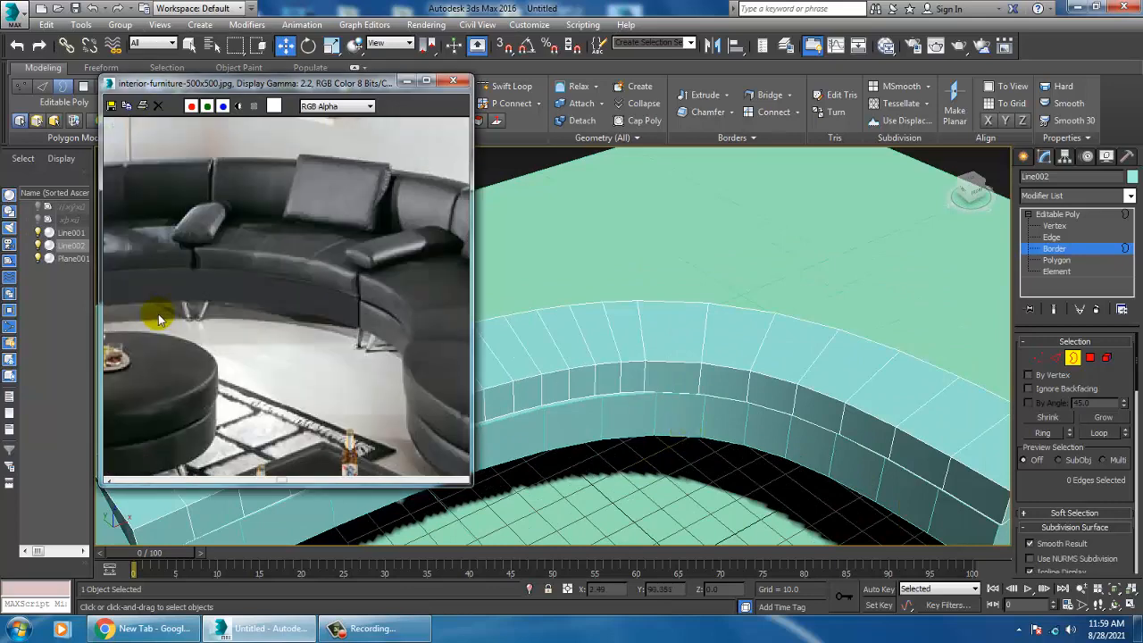
middle_click_drag(835, 348, 704, 373, "alt")
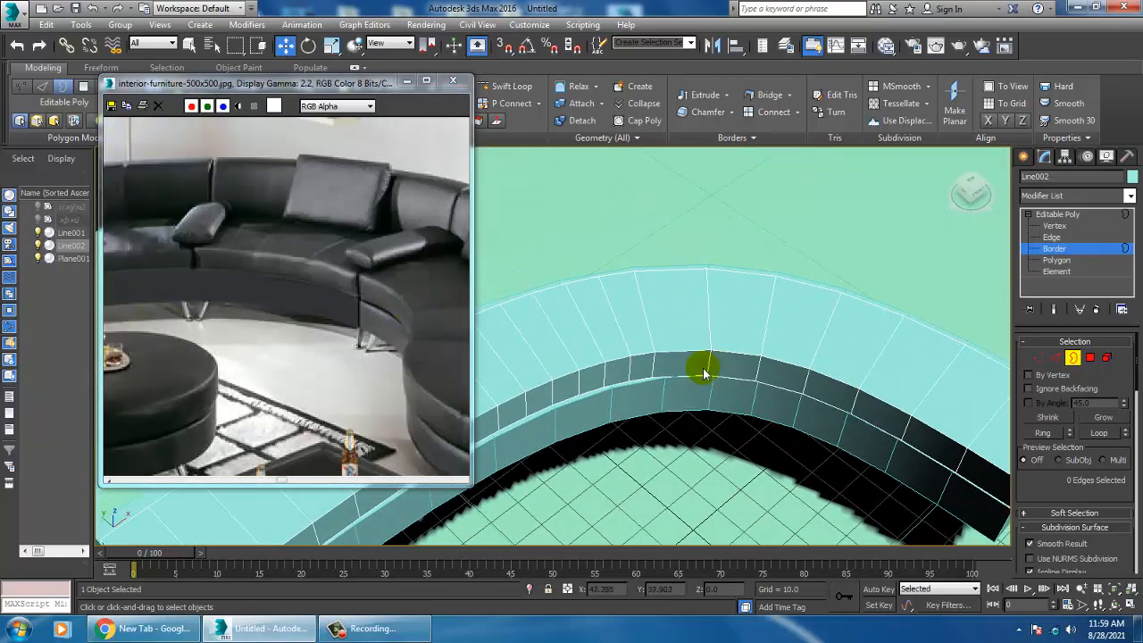
left_click(507, 85)
middle_click_drag(616, 250, 687, 361, "alt")
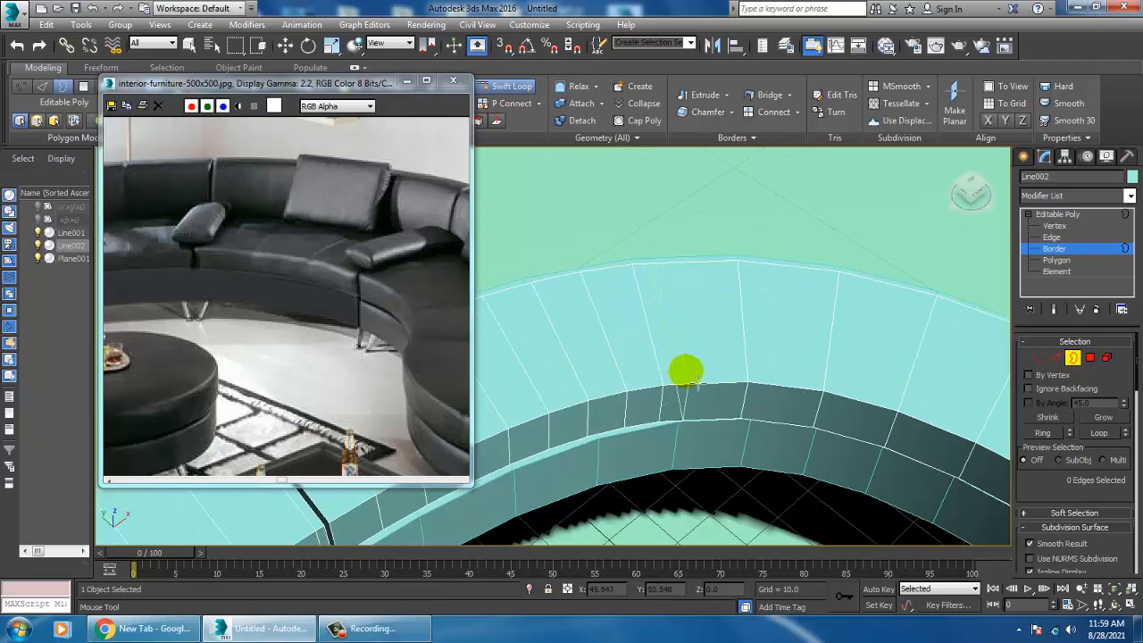
left_click(693, 378)
scroll(706, 384, "up", 2)
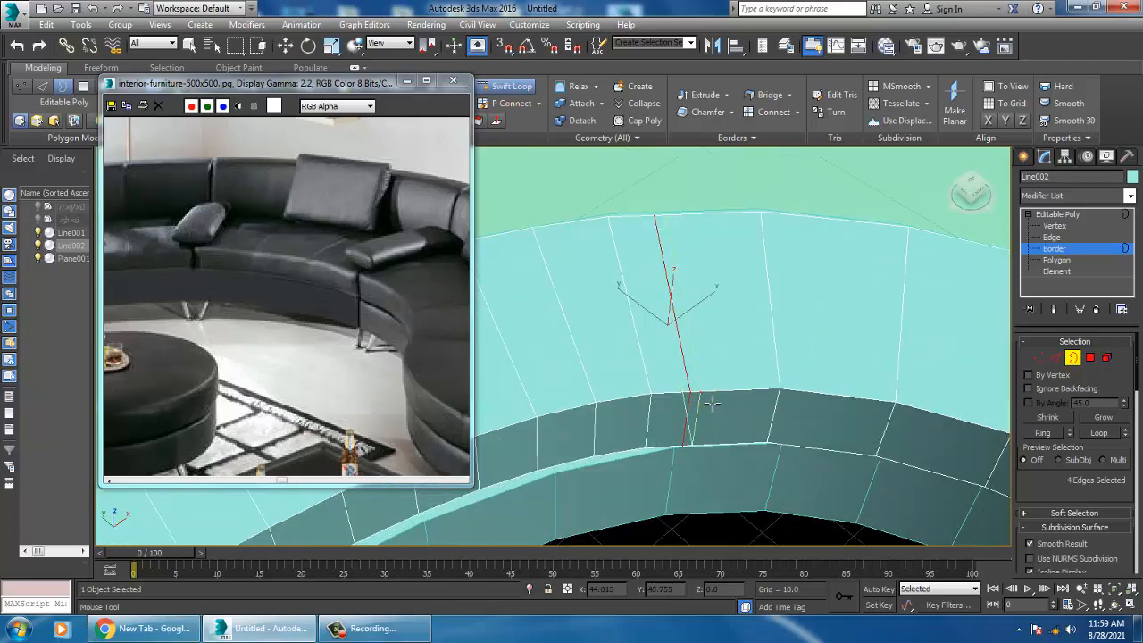
middle_click_drag(712, 404, 732, 390, "alt")
scroll(732, 390, "up", 3)
right_click(964, 357)
- Select the narrow strip of polygons between the two edge loops at the second seam and delete it
left_click(1056, 357)
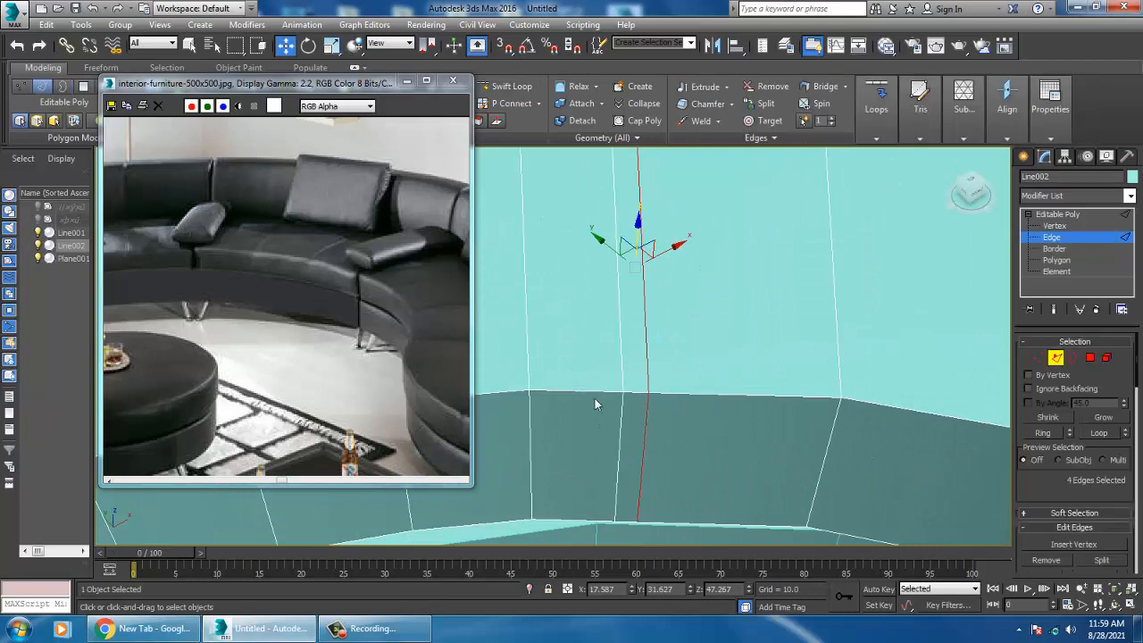
left_click(648, 401)
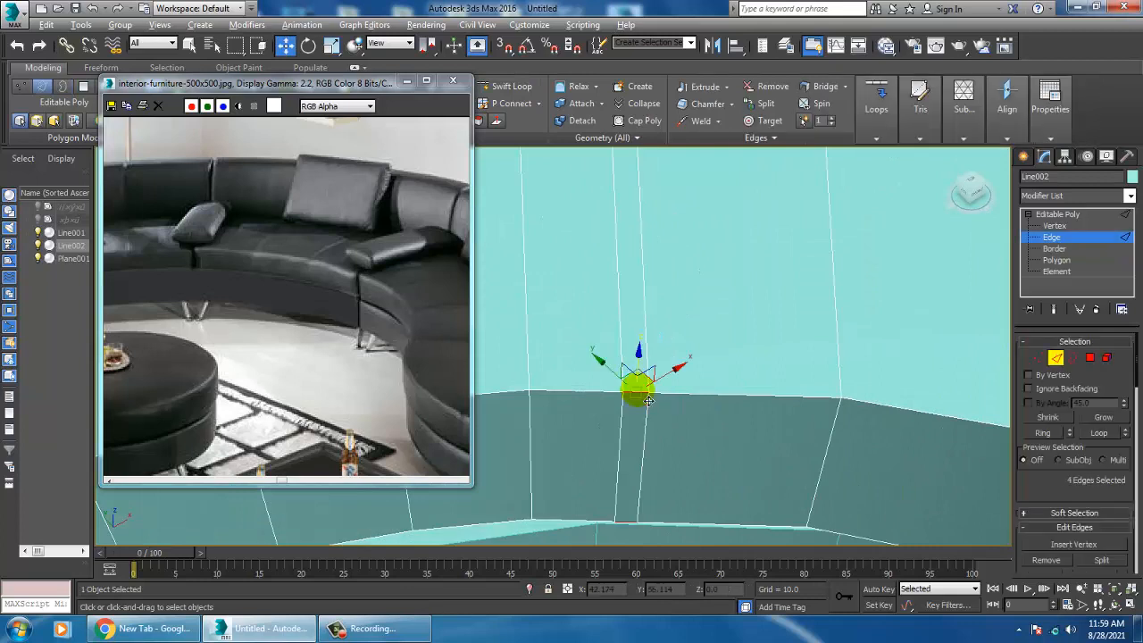
left_click(1090, 359)
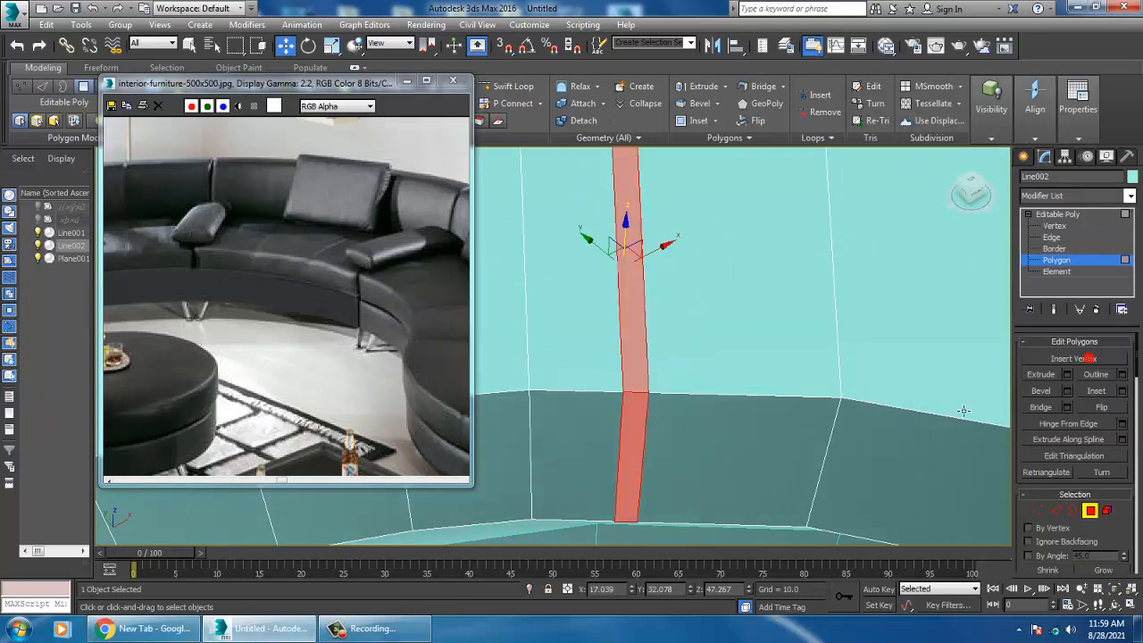
key("Delete")
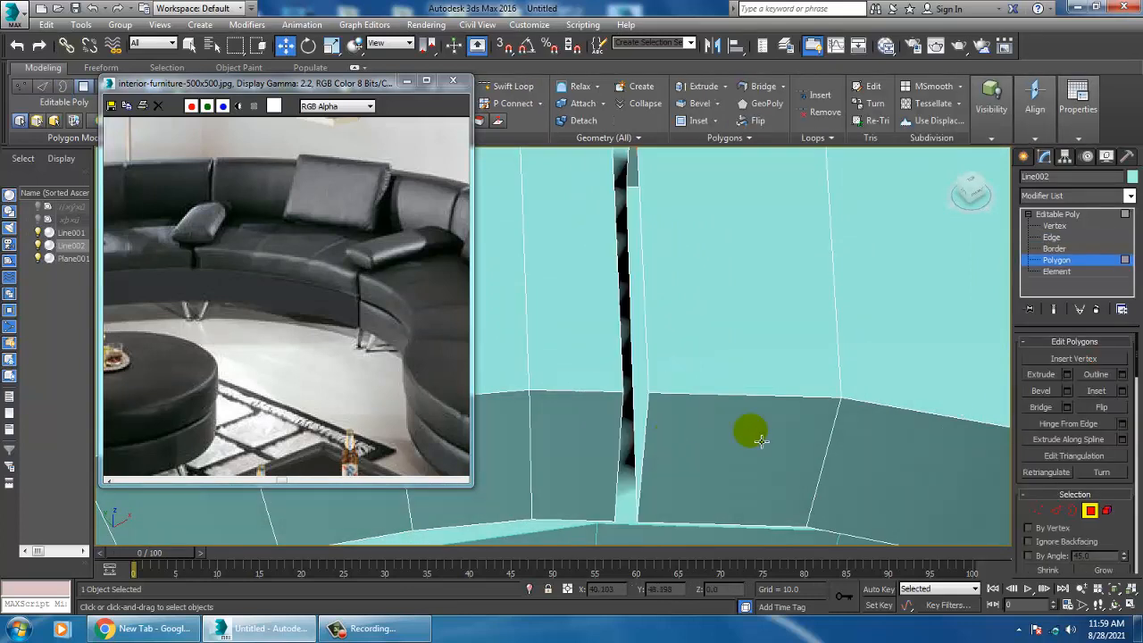
- Cap the open borders on both sides of the second cushion gap
left_click(1074, 512)
left_click(655, 373)
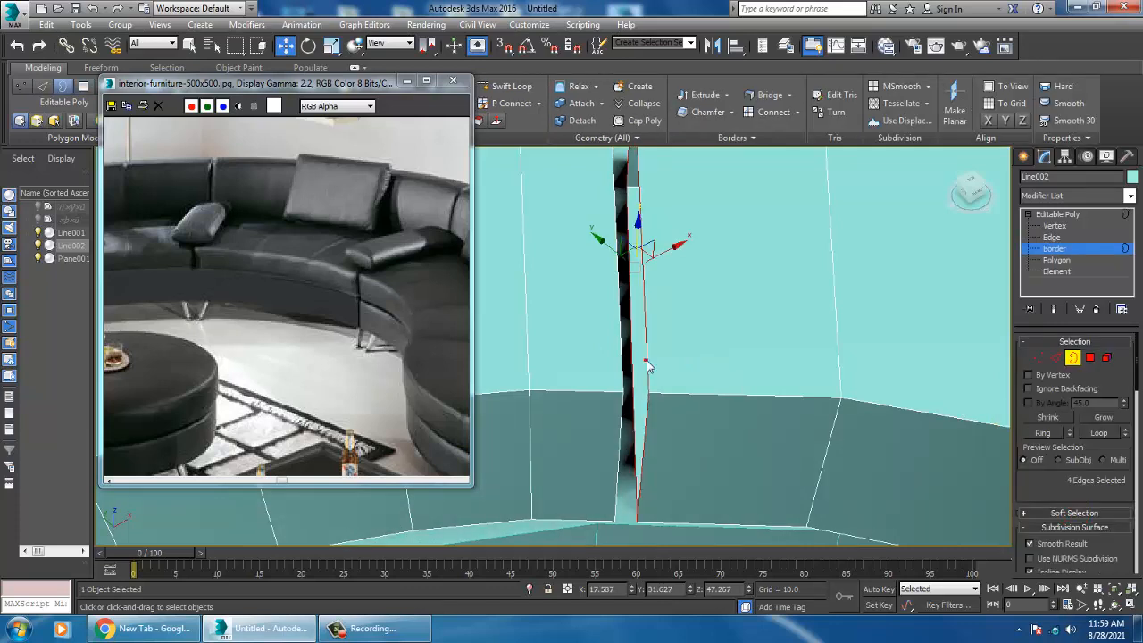
right_click(643, 350)
left_click(554, 395)
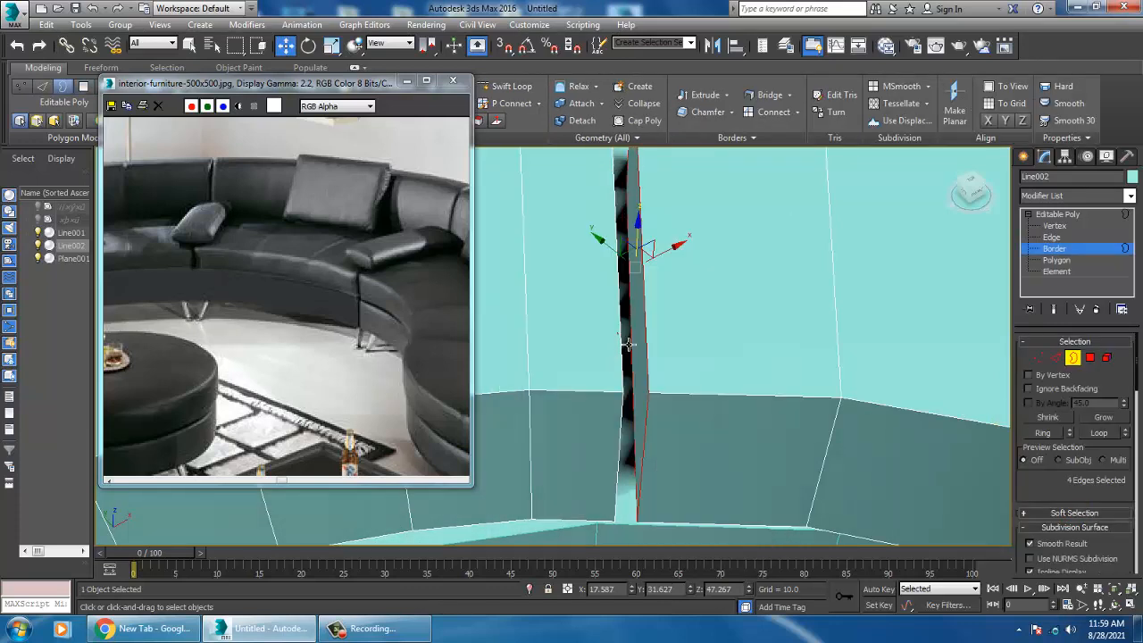
right_click(618, 336)
left_click(598, 371)
scroll(596, 371, "down", 5)
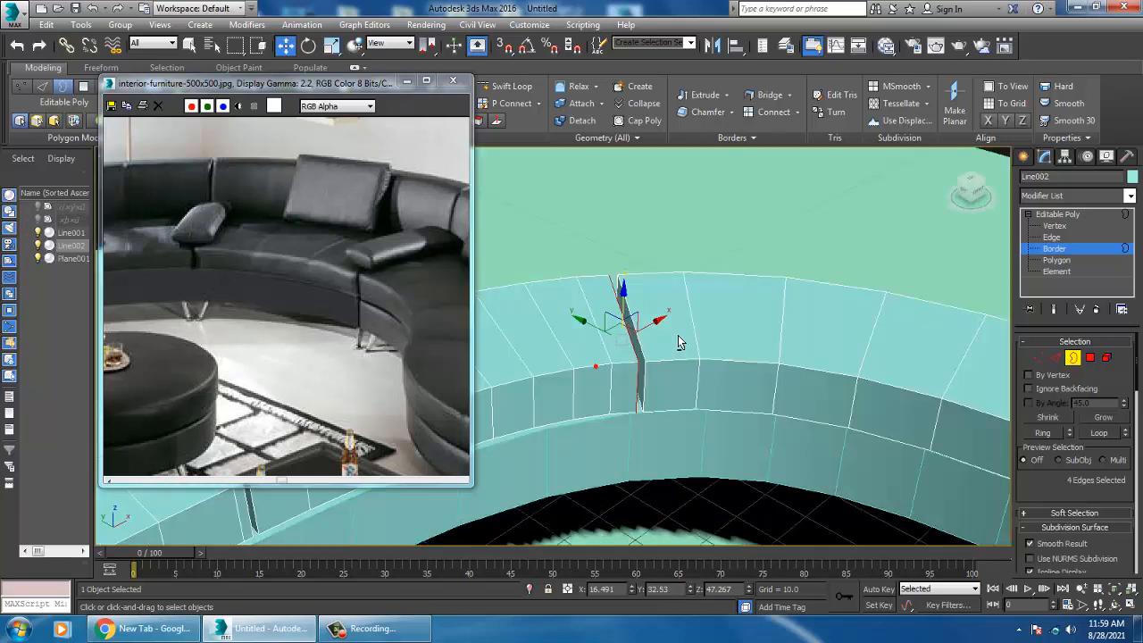
- Examine the split seat cushions along the whole curve and compare the two seams with the reference image
middle_click_drag(676, 342, 783, 355, "alt")
scroll(704, 381, "down", 5)
scroll(765, 331, "up", 5)
scroll(720, 357, "down", 4)
scroll(727, 317, "up", 6)
scroll(741, 355, "down", 4)
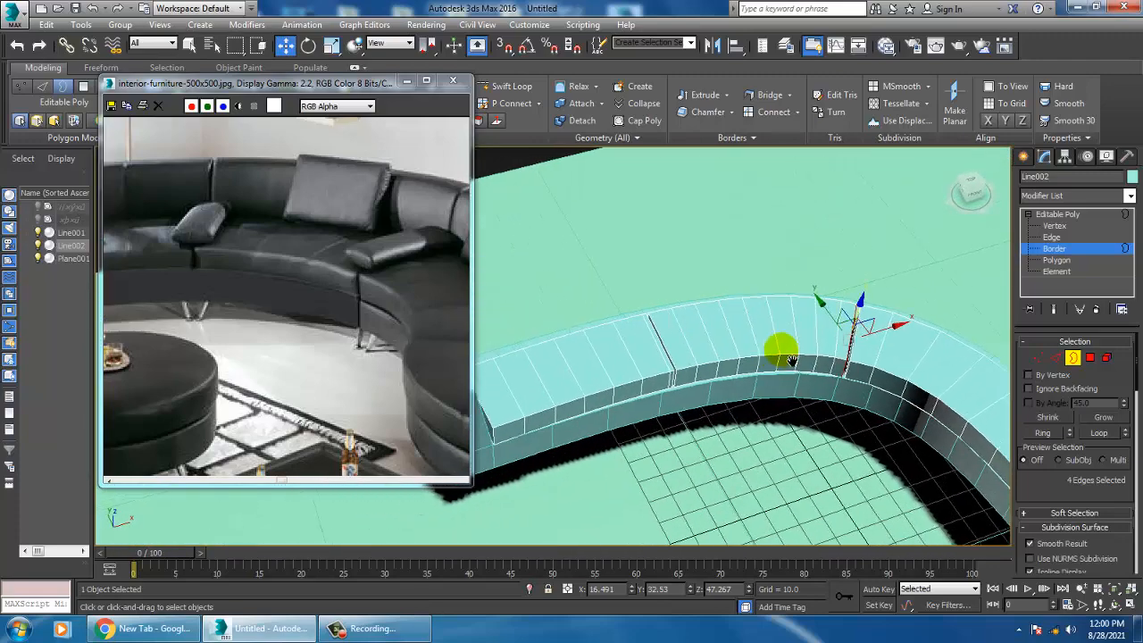
middle_click_drag(684, 369, 715, 350)
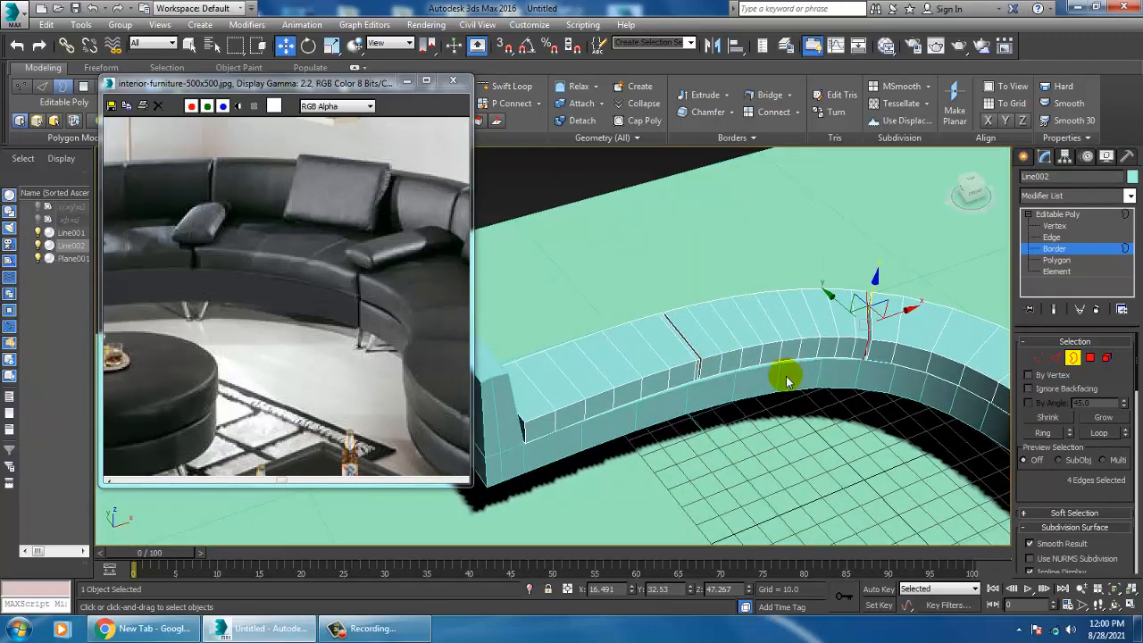
middle_click_drag(798, 369, 815, 357)
- Chamfer the upper and lower front edge loops of the sofa base by 1.0 with 3 segments
left_click(1058, 214)
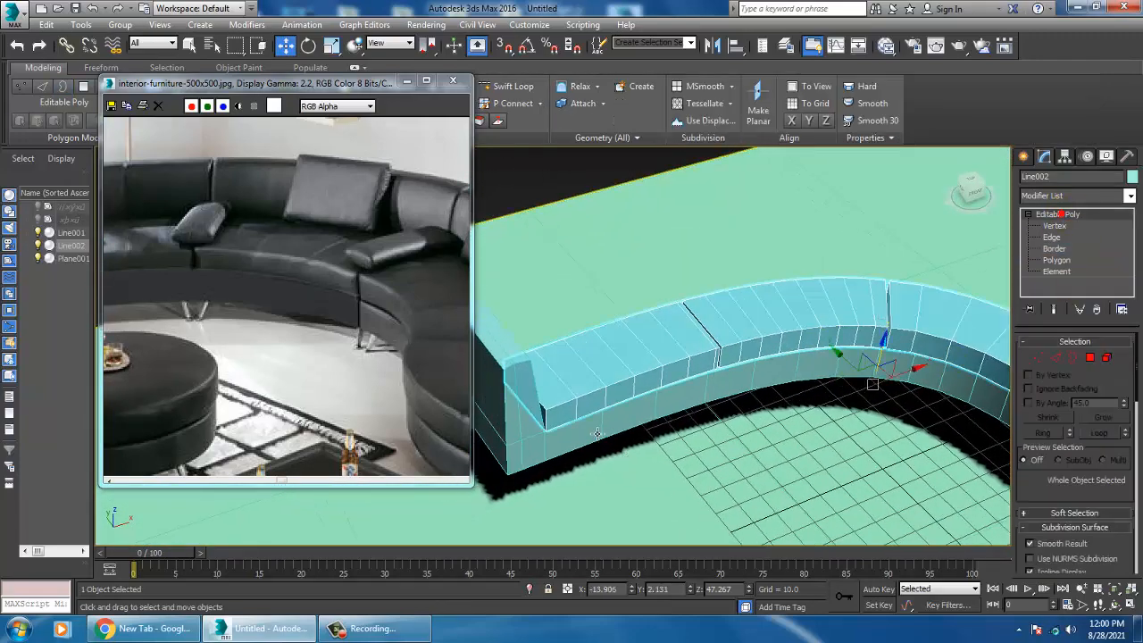
left_click(589, 416)
middle_click_drag(589, 416, 701, 411, "alt")
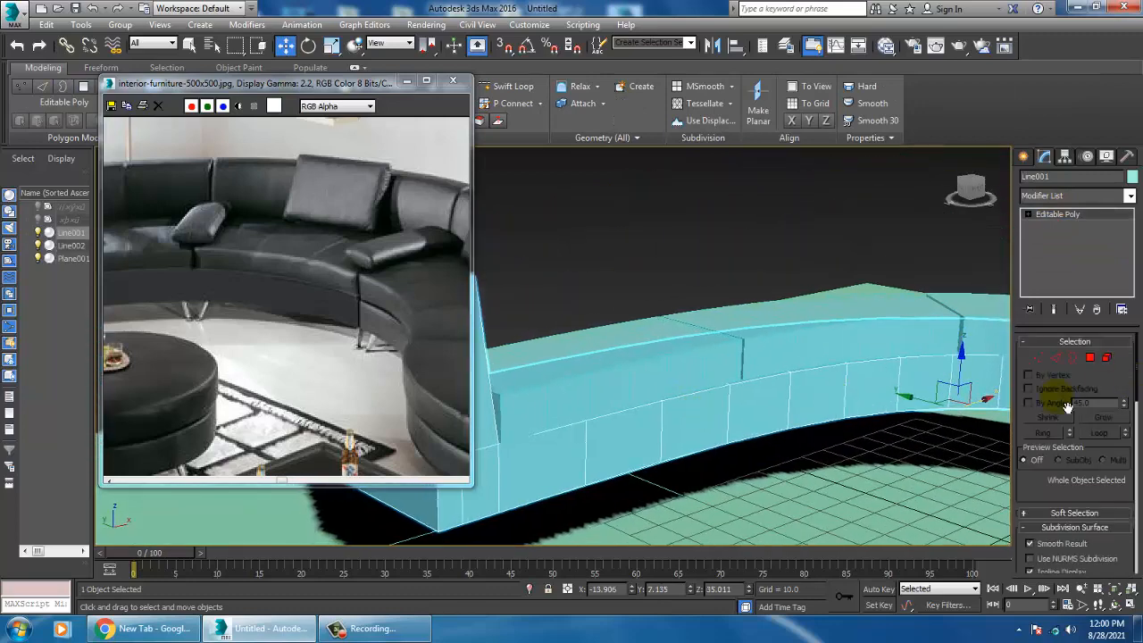
left_click(1040, 358)
left_click(1063, 518)
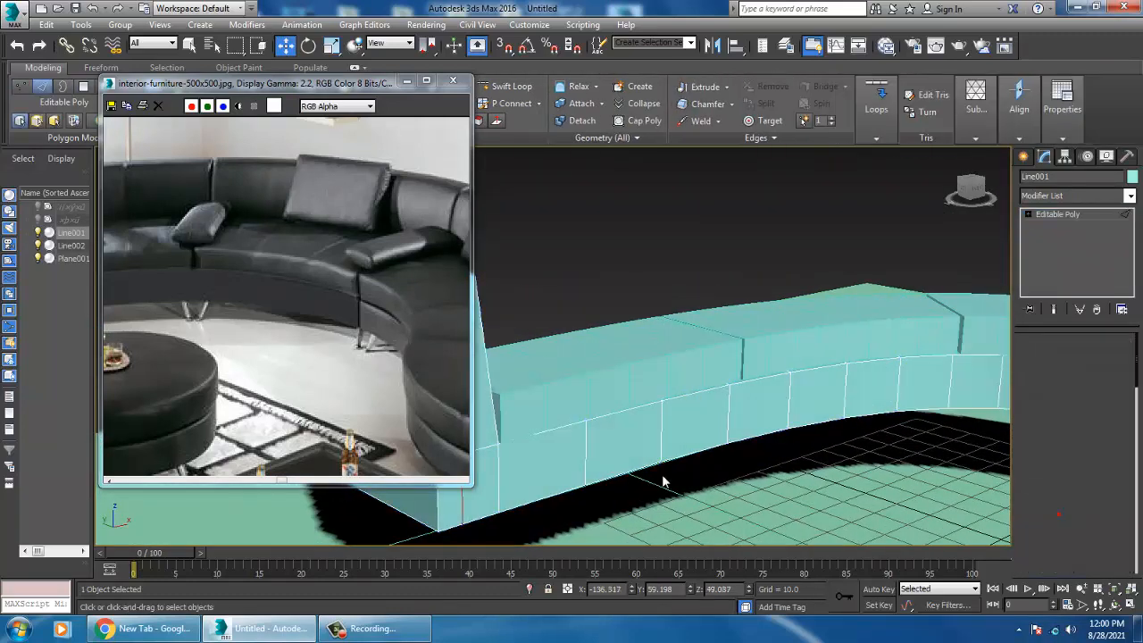
double_click(676, 455)
middle_click_drag(730, 456, 882, 465, "alt")
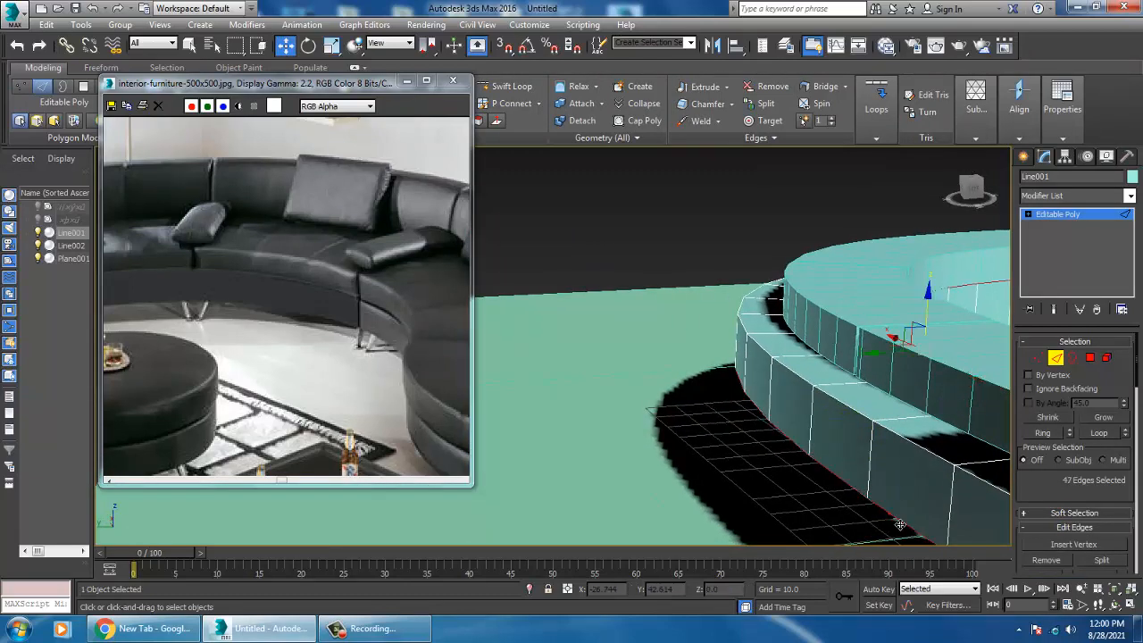
scroll(900, 524, "down", 4)
middle_click_drag(900, 524, 814, 420, "alt")
scroll(827, 433, "up", 4)
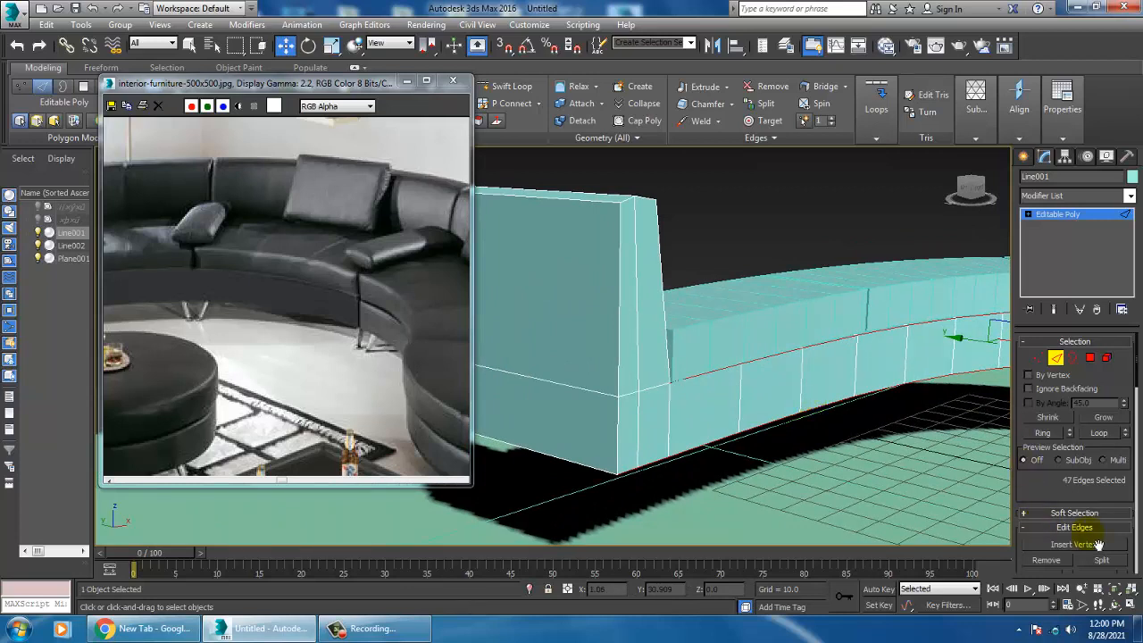
left_click_drag(1098, 544, 1068, 384)
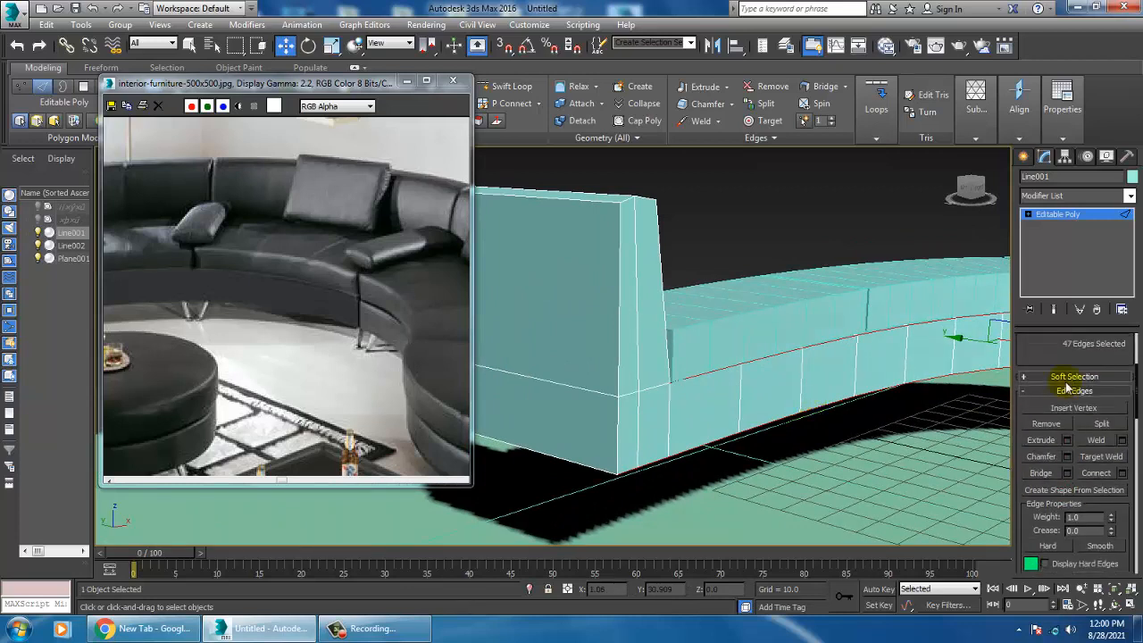
left_click(1066, 456)
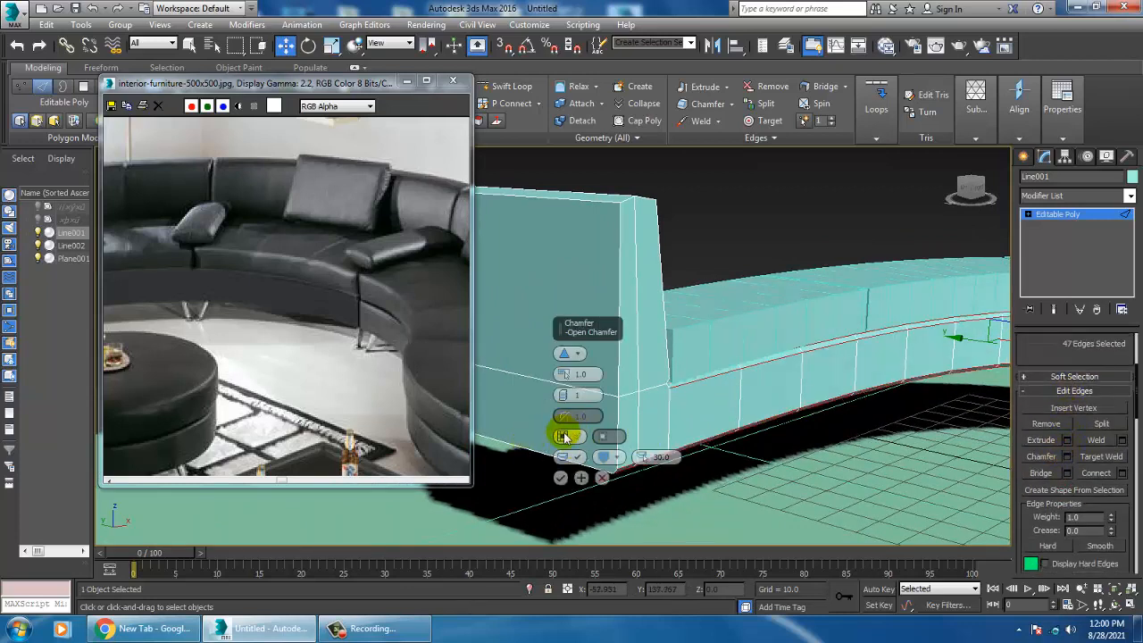
left_click_drag(564, 395, 563, 394)
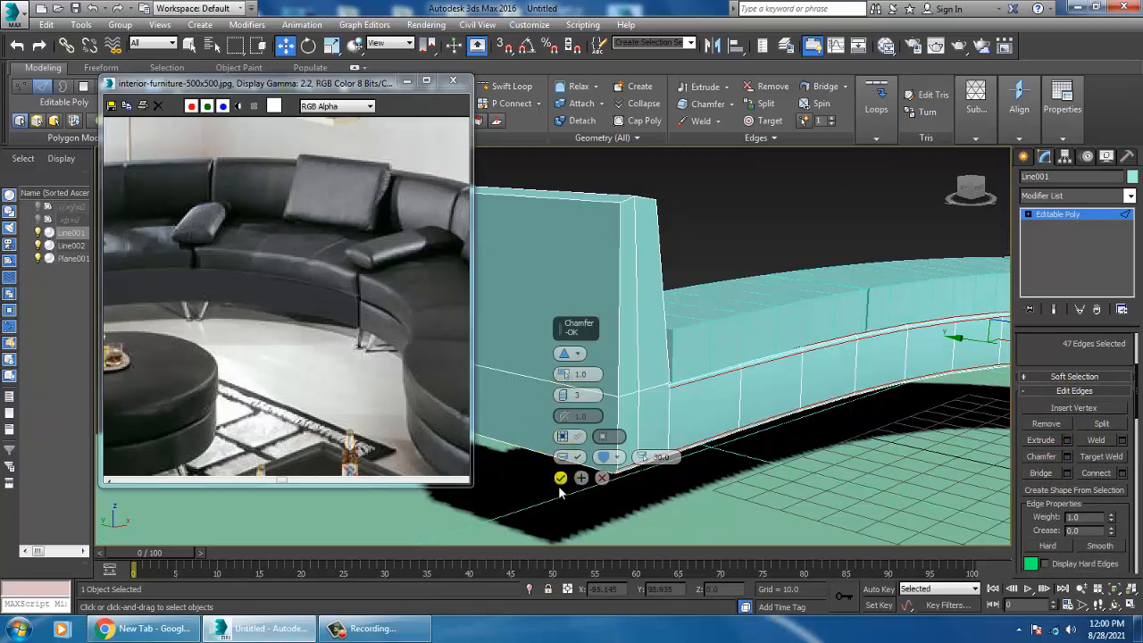
left_click(559, 480)
middle_click_drag(728, 215, 641, 338, "alt")
left_click(618, 332)
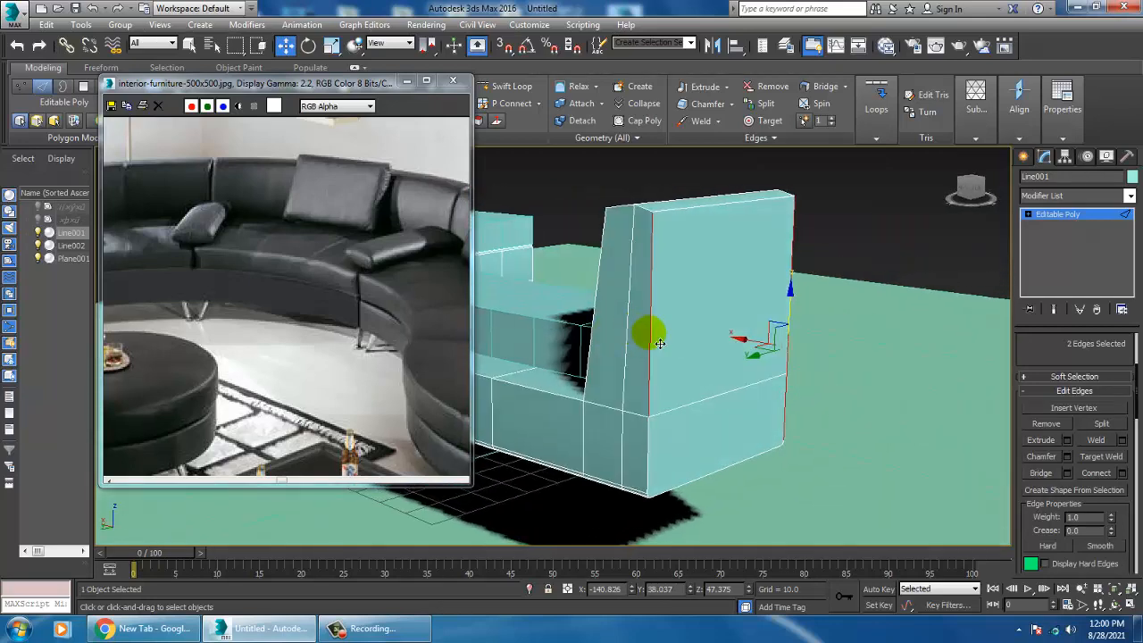
double_click(650, 333, "ctrl")
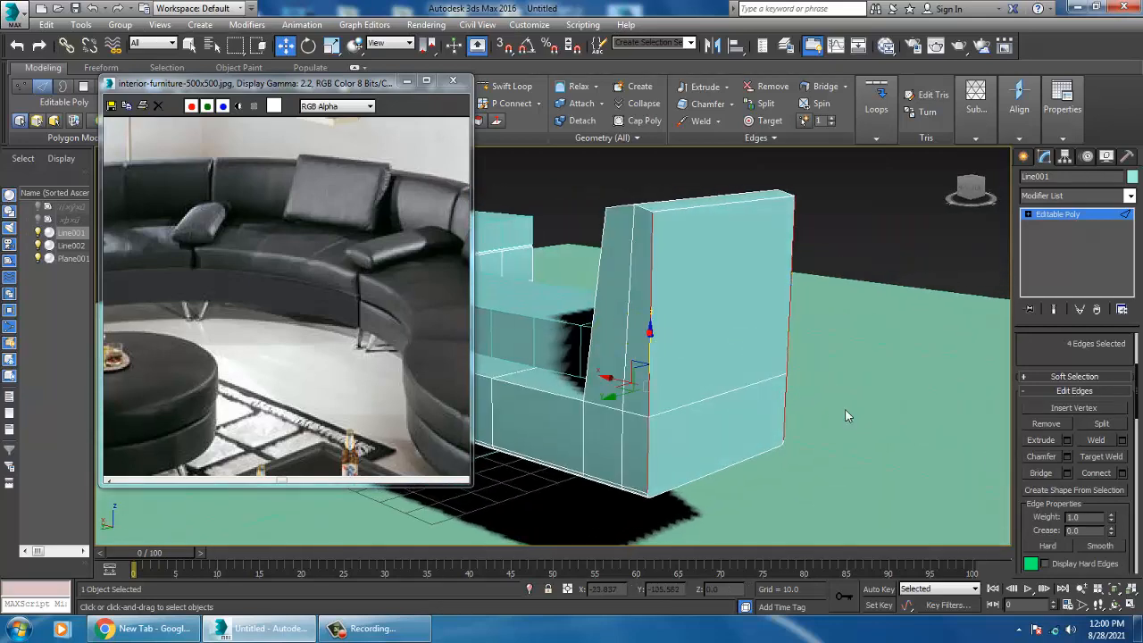
left_click(1071, 456)
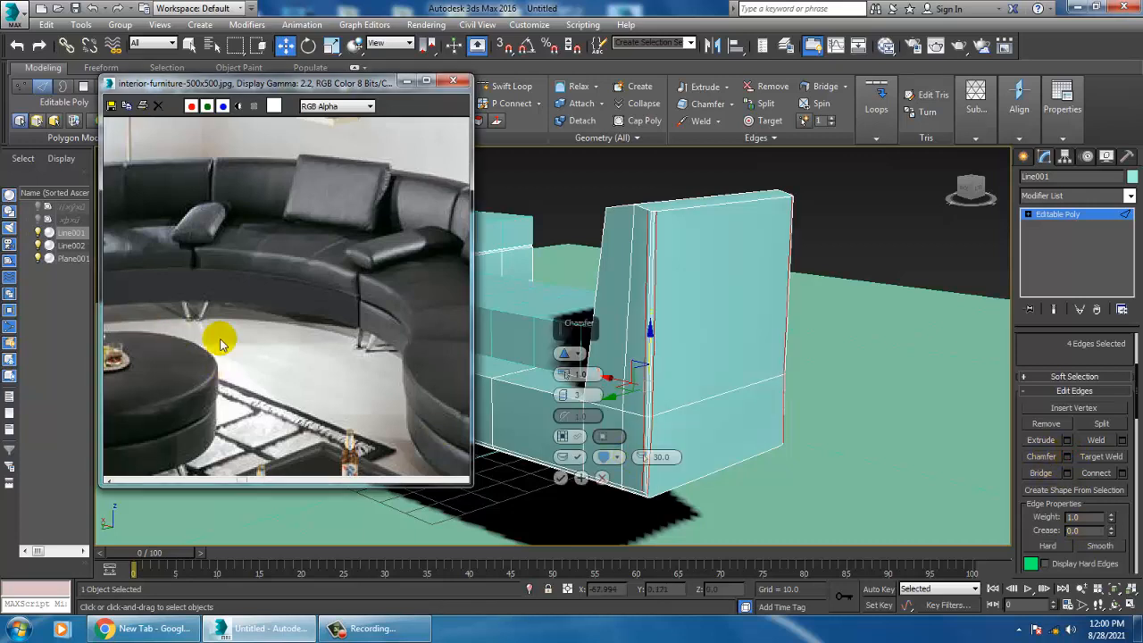
middle_click_drag(224, 342, 353, 337)
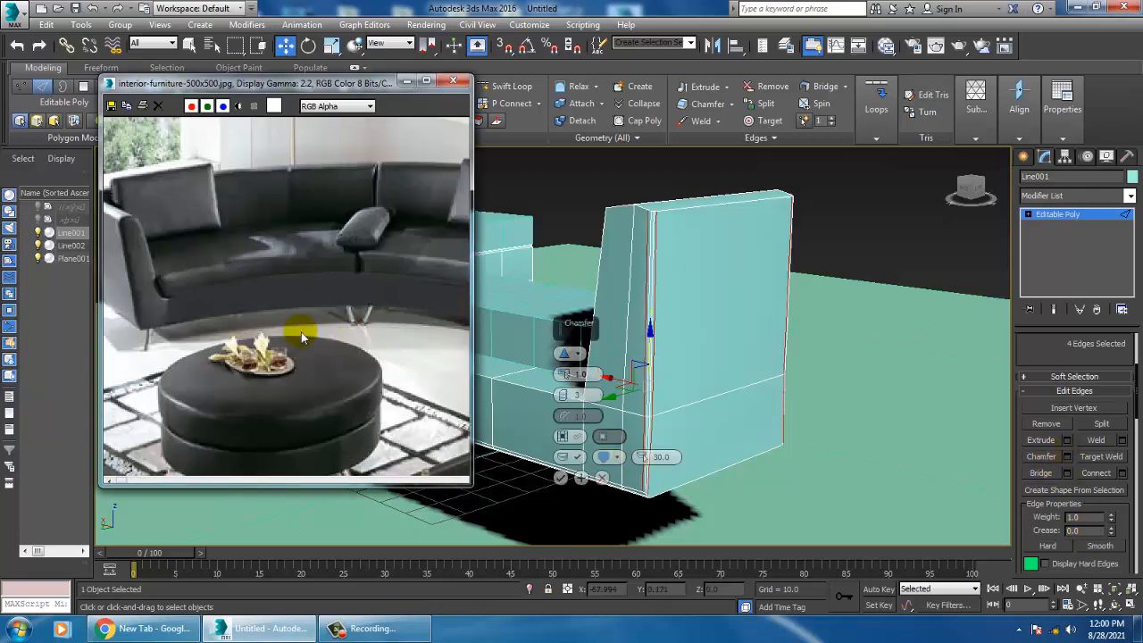
left_click(602, 478)
- Select the edges around the armrest above the base and try chamfering them by 1.0 with 3 segments
middle_click_drag(804, 306, 783, 320, "alt")
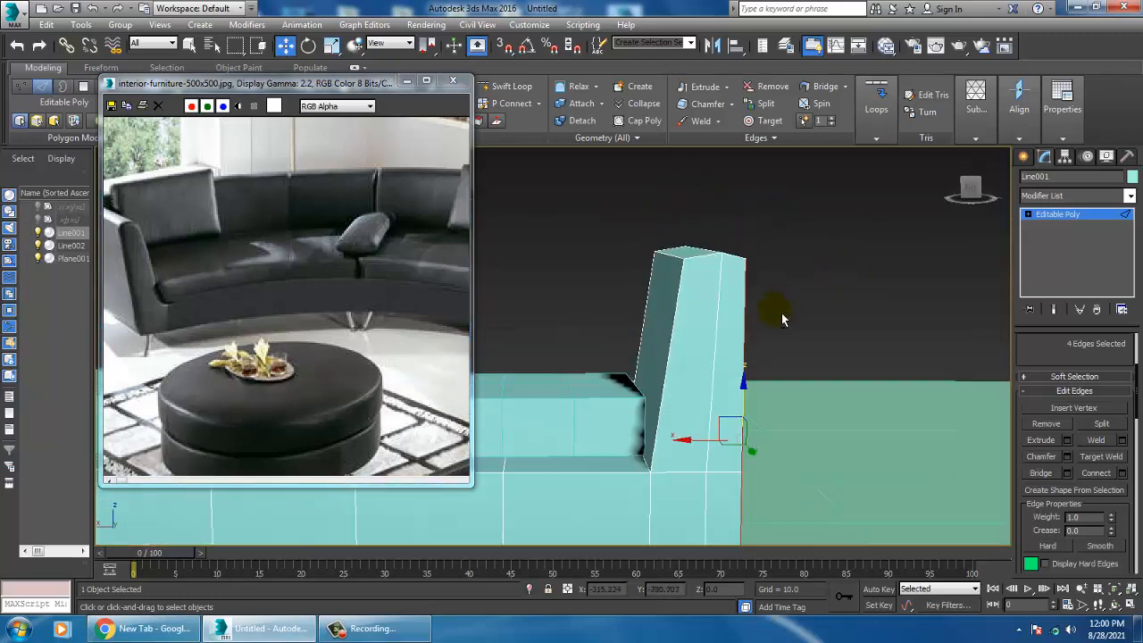
left_click_drag(817, 309, 818, 309)
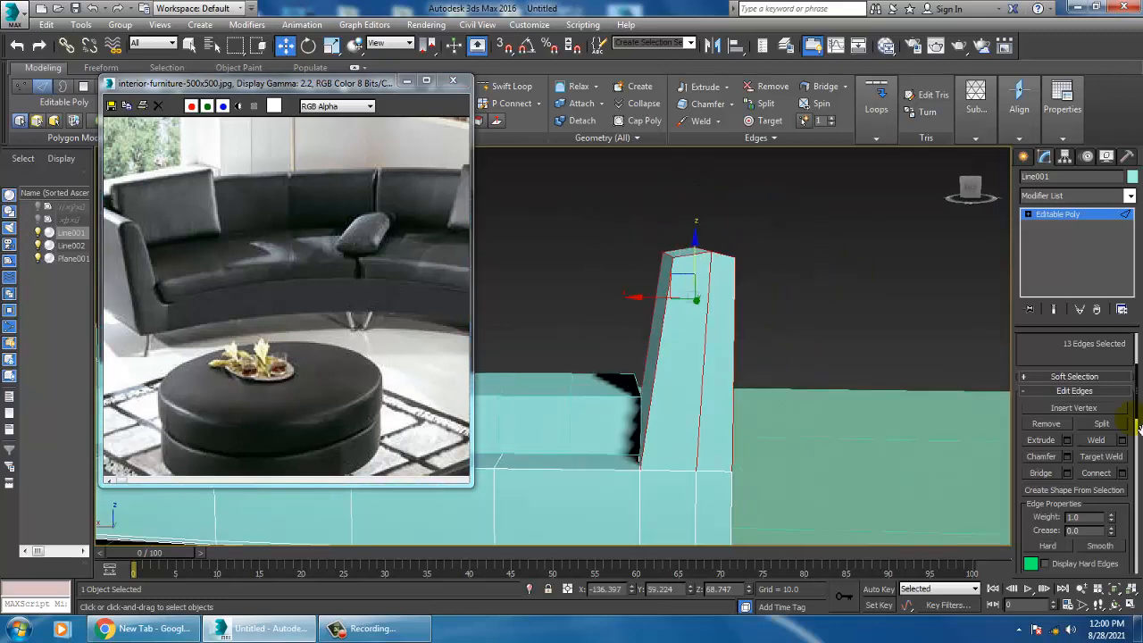
middle_click_drag(701, 390, 676, 406, "alt")
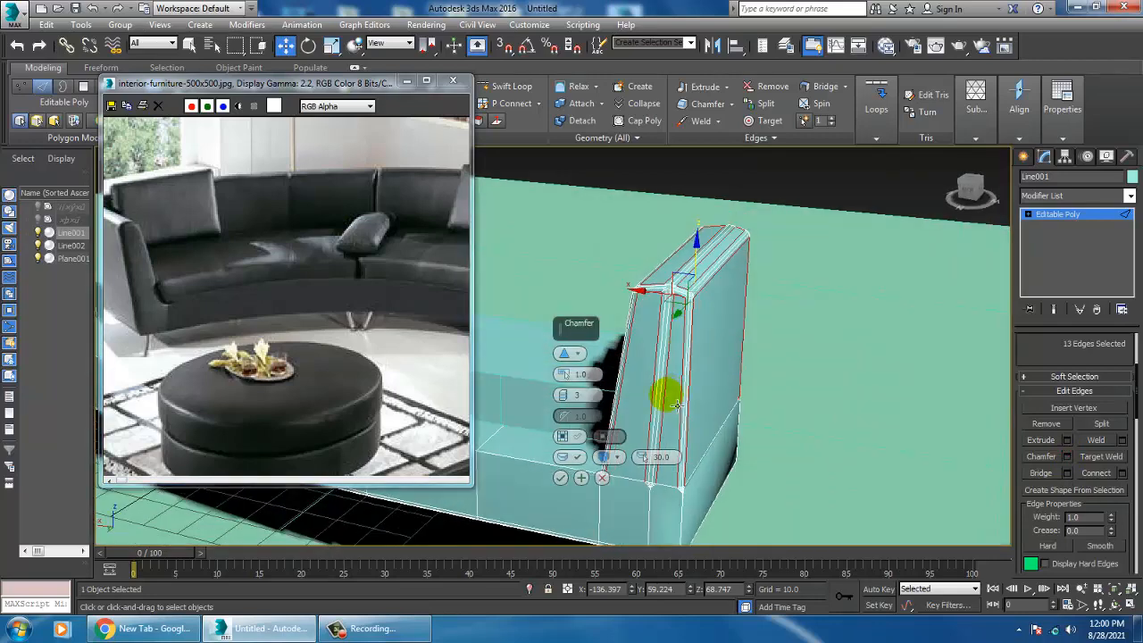
left_click(602, 478)
middle_click_drag(628, 467, 821, 327, "alt")
middle_click_drag(708, 265, 746, 324, "alt")
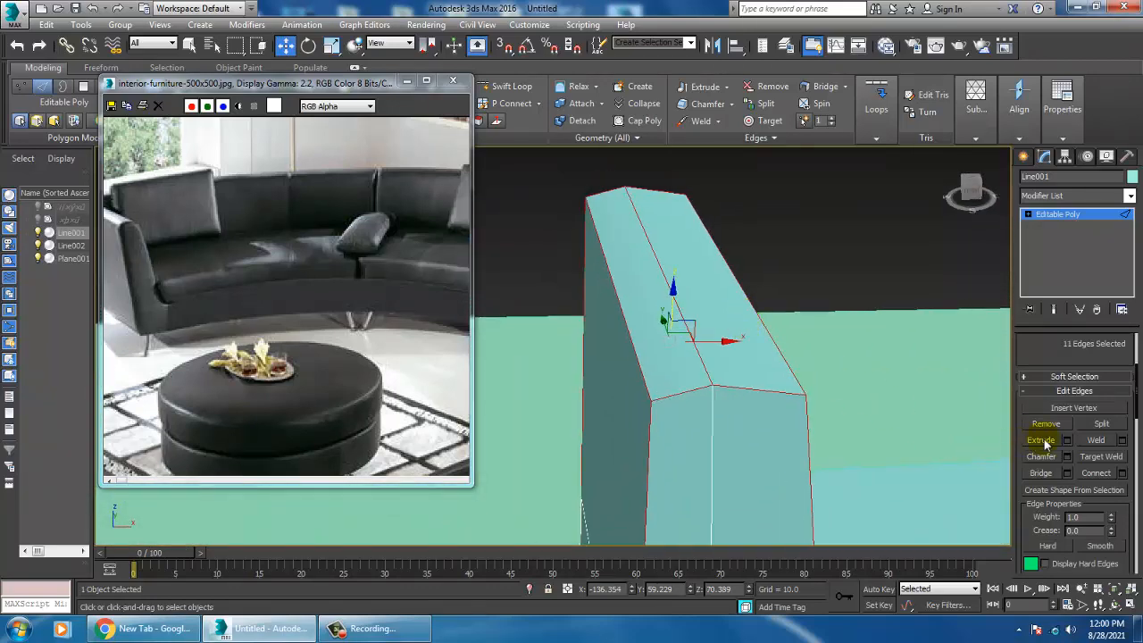
left_click(1067, 457)
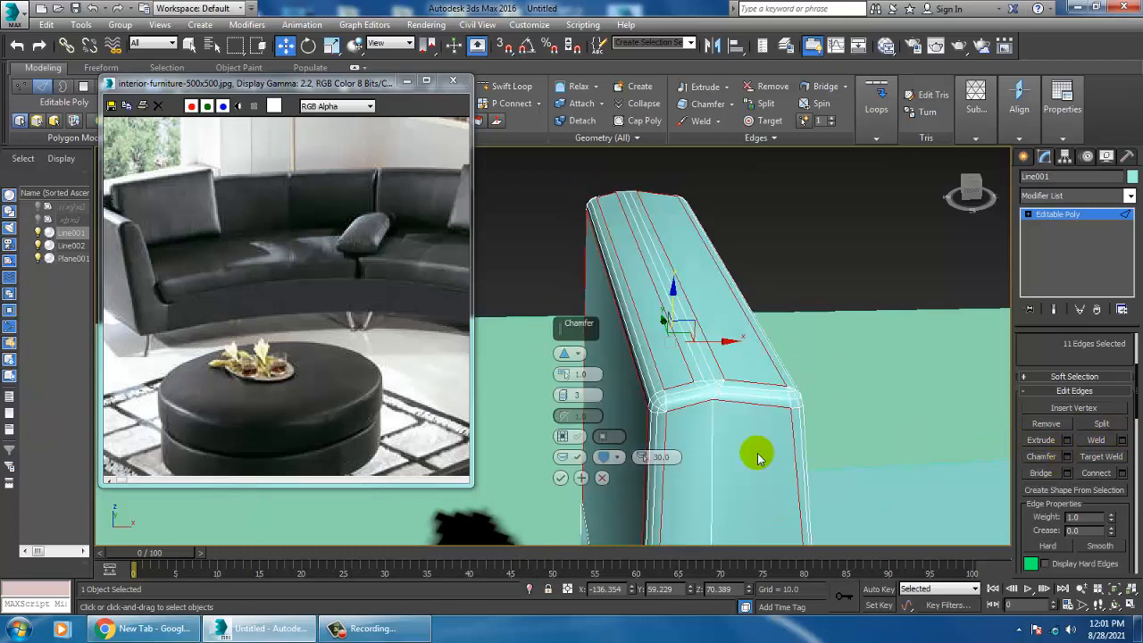
left_click(602, 478)
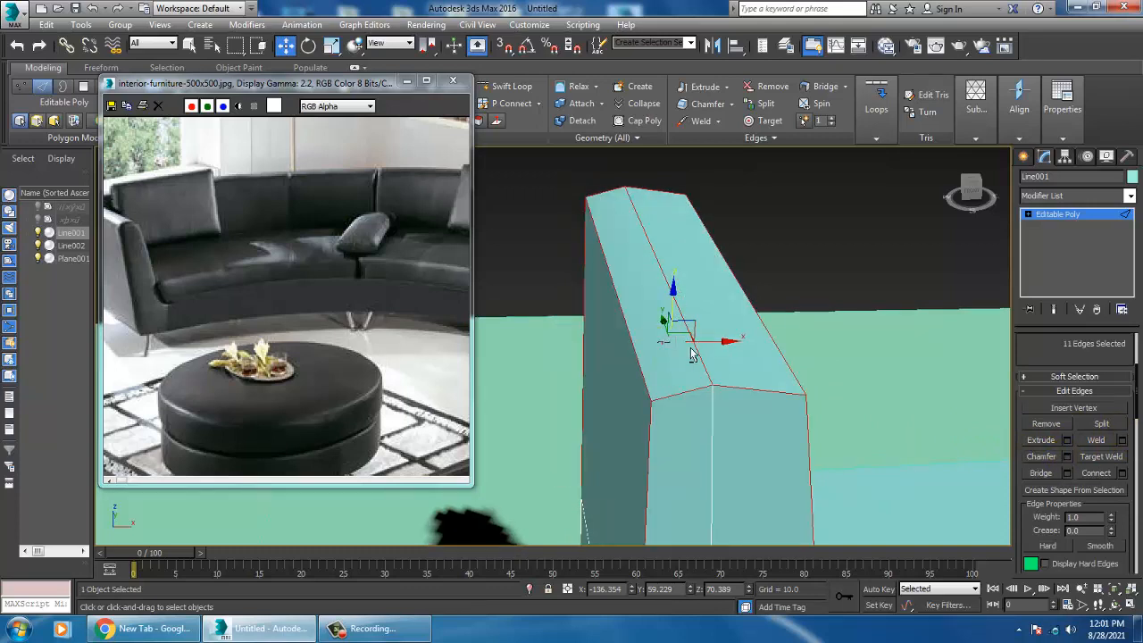
- Deselect the armrest's top ridge and front cross edges, chamfer the remaining edges by 1.0 with 3 segments, and clear the selection
left_click(695, 355, "alt")
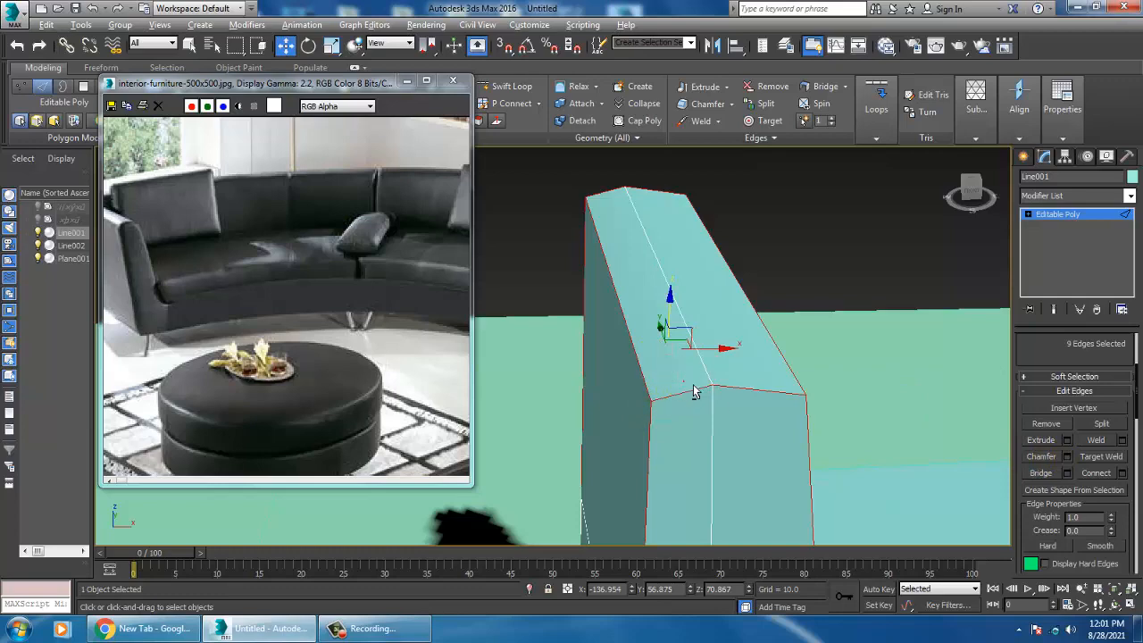
left_click_drag(688, 384, 744, 400, "alt")
middle_click_drag(729, 404, 947, 365, "alt")
middle_click_drag(747, 364, 684, 329, "alt")
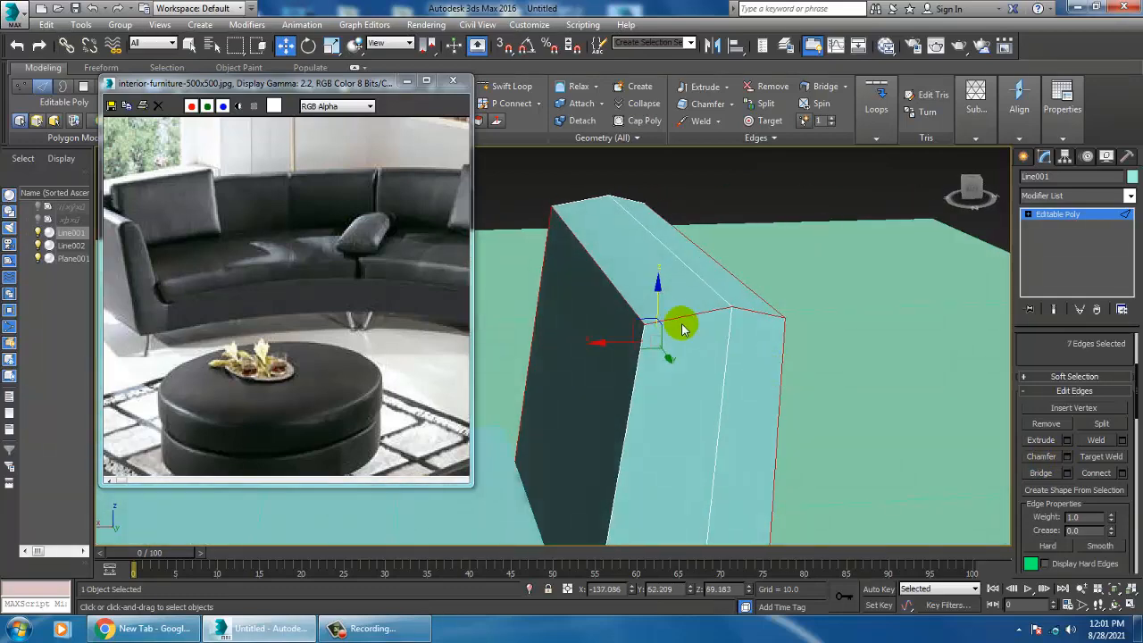
left_click_drag(694, 304, 747, 332, "alt")
middle_click_drag(747, 332, 613, 379, "alt")
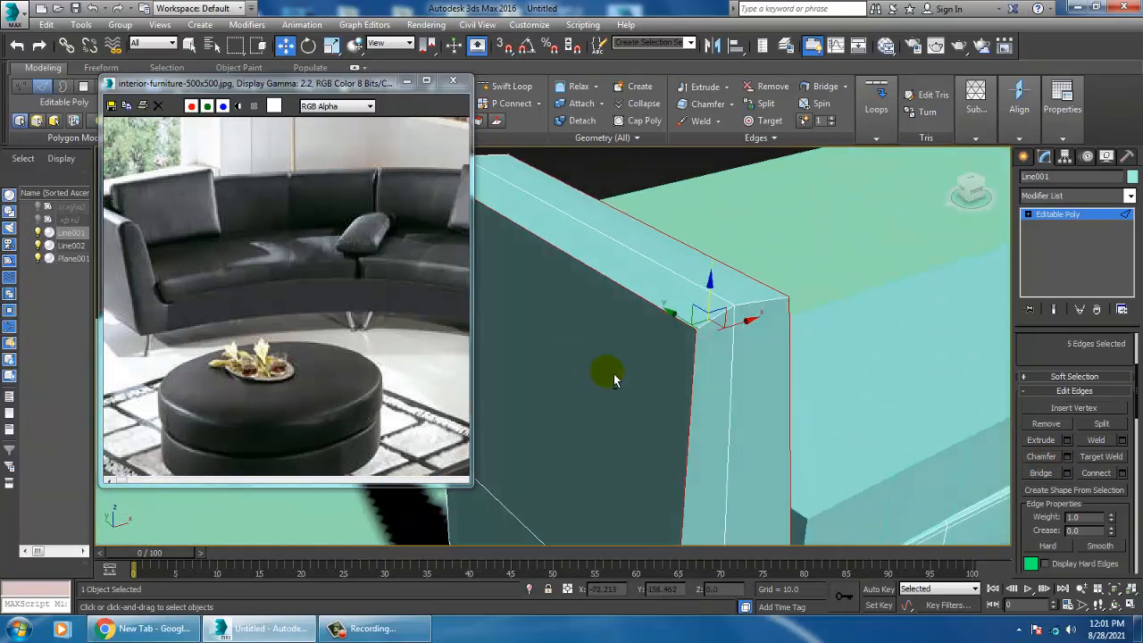
left_click(1067, 457)
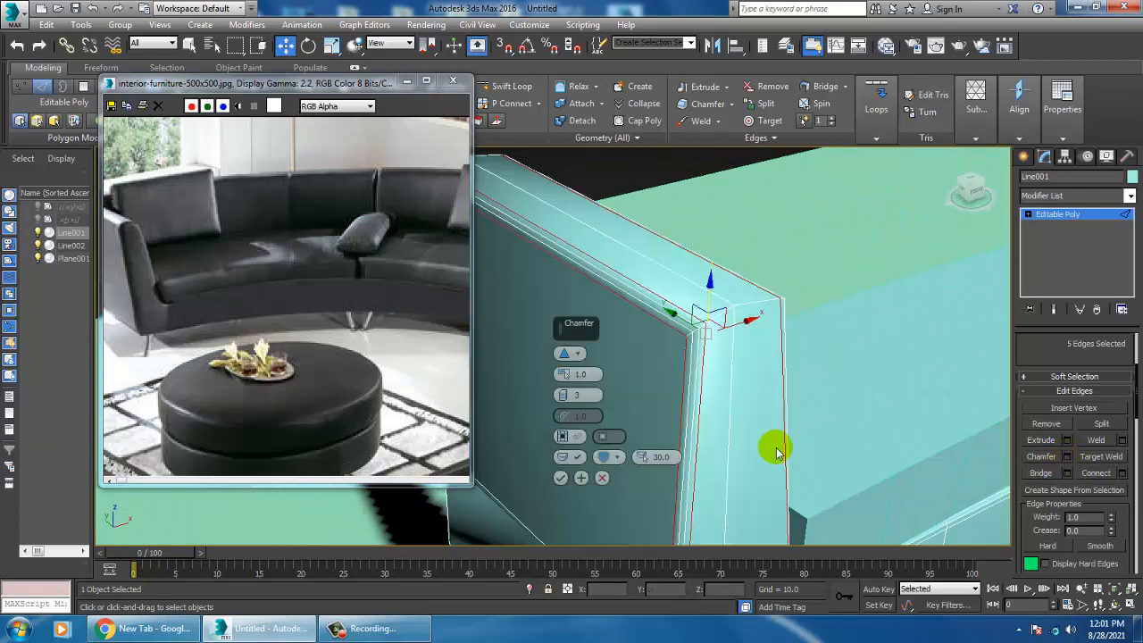
left_click(545, 461)
left_click(595, 179)
- Finish edge editing on the sofa base and select the seat cushion object instead
scroll(595, 180, "down", 5)
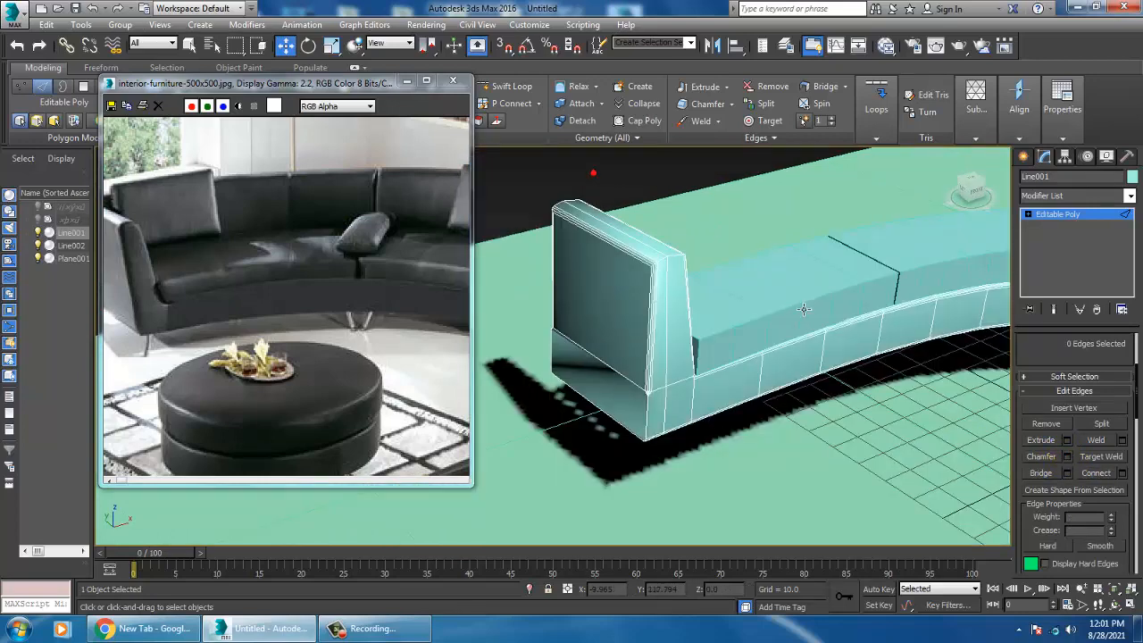
middle_click_drag(804, 309, 717, 331, "alt")
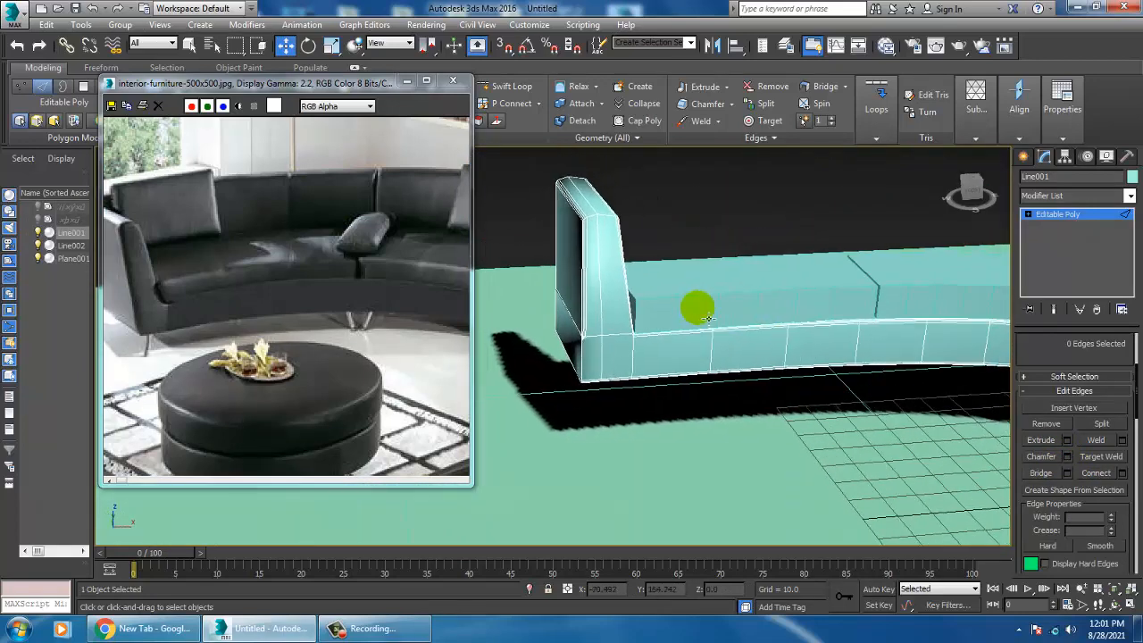
middle_click_drag(872, 276, 757, 335)
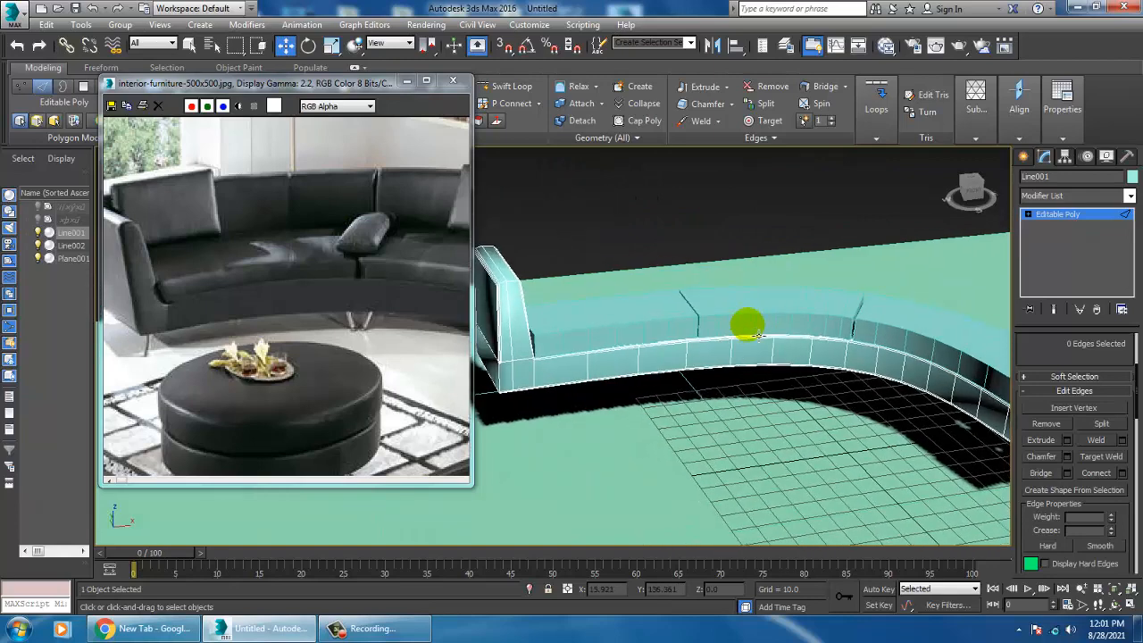
scroll(758, 335, "up", 2)
left_click(1049, 216)
left_click(578, 317)
middle_click_drag(612, 338, 594, 378)
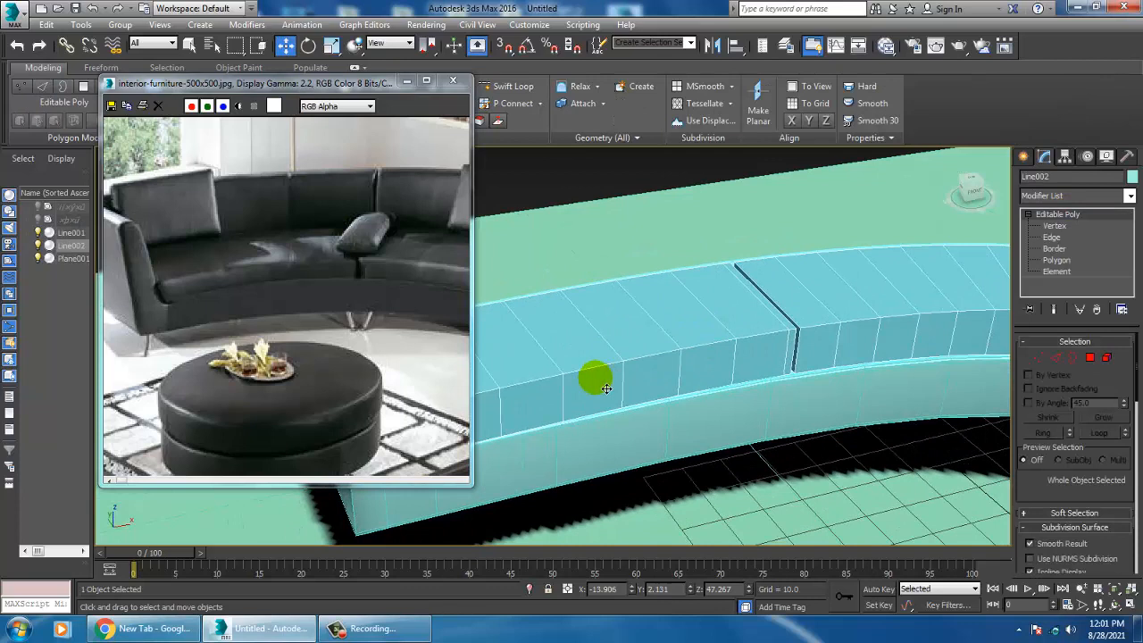
- Select the lengthwise front and back edge loops, upper and lower, on all three seat cushions
left_click(1056, 357)
double_click(716, 353)
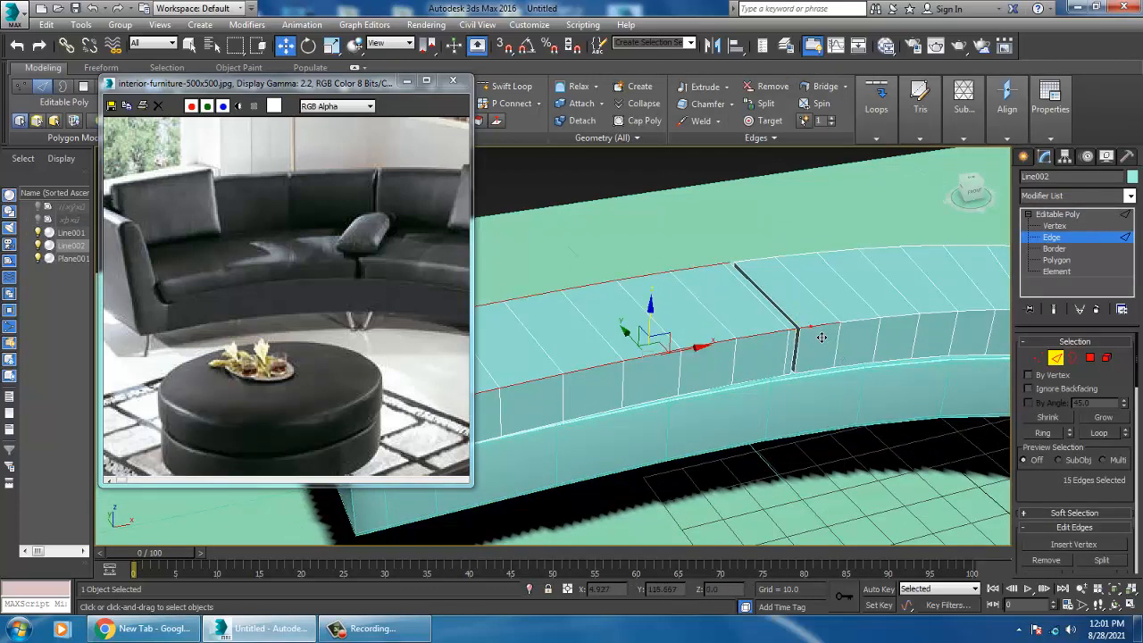
key("F3")
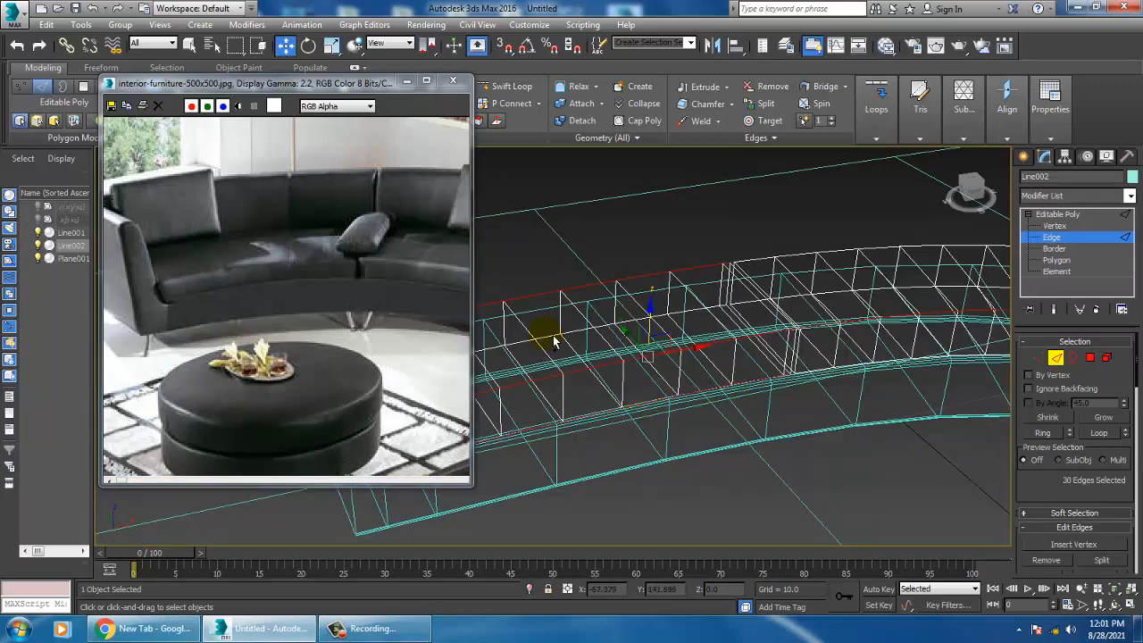
double_click(819, 380, "ctrl")
middle_click_drag(874, 364, 665, 364)
middle_click_drag(849, 378, 664, 374)
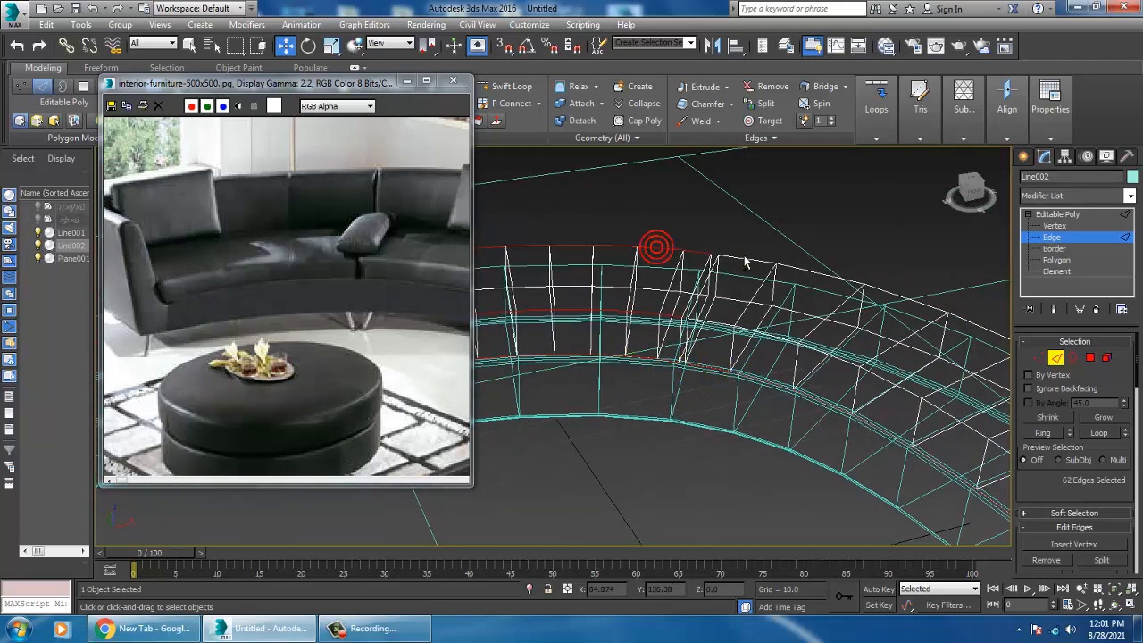
double_click(745, 312, "ctrl")
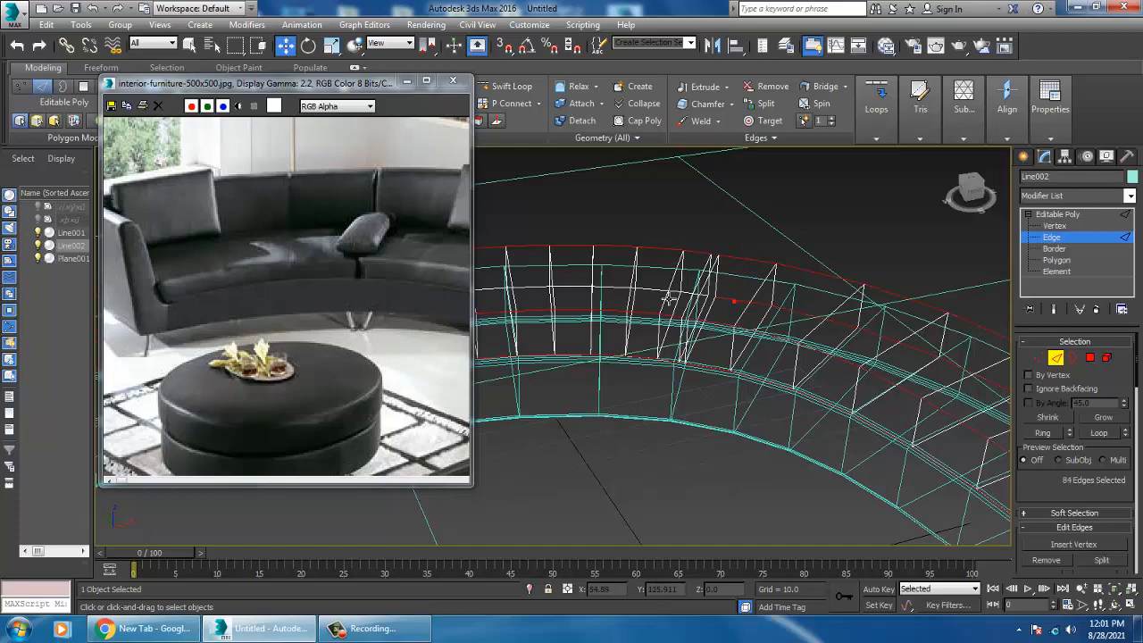
double_click(655, 301, "ctrl")
middle_click_drag(655, 301, 579, 319)
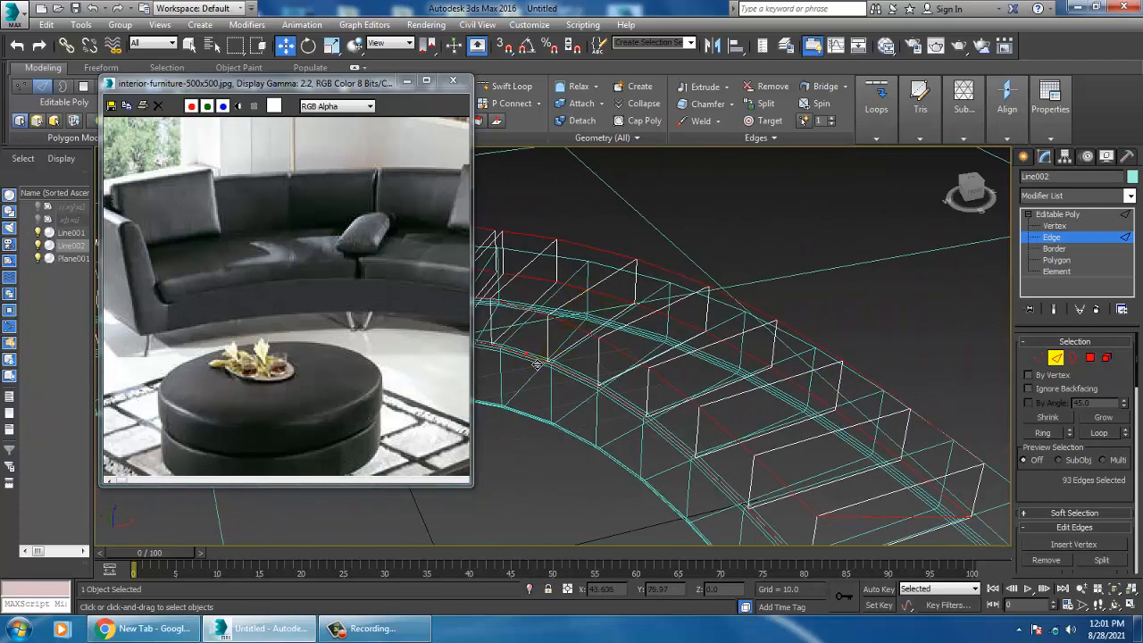
middle_click_drag(763, 414, 750, 324)
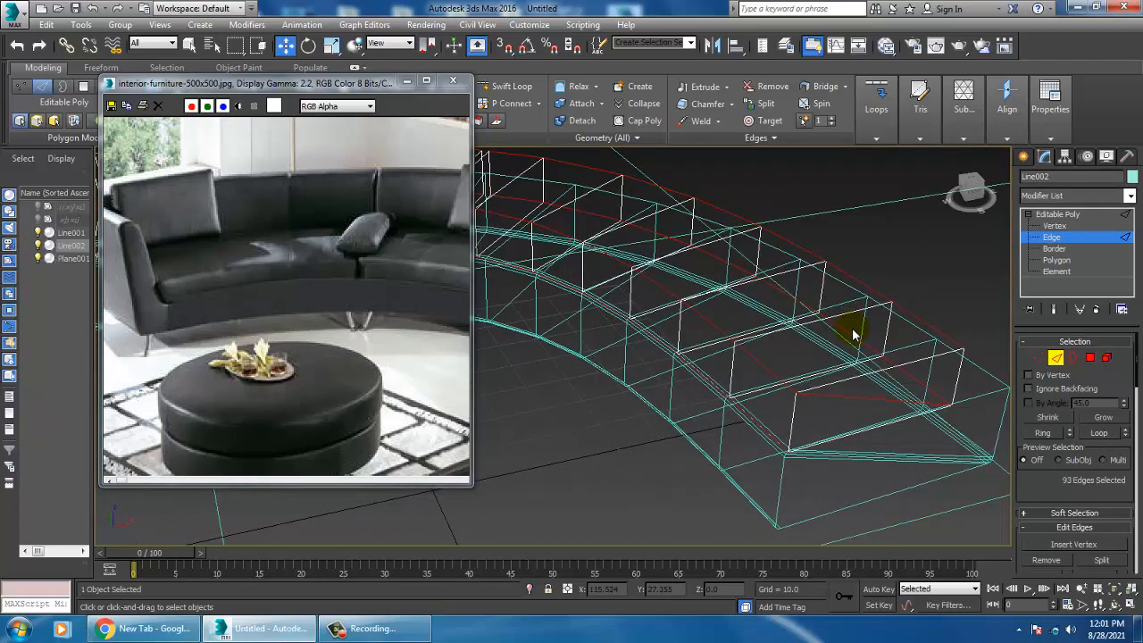
- Chamfer the selected cushion edges by about 1.129 with 2 segments and finish edge editing
scroll(853, 330, "down", 2)
key("F3")
mouse_move(864, 354)
middle_mouse_down("alt")
mouse_move(828, 340)
mouse_move(846, 346)
middle_mouse_up("alt")
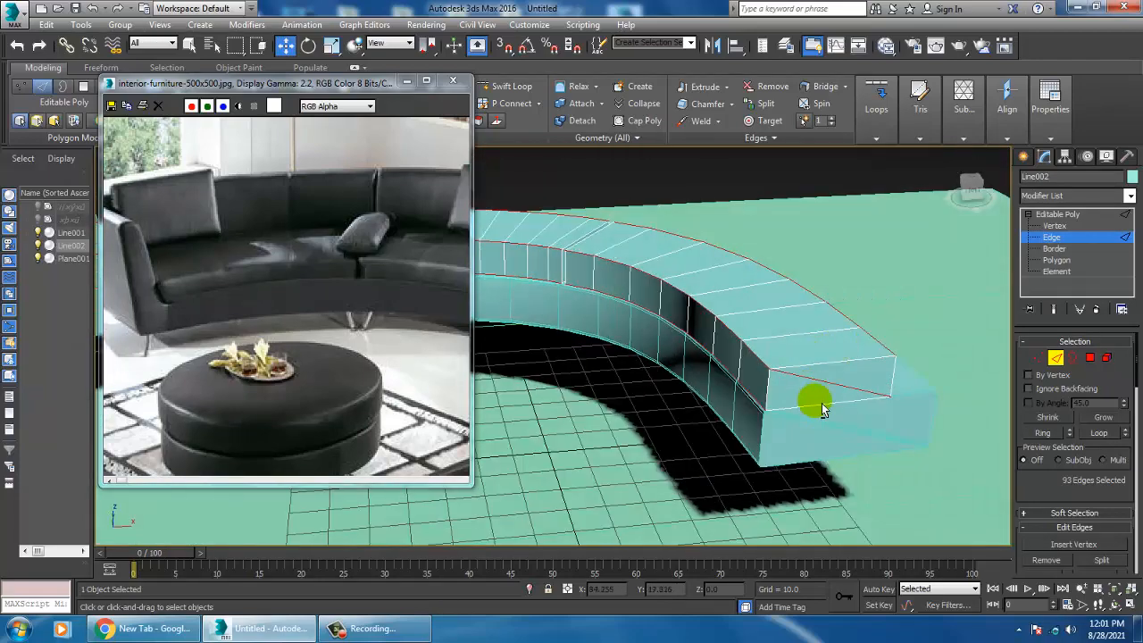
middle_click_drag(815, 389, 695, 360, "alt")
scroll(695, 361, "up", 2)
scroll(1060, 506, "down", 3)
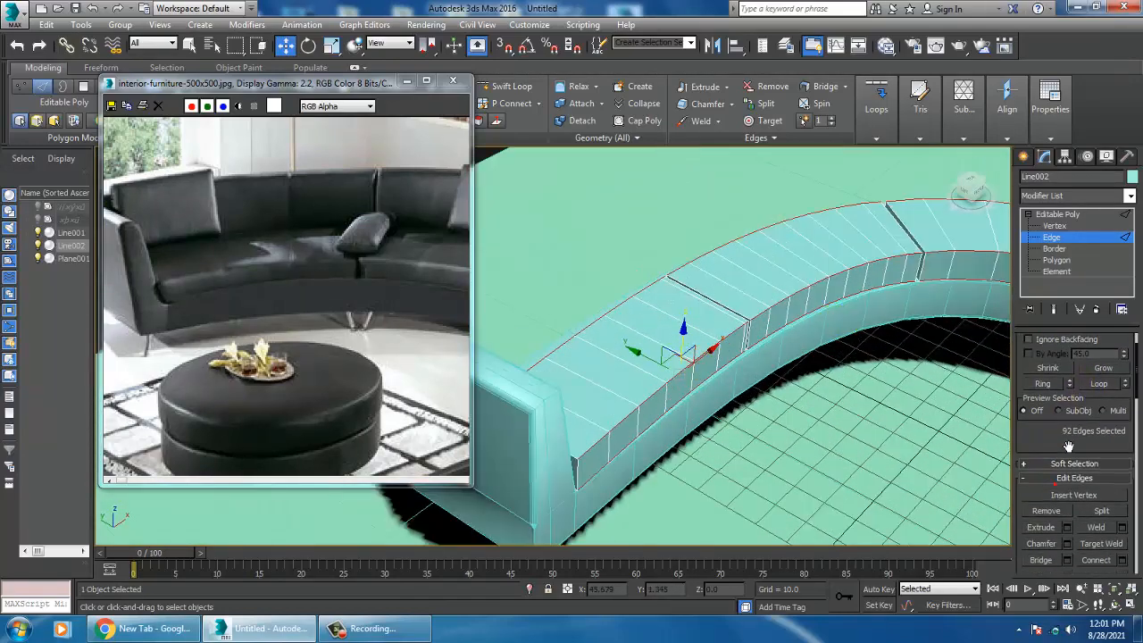
left_click(1066, 463)
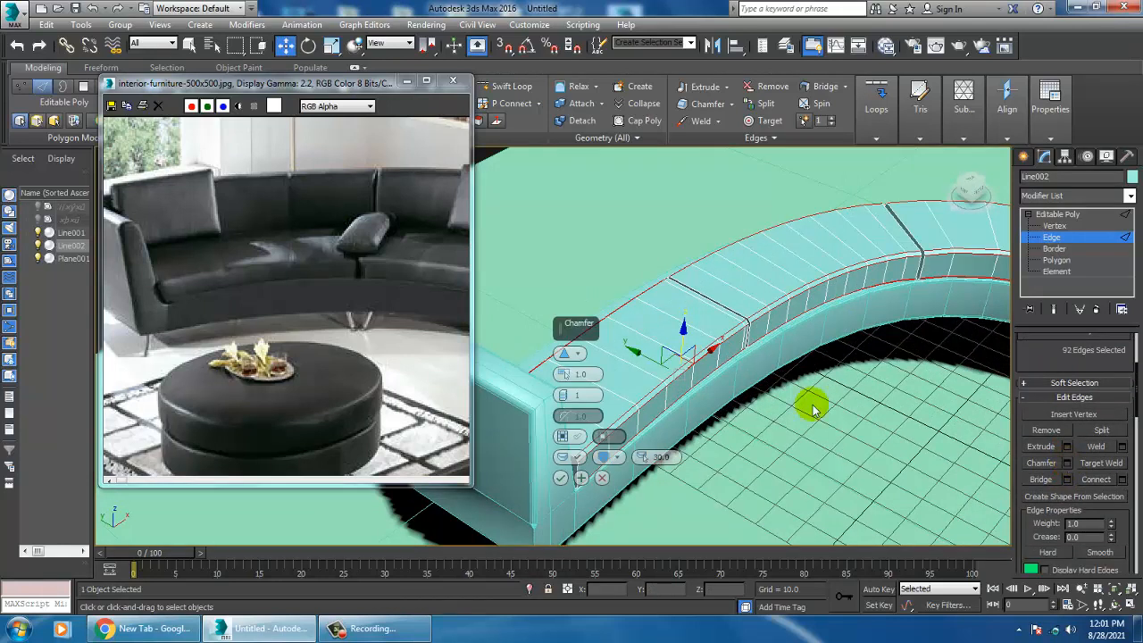
left_click_drag(563, 399, 567, 375)
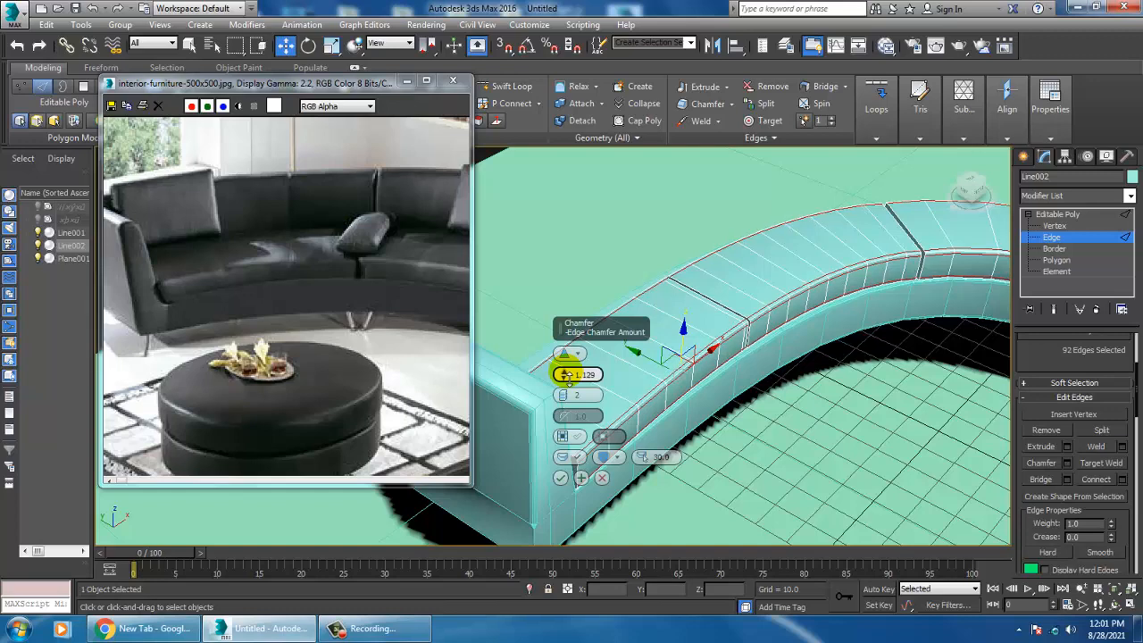
left_click(560, 477)
left_click(1079, 215)
- Compare the overall shape of the sofa model with the full reference image
scroll(928, 314, "down", 3)
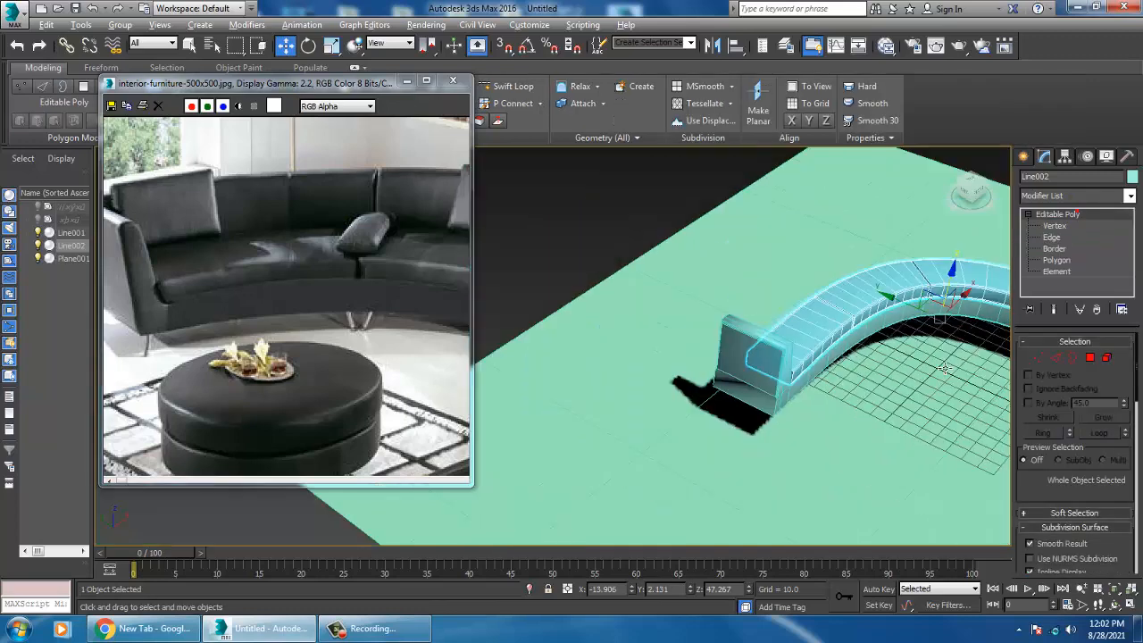
middle_click_drag(946, 344, 821, 401, "alt")
scroll(281, 290, "up", 3)
middle_click_drag(445, 338, 288, 292)
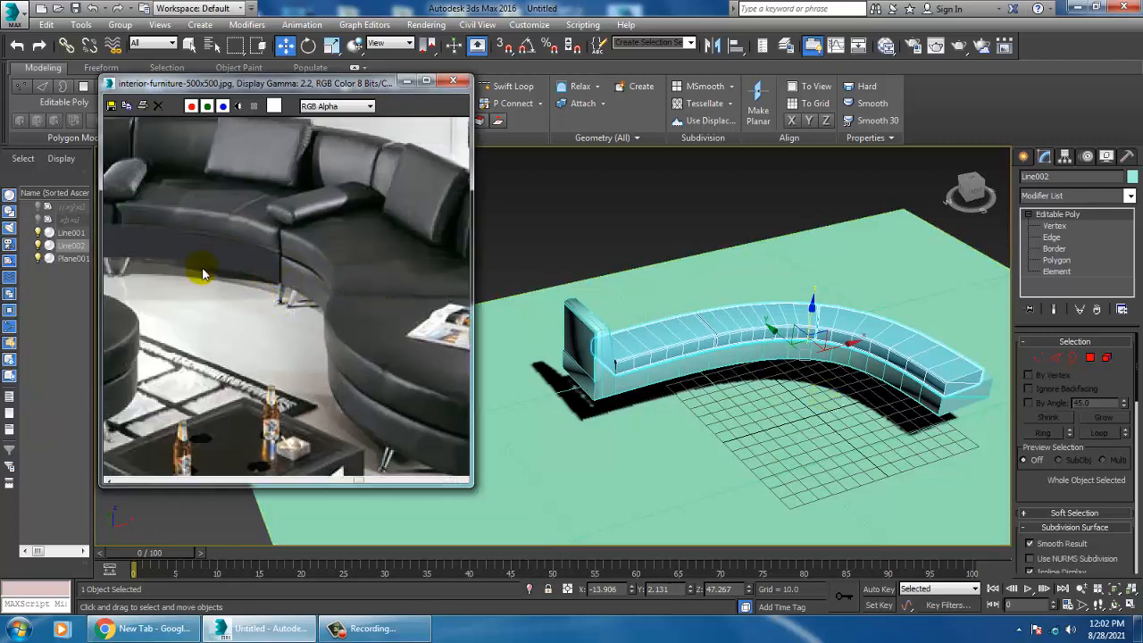
scroll(288, 271, "down", 5)
scroll(295, 268, "up", 2)
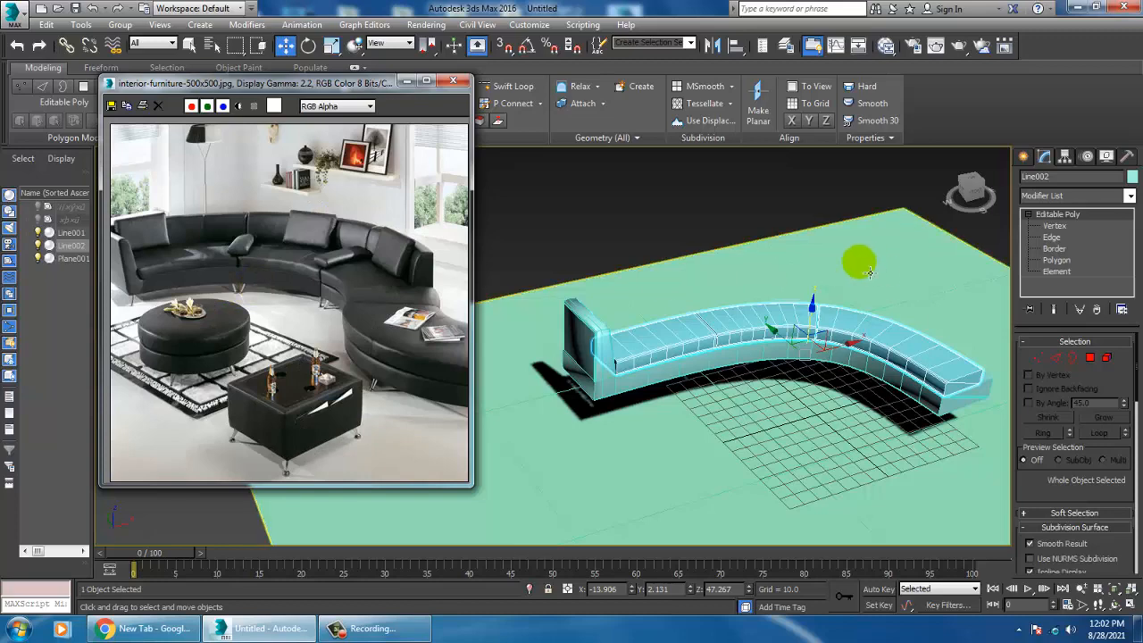
- In the top view, rotate the seat cushion's end vertices parallel to the armrest and adjust the neighbouring back vertices
key("alt+w")
key("alt+w")
scroll(670, 286, "down", 2)
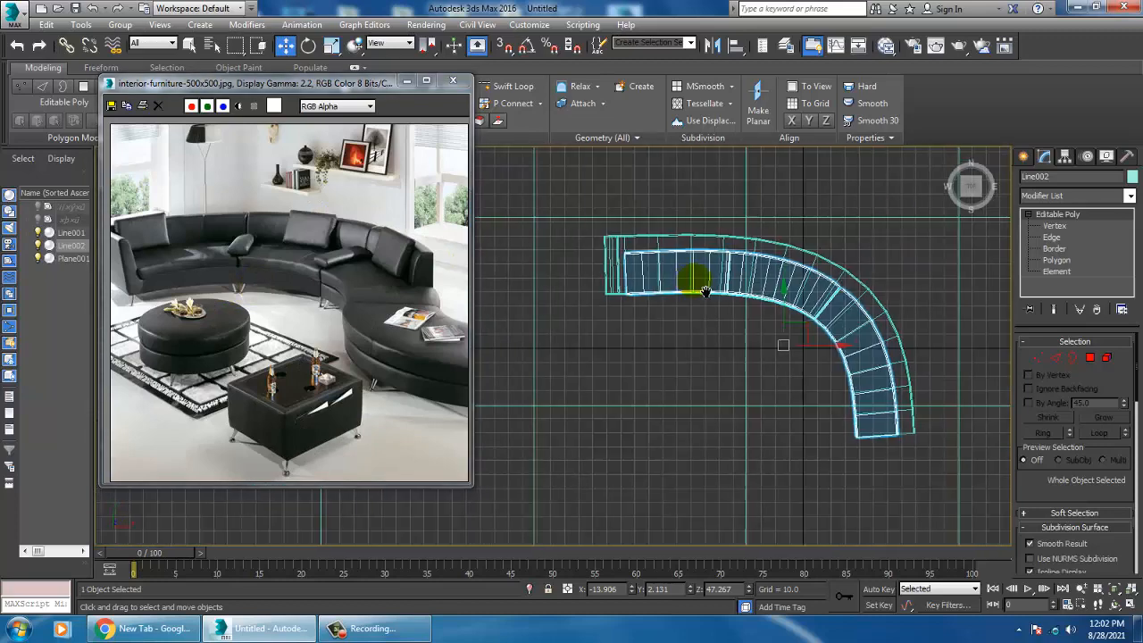
scroll(760, 262, "up", 4)
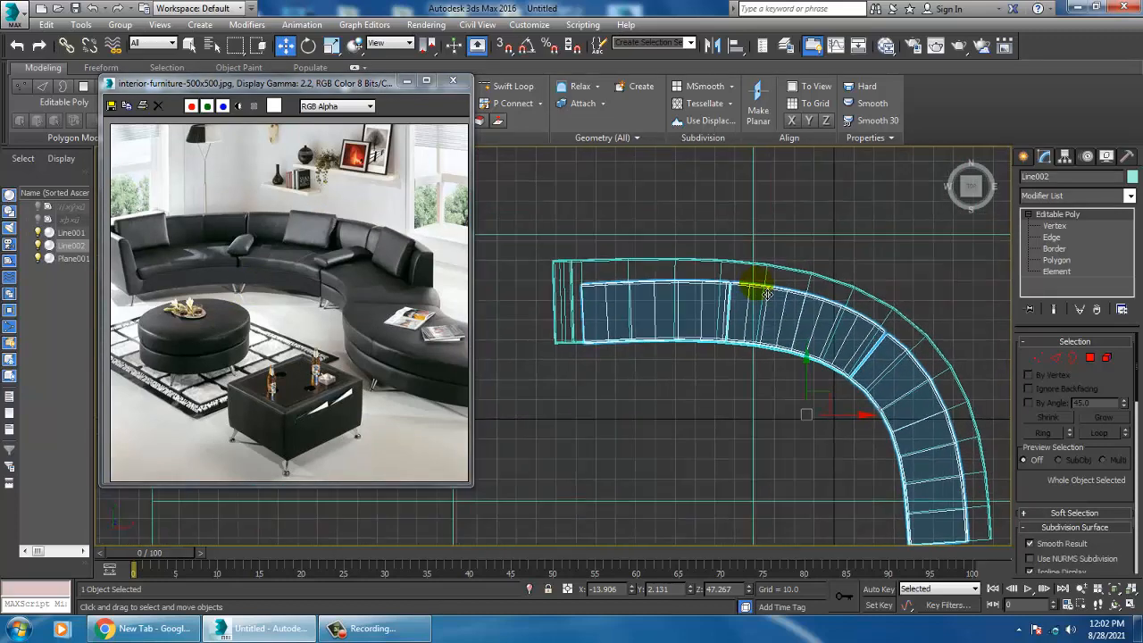
scroll(766, 294, "up", 4)
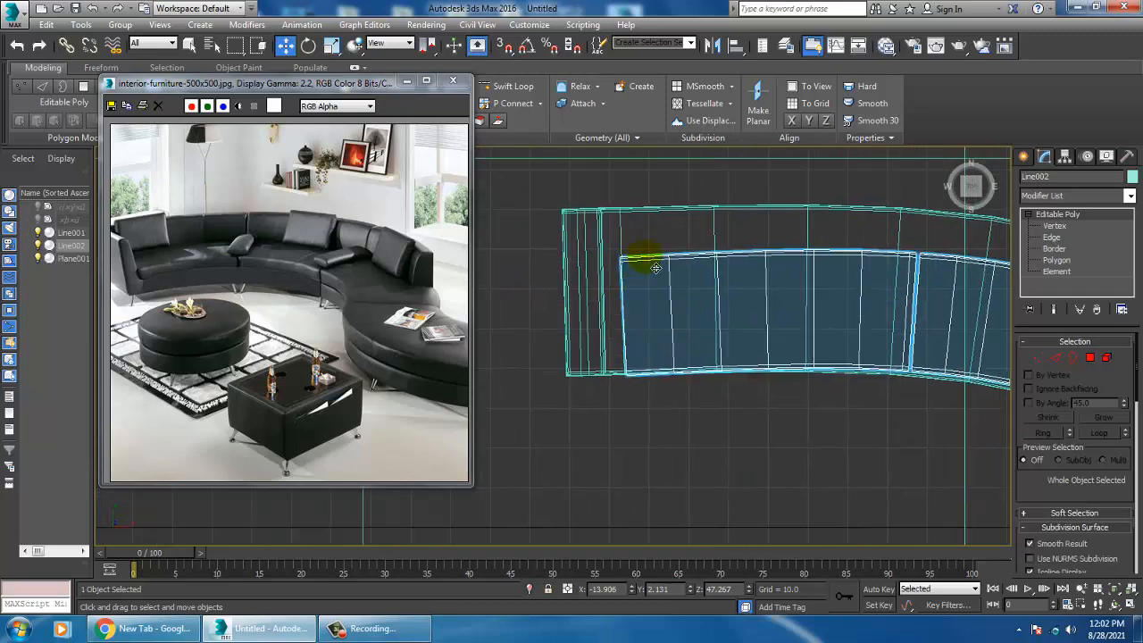
key("1")
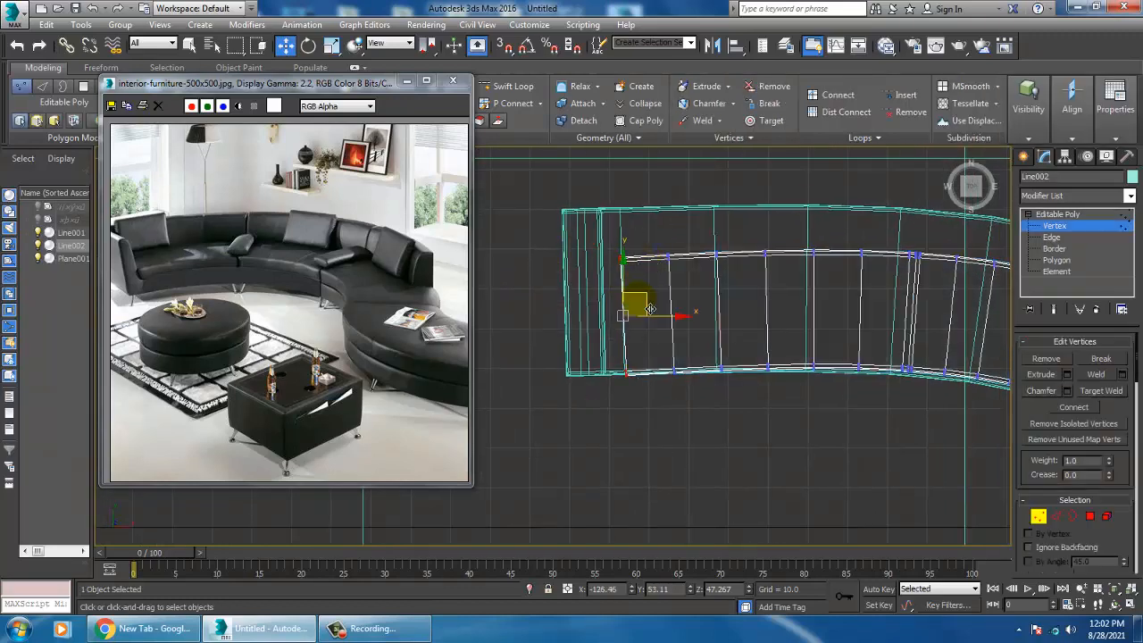
key("e")
left_click_drag(681, 272, 688, 280)
key("w")
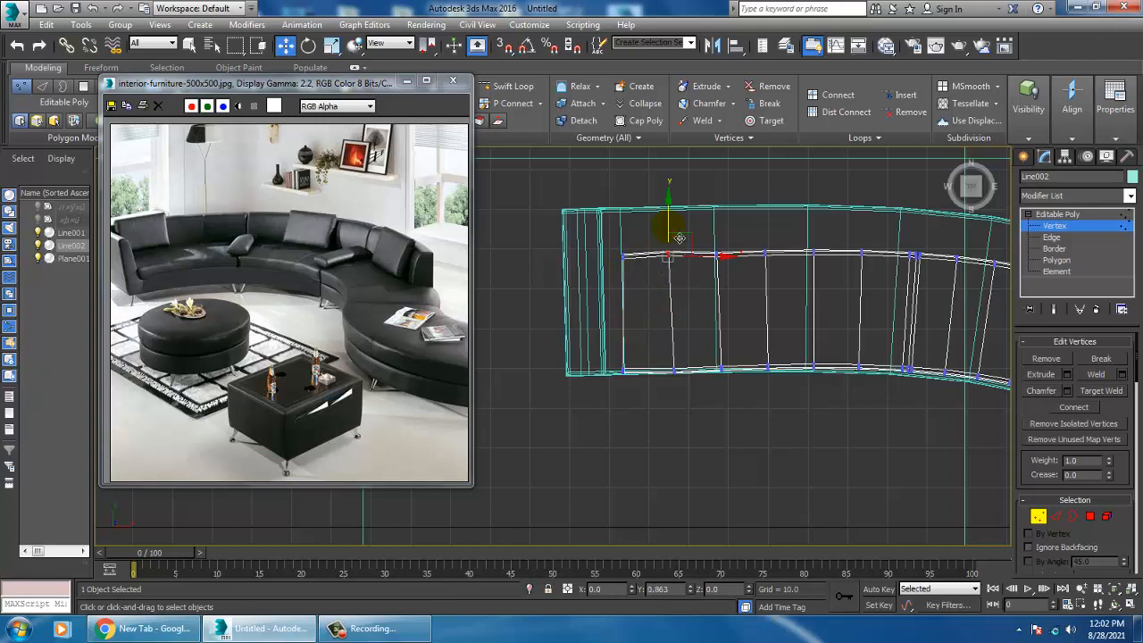
- Move the seat cushion's upper end vertices against the sloping armrest in the front view, to X about -127.63
scroll(661, 305, "up", 2)
key("alt+w")
right_click(777, 402)
key("alt+w")
mouse_move(777, 402)
middle_mouse_down("alt")
mouse_move(607, 324)
mouse_move(627, 379)
mouse_move(638, 345)
mouse_move(613, 285)
mouse_move(614, 297)
middle_mouse_up("alt")
scroll(628, 378, "up", 2)
key("F3")
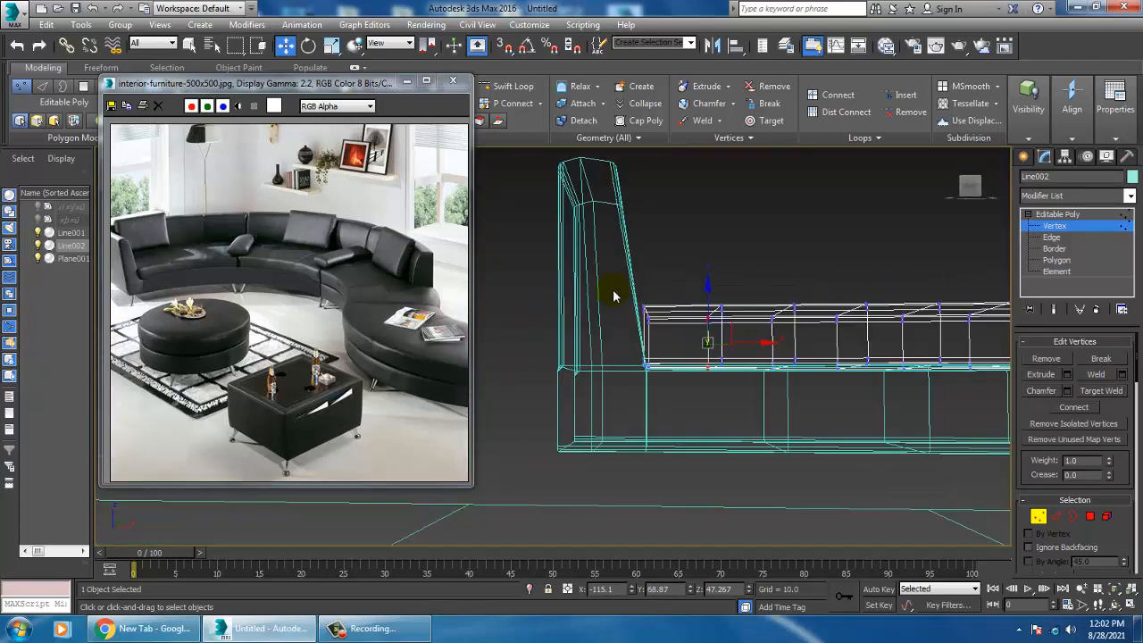
left_click_drag(667, 320, 678, 323)
key("alt+w")
right_click(758, 255)
key("alt+w")
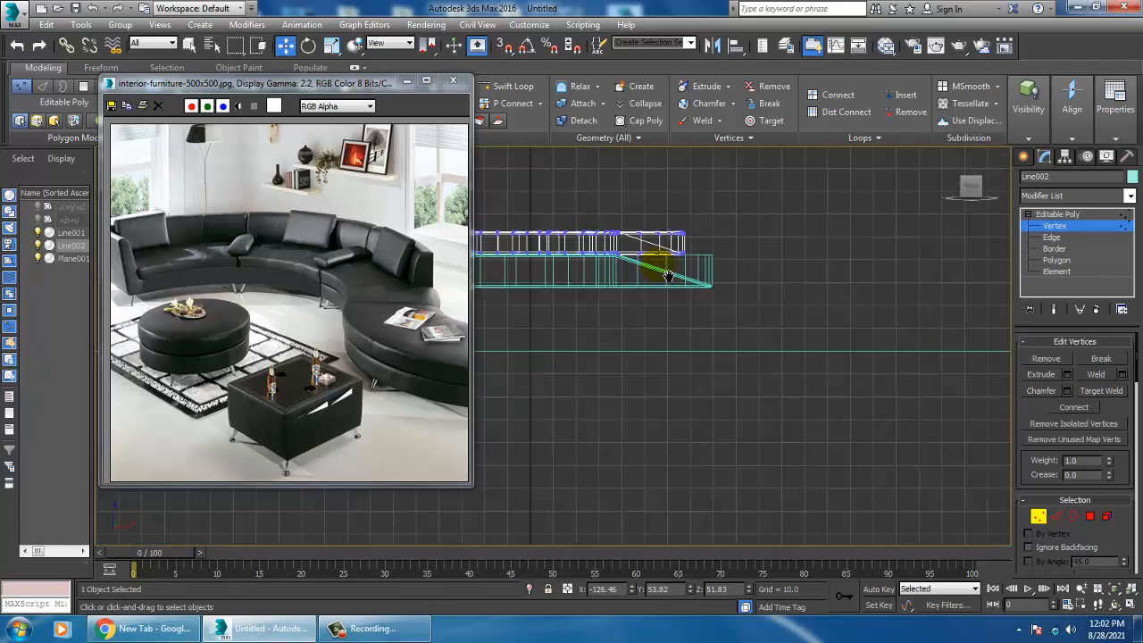
middle_click_drag(505, 275, 666, 350)
scroll(666, 350, "up", 3)
scroll(665, 350, "up", 2)
scroll(688, 375, "up", 2)
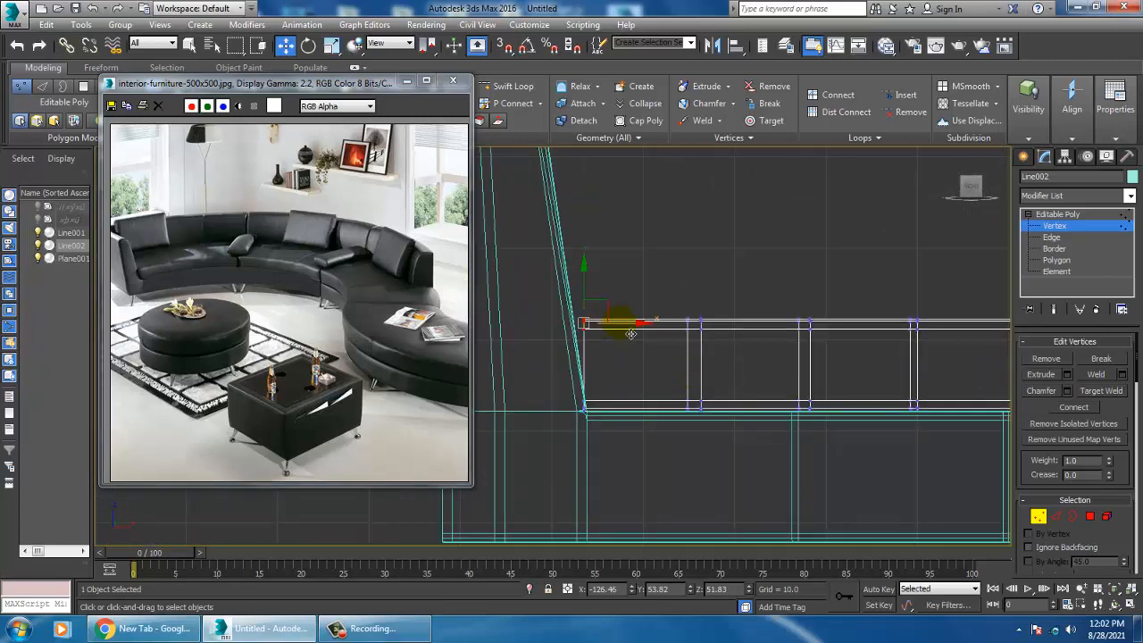
key("alt+w")
right_click(748, 434)
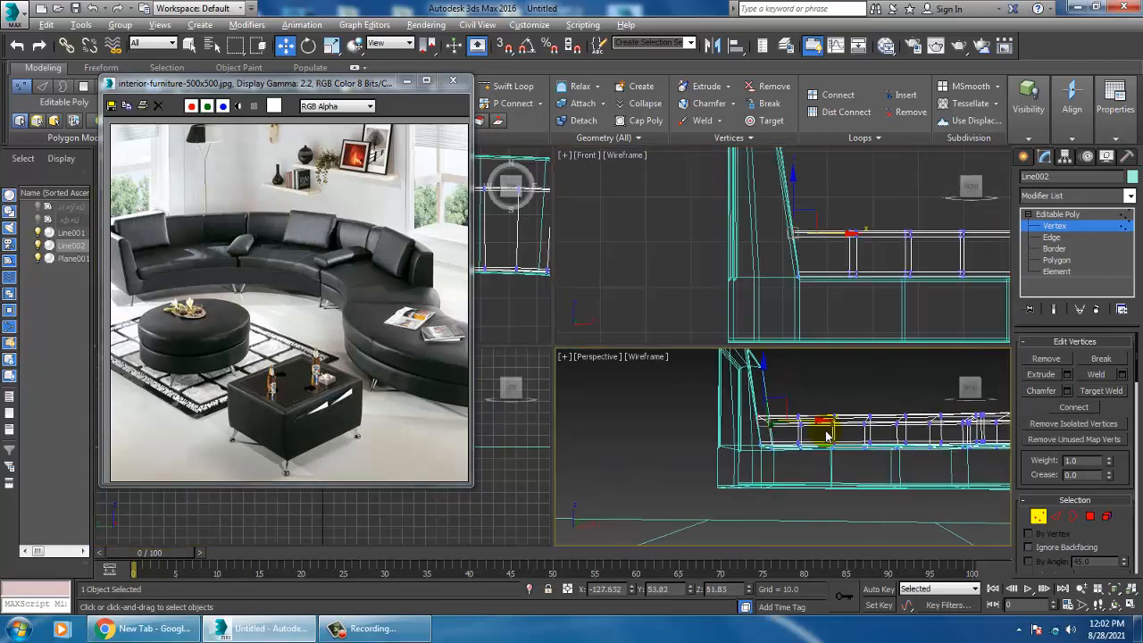
- Return to a shaded perspective view of the seat cushions and finish vertex editing
key("alt+w")
key("F3")
middle_click_drag(596, 355, 658, 363, "alt")
key("alt+w")
key("alt+w")
middle_click_drag(836, 444, 826, 487)
left_click(1069, 215)
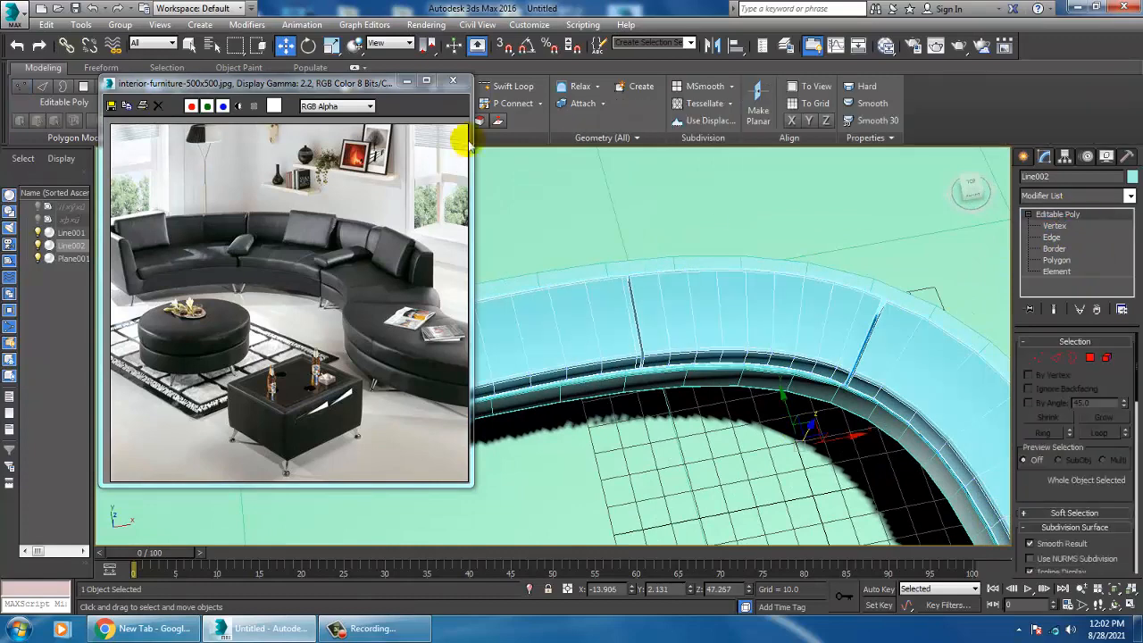
- Insert lengthwise edge loops along the middle seat cushion and the cushion at the open end with Swift Loop
left_click(526, 90)
mouse_move(651, 319)
middle_mouse_down("alt")
mouse_move(621, 316)
mouse_move(641, 288)
mouse_move(638, 309)
middle_mouse_up("alt")
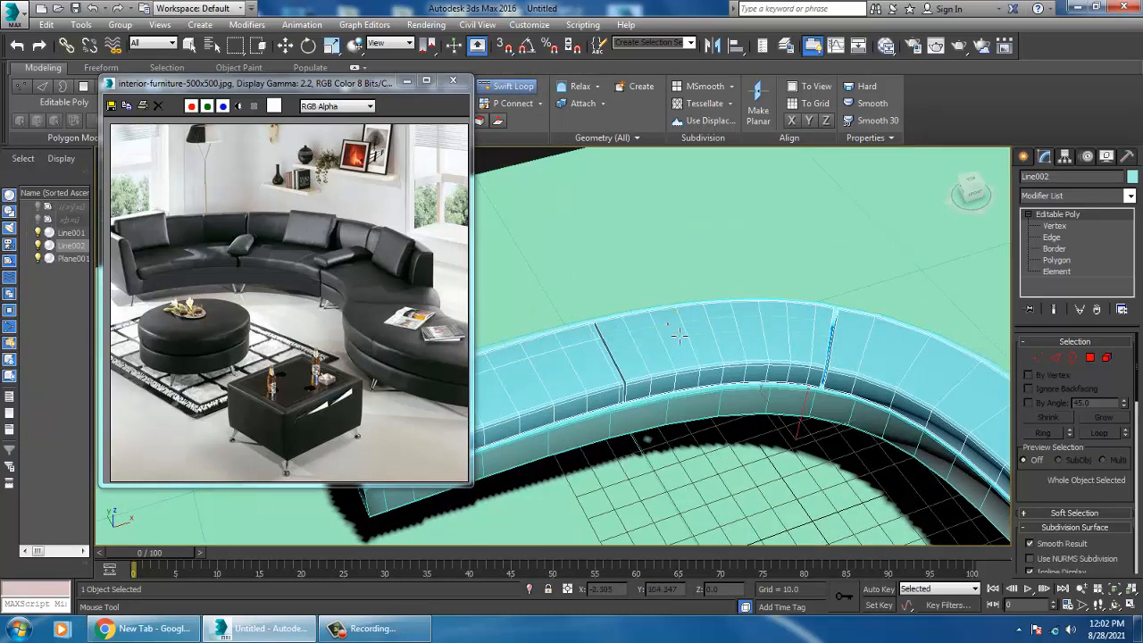
key("alt+w")
middle_click(527, 259)
key("alt+w")
middle_click_drag(937, 295, 623, 254)
middle_click_drag(788, 328, 526, 233)
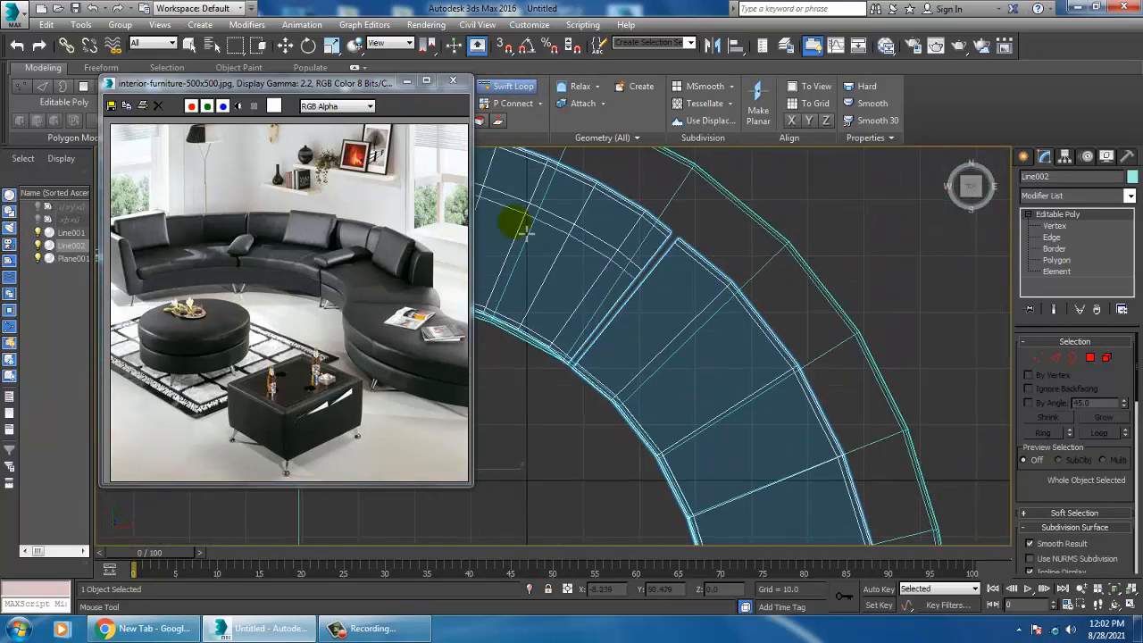
left_click(708, 330)
middle_click_drag(708, 330, 658, 265)
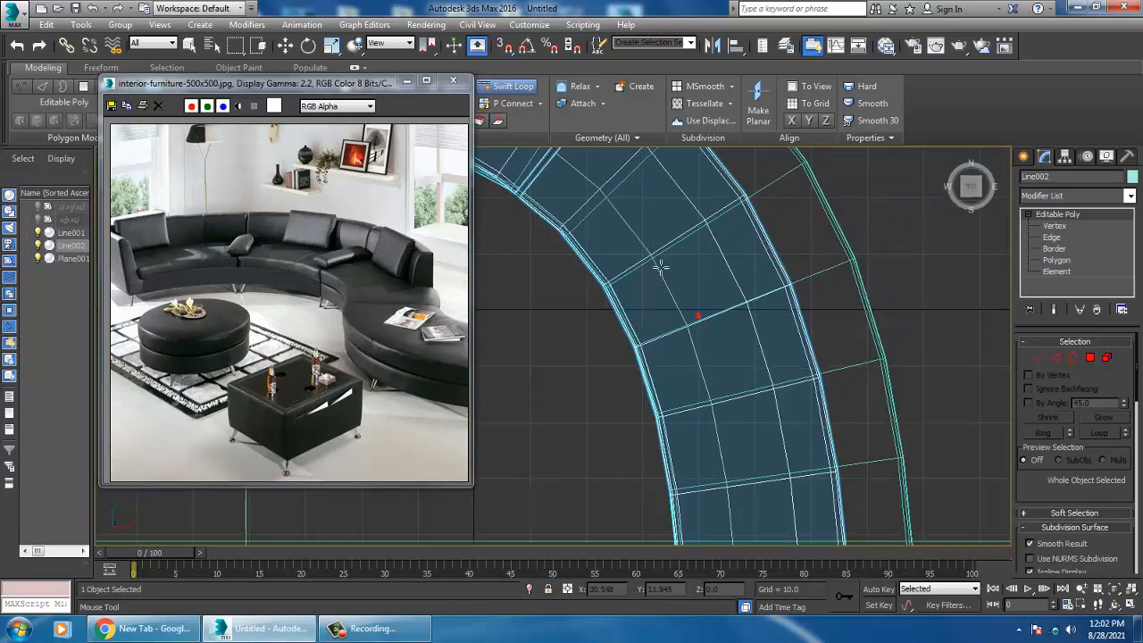
- Add a loop near the middle cushion's front and two lengthwise loops along the cushion beside the armrest, ending Swift Loop
scroll(658, 265, "down", 3)
middle_click_drag(752, 479, 742, 362)
mouse_move(675, 288)
middle_mouse_down()
mouse_move(733, 373)
mouse_move(786, 387)
mouse_move(881, 461)
middle_mouse_up()
left_click(725, 332)
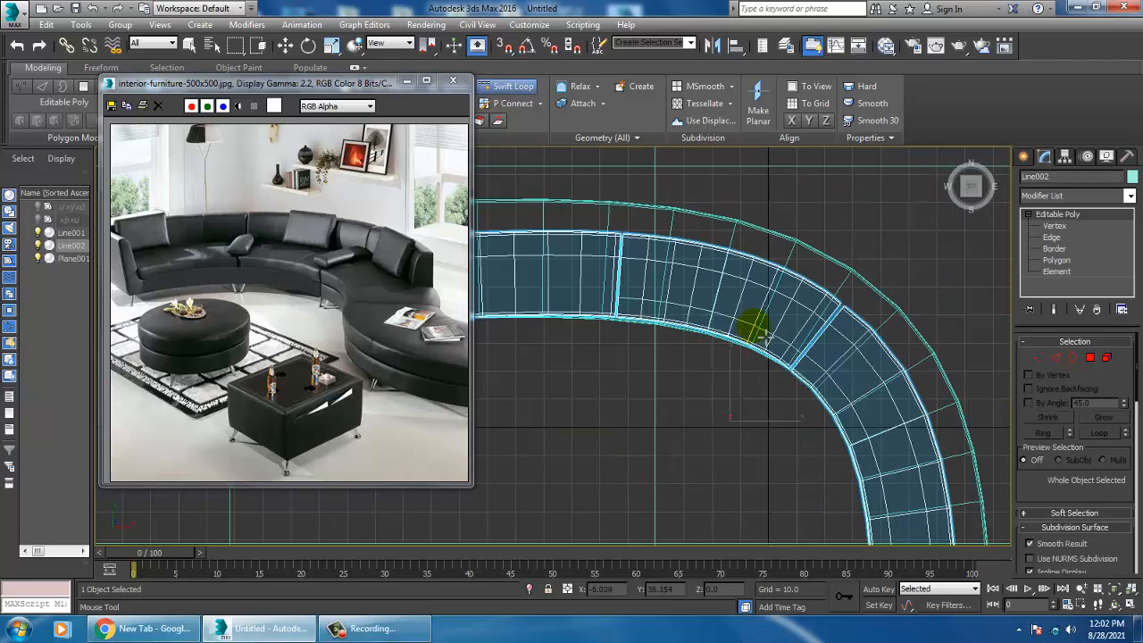
middle_click_drag(597, 319, 760, 373)
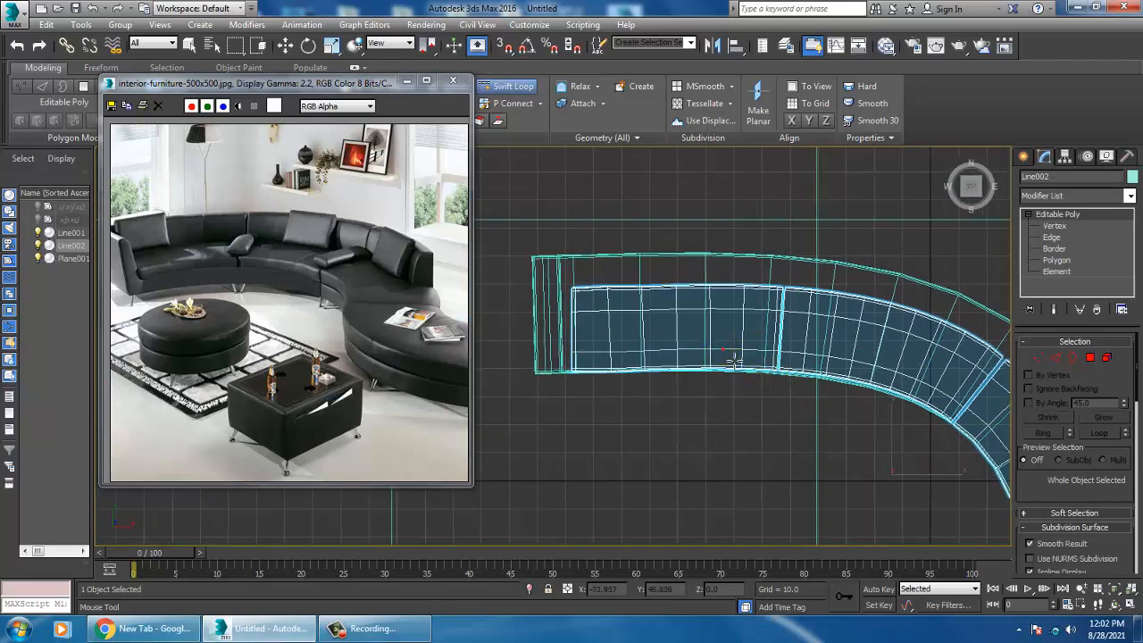
right_click(734, 360)
- Examine the new edge loops on the seat cushions in perspective and from above near the armrest
key("alt+w")
middle_click(776, 439)
key("alt+w")
middle_click_drag(681, 393, 562, 338, "alt")
key("alt+w")
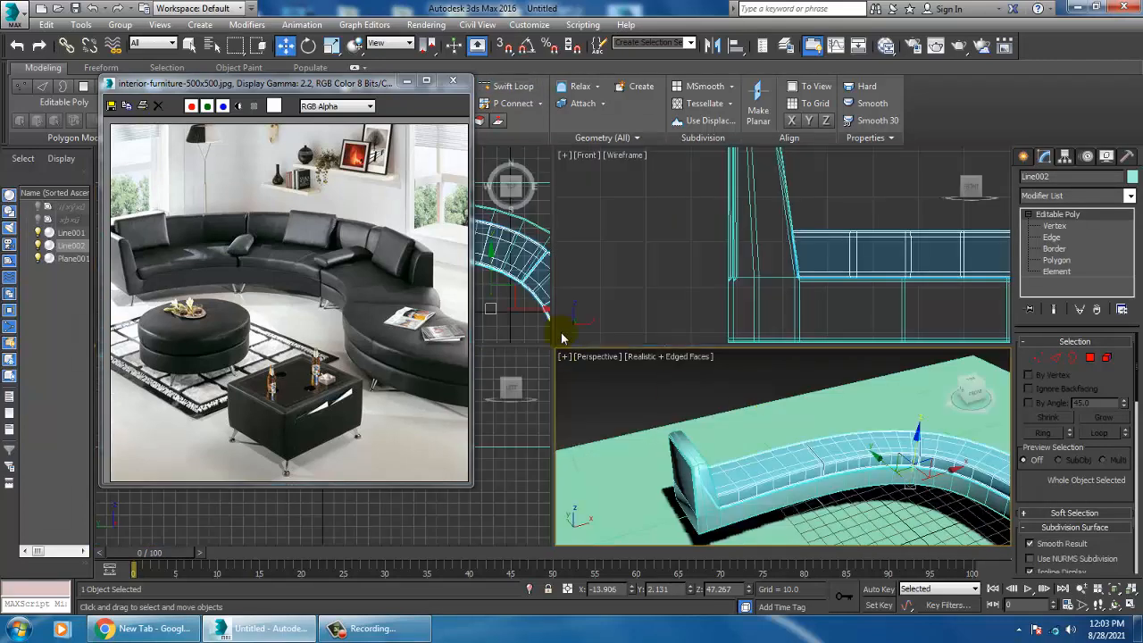
key("alt+w")
scroll(617, 314, "down", 3)
scroll(620, 320, "up", 4)
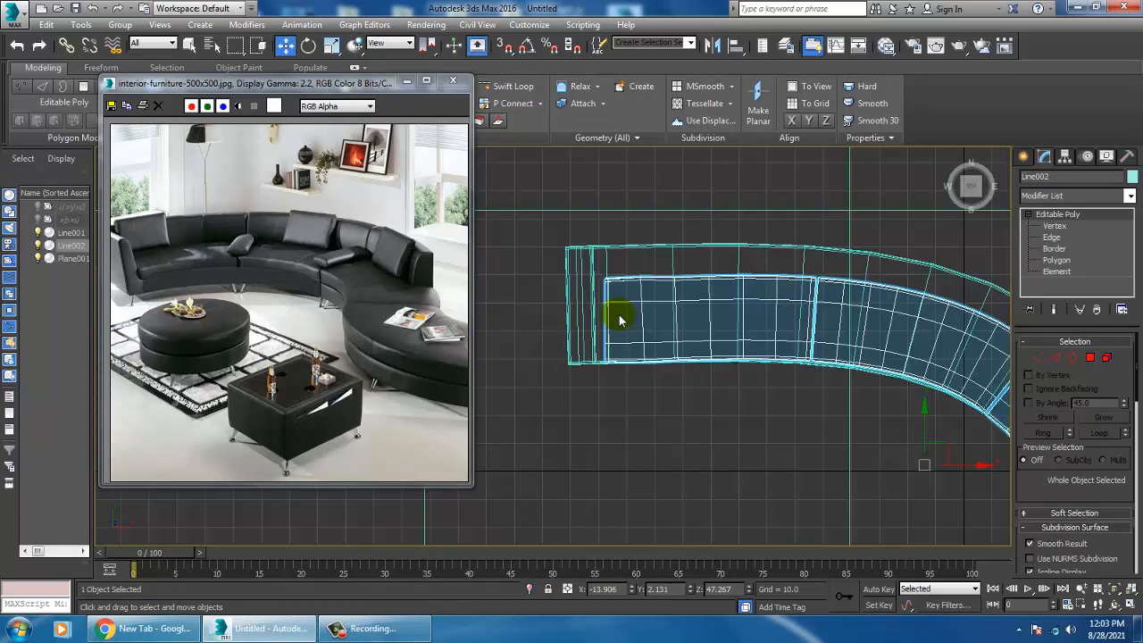
scroll(620, 319, "down", 2)
scroll(658, 316, "up", 4)
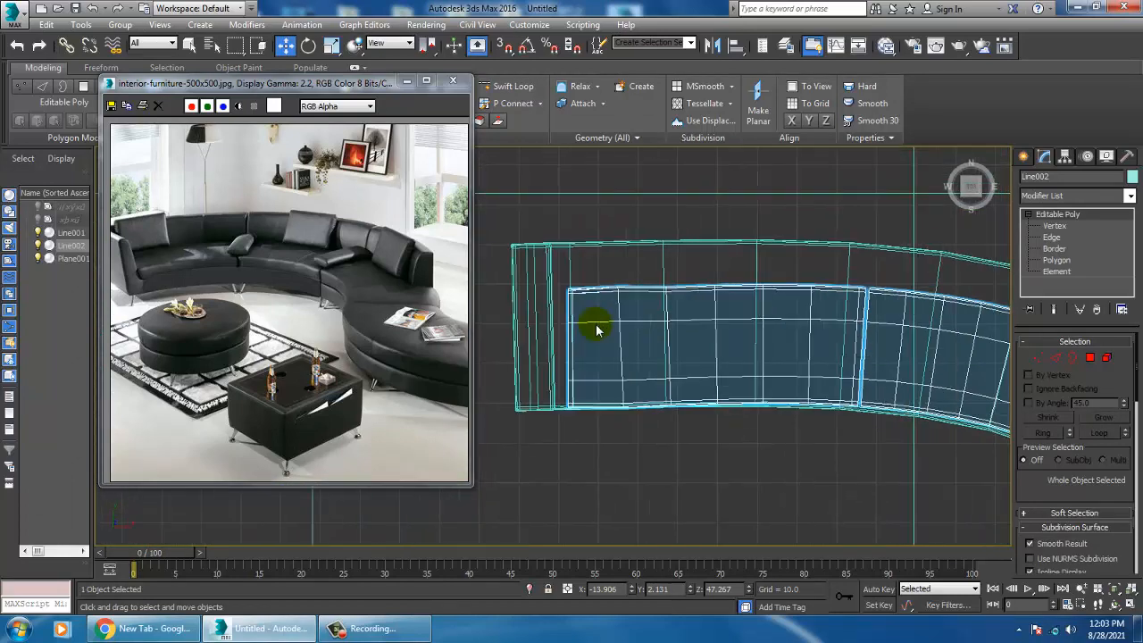
middle_click_drag(681, 334, 669, 286)
key("1")
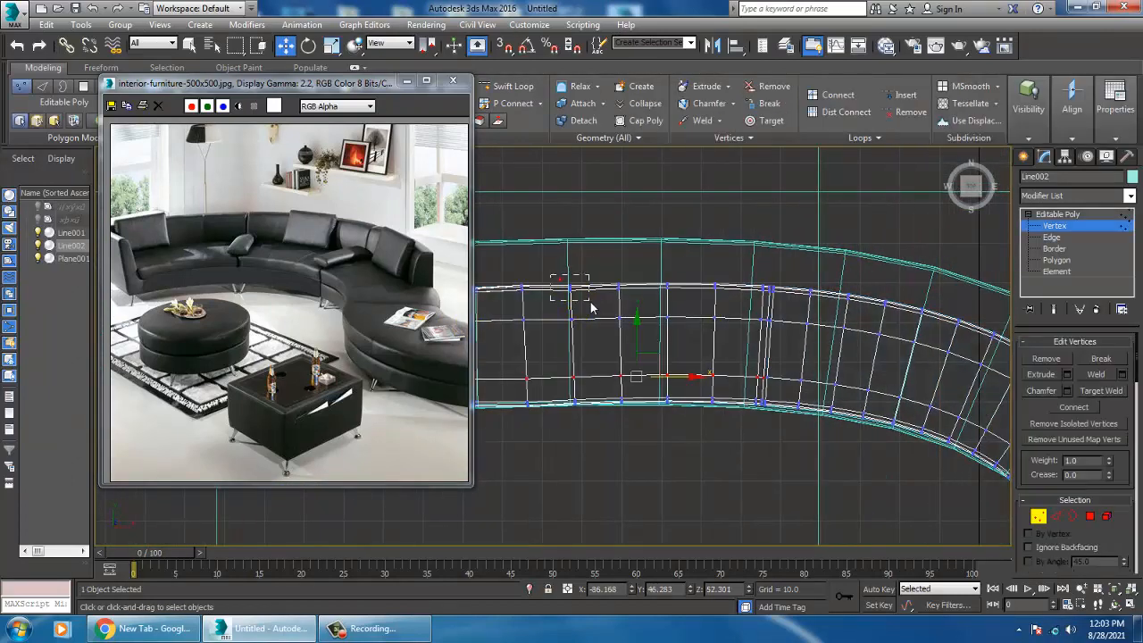
left_click(571, 287)
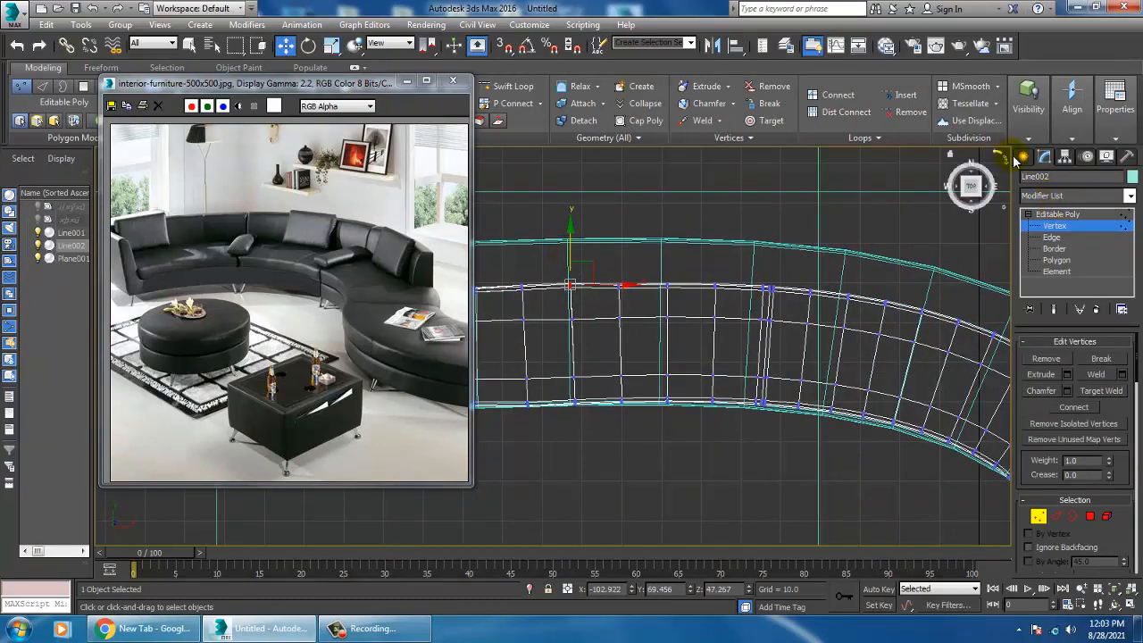
- Start a Line spline at the armrest behind the seat cushions and lay its first curved stretch along the backrest strip
left_click(1023, 156)
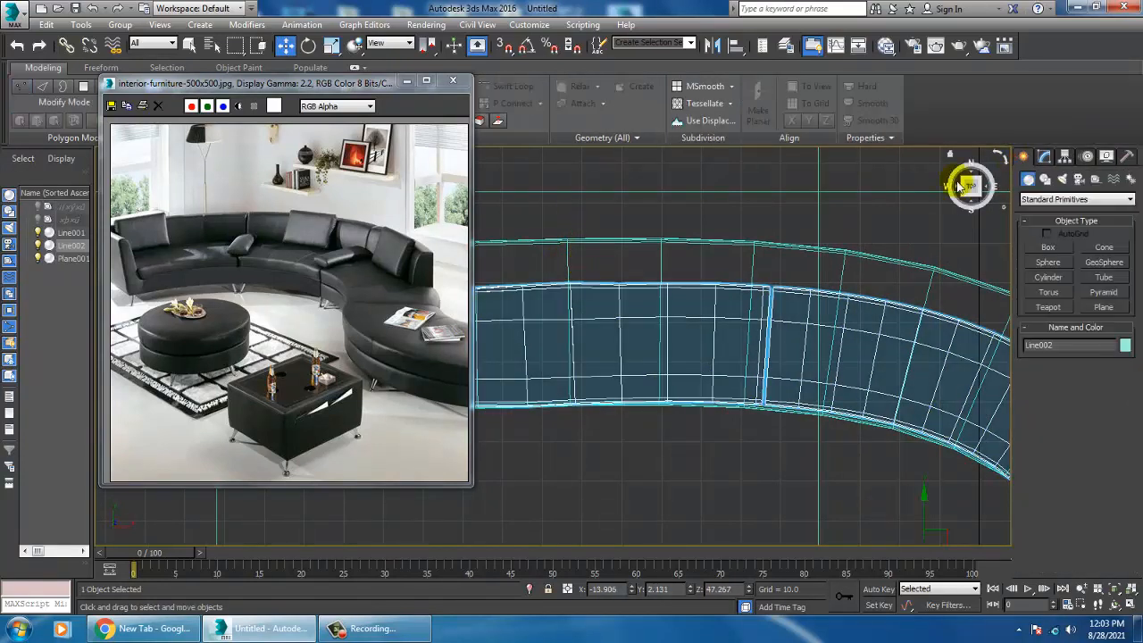
left_click(1045, 179)
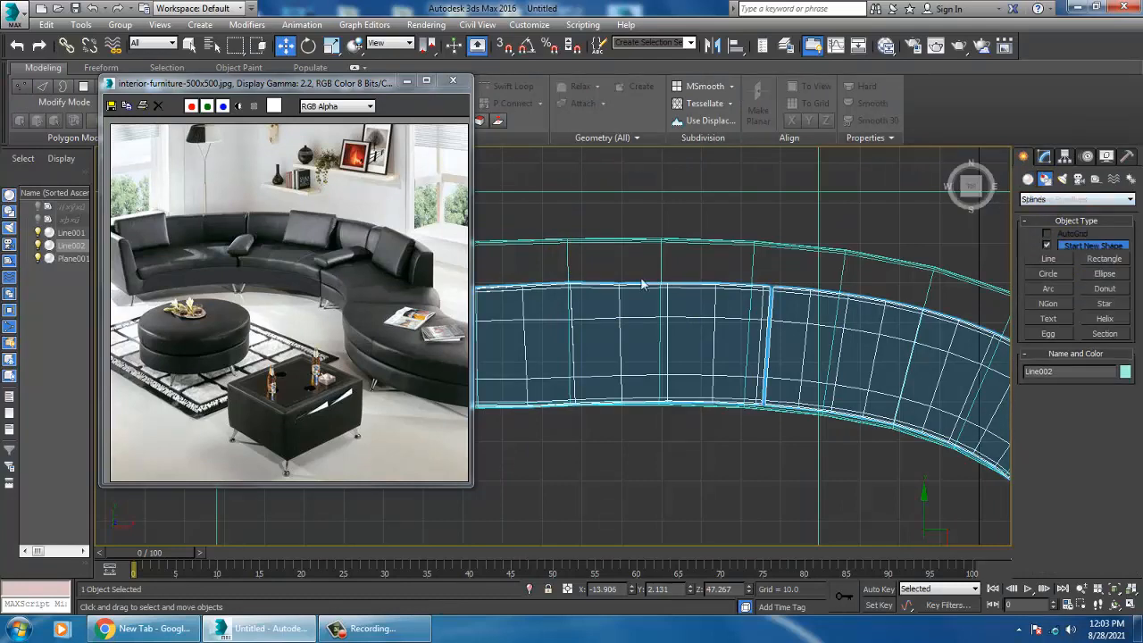
middle_click_drag(576, 291, 643, 314)
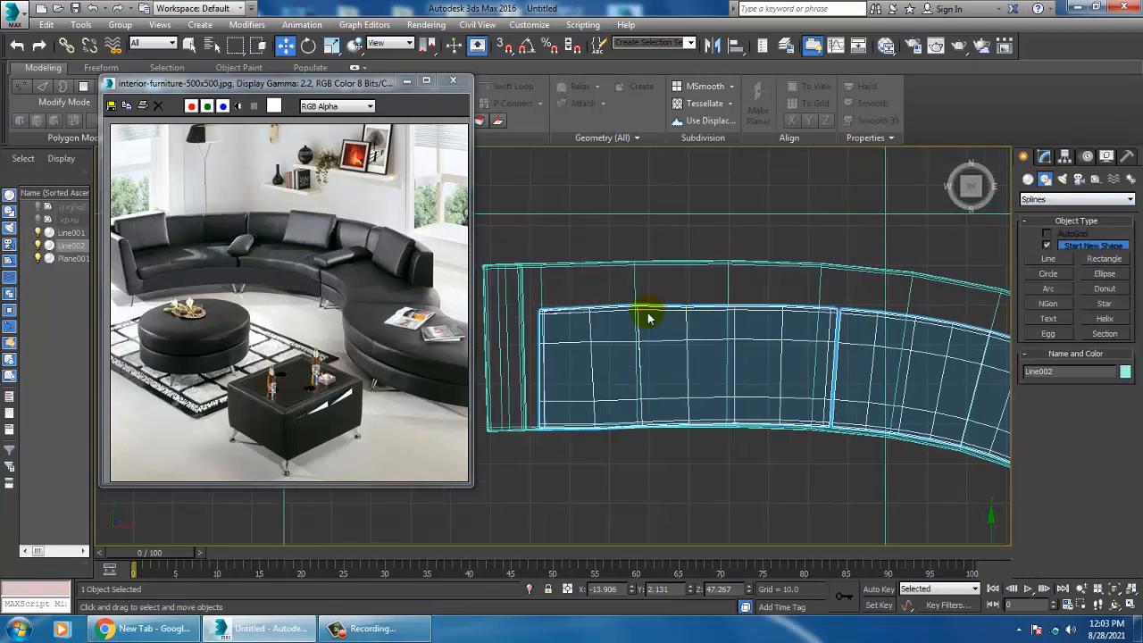
left_click(1051, 259)
middle_click_drag(664, 317, 619, 313)
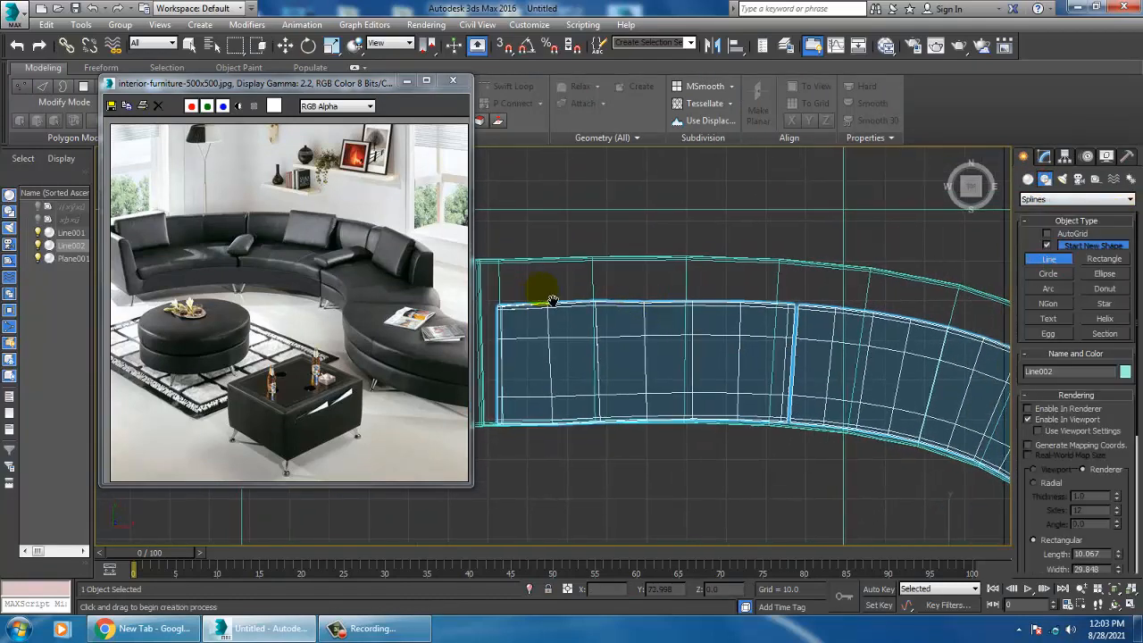
middle_click_drag(497, 297, 540, 309)
left_click(524, 299)
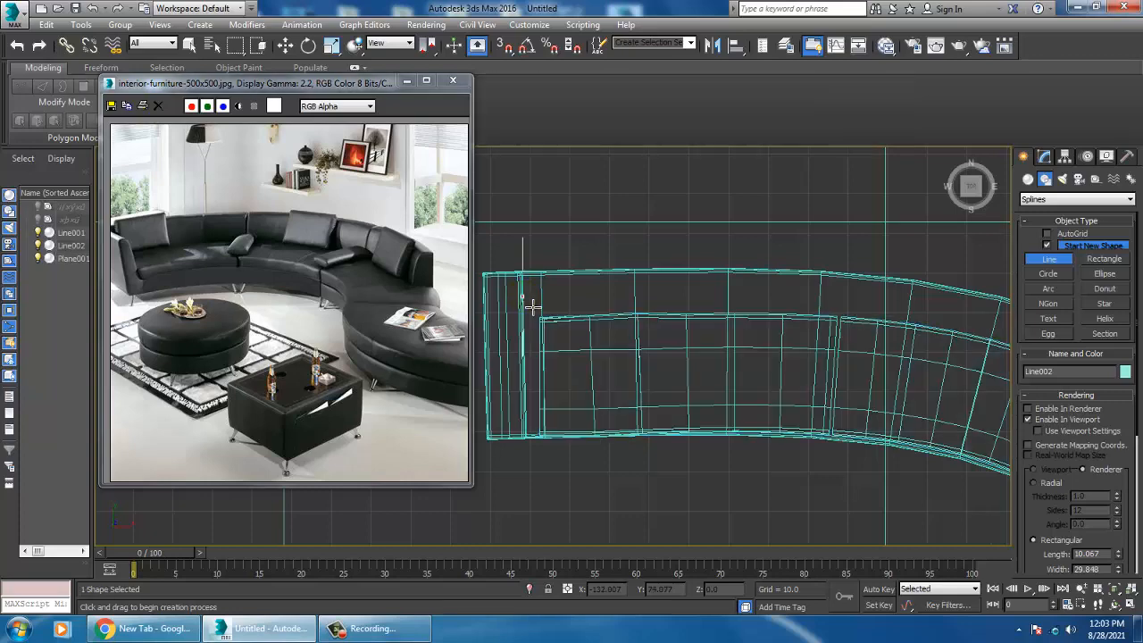
right_click(735, 300)
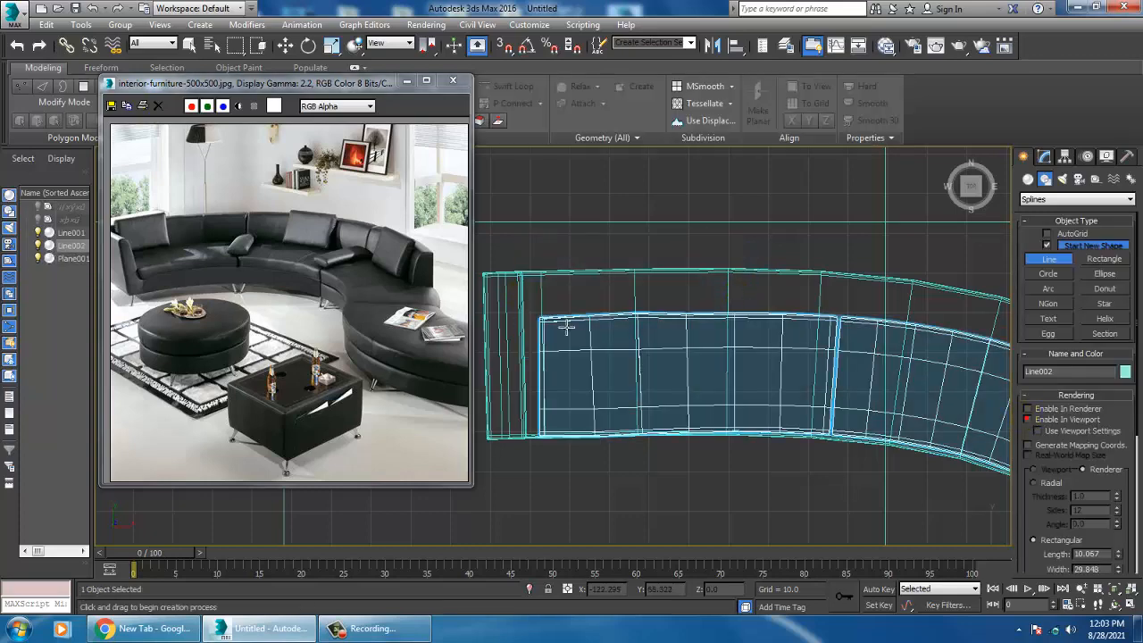
left_click(533, 300)
middle_click_drag(835, 304, 766, 291)
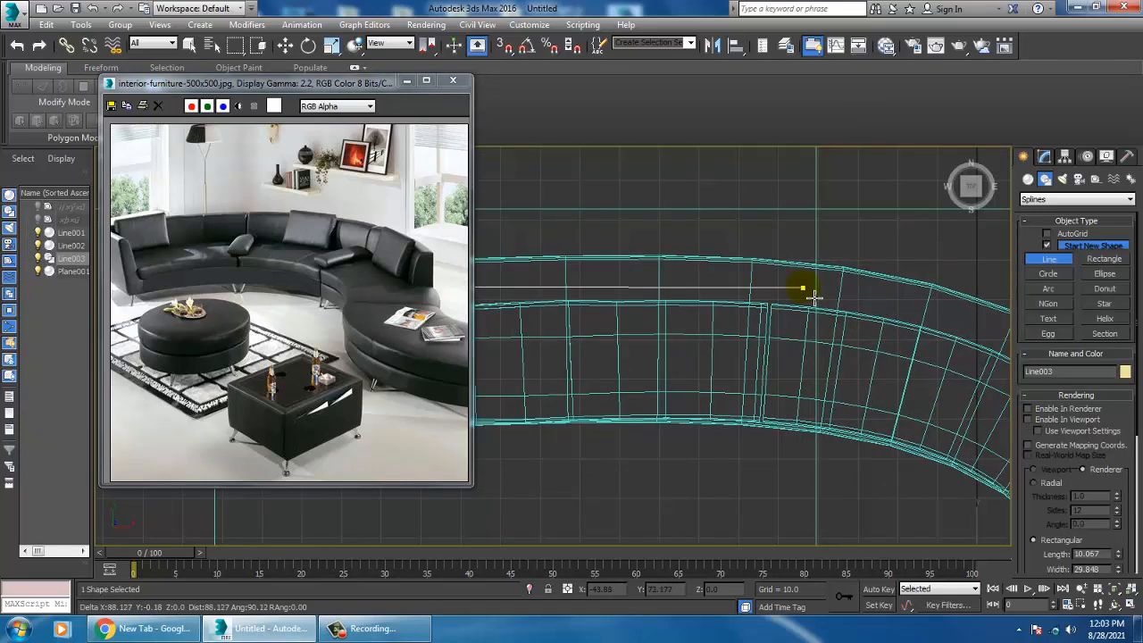
left_click_drag(806, 288, 957, 322)
- Continue the line around the sofa's bend along the backrest strip and finish it near the open end
middle_click_drag(1001, 326, 667, 262)
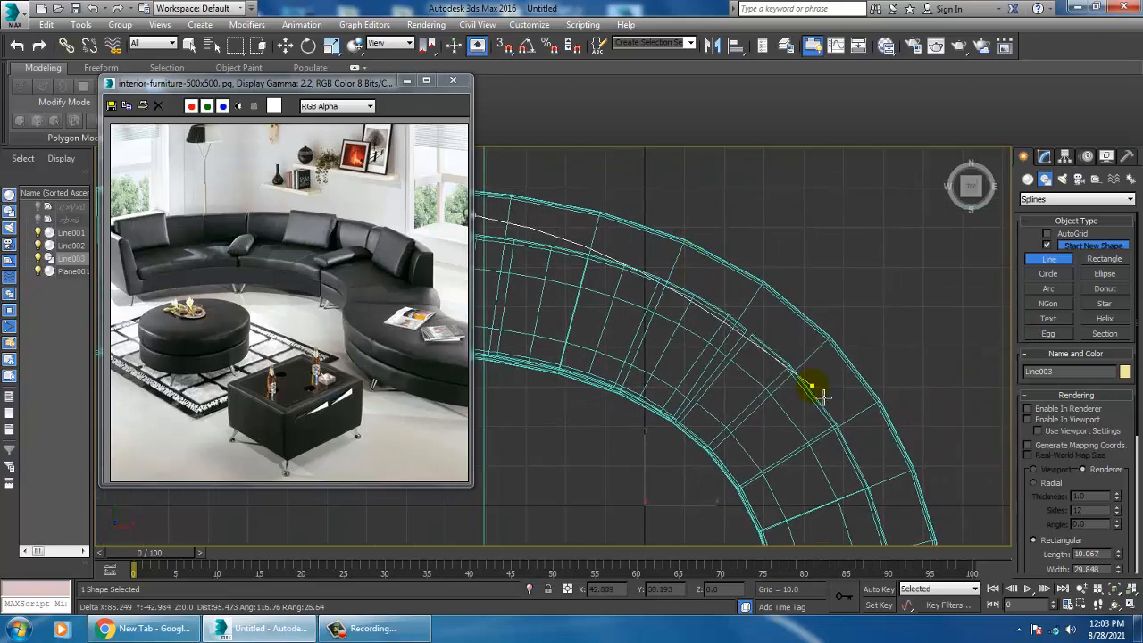
middle_click_drag(824, 395, 807, 322)
left_click(830, 336)
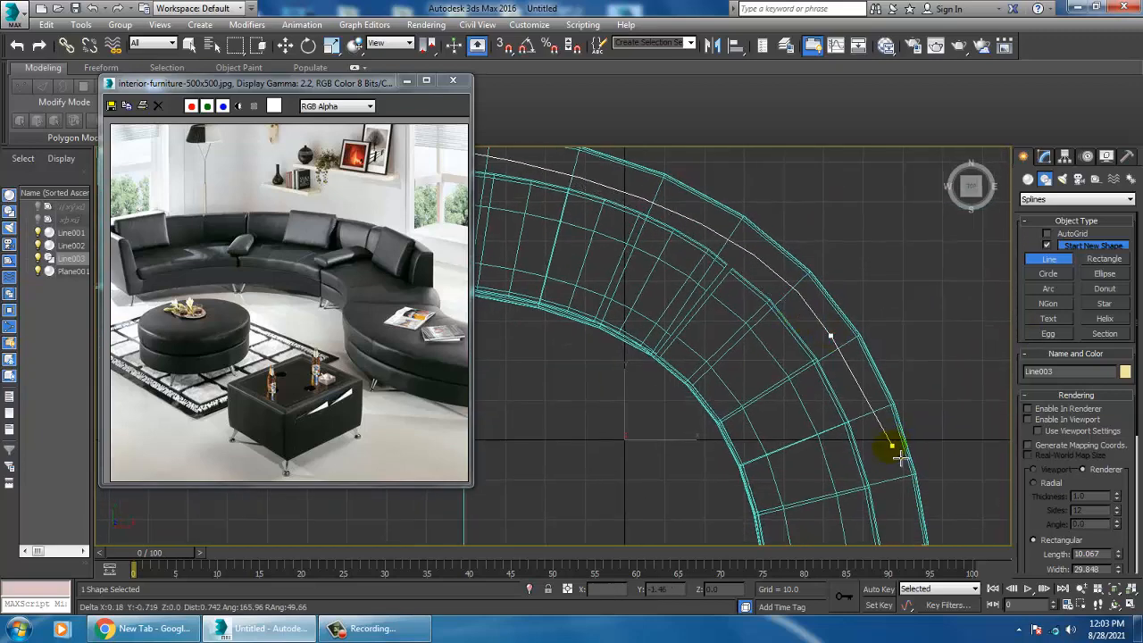
middle_click_drag(897, 458, 842, 205)
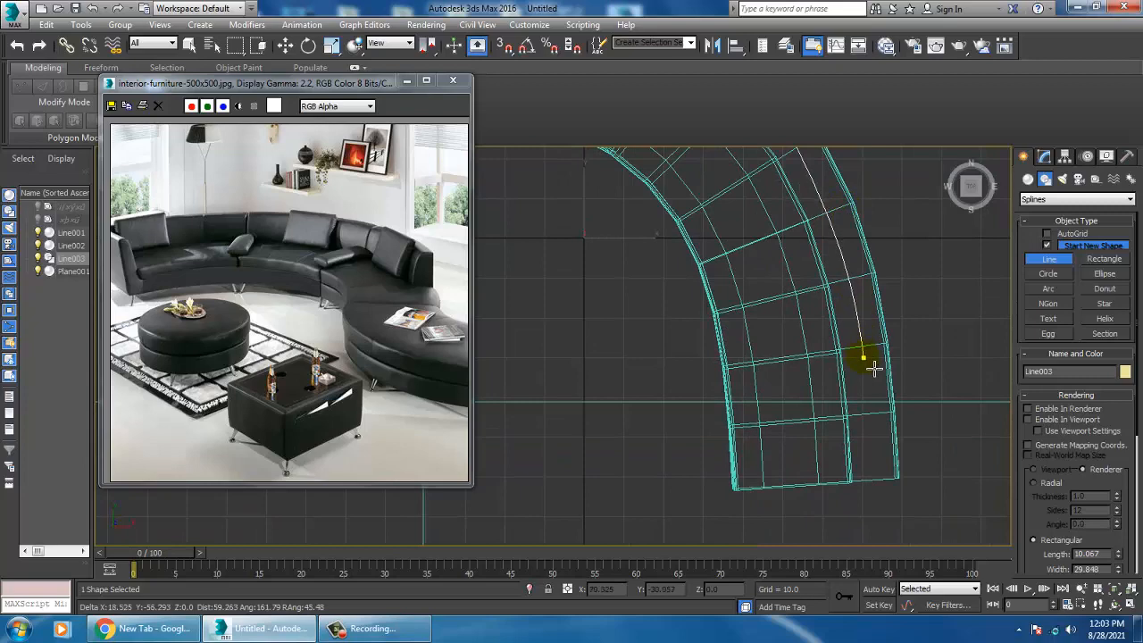
right_click(884, 432)
right_click(920, 424)
scroll(920, 423, "down", 5)
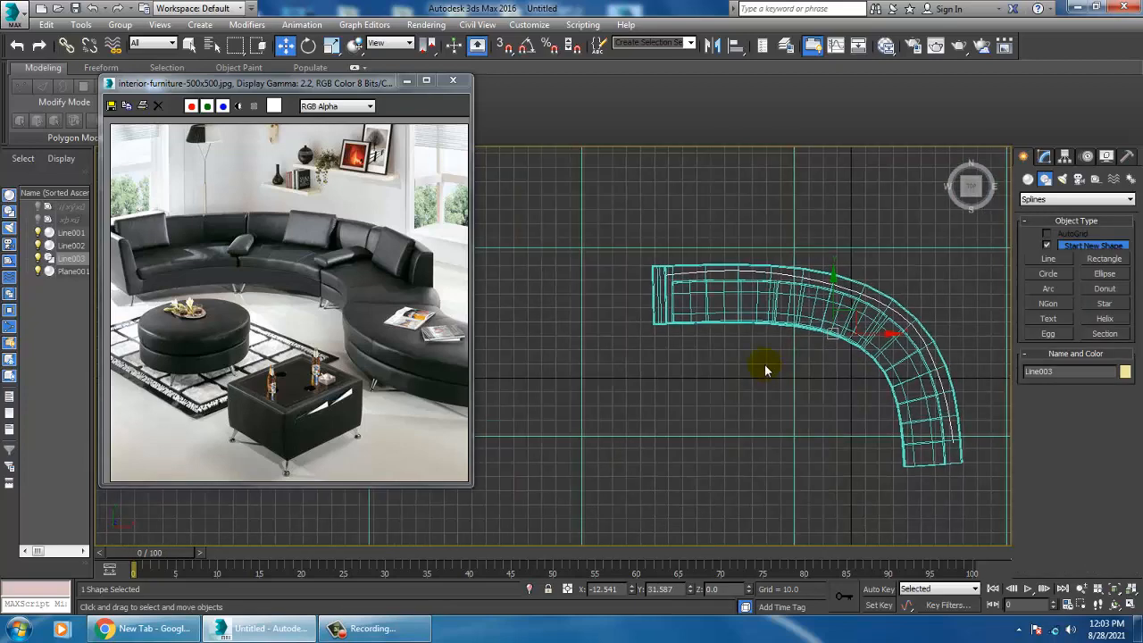
- Adjust the line's second vertex and its Bezier handles so the curve follows the strip behind the seat cushions
scroll(765, 370, "up", 4)
key("1")
left_click(710, 242)
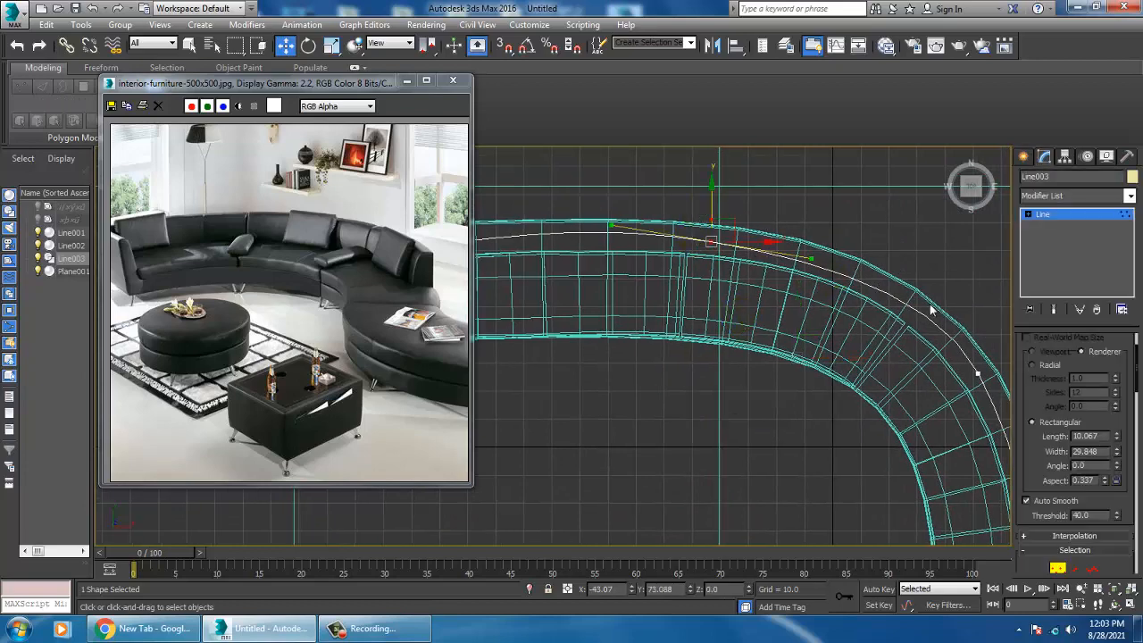
middle_click_drag(931, 309, 842, 301)
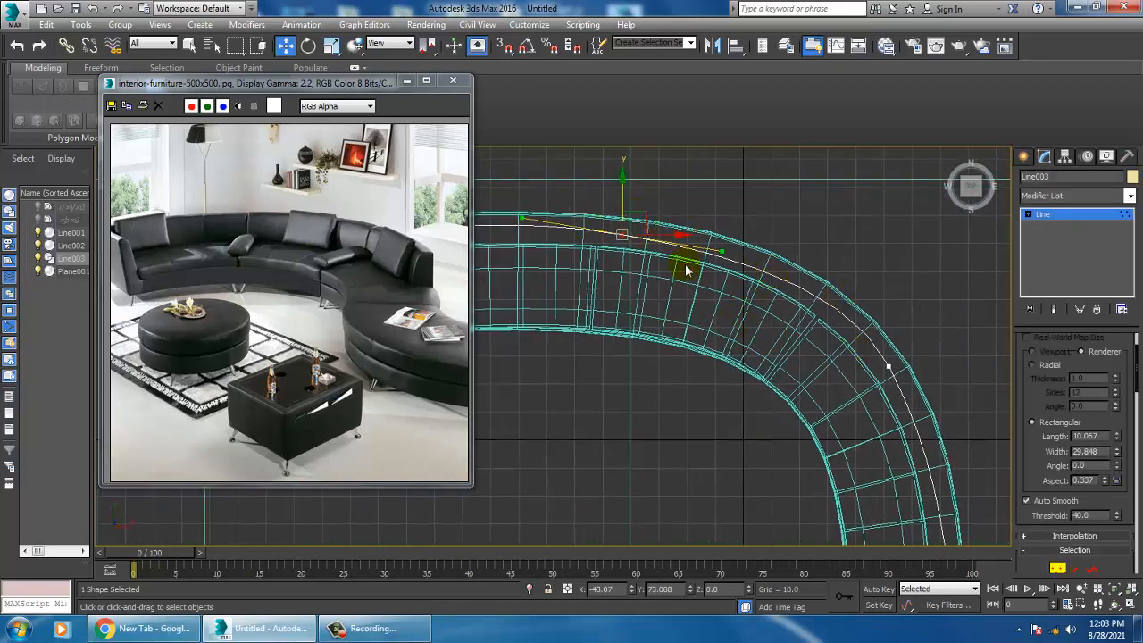
left_click_drag(730, 258, 729, 256)
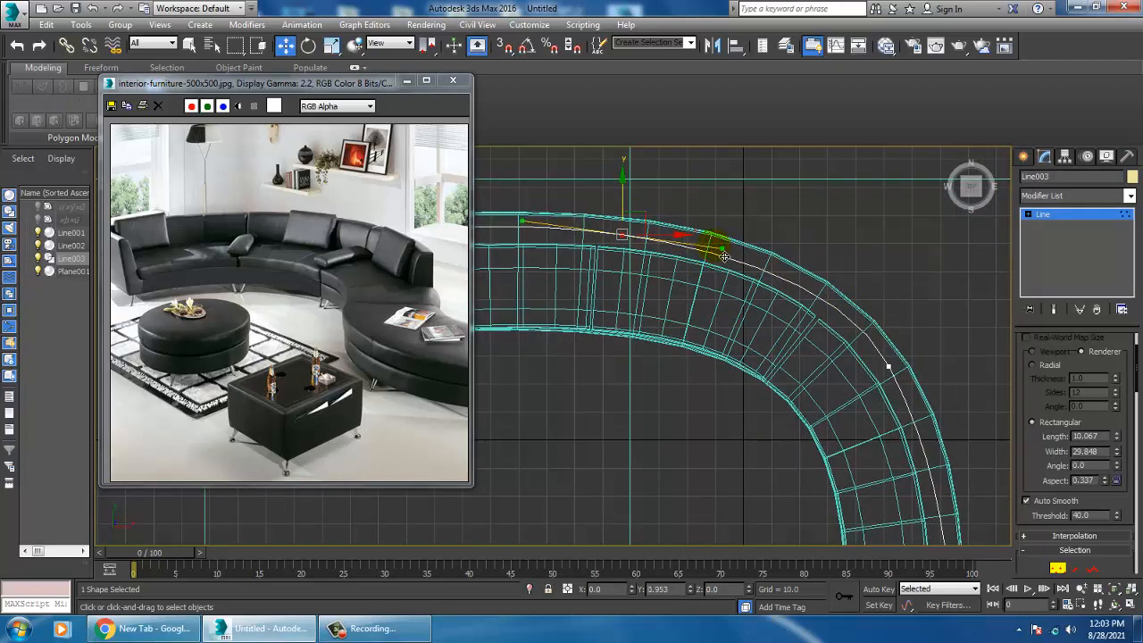
left_click_drag(635, 201, 631, 197)
scroll(616, 192, "down", 2)
middle_click_drag(551, 235, 686, 289)
scroll(687, 277, "up", 2)
left_click_drag(741, 272, 741, 275)
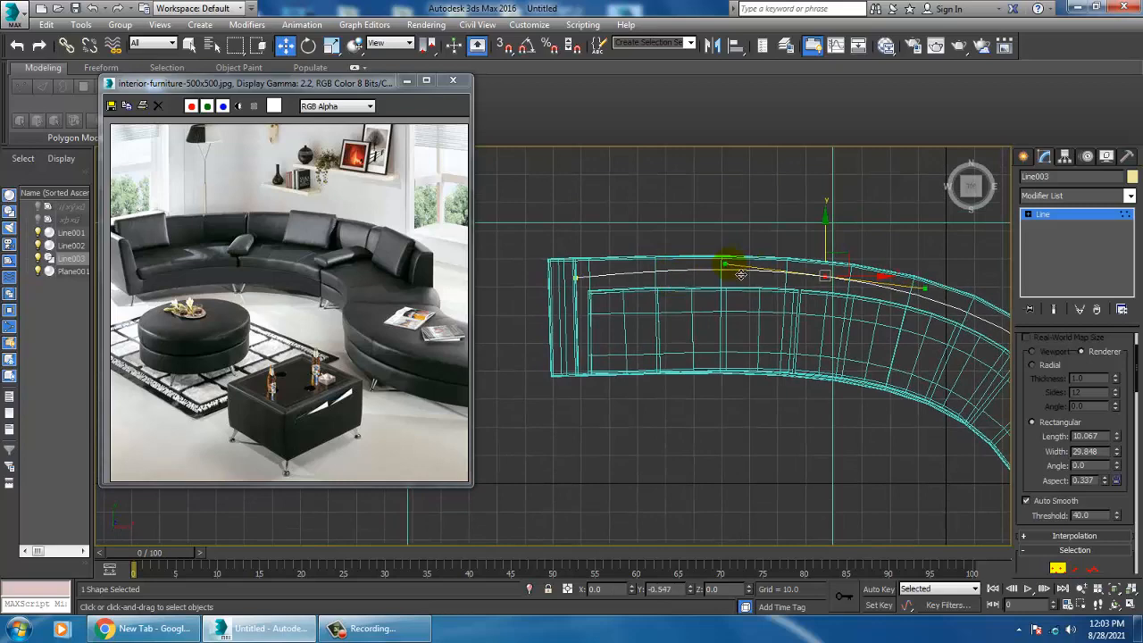
- Reposition the line's vertices from the armrest to the open end so the path stays centred in the backrest strip
left_click(584, 270)
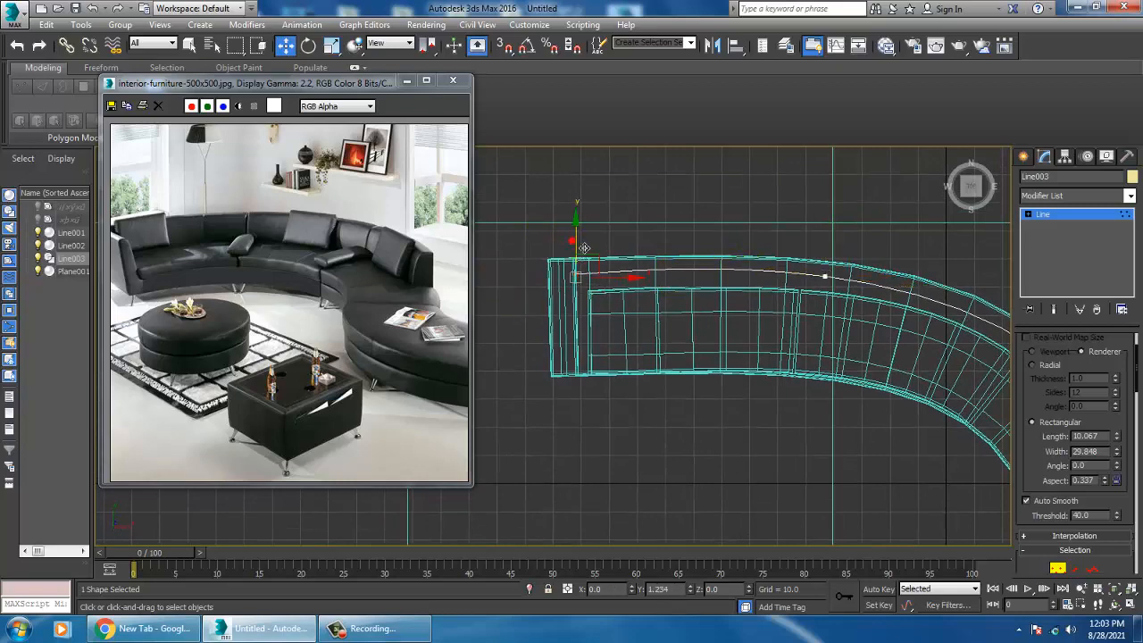
middle_click_drag(584, 247, 503, 247)
left_click(748, 276)
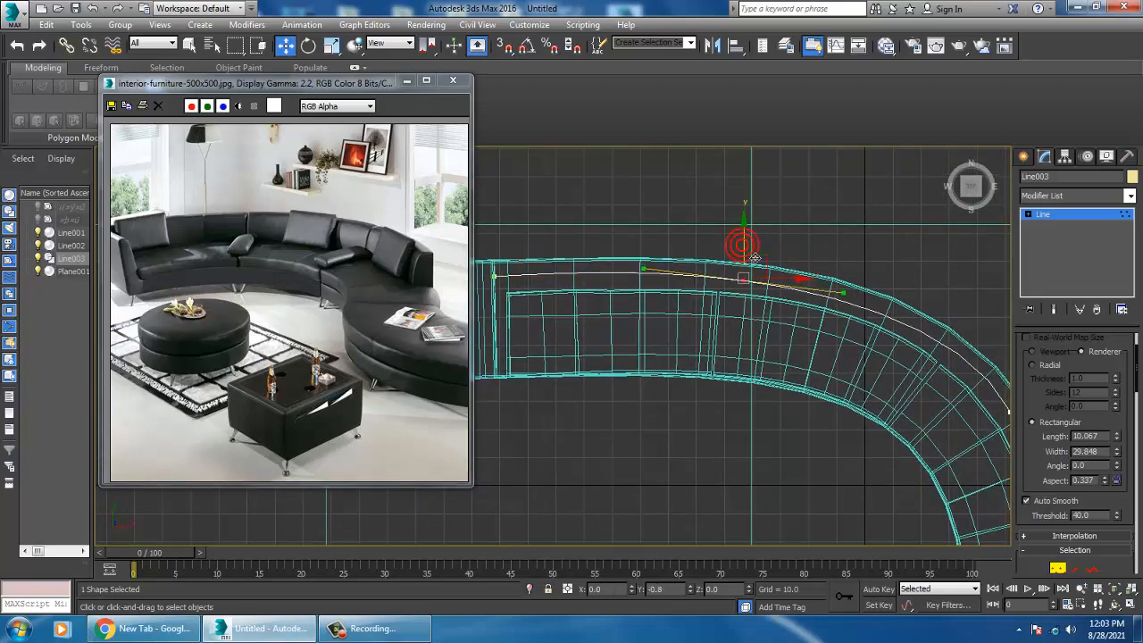
middle_click_drag(859, 323, 746, 303)
left_click(920, 375)
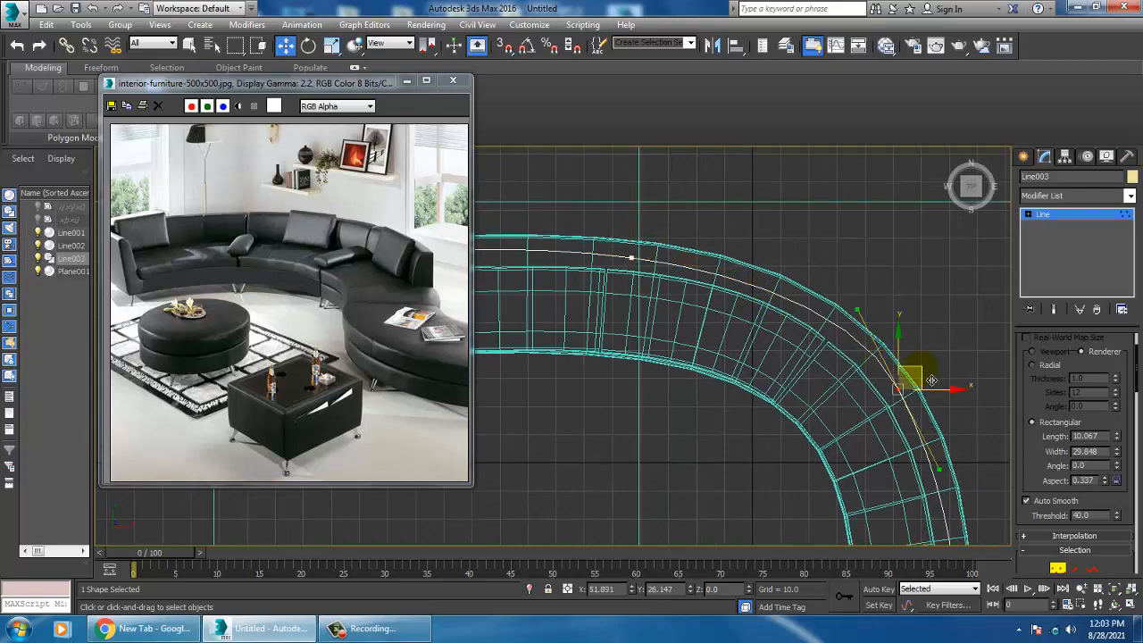
left_click_drag(931, 380, 930, 390)
middle_click_drag(925, 414, 826, 305)
left_click(850, 449)
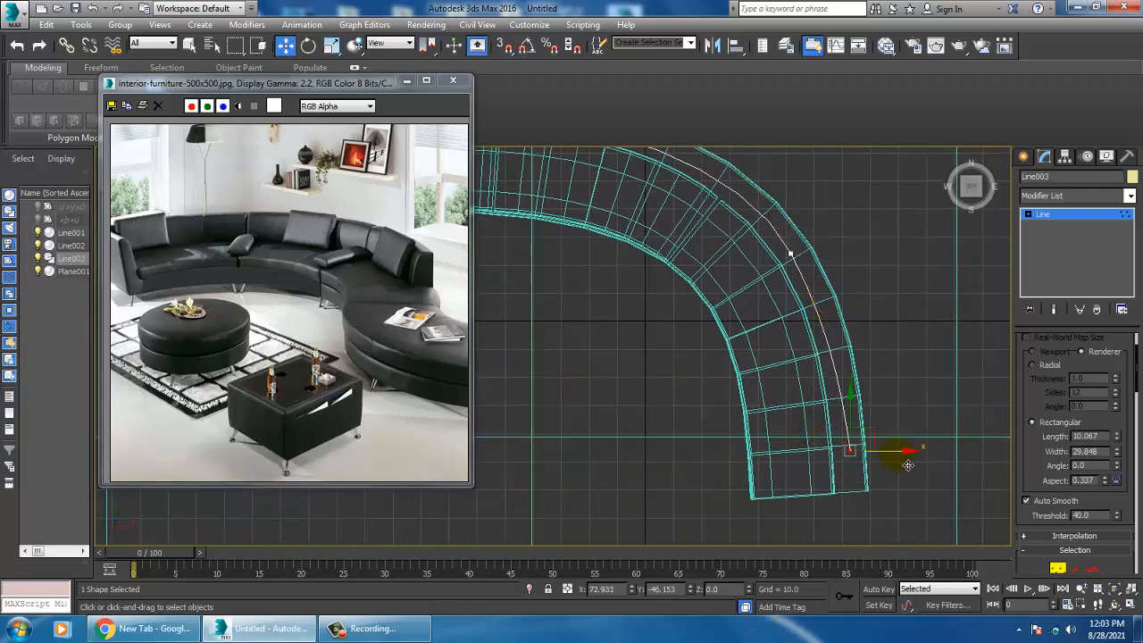
- Enable the backrest line in the viewport in perspective, with a rectangular section of length 10.973 and width 9.85
key("alt+w")
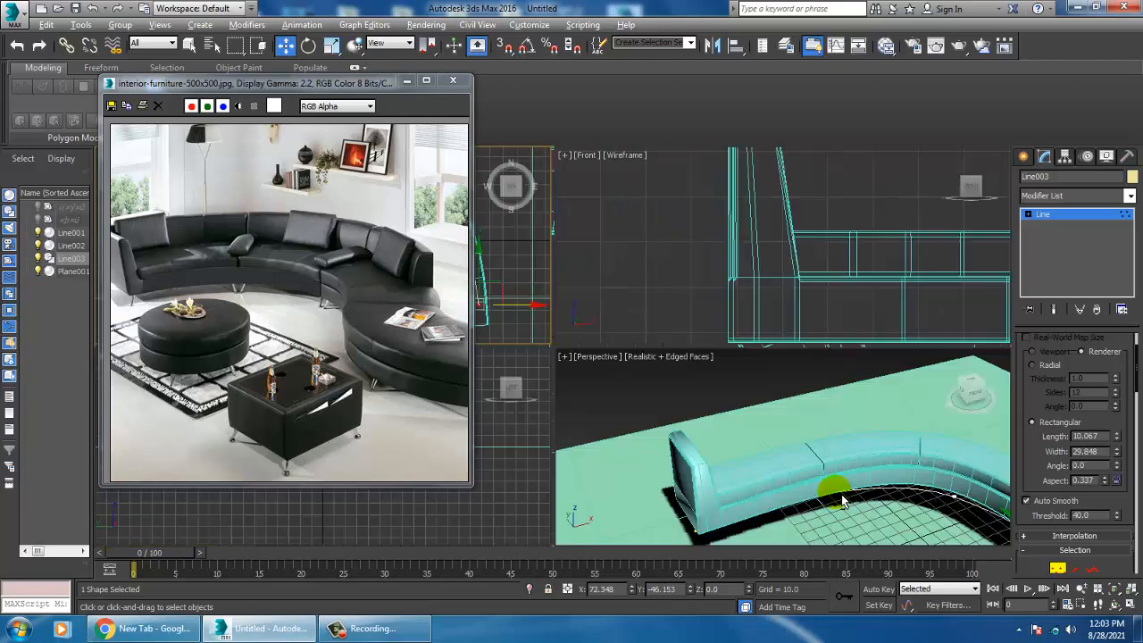
middle_click(842, 497)
key("alt+w")
middle_click_drag(931, 251, 962, 324)
scroll(834, 367, "down", 4)
middle_click_drag(837, 370, 842, 374, "alt")
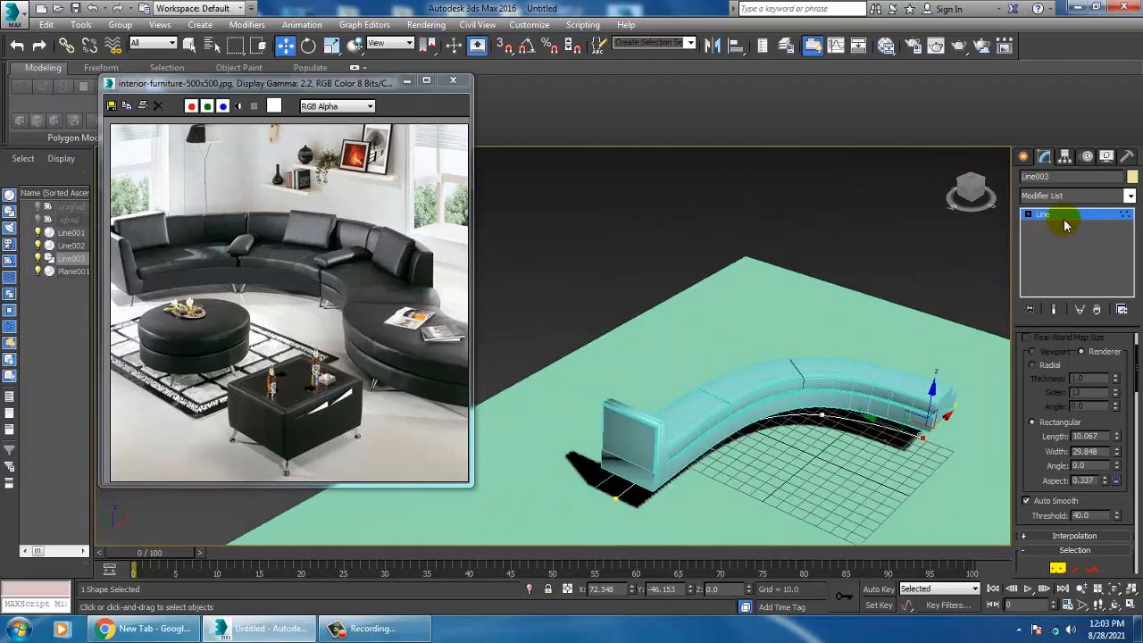
left_click(1062, 215)
scroll(1045, 395, "up", 3)
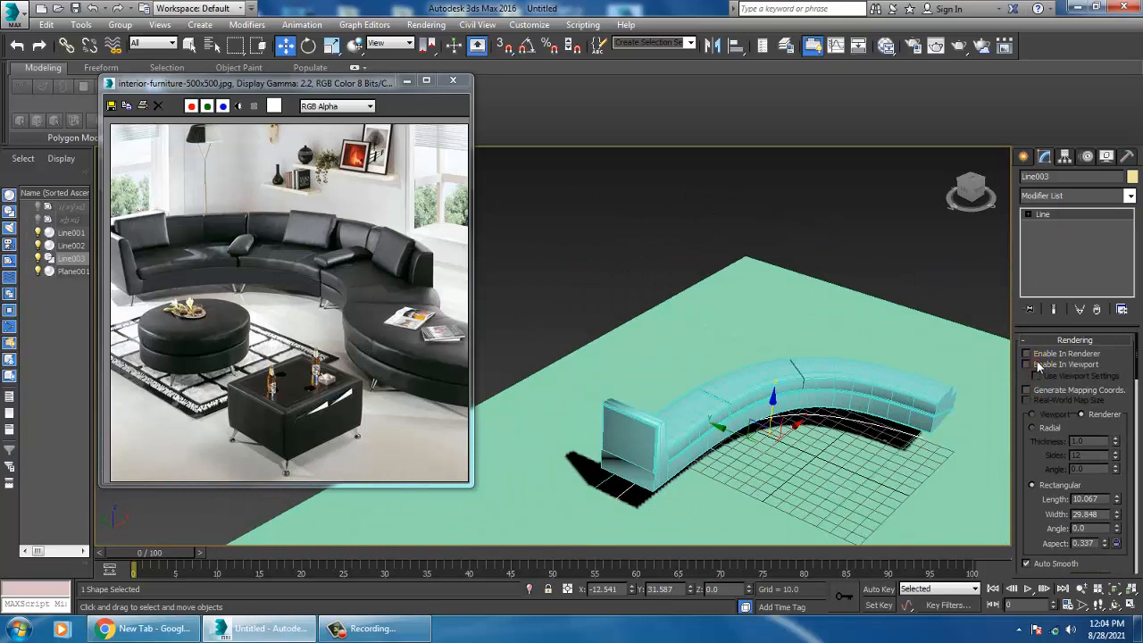
left_click(1037, 365)
left_click_drag(1118, 506, 1134, 580)
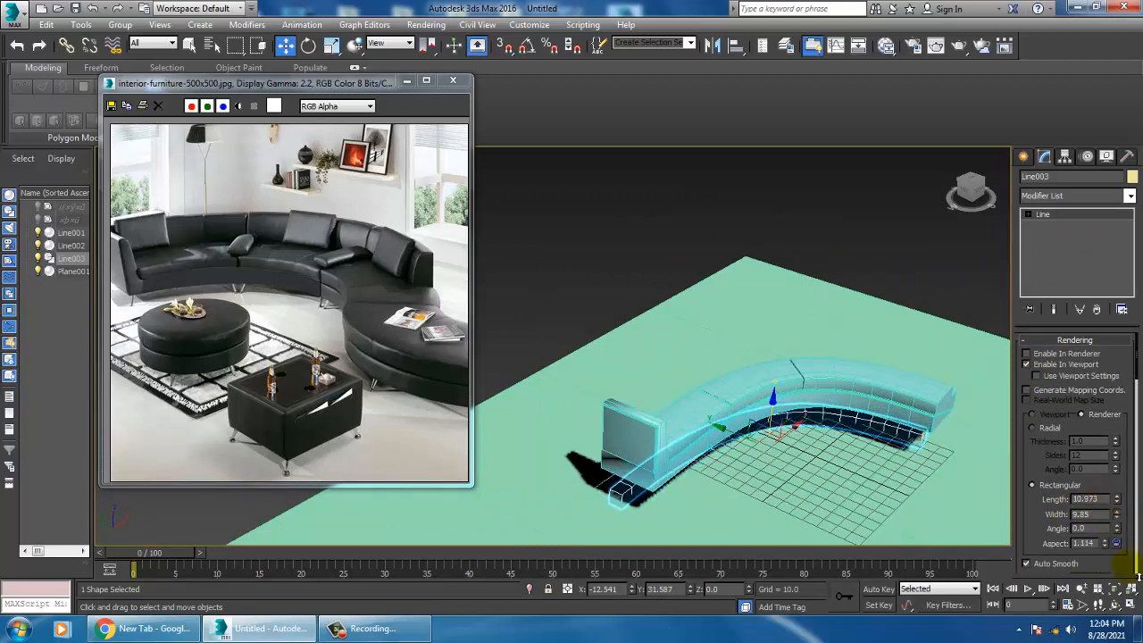
- Raise the backrest above the seat to Z 52.969 and set its rectangular section length to 32.479
left_click_drag(784, 420, 795, 351)
left_click_drag(802, 358, 803, 362)
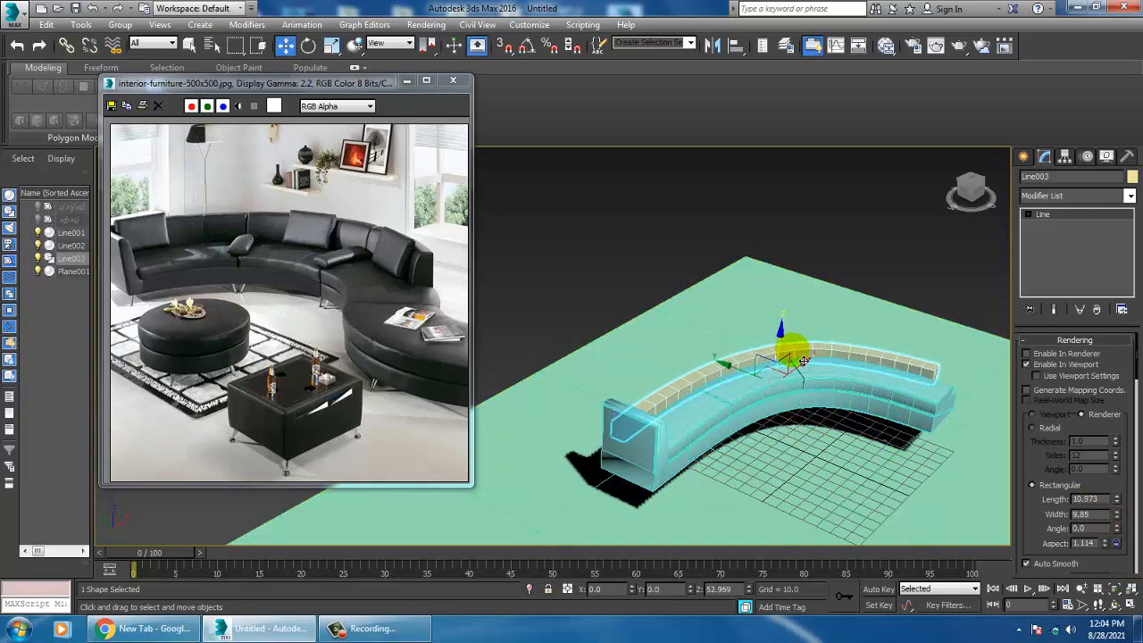
middle_click_drag(803, 362, 766, 357, "alt")
scroll(771, 359, "up", 4)
mouse_move(766, 358)
middle_mouse_down()
mouse_move(695, 344)
mouse_move(762, 368)
middle_mouse_up()
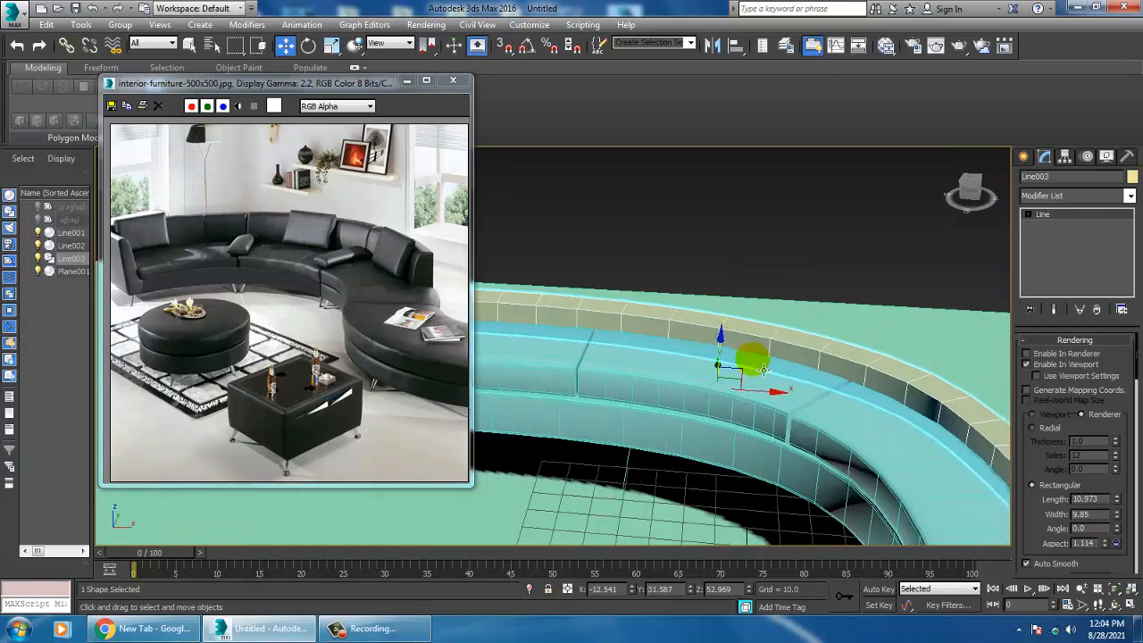
left_click_drag(1117, 503, 1117, 365)
scroll(715, 382, "down", 1)
middle_click_drag(714, 382, 746, 342, "alt")
scroll(730, 340, "down", 2)
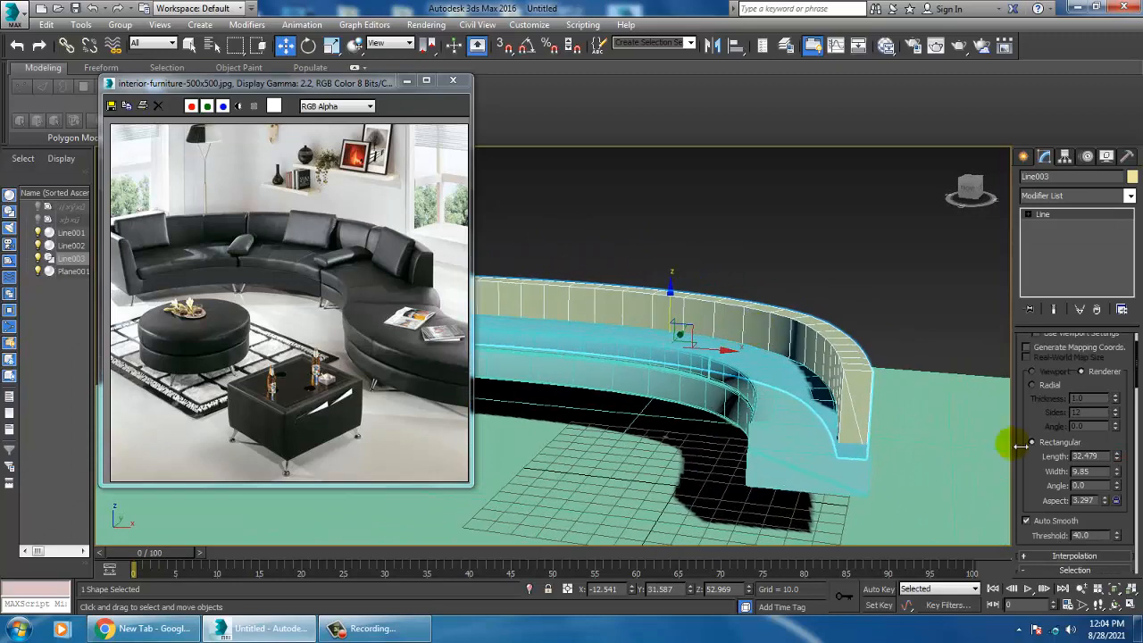
- Reduce the backrest's rectangular section length to 29.991, trying 26.308 and undoing that change
left_click_drag(1118, 459, 1120, 477)
mouse_move(836, 424)
middle_mouse_down("alt")
mouse_move(812, 381)
mouse_move(881, 384)
middle_mouse_up("alt")
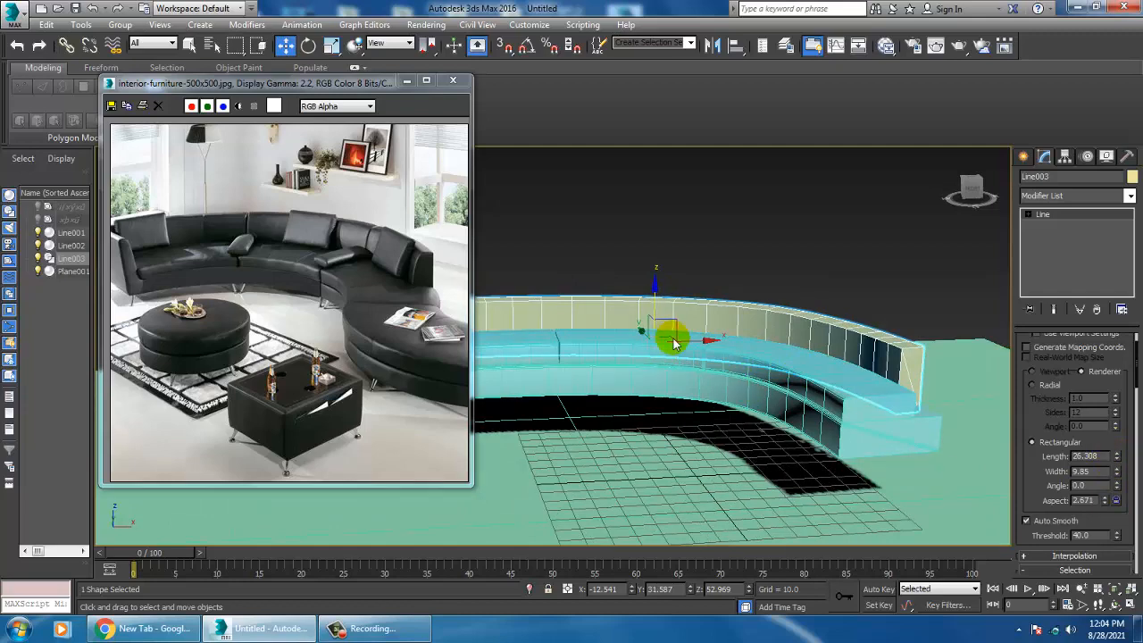
key("ctrl+z")
middle_click_drag(676, 342, 700, 347, "alt")
- Save the scene on drive D under the file name couch
key("ctrl+s")
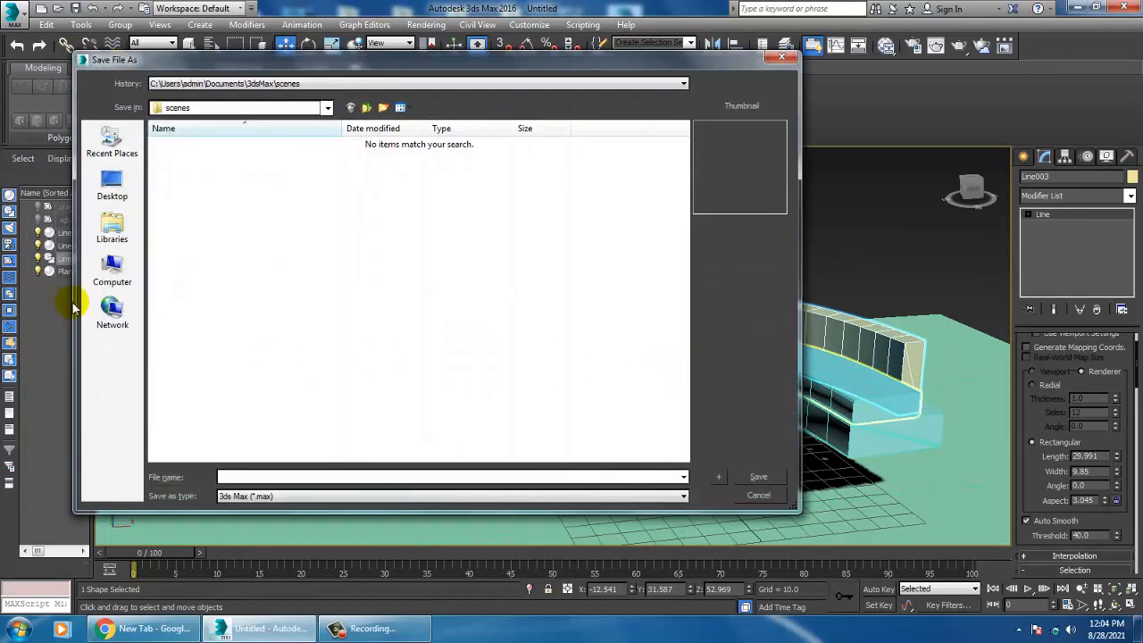
left_click(112, 271)
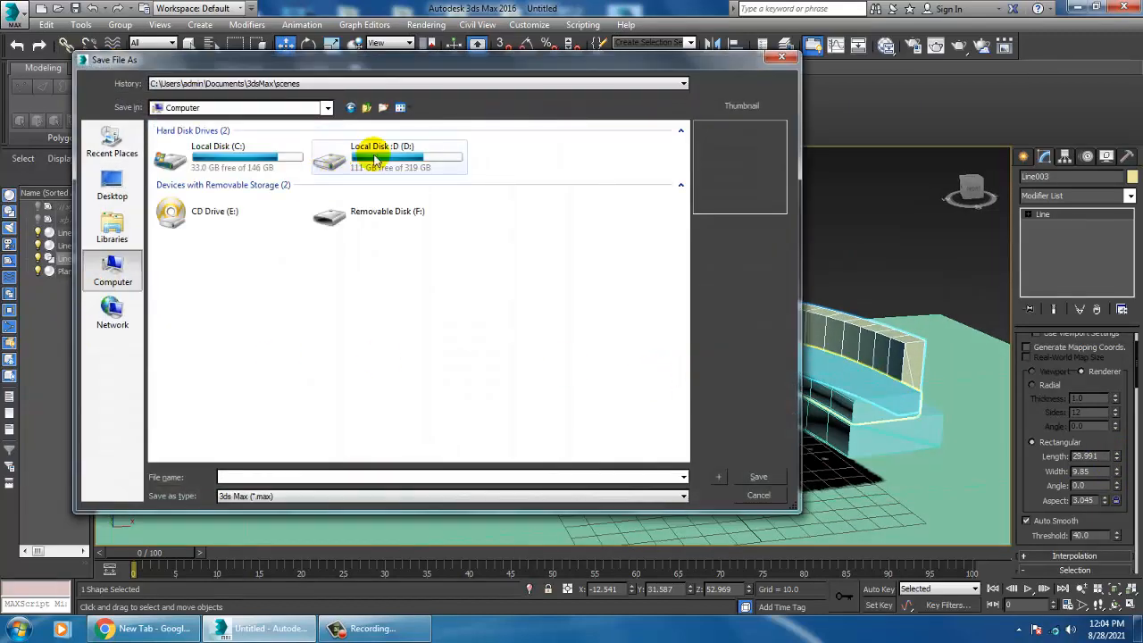
double_click(371, 157)
left_click(291, 477)
type("c")
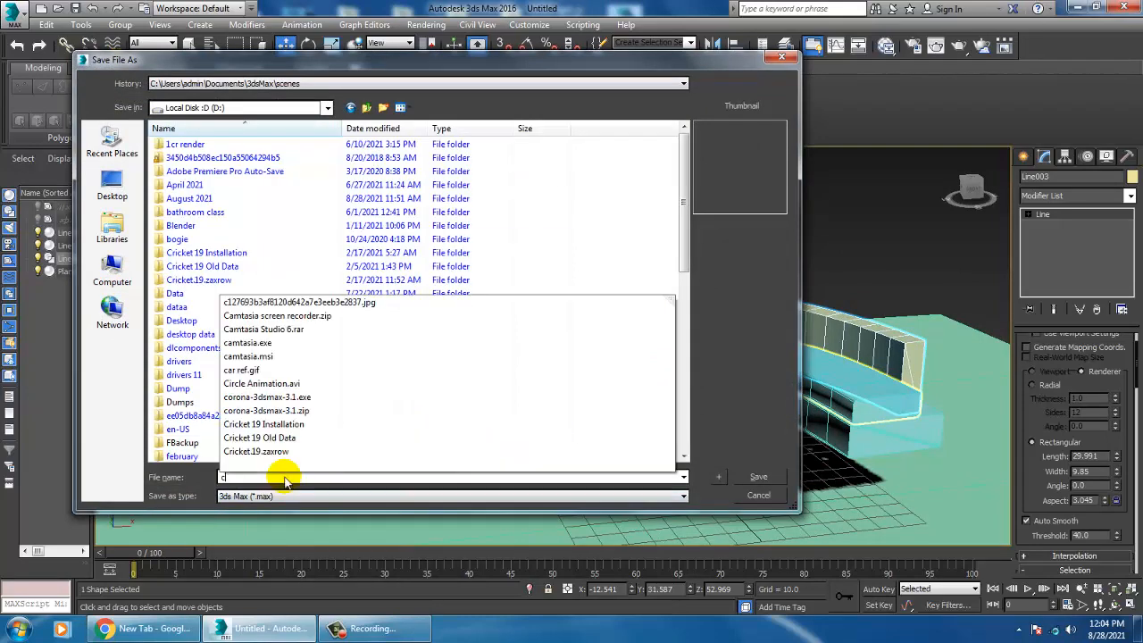
type("ouch")
key("Return")
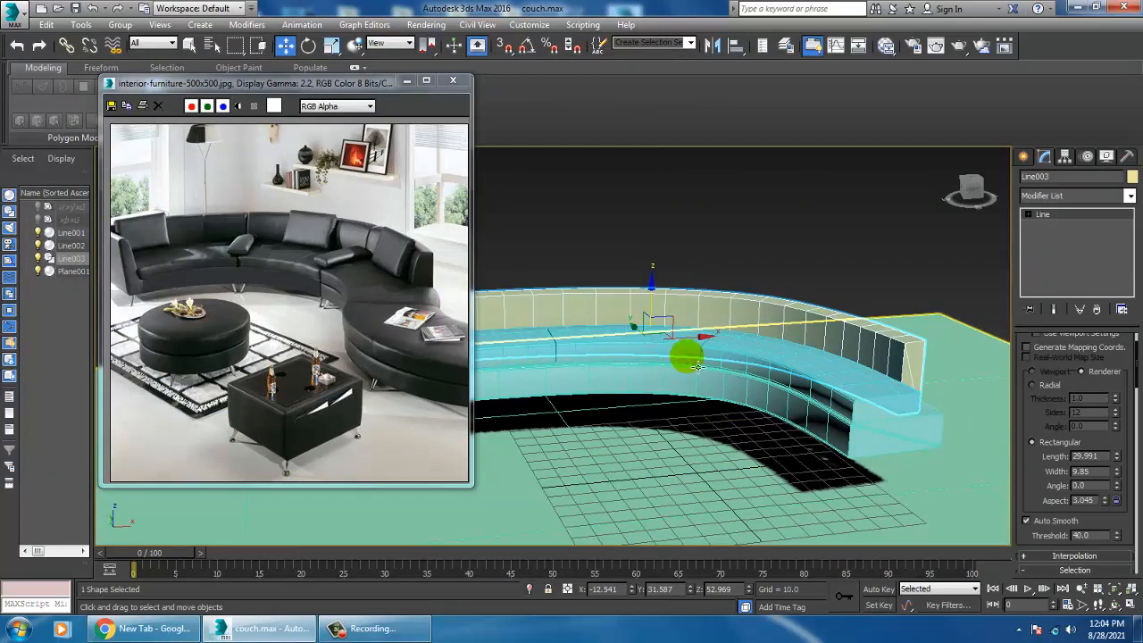
- Set the backrest's rectangular section length to 34.19 and raise it by about 5.8 units
left_click_drag(1118, 458, 1116, 446)
middle_click_drag(738, 330, 704, 340, "alt")
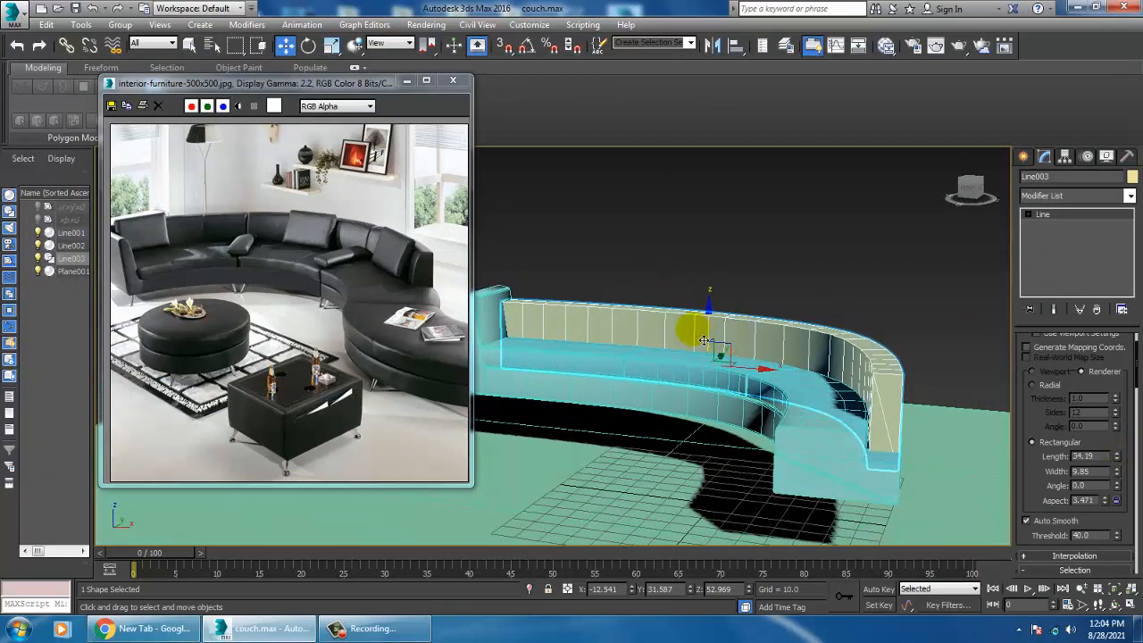
left_click_drag(718, 330, 719, 317)
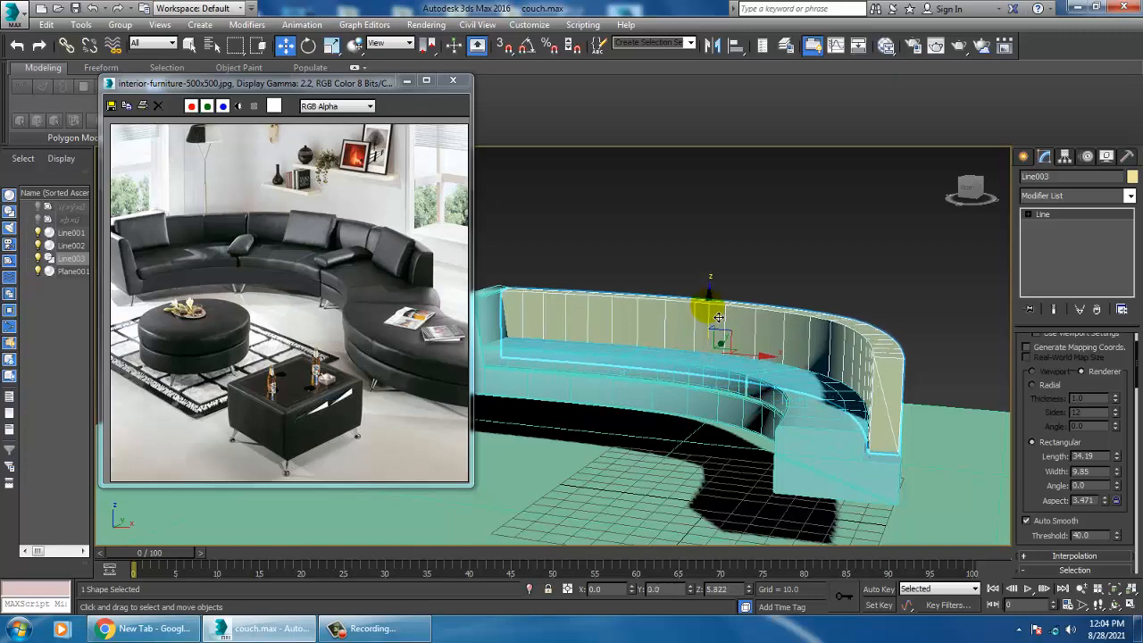
- Convert the backrest spline to an Editable Poly object
middle_click_drag(715, 322, 793, 344, "alt")
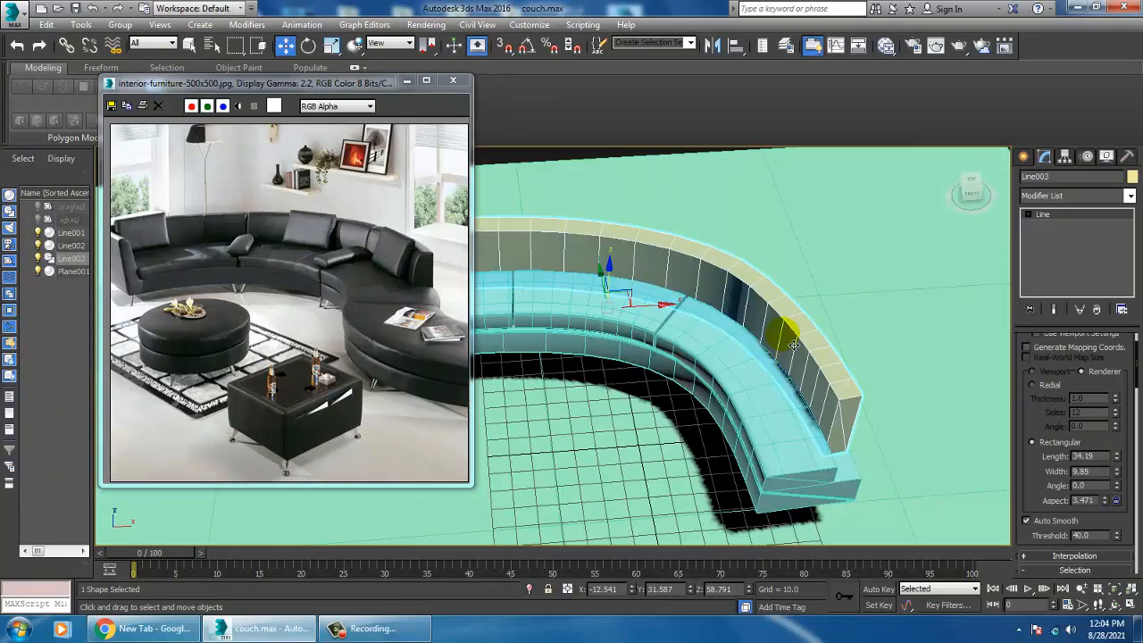
right_click(778, 298)
mouse_move(867, 438)
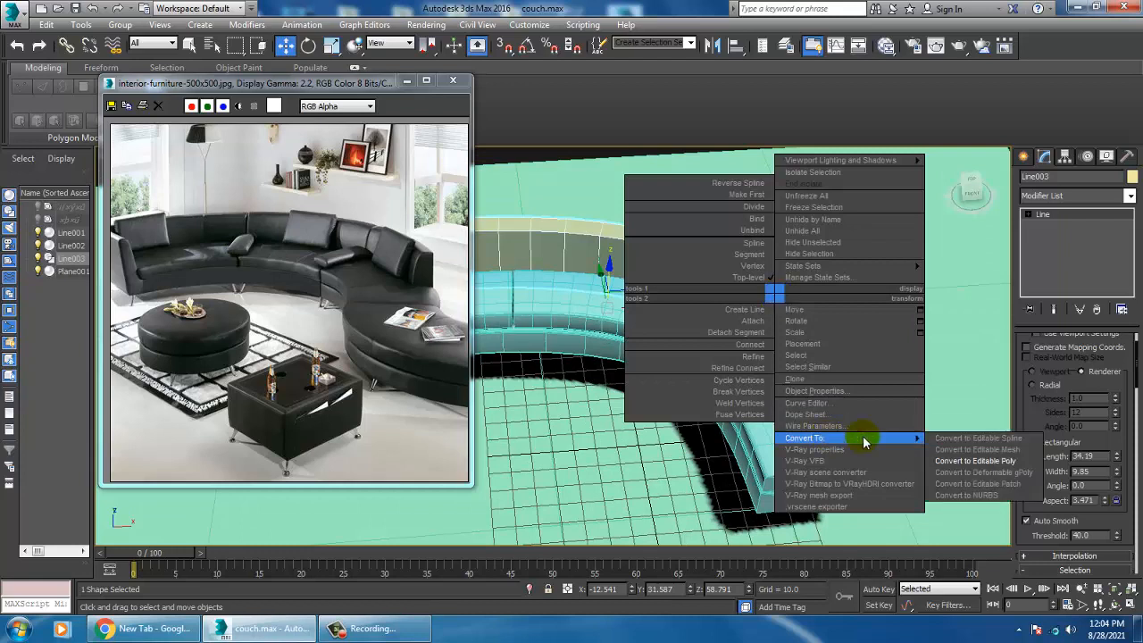
left_click(1005, 458)
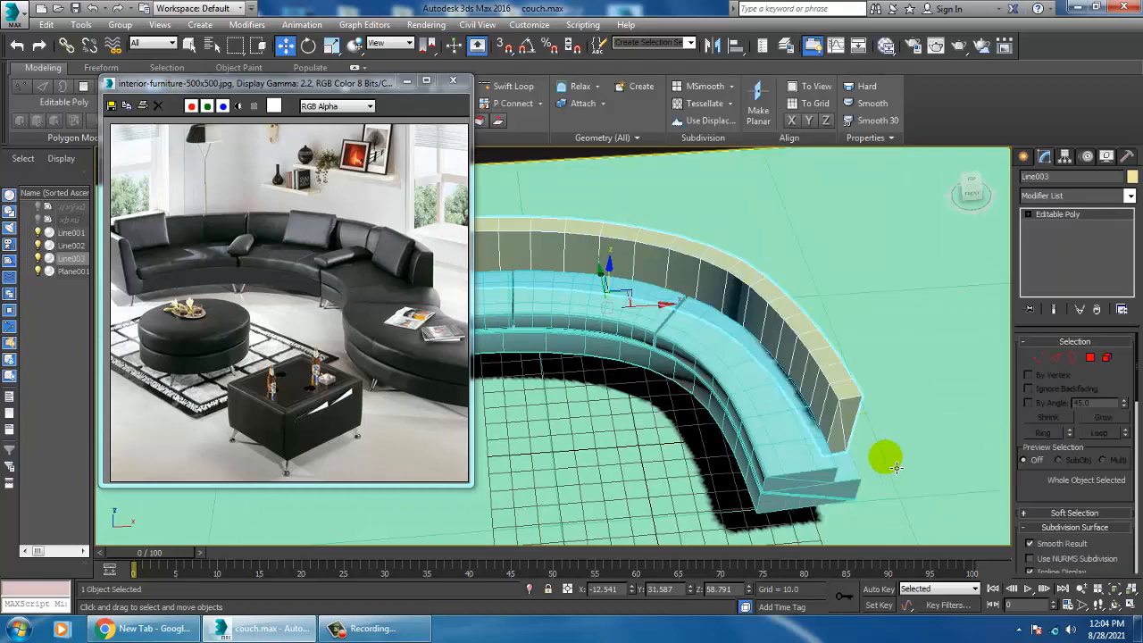
- Select the backrest's lower inner edge loop and try to shift it toward the seat
key("2")
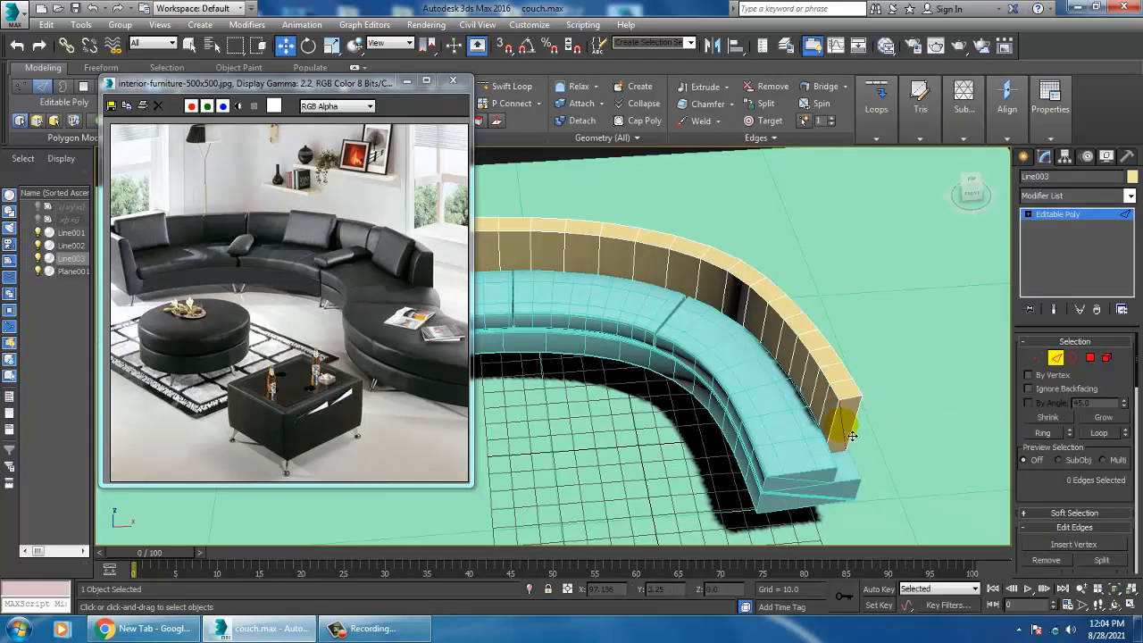
key("alt+w")
middle_click_drag(809, 414, 777, 338)
key("alt+w")
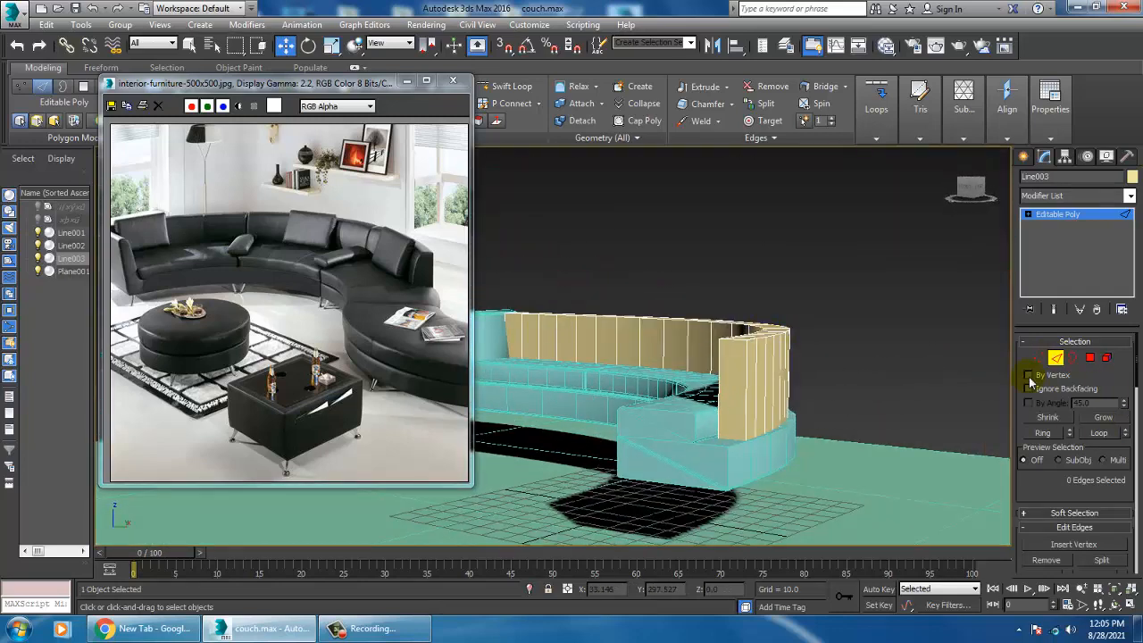
middle_click_drag(790, 424, 776, 405, "alt")
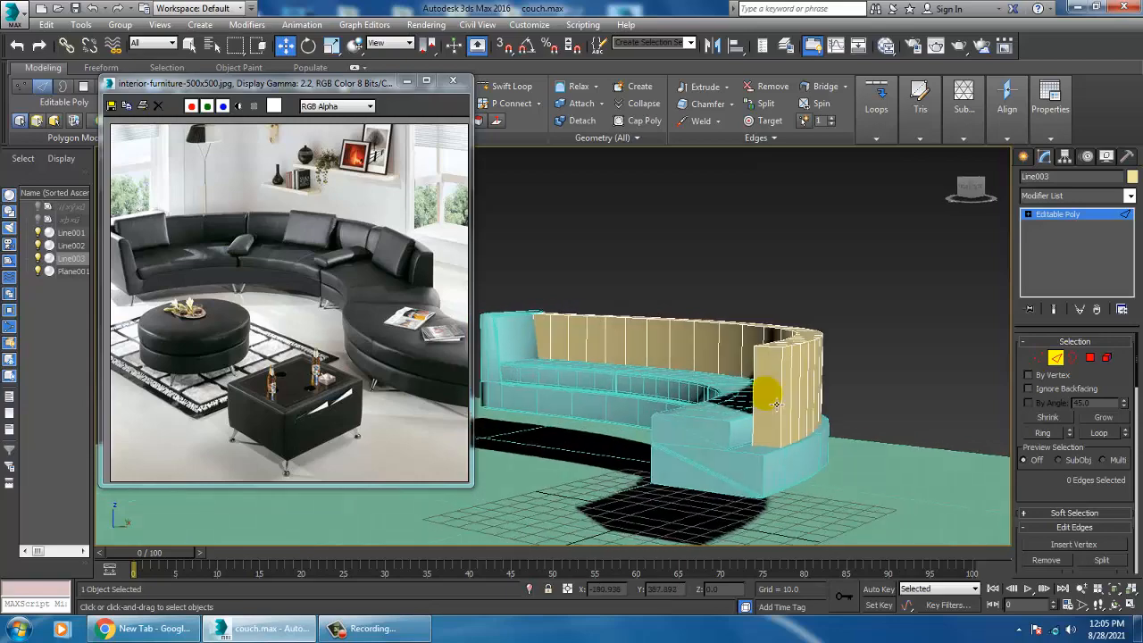
key("F3")
middle_click_drag(753, 447, 761, 393, "alt")
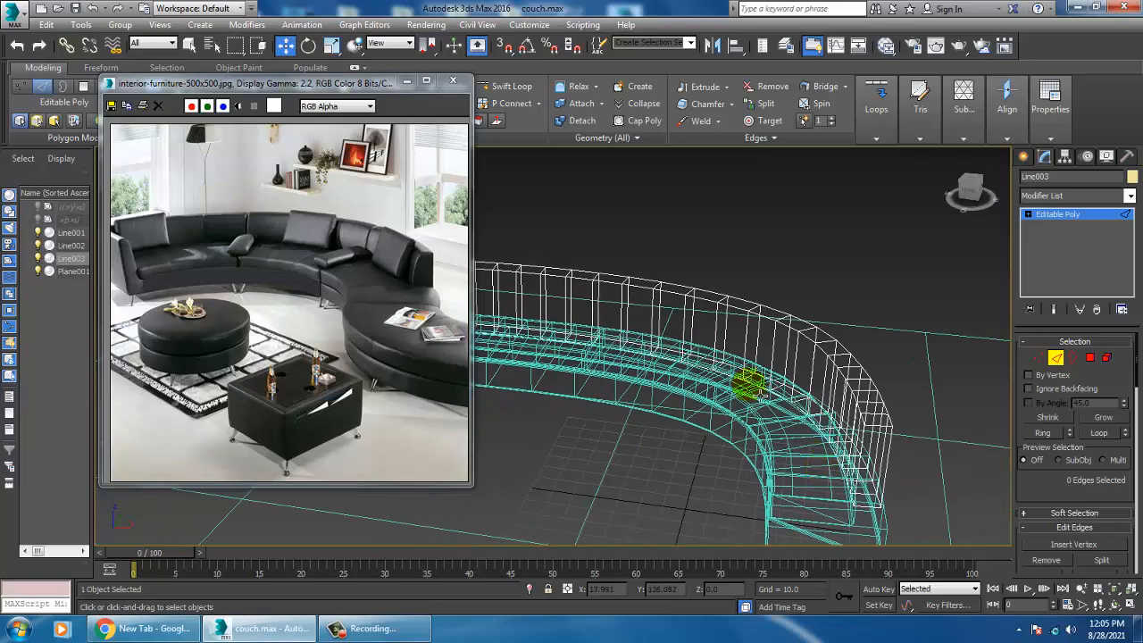
double_click(710, 374)
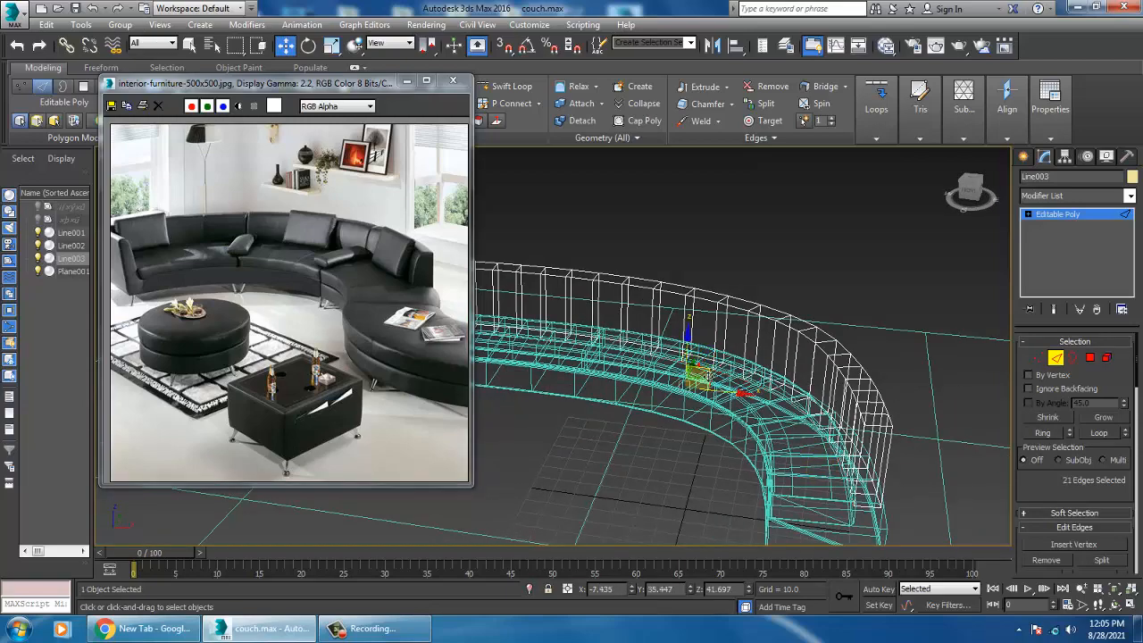
mouse_move(696, 378)
middle_mouse_down("alt")
mouse_move(715, 381)
mouse_move(704, 384)
middle_mouse_up("alt")
key("alt+w")
key("alt+w")
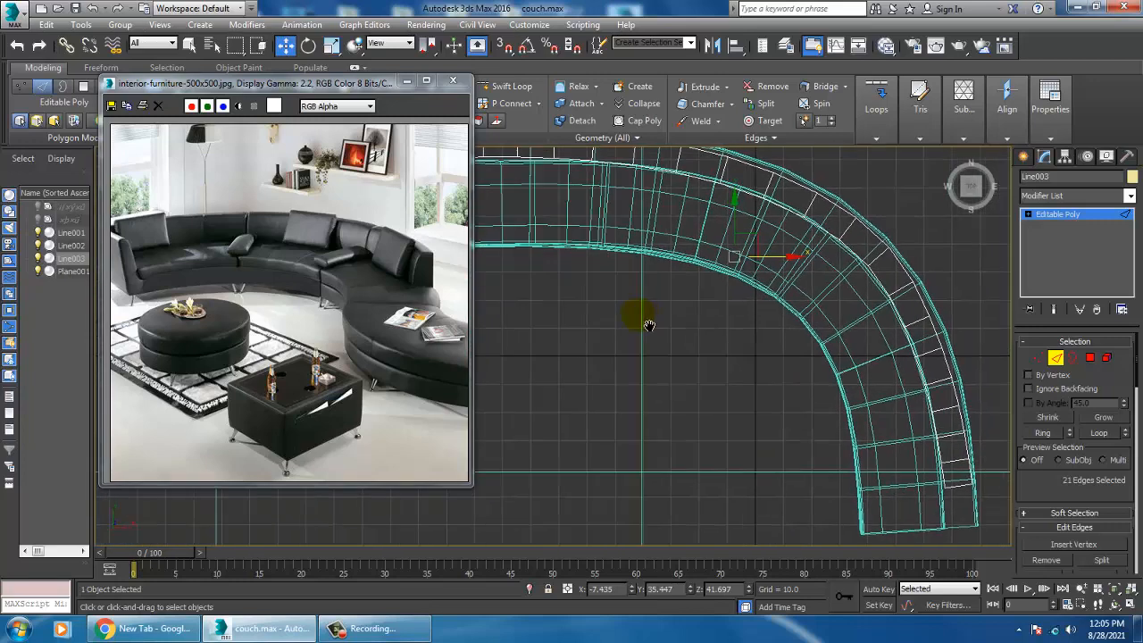
scroll(759, 332, "up", 3)
left_click_drag(788, 330, 777, 339)
- Insert a horizontal edge loop around the backrest at about mid-height with Swift Loop
key("alt+w")
key("alt+w")
mouse_move(857, 396)
middle_mouse_down("alt")
mouse_move(780, 388)
mouse_move(799, 365)
mouse_move(754, 377)
mouse_move(809, 373)
mouse_move(753, 375)
mouse_move(748, 353)
mouse_move(763, 376)
middle_mouse_up("alt")
key("F3")
left_click(507, 86)
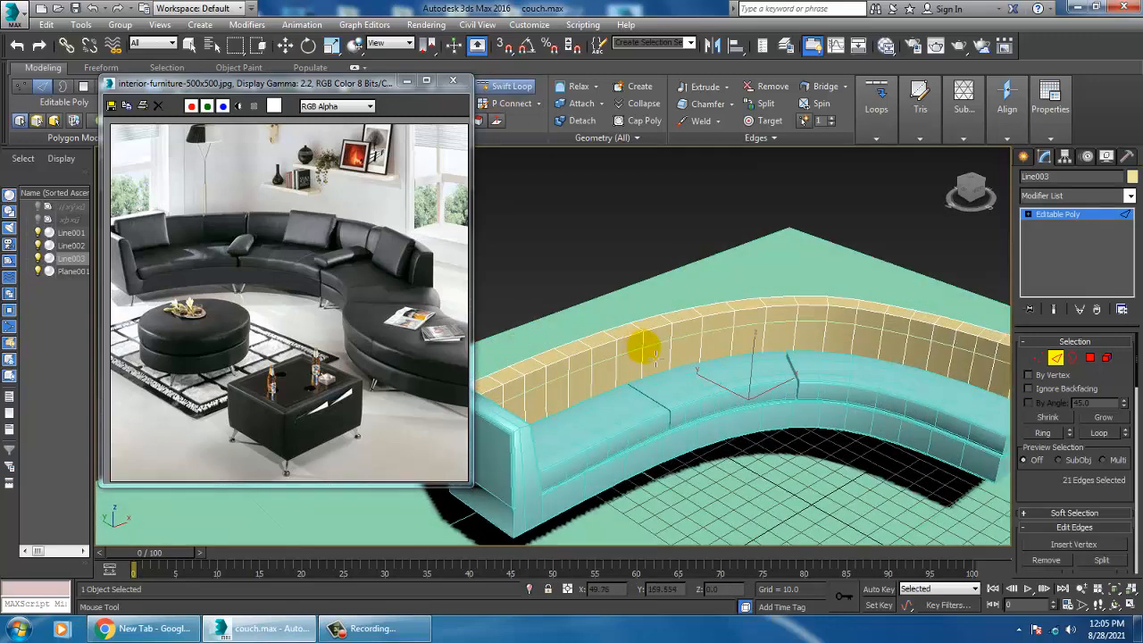
left_click(659, 364)
right_click(659, 364)
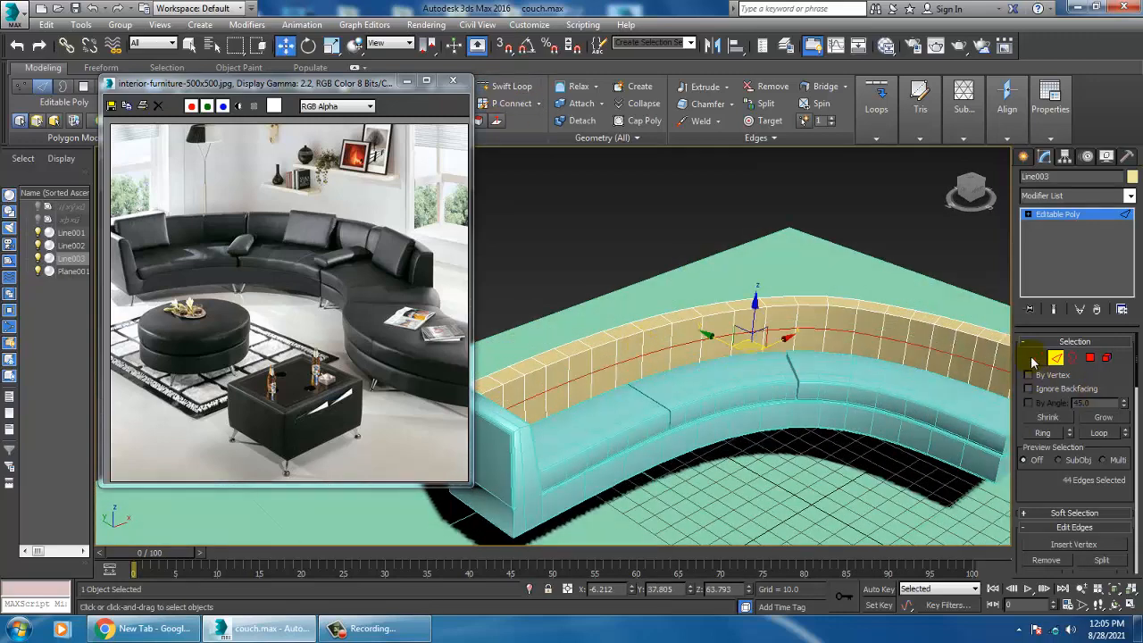
- Move the backrest's lower inner edge loop toward the seat by about -2.86 in X and -4.83 in Y
key("F3")
double_click(699, 392)
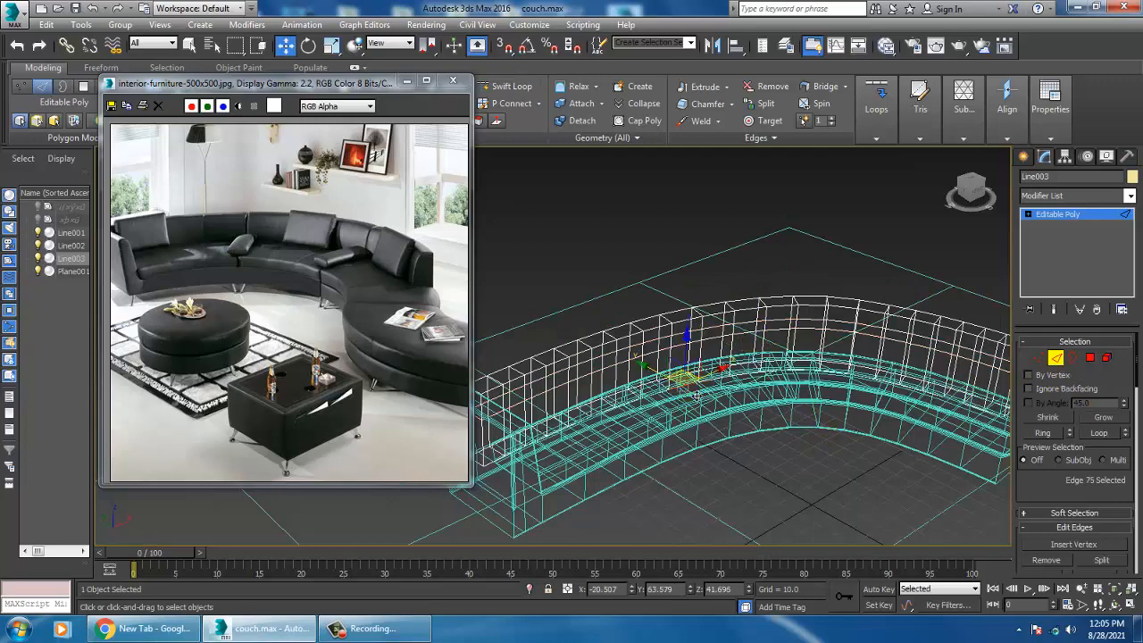
middle_click_drag(710, 395, 774, 401, "alt")
key("alt+w")
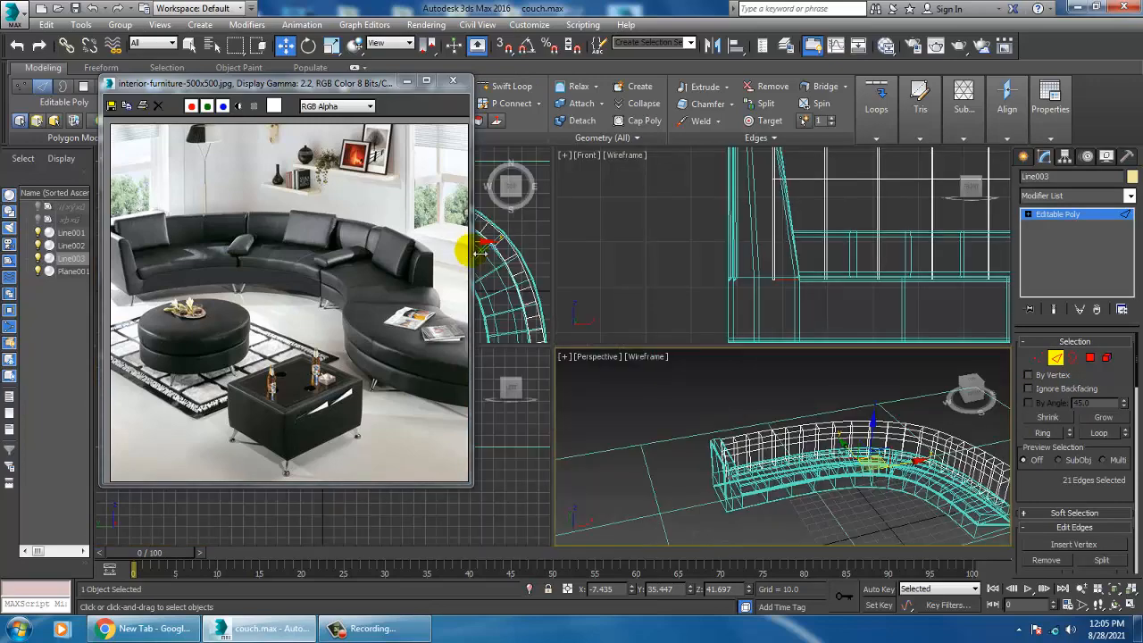
middle_click(478, 253)
key("alt+w")
middle_click_drag(731, 325, 803, 331)
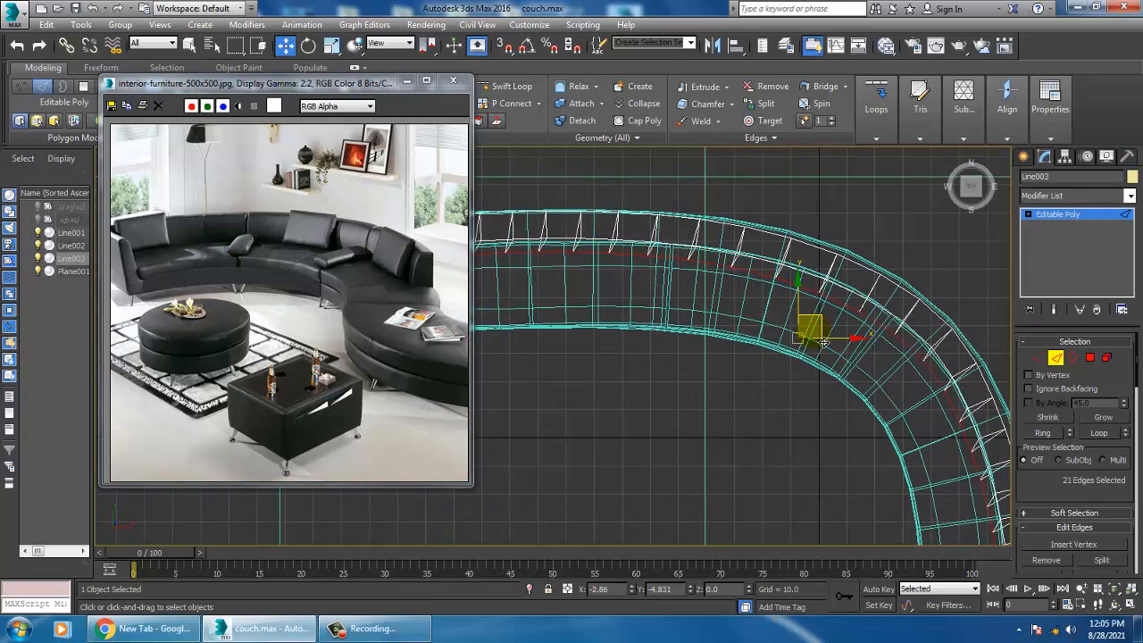
key("alt+w")
middle_click(854, 416)
key("alt+w")
key("F3")
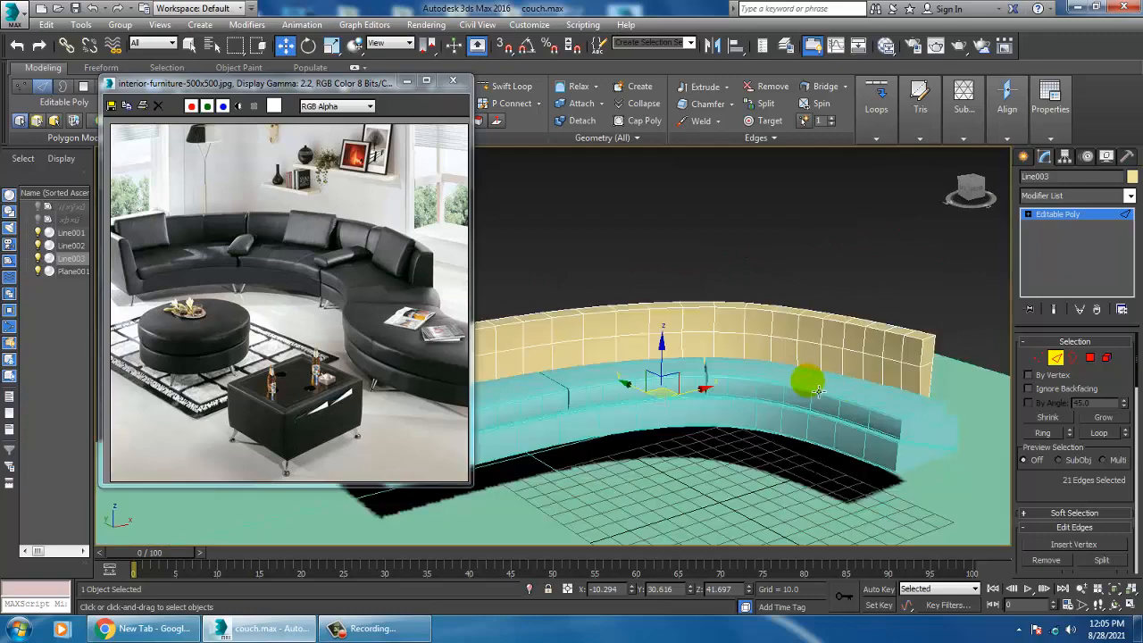
middle_click_drag(789, 397, 704, 362, "alt")
scroll(709, 357, "up", 3)
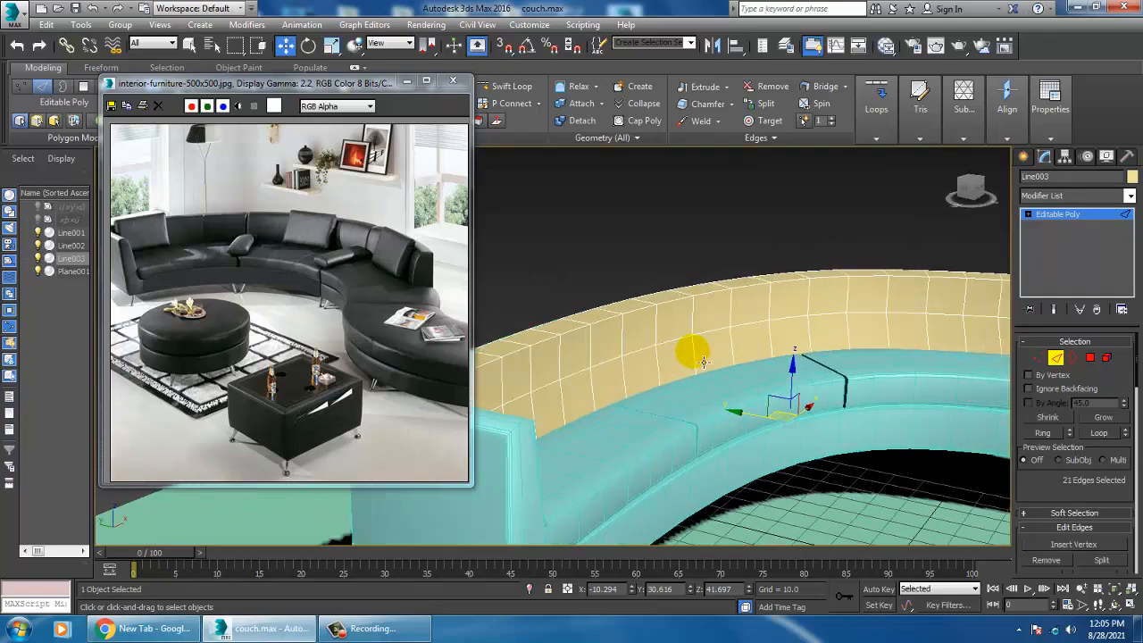
- Select only the seat-facing edges of the backrest's mid-height loop, leaving out the outer ones
key("alt+w")
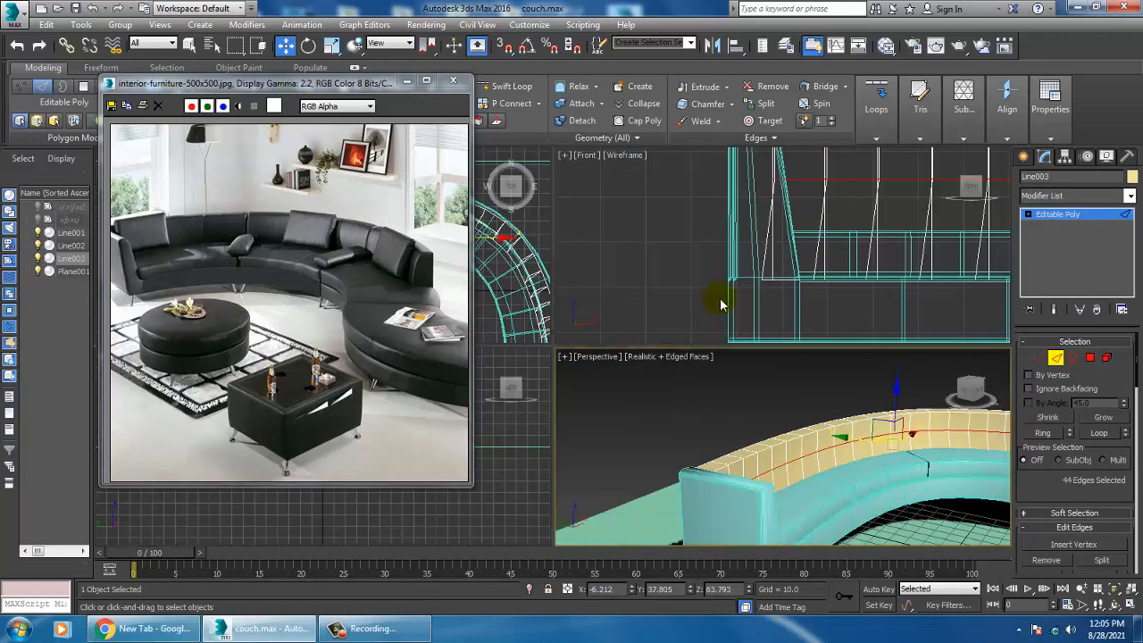
key("alt+w")
key("F3")
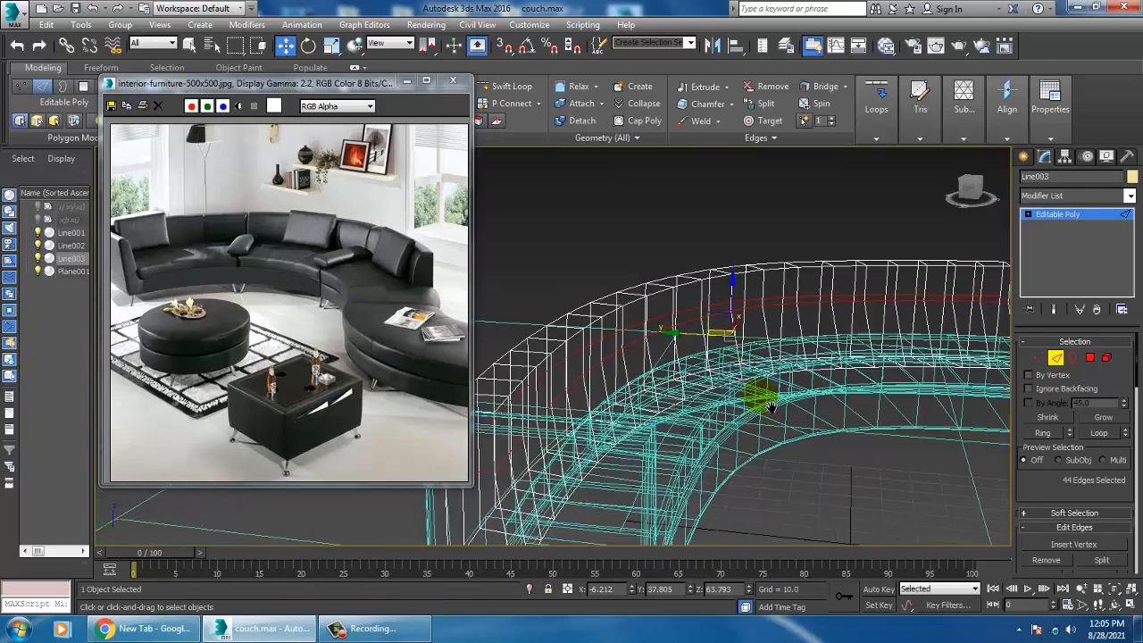
mouse_move(753, 401)
middle_mouse_down("alt")
mouse_move(786, 359)
mouse_move(613, 270)
middle_mouse_up("alt")
middle_click_drag(700, 290, 750, 341, "alt")
middle_click_drag(796, 372, 765, 408, "alt")
left_click_drag(793, 458, 795, 459, "alt")
middle_click_drag(795, 459, 766, 355, "alt")
middle_click_drag(804, 405, 855, 399, "alt")
key("F3")
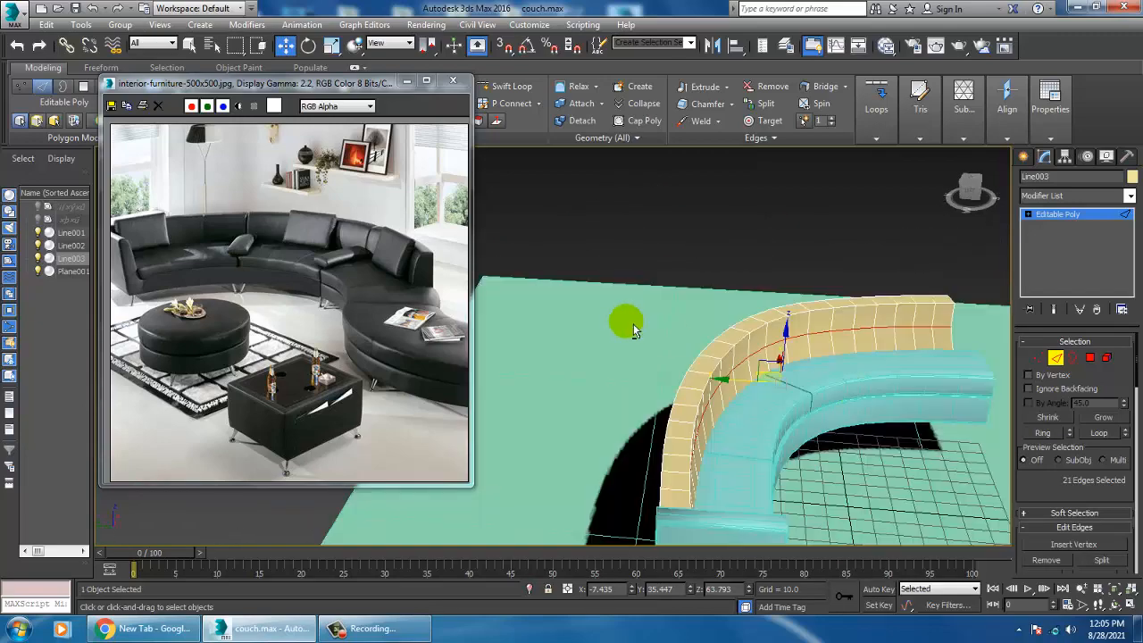
- Move the mid-height inner edges toward the seat to about X -11.35, Y 31.66
key("alt+w")
right_click(541, 266)
key("alt+w")
middle_click_drag(635, 263, 684, 268)
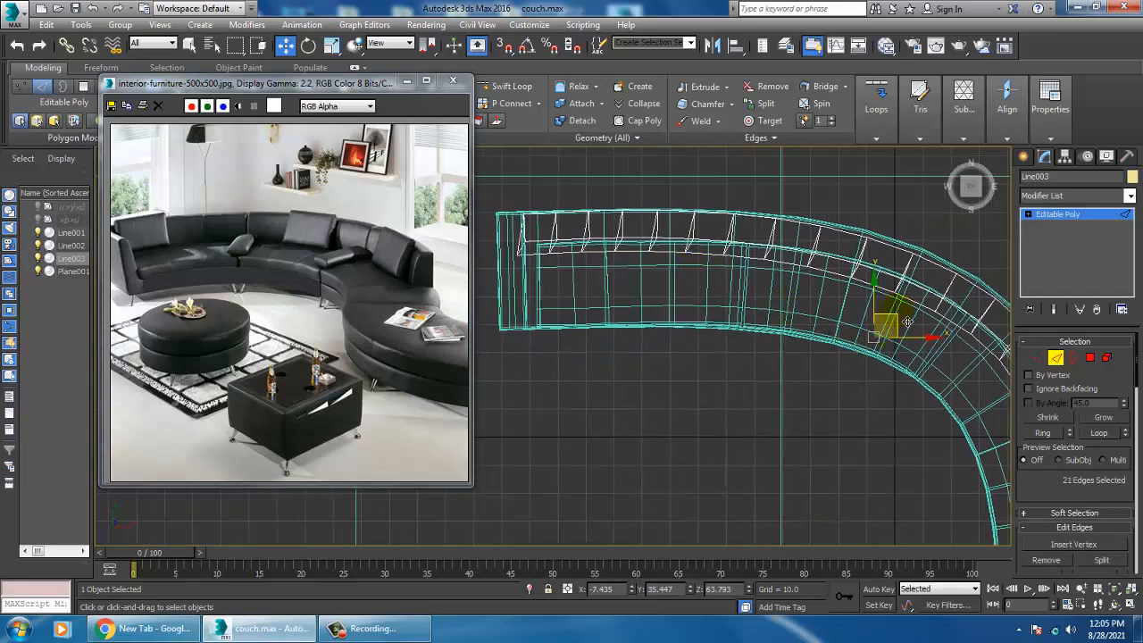
key("alt+w")
right_click(833, 428)
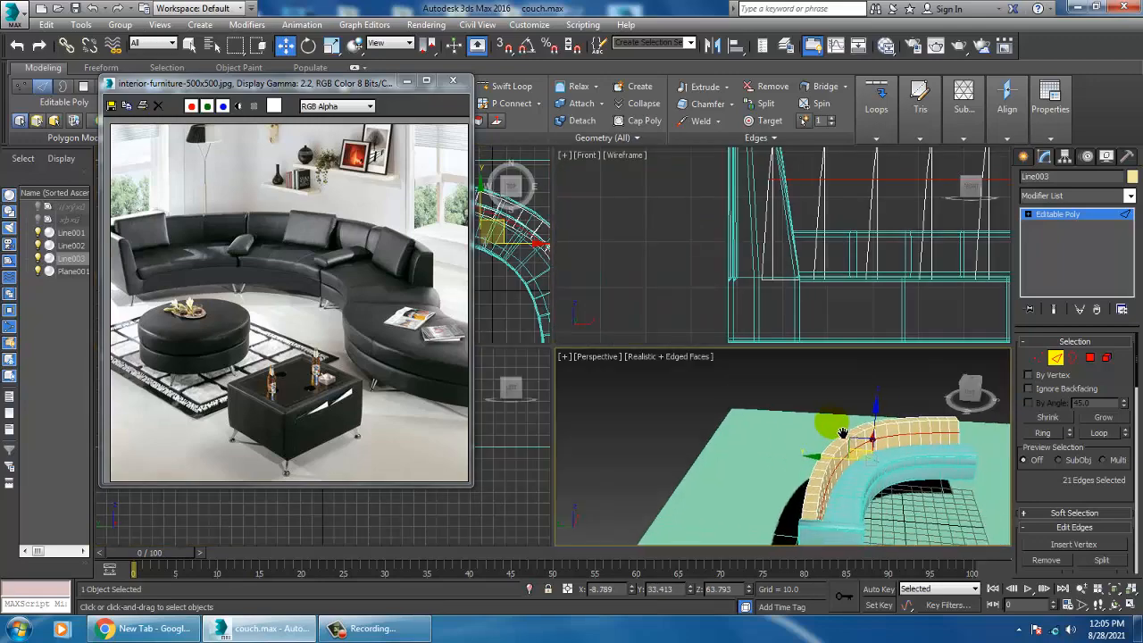
key("alt+w")
middle_click_drag(832, 429, 748, 390, "alt")
scroll(794, 381, "up", 4)
scroll(732, 382, "down", 4)
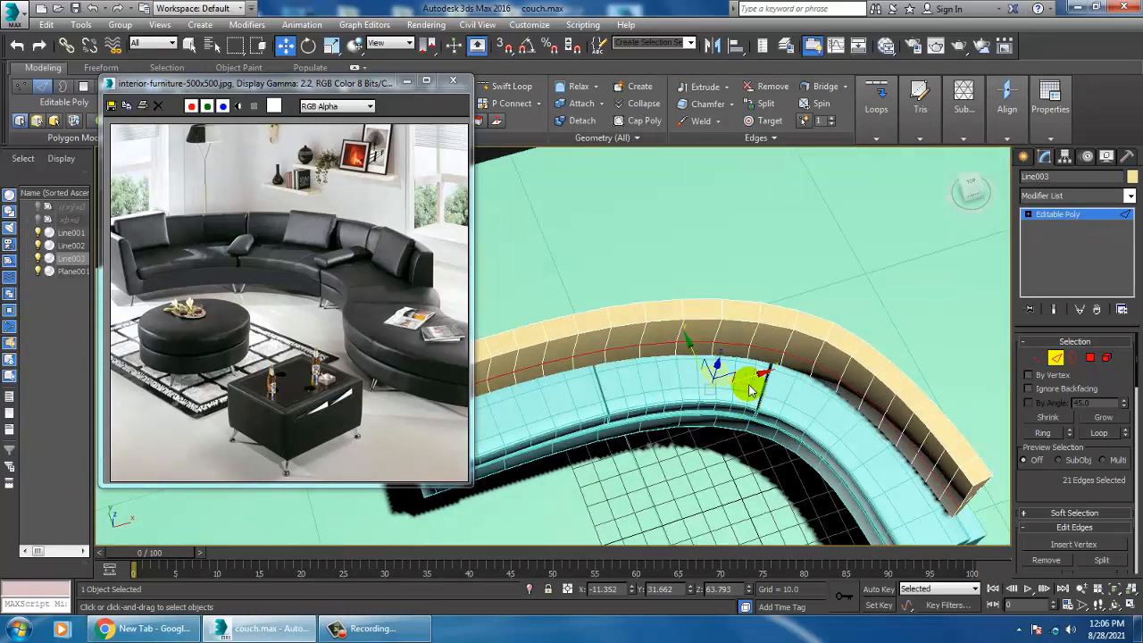
left_click_drag(755, 385, 756, 387)
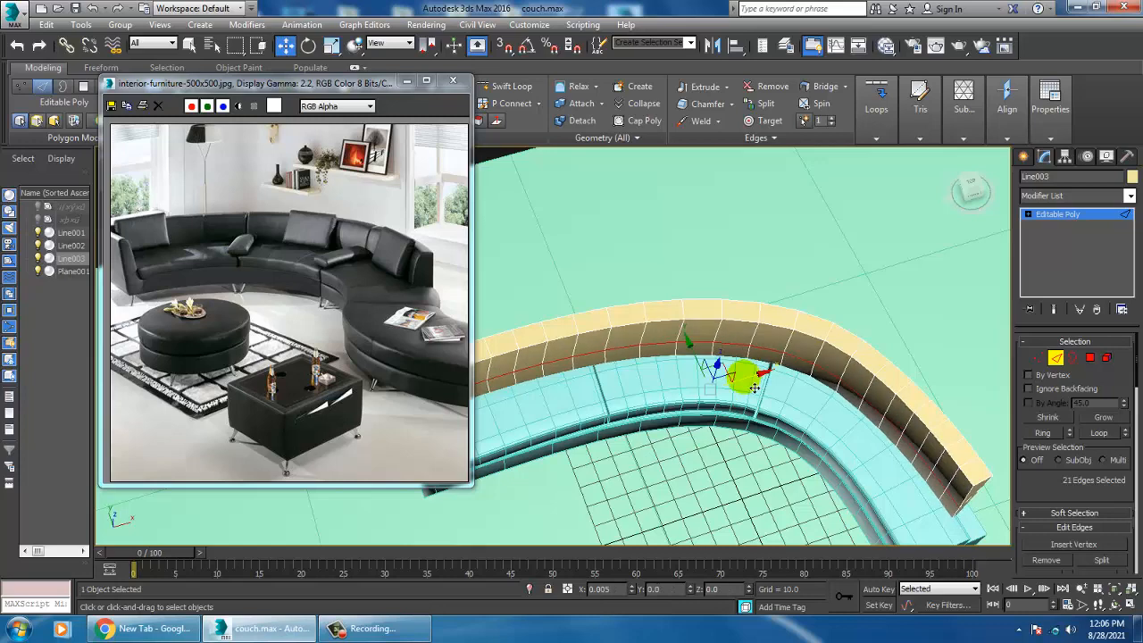
middle_click_drag(755, 386, 802, 359, "alt")
- Insert two vertical edge loops on the backrest with Swift Loop, three segments apart, each close beside an existing vertical edge
left_click(514, 90)
mouse_move(741, 303)
middle_mouse_down("alt")
mouse_move(774, 294)
mouse_move(749, 307)
middle_mouse_up("alt")
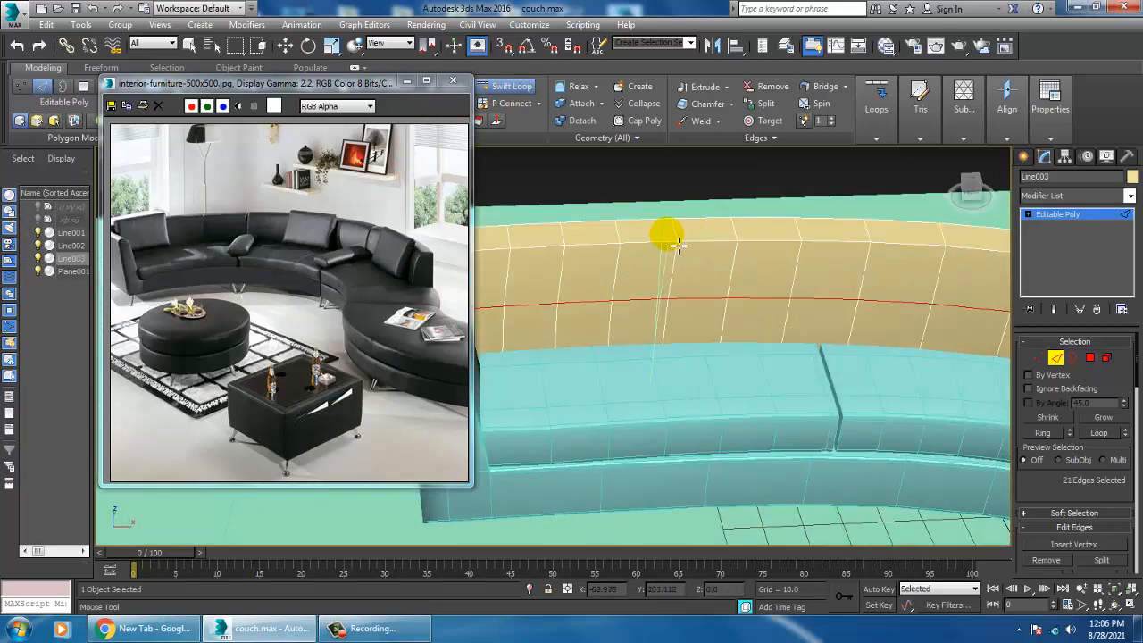
middle_click_drag(681, 258, 723, 356)
scroll(720, 353, "up", 3)
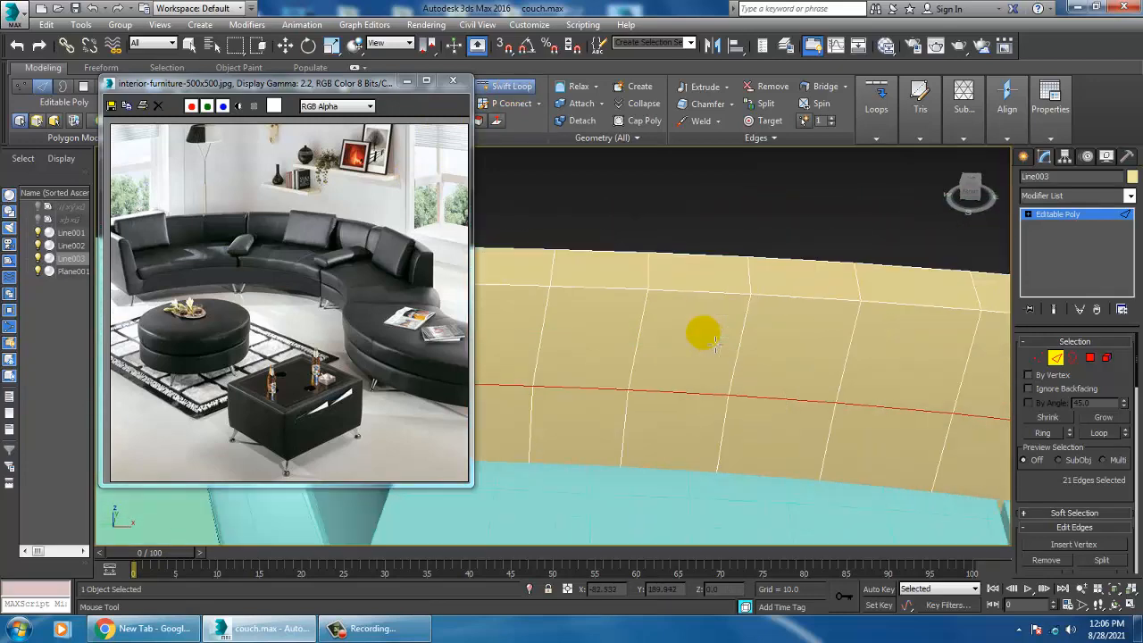
left_click(755, 305)
middle_click_drag(755, 304, 813, 300, "alt")
middle_click_drag(881, 307, 852, 312, "alt")
left_click(920, 288)
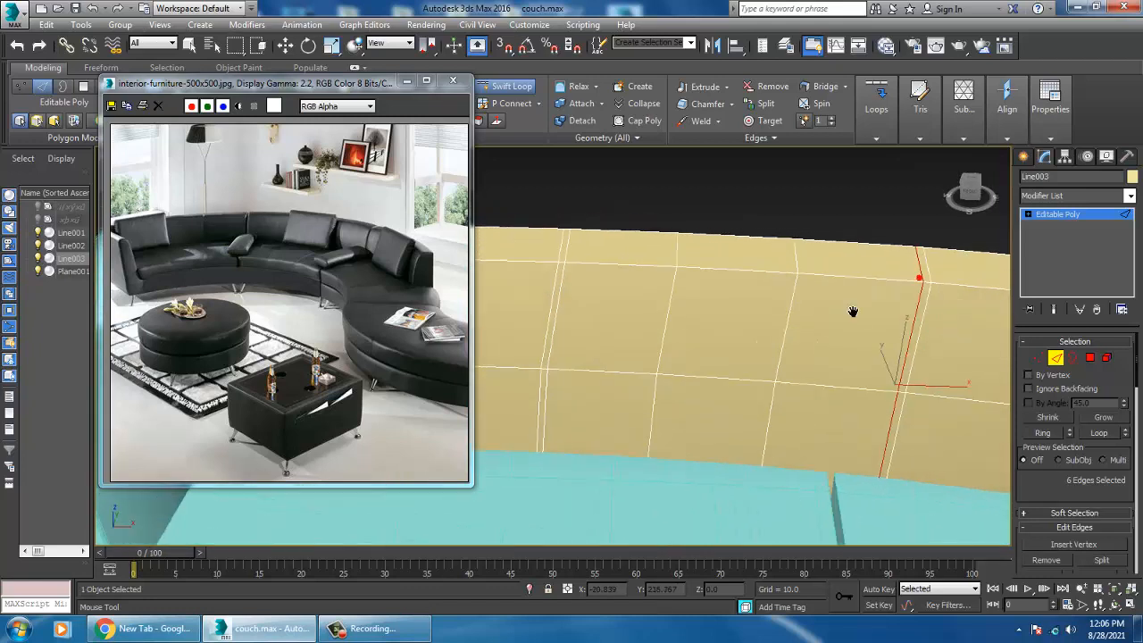
right_click(852, 312)
- Select the polygons of the first narrow vertical strip around the backrest and delete them
middle_click_drag(644, 332, 643, 348, "alt")
middle_click_drag(580, 311, 651, 309)
left_click(602, 289)
scroll(602, 289, "up", 4)
scroll(640, 321, "down", 3)
double_click(689, 350)
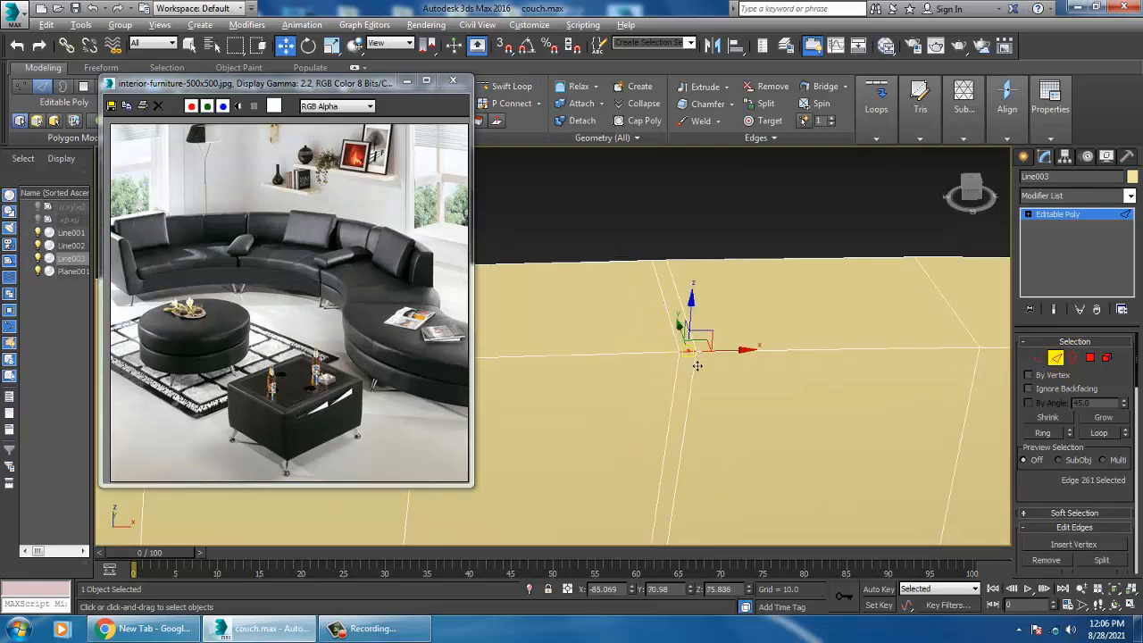
left_click(1090, 358)
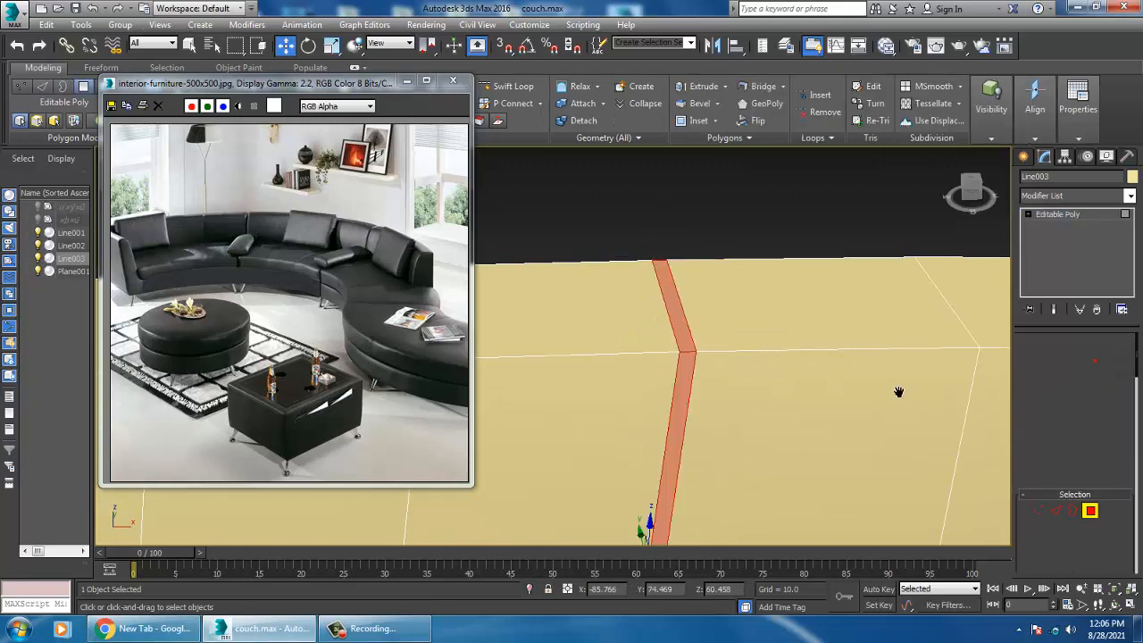
scroll(864, 367, "down", 5)
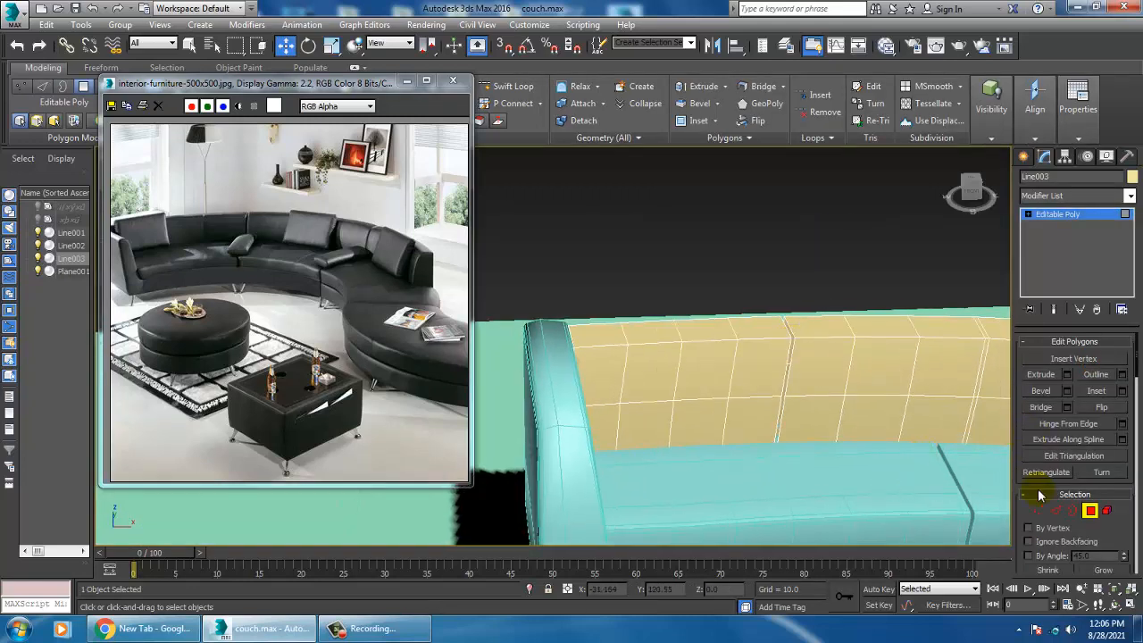
- Cap the two open borders on either side of the gap in the backrest
left_click(1058, 509)
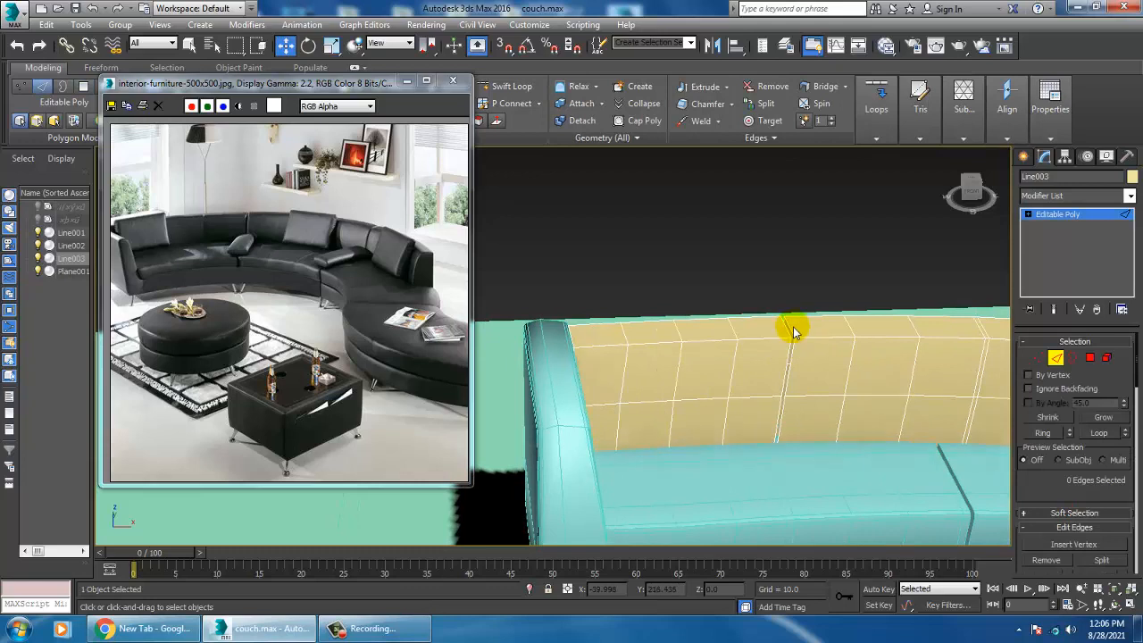
left_click(1074, 358)
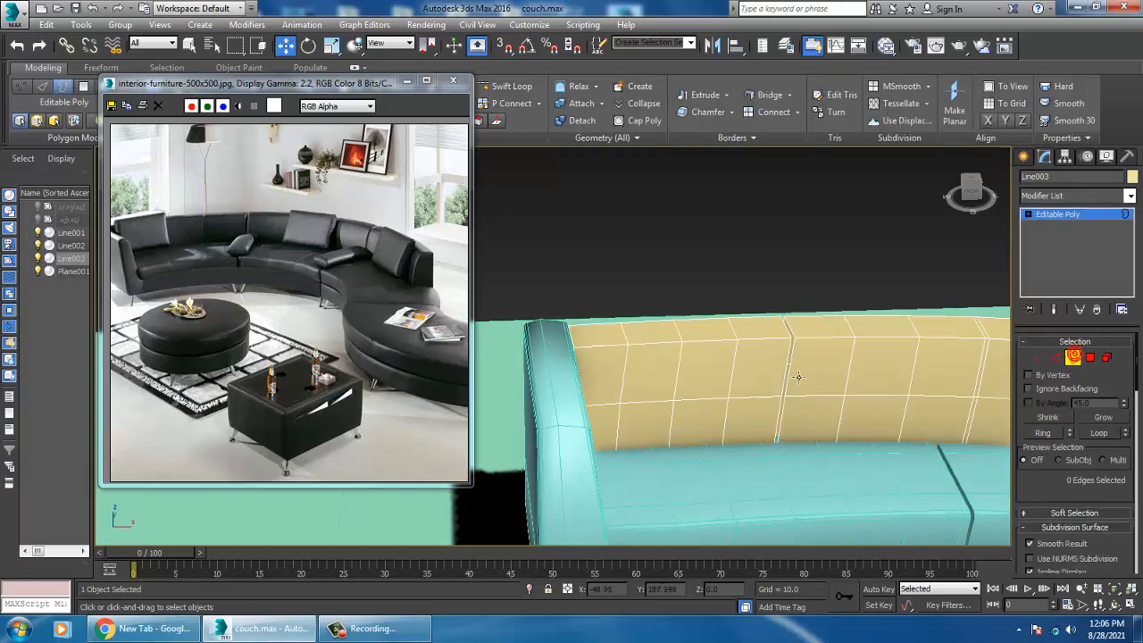
right_click(800, 378)
left_click(709, 396)
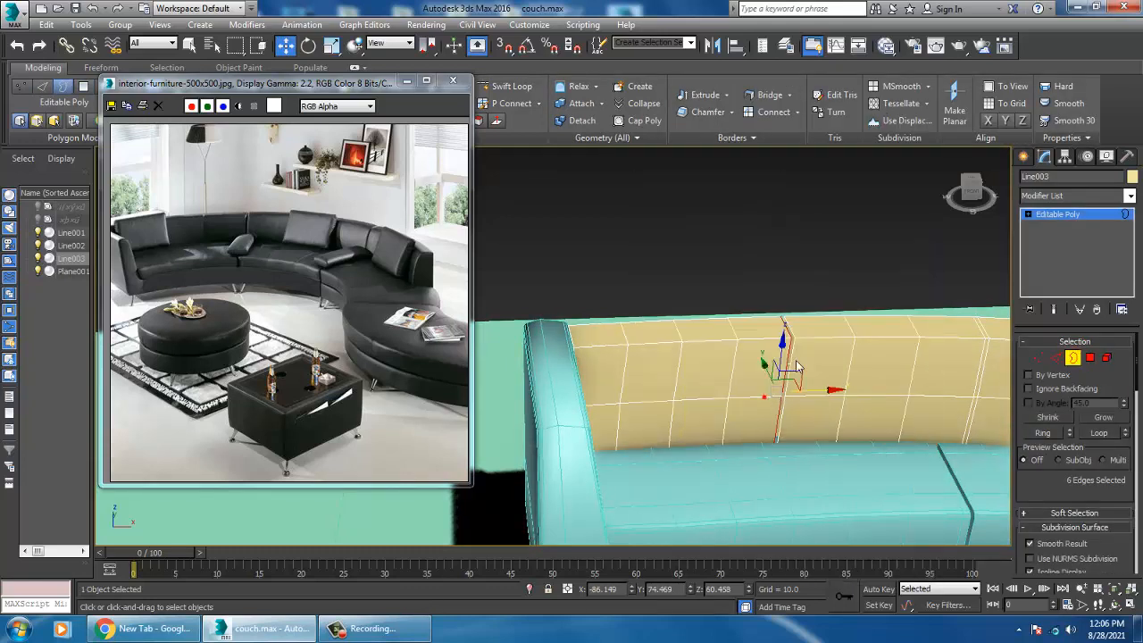
left_click(790, 354)
right_click(790, 353)
left_click(758, 390)
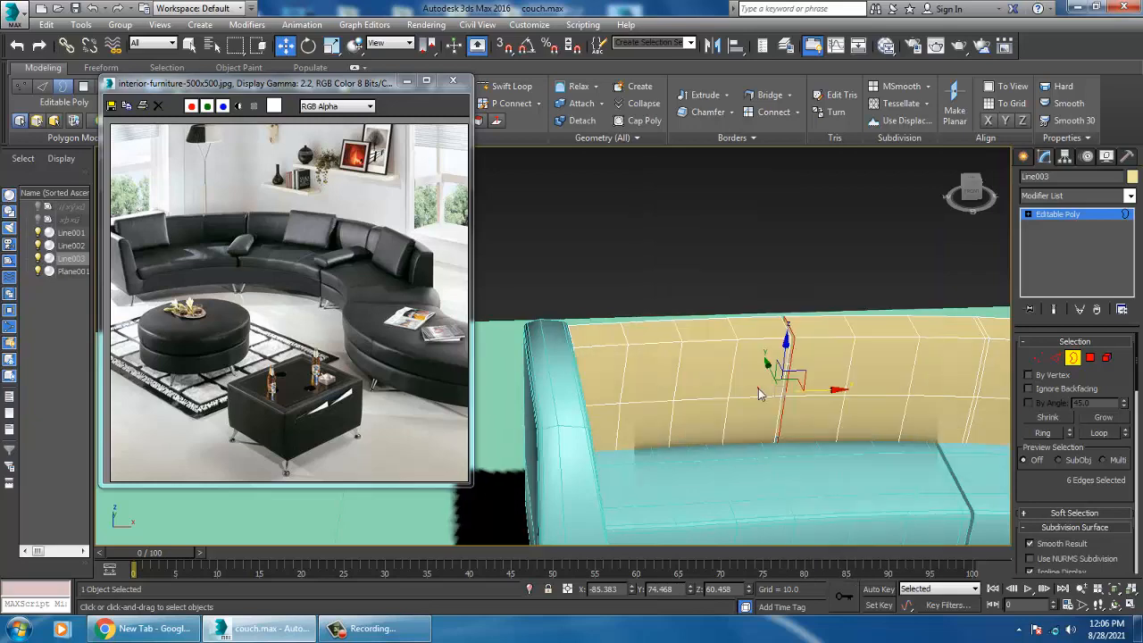
- Select the polygons of the second narrow vertical strip around the backrest and delete them
middle_click_drag(758, 388, 803, 356, "alt")
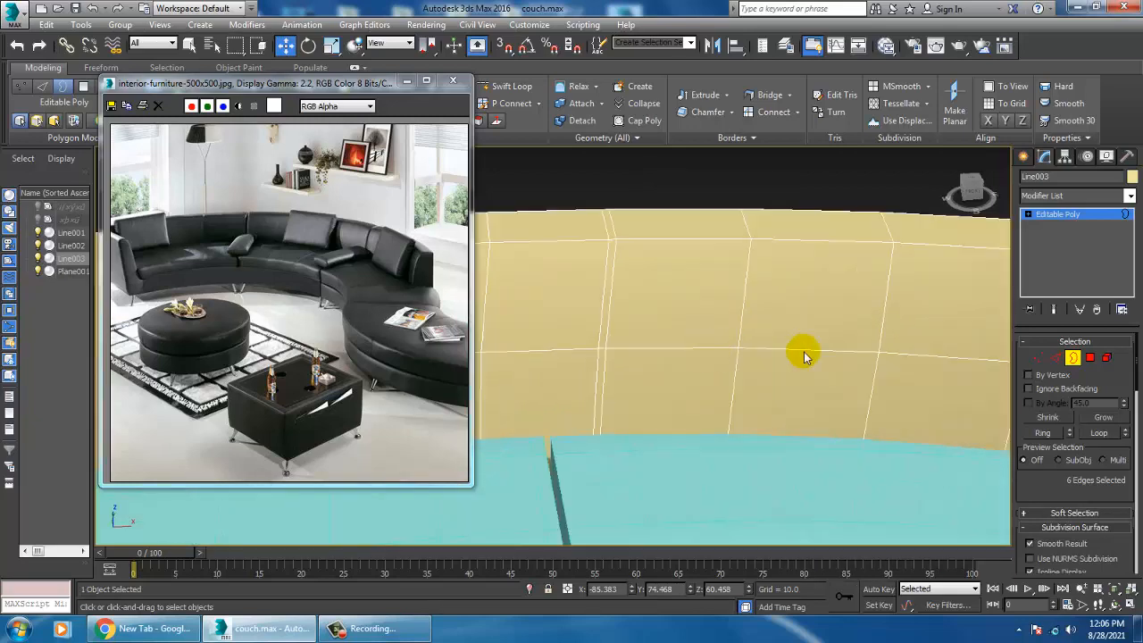
left_click(1056, 357)
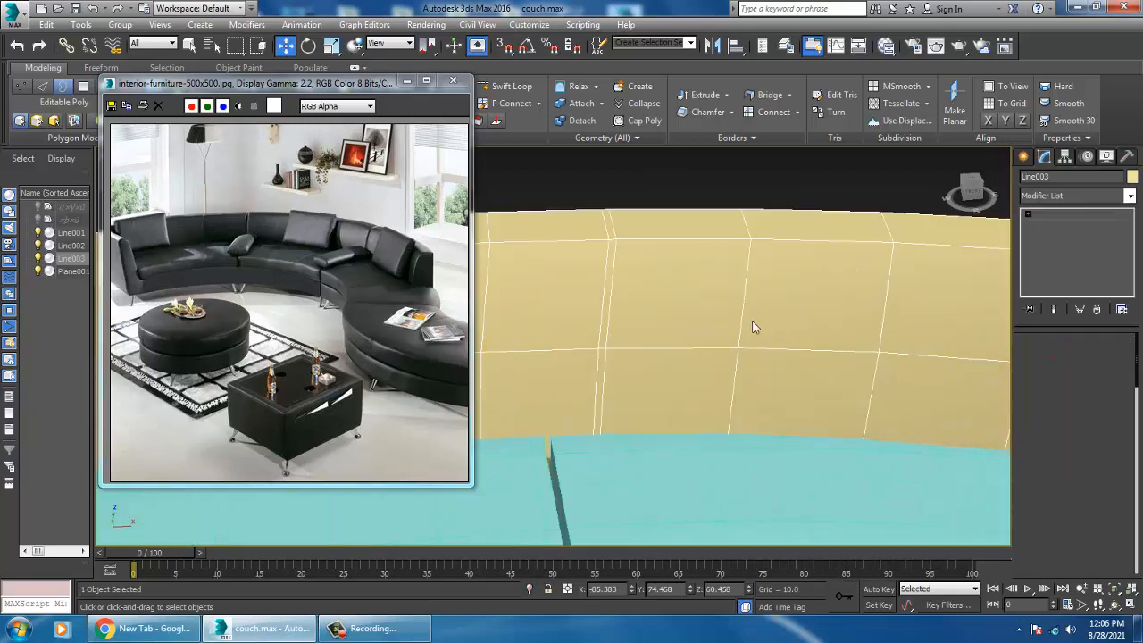
left_click(612, 360)
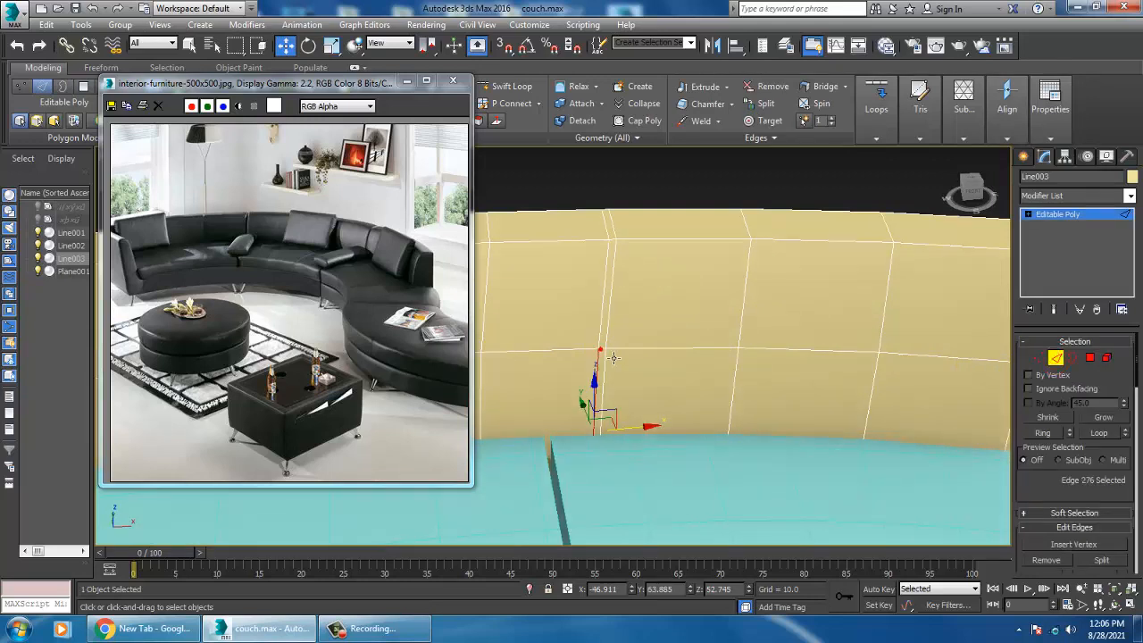
left_click(612, 361)
scroll(612, 360, "up", 5)
left_click(611, 360)
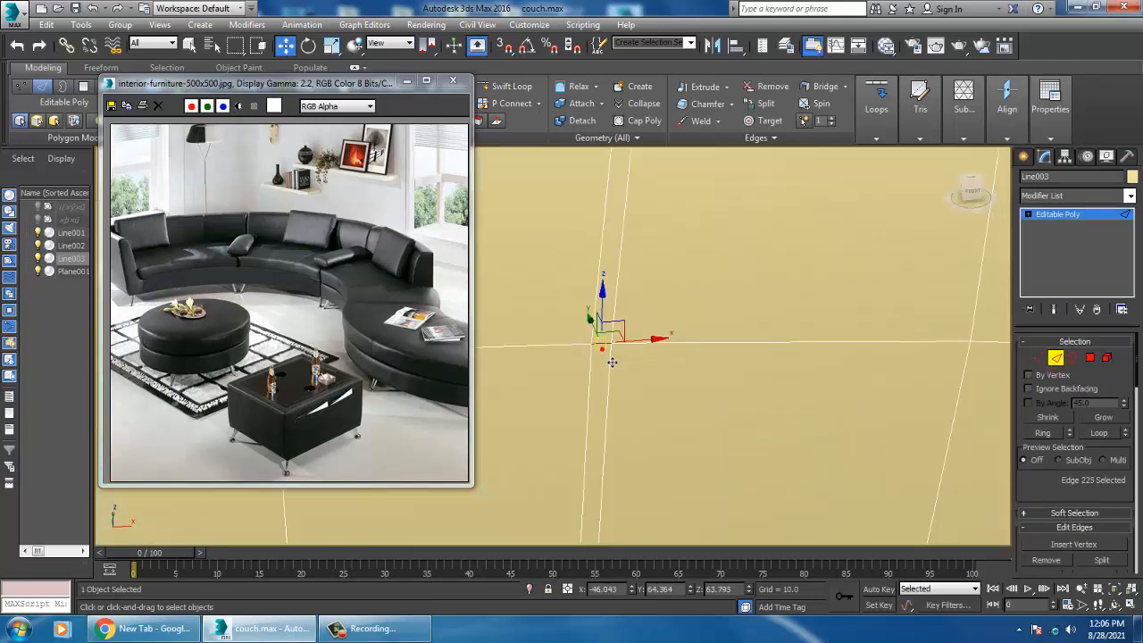
key("alt+r")
left_click(1091, 358, "ctrl")
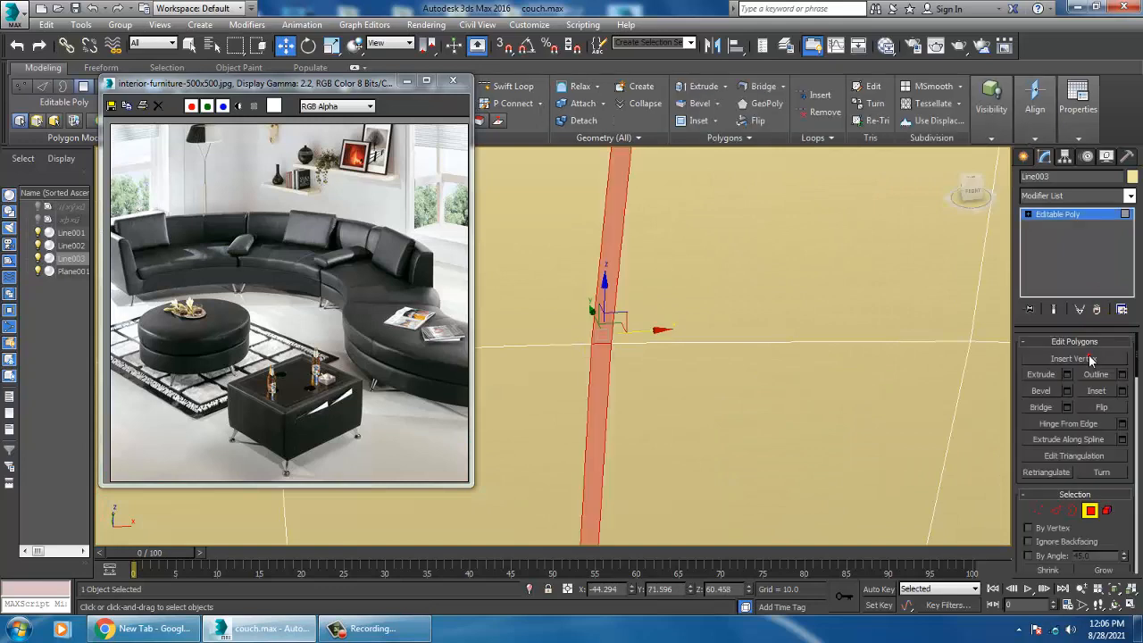
- Cap the two open borders on either side of the backrest's second gap
left_click(1073, 510)
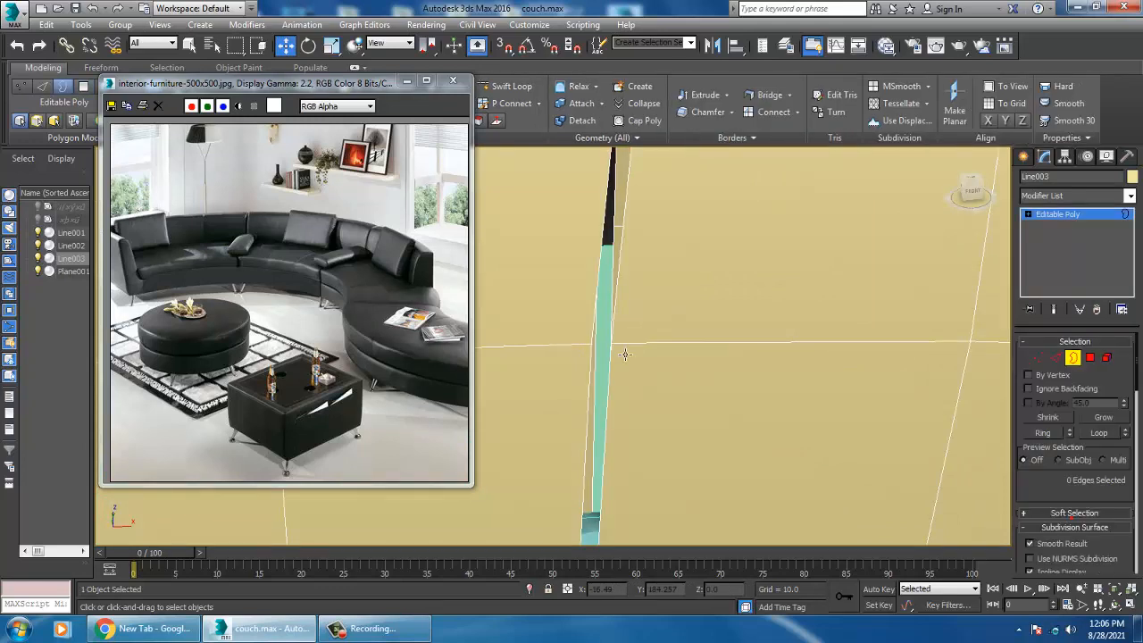
left_click(625, 309)
right_click(613, 294)
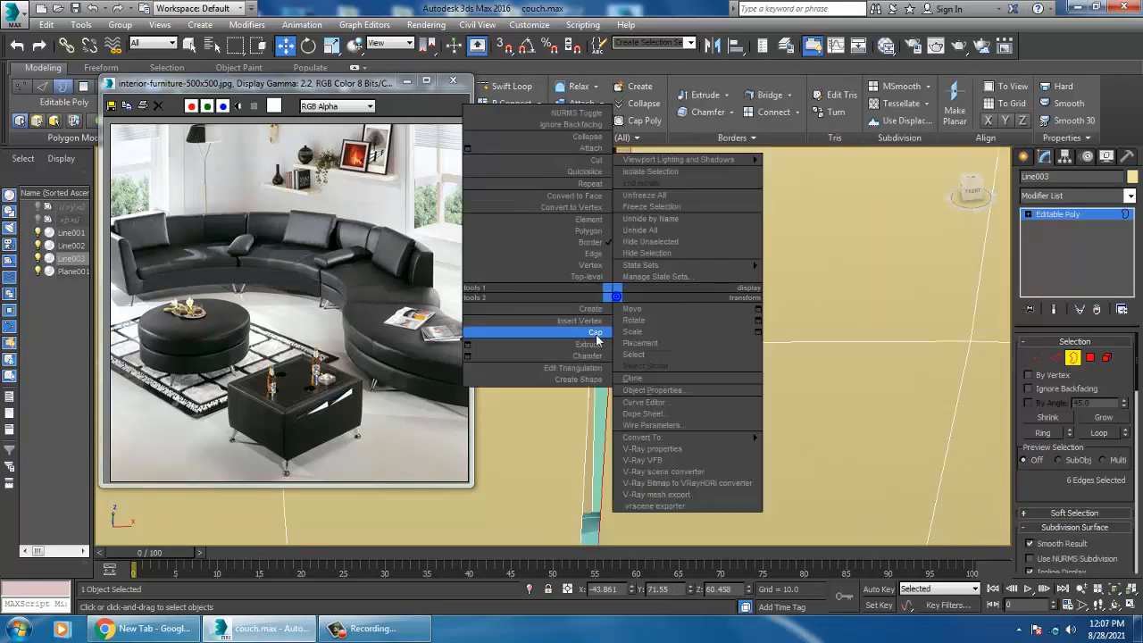
left_click(603, 338)
left_click(599, 285)
right_click(594, 280)
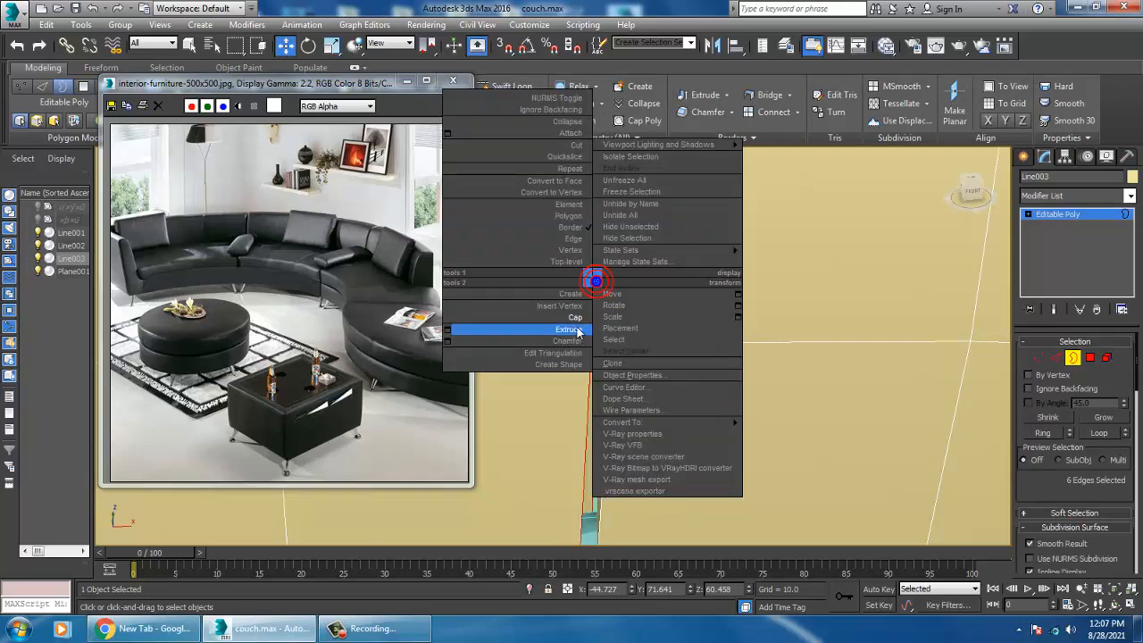
left_click(577, 318)
- Insert two more vertical edge loops farther along the backrest with Swift Loop, four segments apart, each close beside an existing vertical edge
scroll(679, 277, "down", 5)
middle_click_drag(804, 303, 745, 316)
scroll(807, 276, "up", 4)
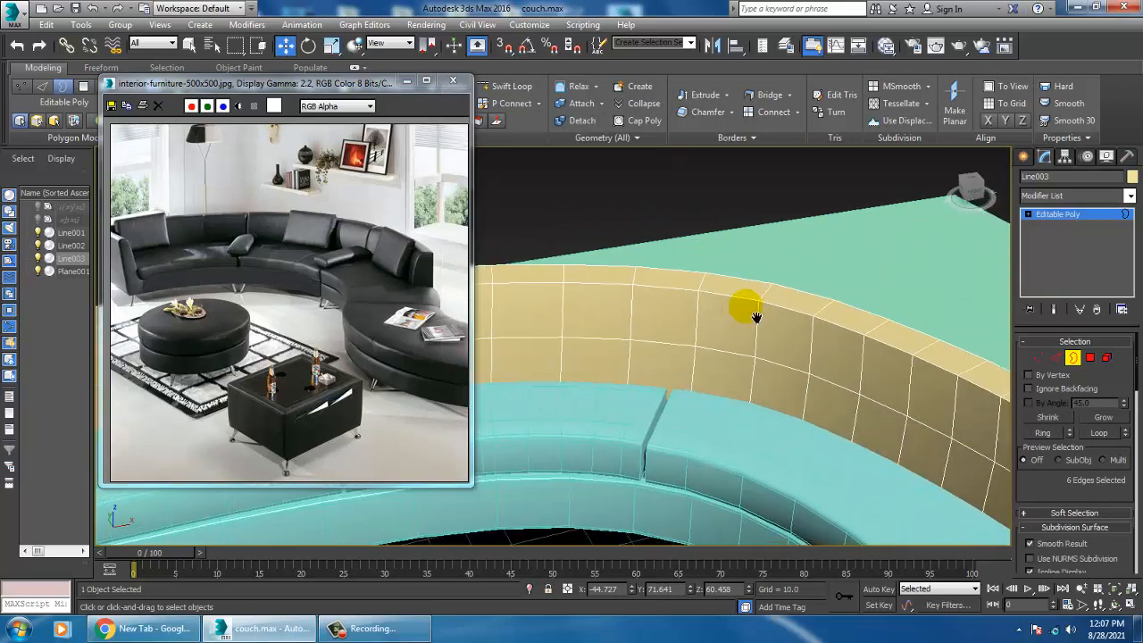
left_click(533, 93)
middle_click_drag(651, 324, 696, 322, "alt")
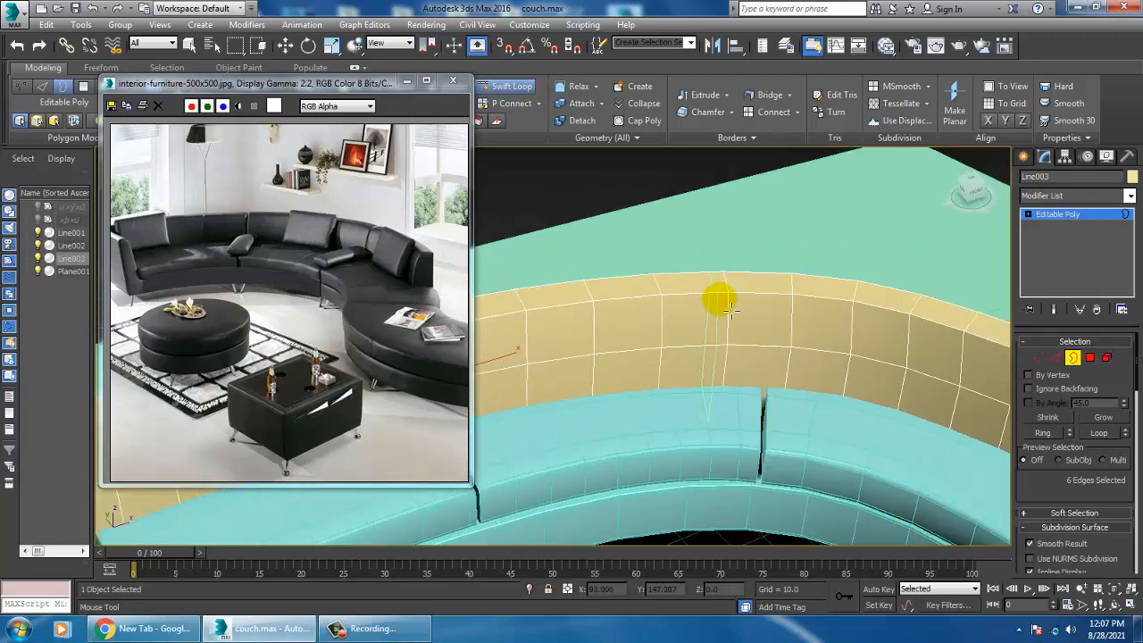
scroll(705, 291, "up", 5)
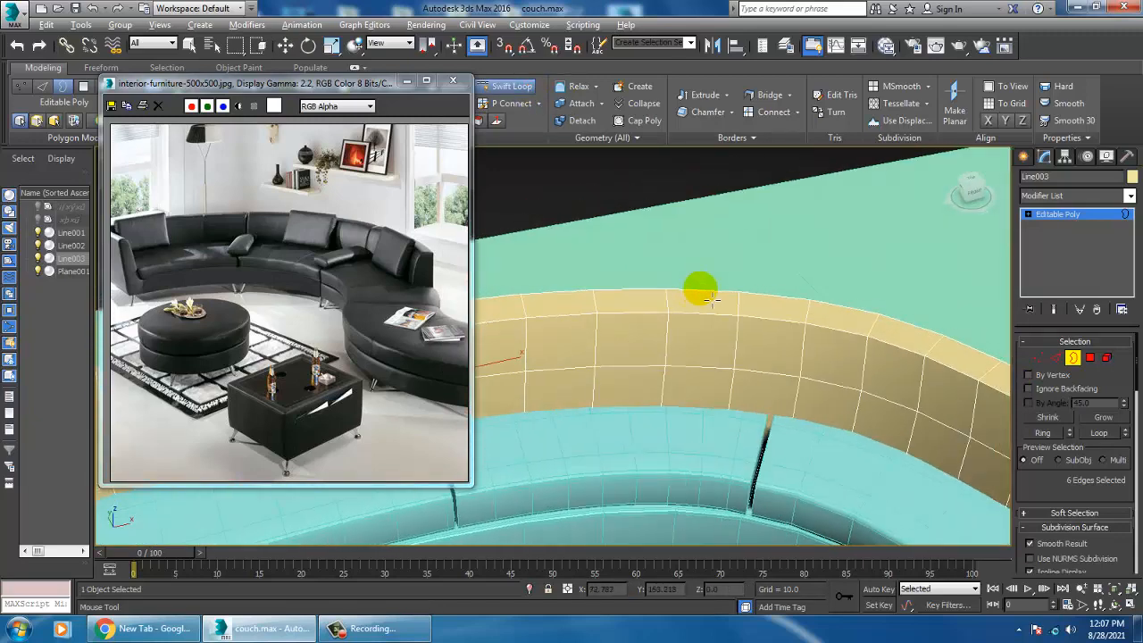
middle_click_drag(767, 384, 723, 301, "alt")
scroll(729, 281, "down", 5)
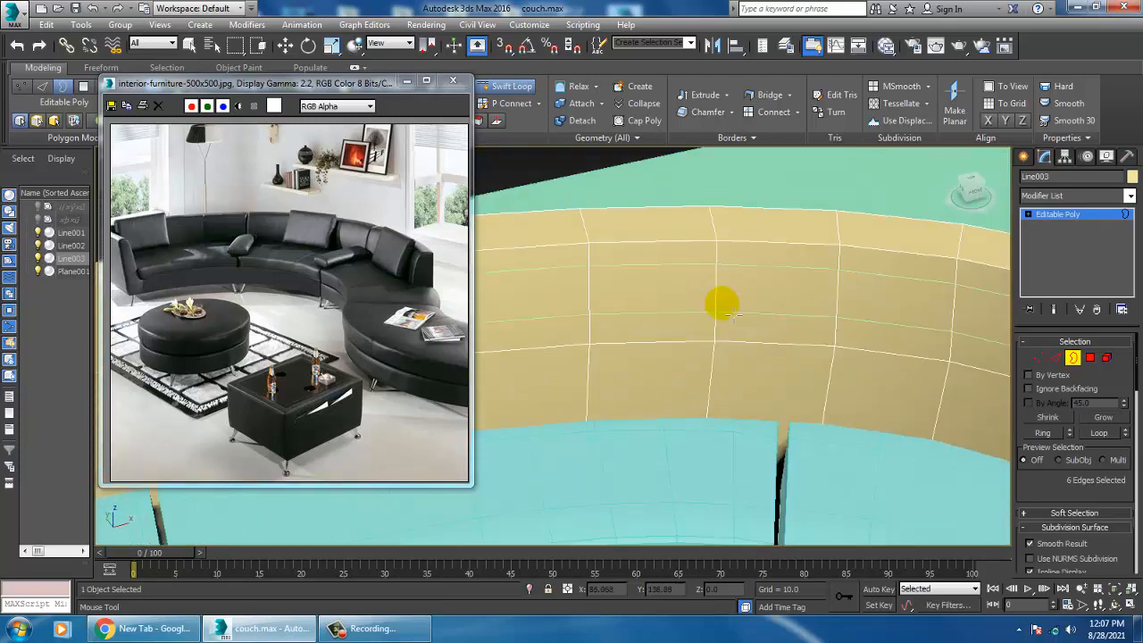
scroll(919, 323, "down", 5)
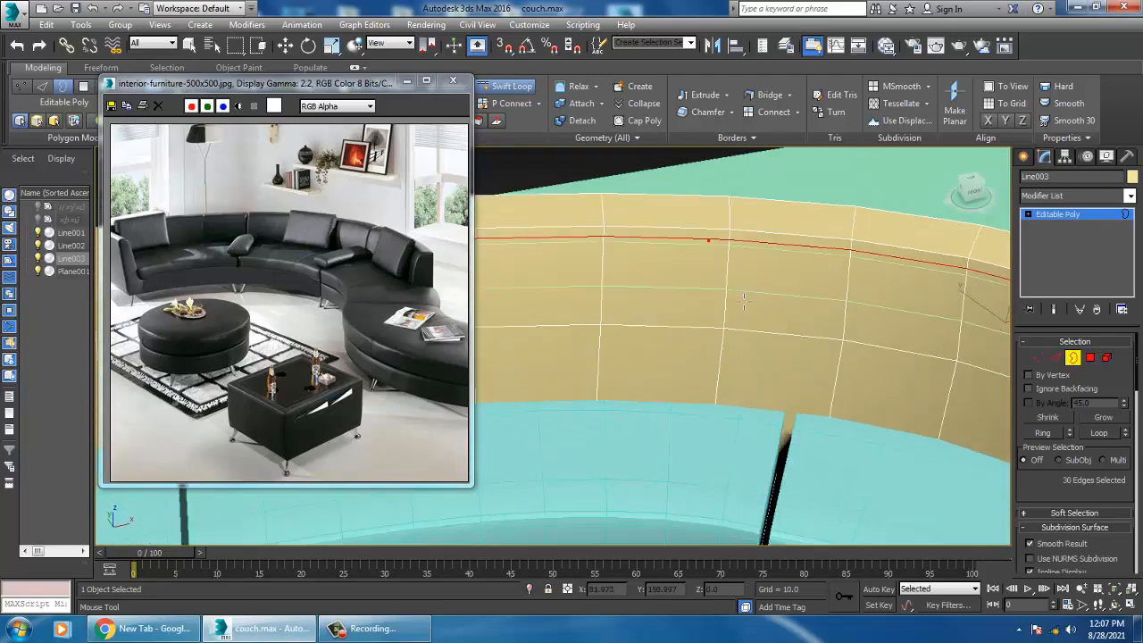
middle_click_drag(804, 300, 831, 325)
scroll(785, 293, "up", 5)
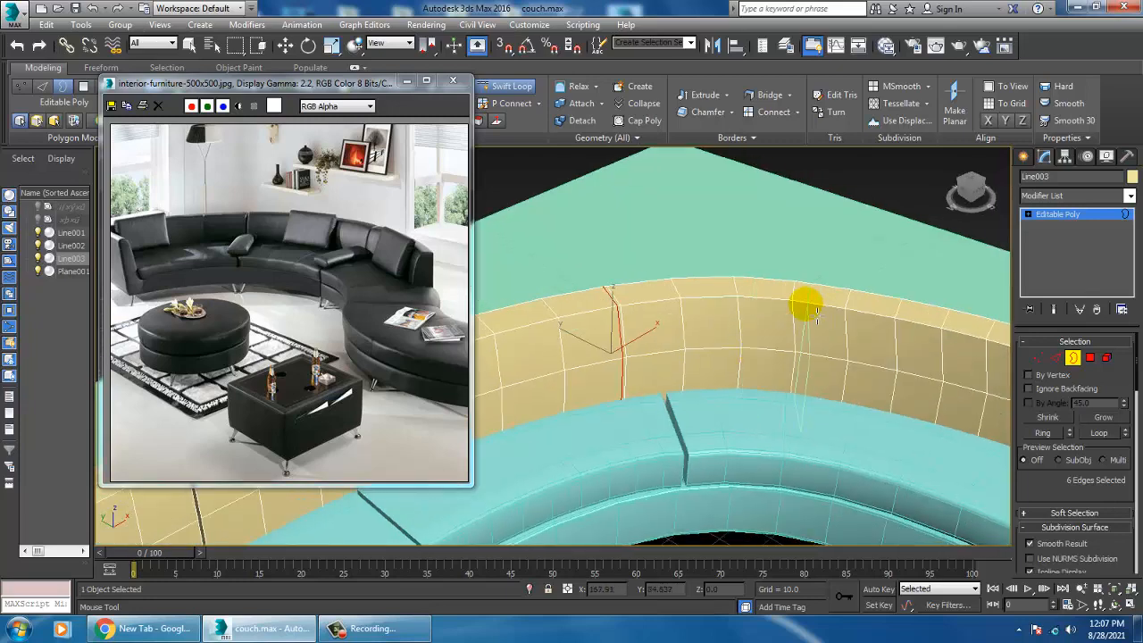
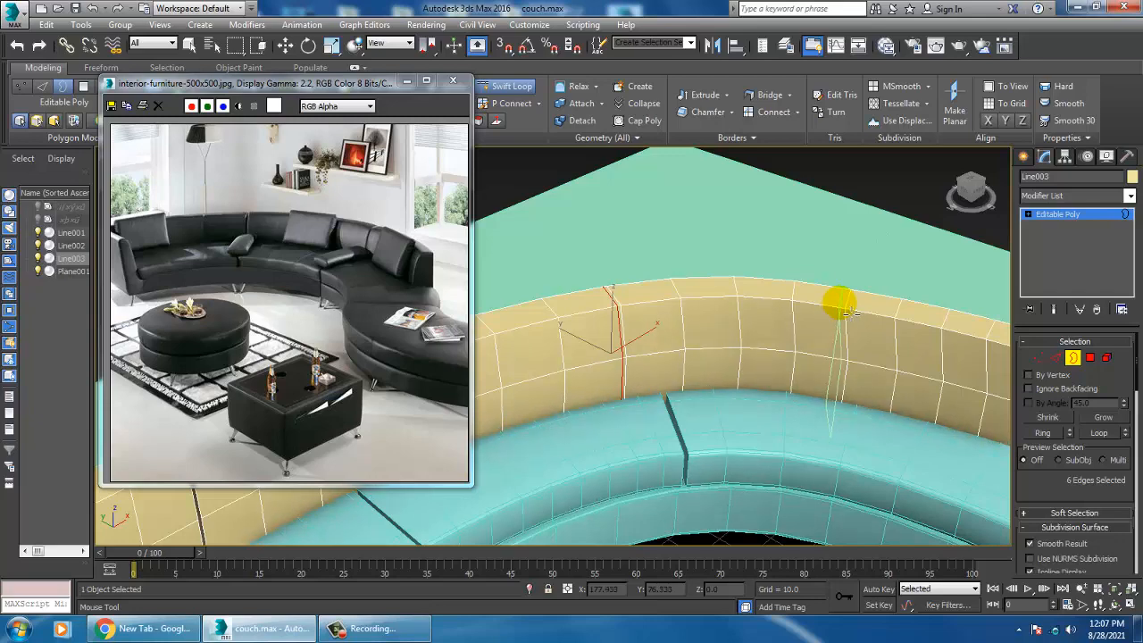
left_click(848, 312)
middle_click_drag(845, 339, 812, 313, "alt")
right_click(811, 313)
- Select the polygon ring of the third narrow vertical strip on the backrest and delete it
scroll(811, 314, "up", 4)
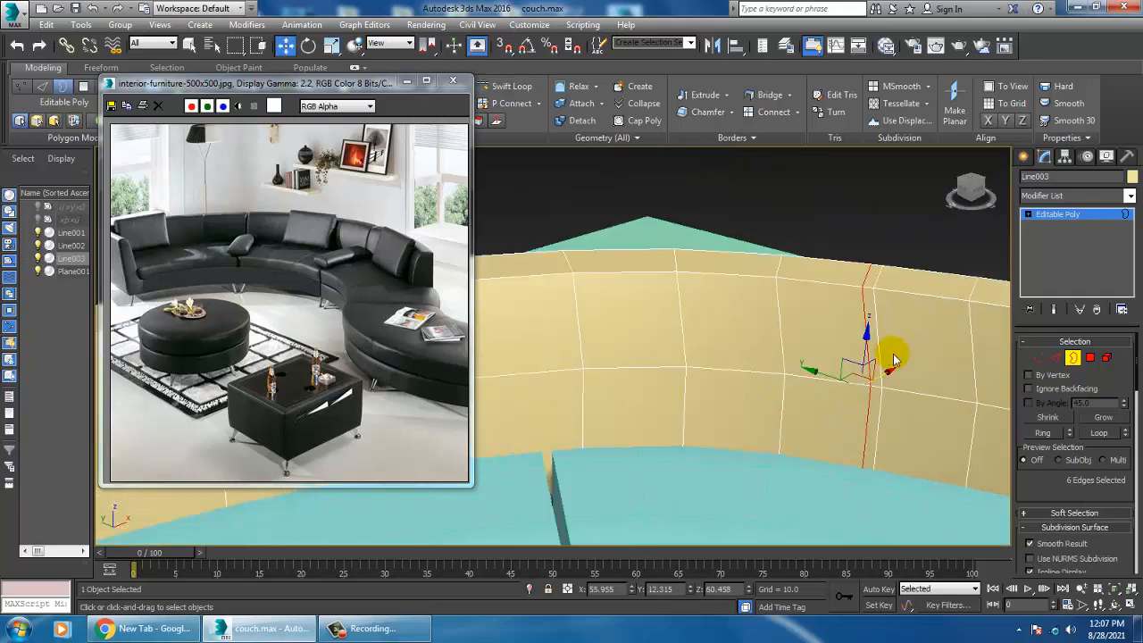
left_click(1054, 359)
middle_click_drag(665, 299, 710, 375)
scroll(710, 375, "up", 3)
middle_click_drag(580, 388, 741, 339)
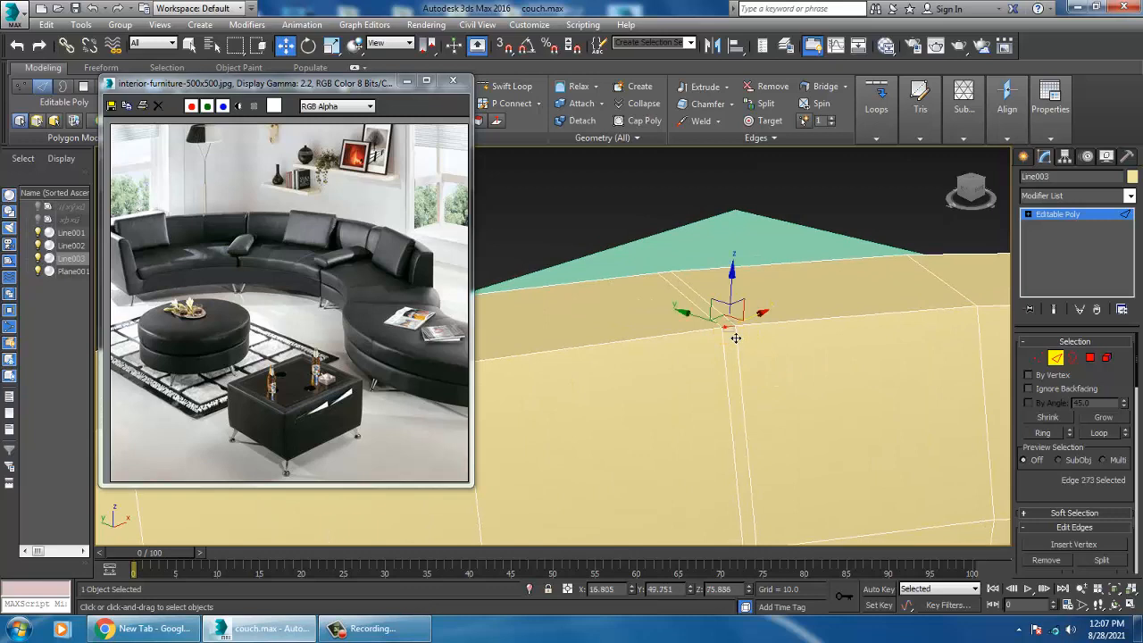
left_click(1089, 358, "ctrl")
scroll(901, 385, "down", 4)
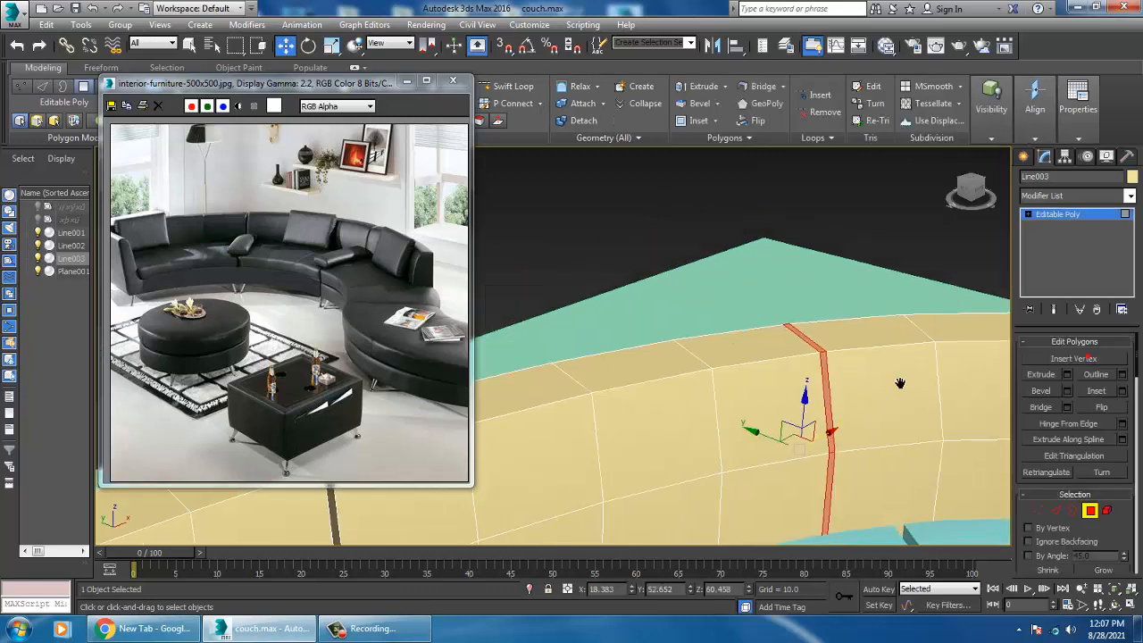
middle_click_drag(901, 385, 793, 339)
key("Delete")
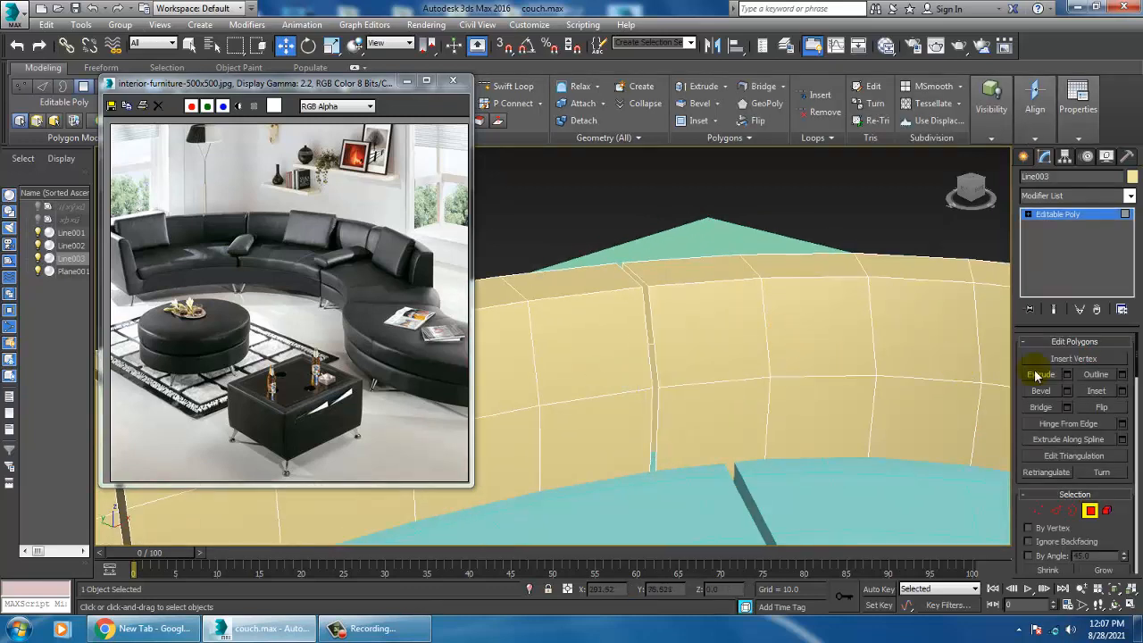
- Cap both open borders at the backrest's third gap
left_click(1072, 512)
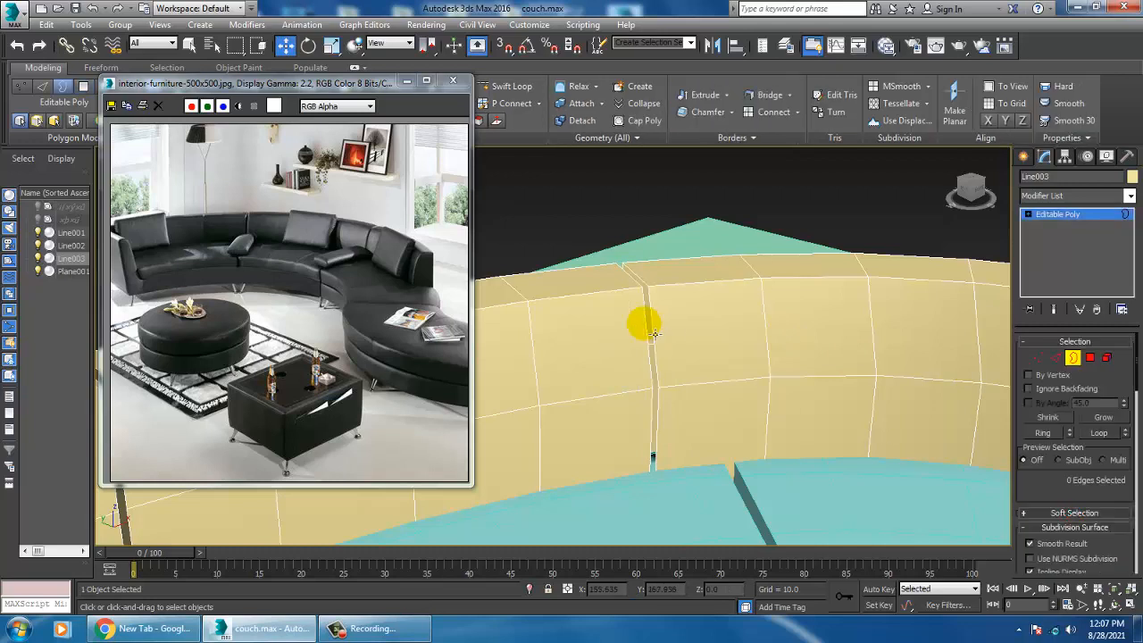
left_click(664, 334)
right_click(651, 321)
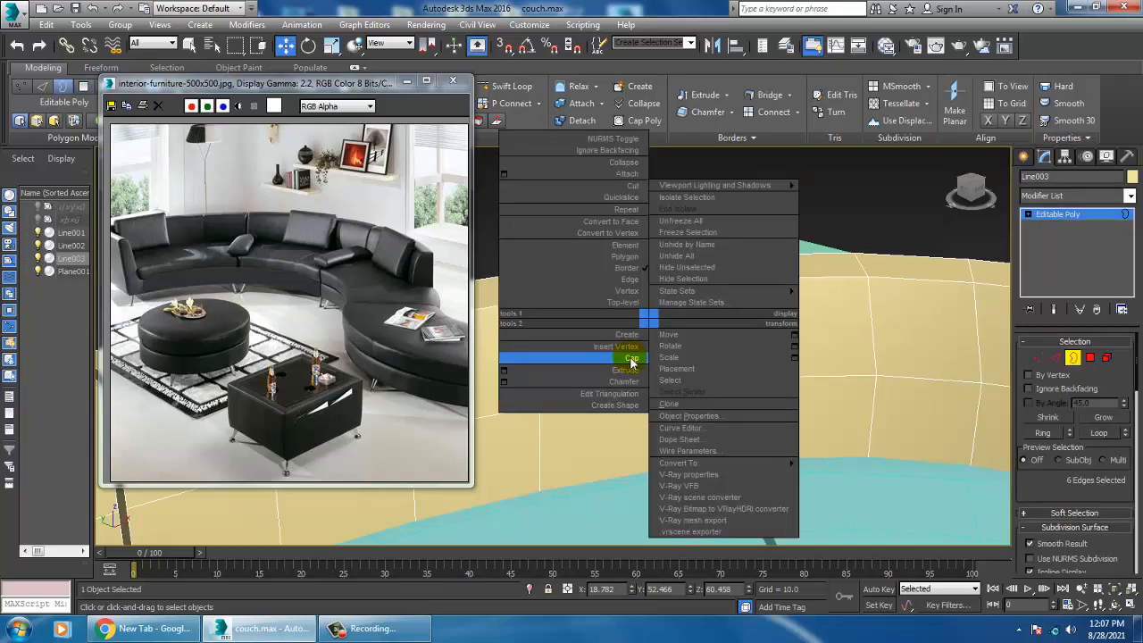
left_click(630, 357)
left_click(651, 321)
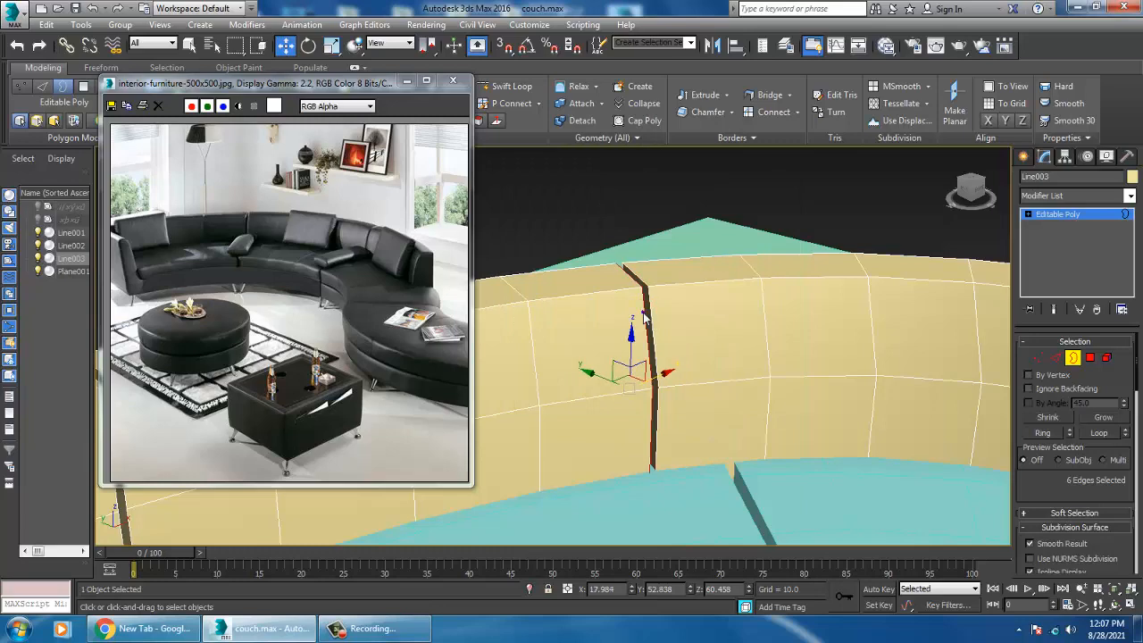
right_click(641, 310)
left_click(629, 348)
- Select the polygon ring of the fourth narrow vertical strip on the backrest and delete it
scroll(634, 349, "down", 5)
middle_click_drag(770, 353, 748, 354, "alt")
scroll(767, 348, "up", 6)
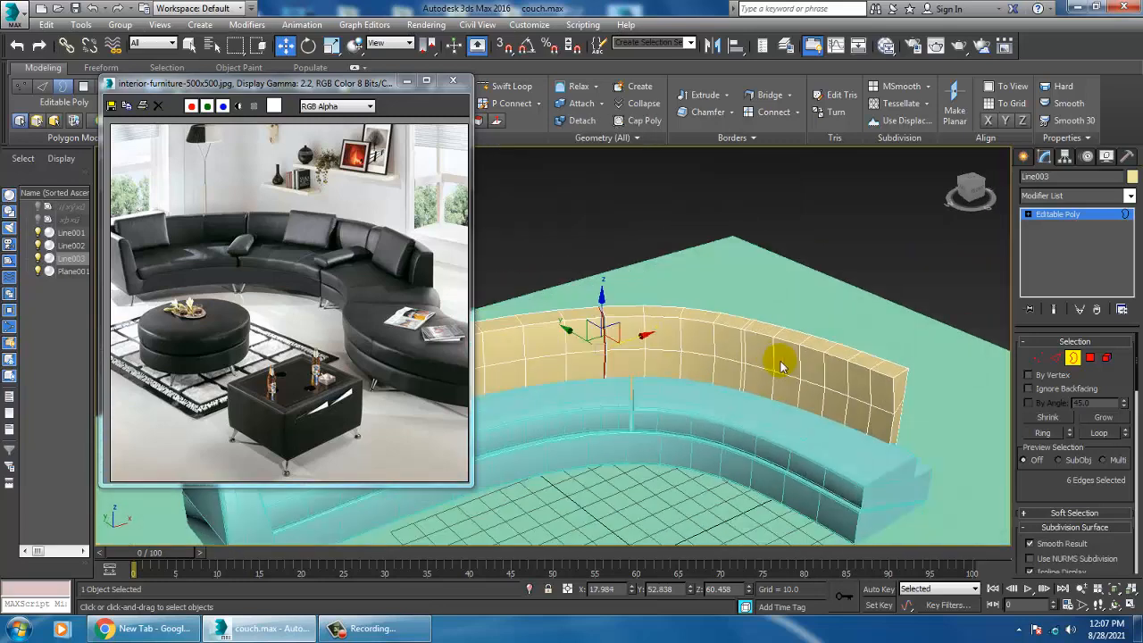
left_click(1056, 358)
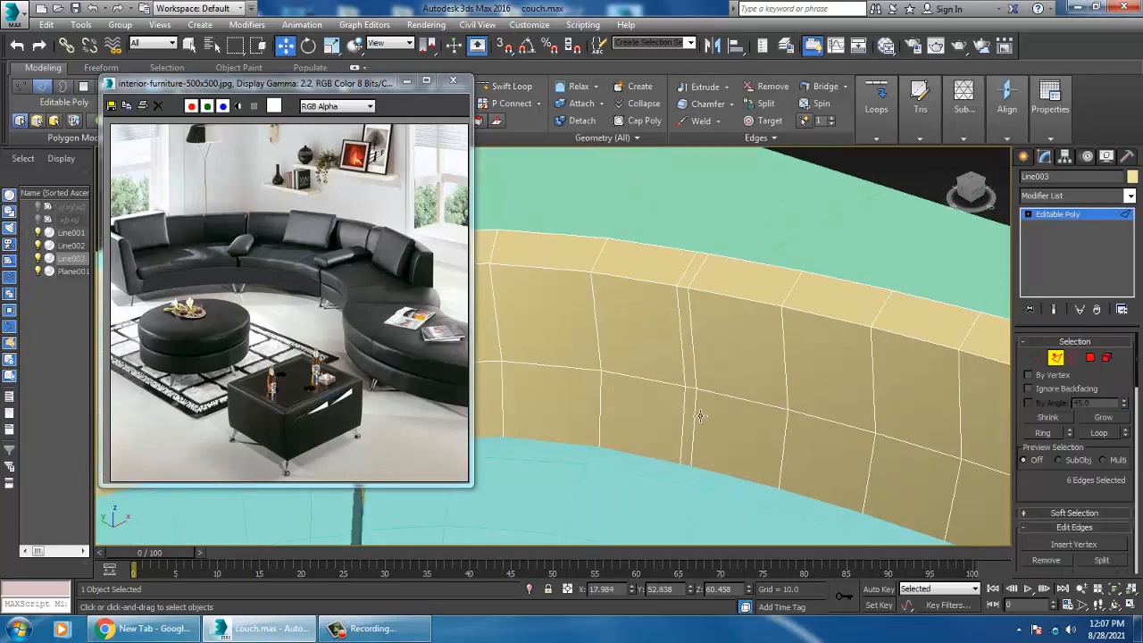
key("alt+r")
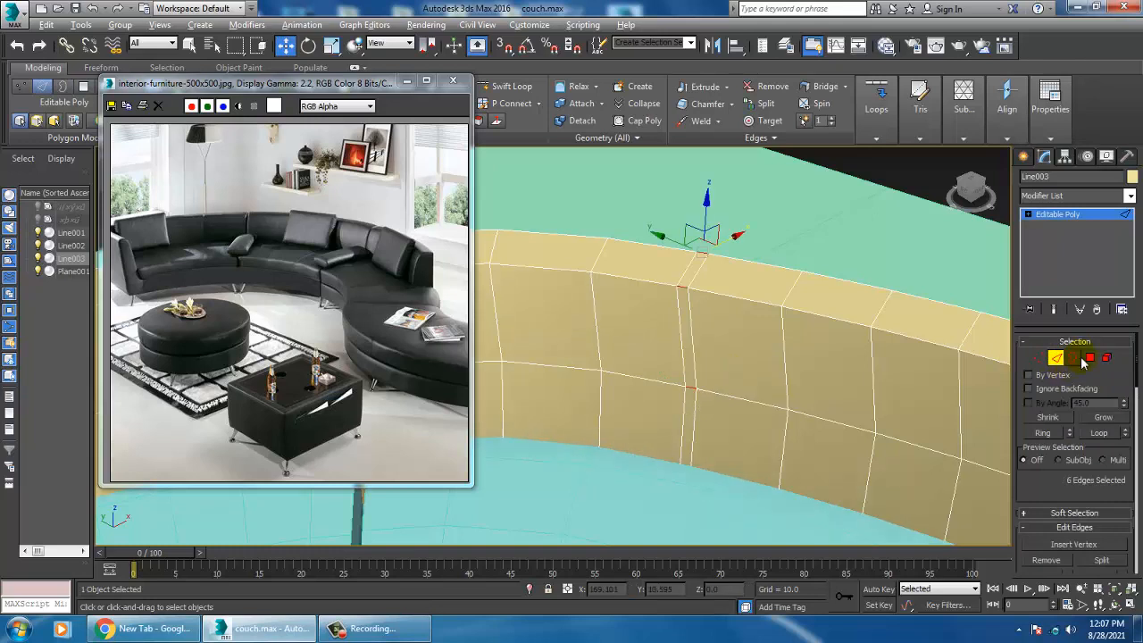
left_click(1088, 360, "ctrl")
key("Delete")
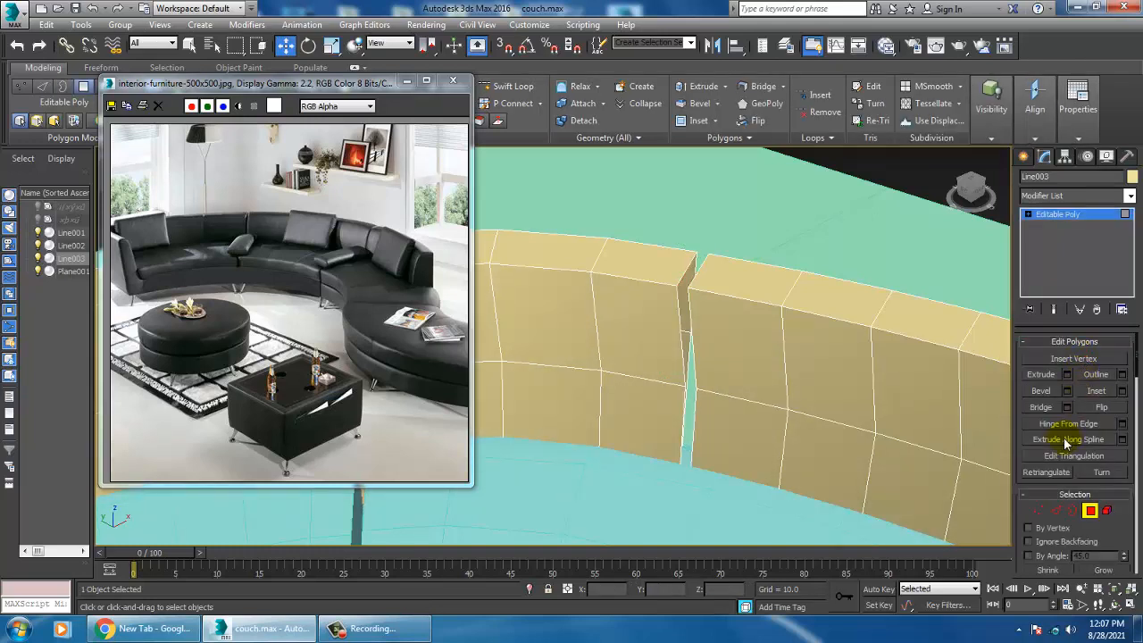
- Cap both open borders at the backrest's fourth gap
left_click(1072, 510)
left_click(692, 327)
right_click(688, 318)
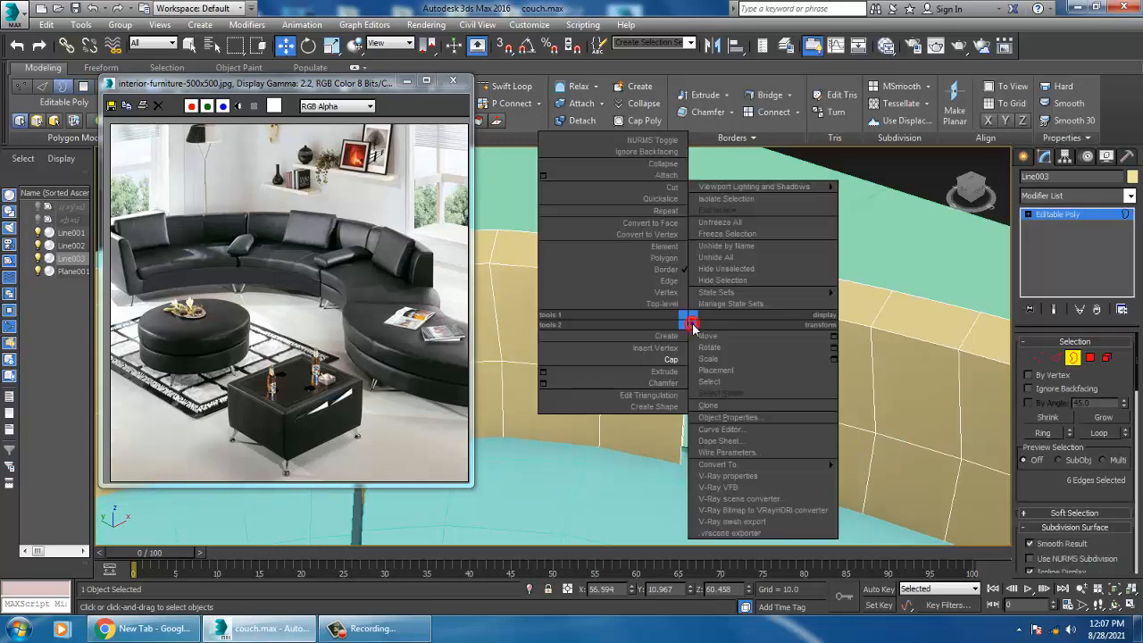
left_click(676, 338)
left_click(684, 324)
right_click(676, 313)
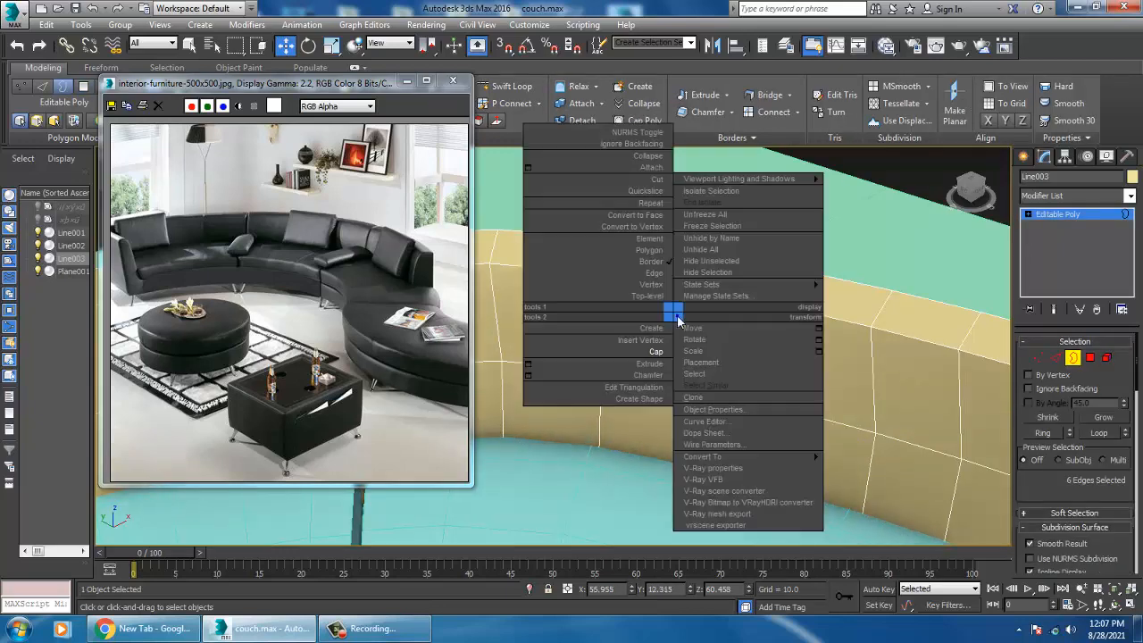
left_click(661, 352)
- Insert a lengthwise edge loop with Swift Loop along the top of each of the two backrest sections nearest the armrest
scroll(661, 355, "down", 4)
middle_click_drag(655, 357, 755, 400, "alt")
scroll(852, 363, "down", 4)
scroll(727, 388, "up", 5)
scroll(794, 416, "down", 5)
scroll(755, 400, "up", 3)
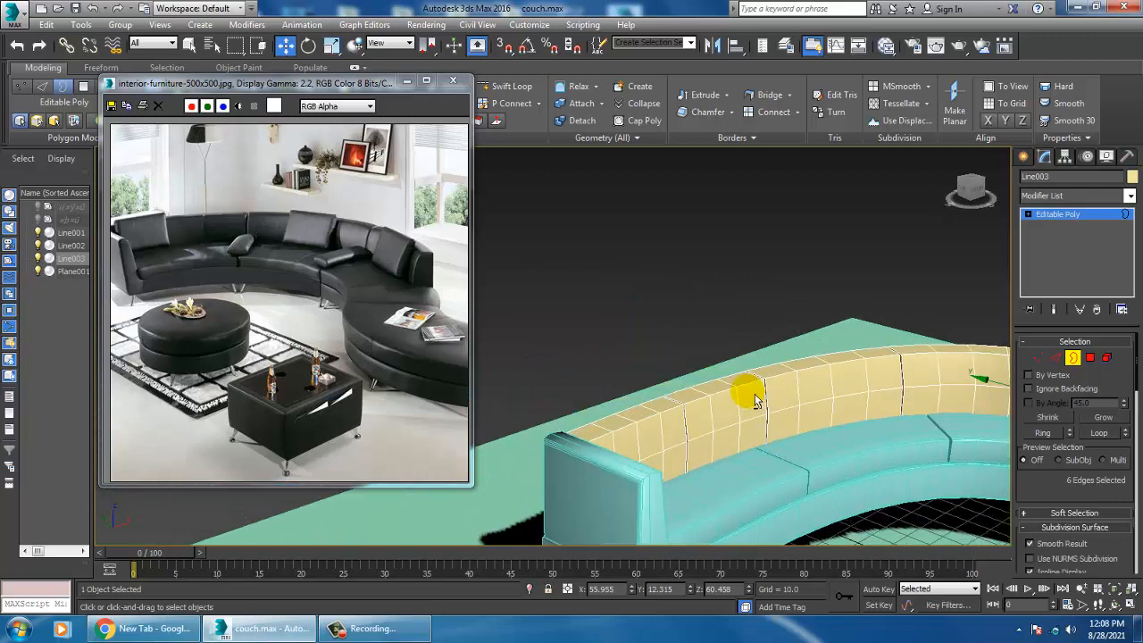
left_click(517, 90)
middle_click_drag(607, 402, 837, 400, "alt")
key("ctrl+z")
scroll(819, 410, "up", 3)
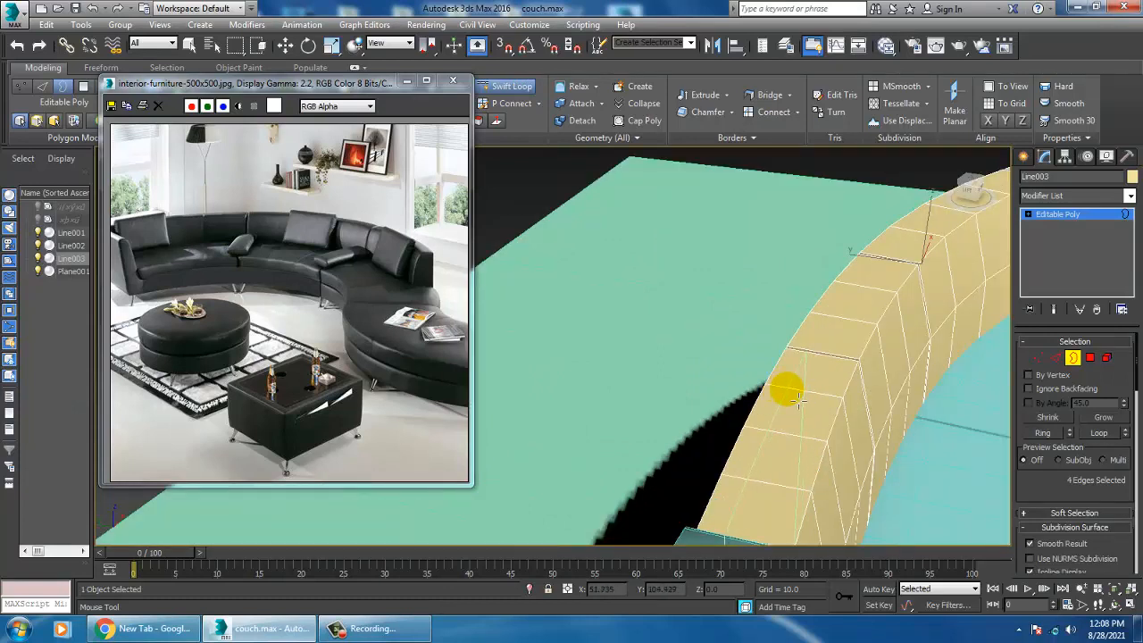
left_click(786, 391)
left_click(840, 330)
middle_click_drag(839, 329, 818, 378)
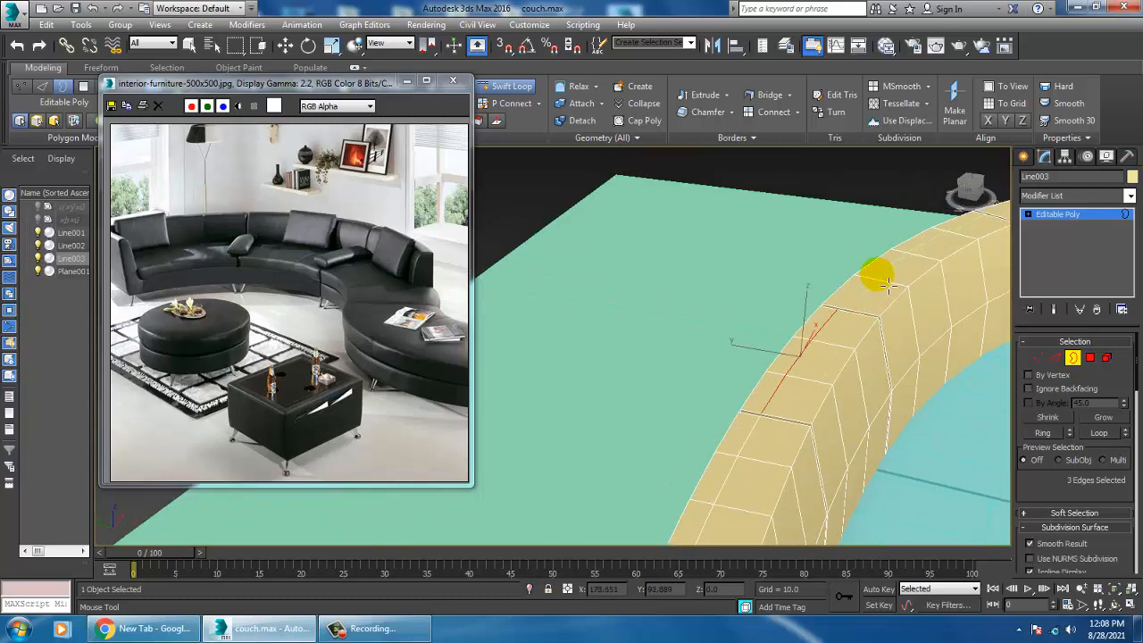
- Insert lengthwise edge loops along the tops of the remaining backrest sections up to the far end
middle_click_drag(888, 286, 609, 444)
middle_click_drag(838, 312, 791, 427, "alt")
left_click(812, 347)
middle_click_drag(980, 330, 518, 448)
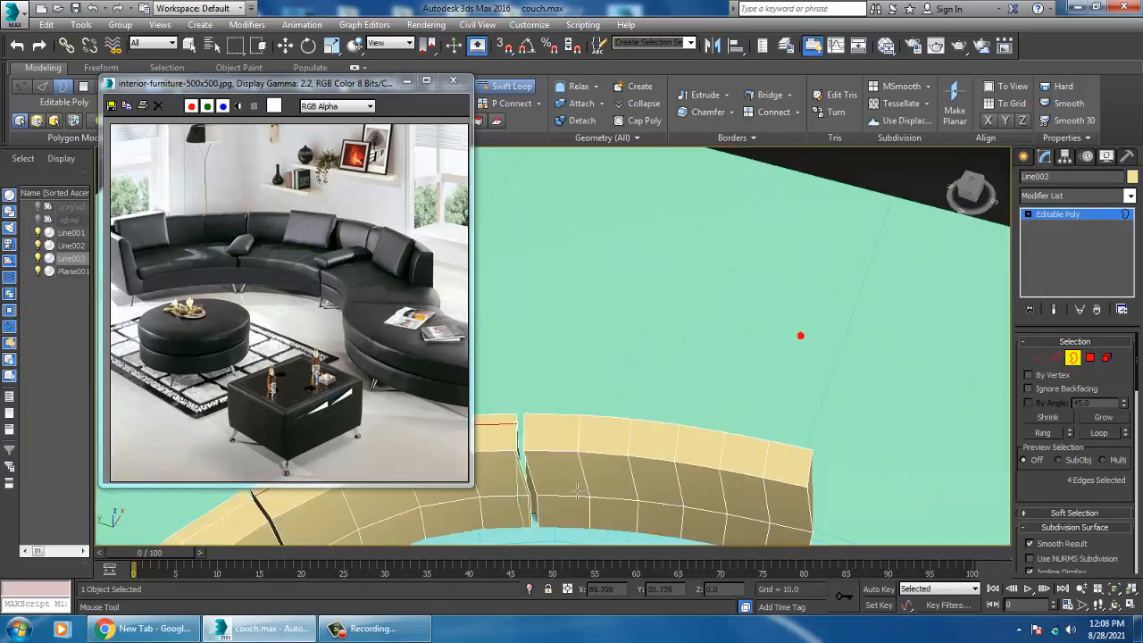
left_click(581, 428)
right_click(582, 428)
middle_click_drag(581, 429, 856, 333, "alt")
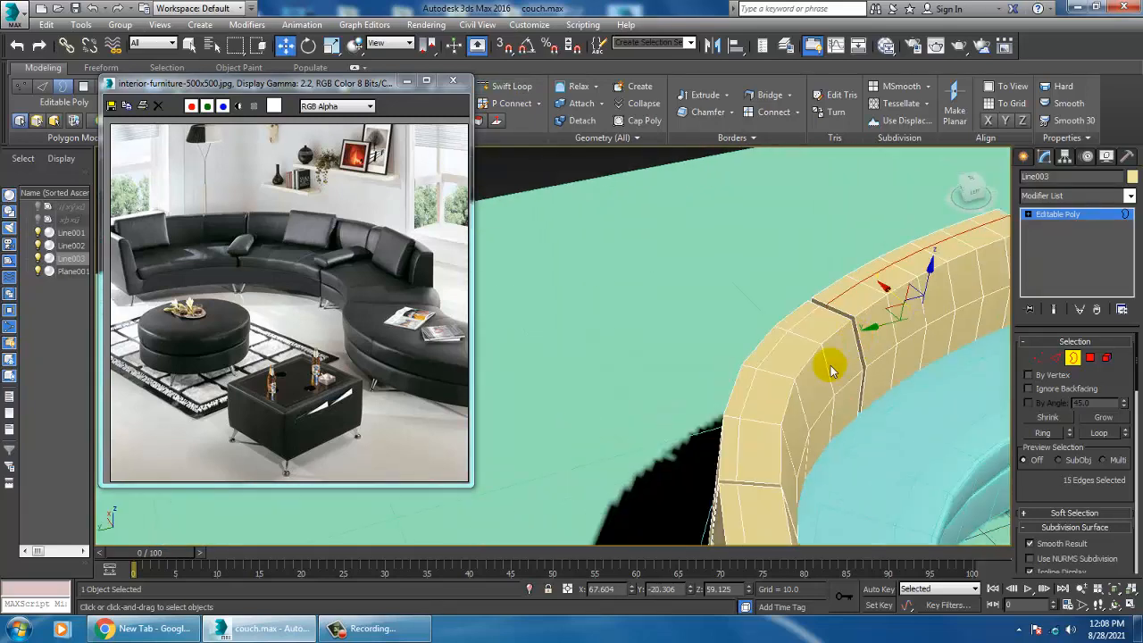
- Select the lengthwise edge loops along the tops of all backrest sections and raise them slightly in Z
left_click(1056, 358)
middle_click_drag(807, 331, 831, 310)
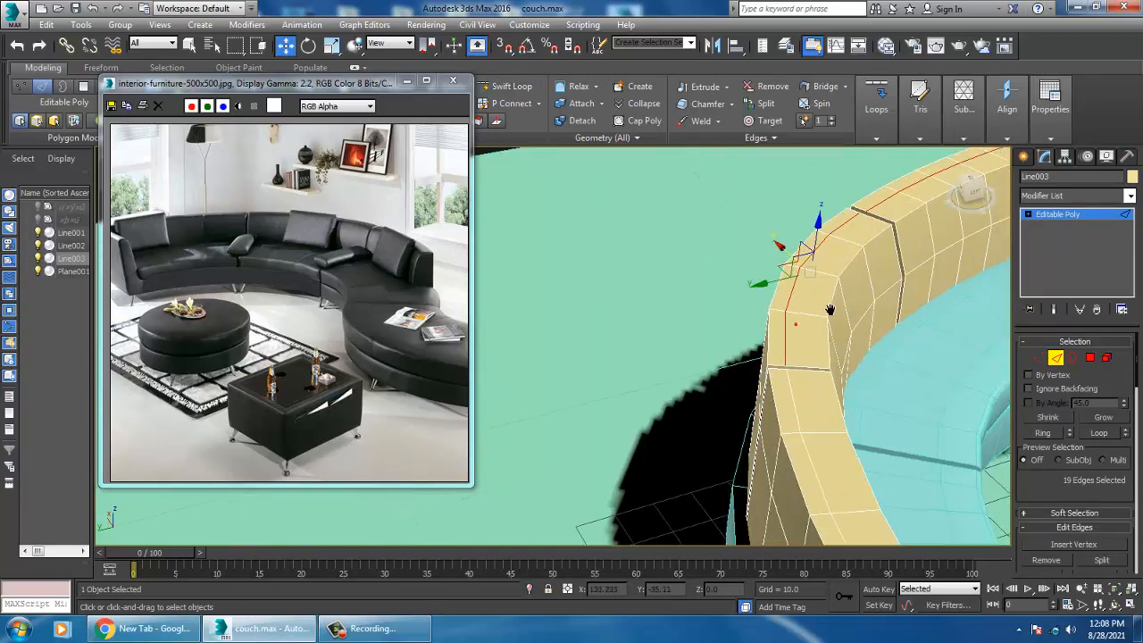
double_click(800, 404, "ctrl")
middle_click_drag(814, 445, 743, 344, "alt")
double_click(817, 393, "ctrl")
scroll(818, 393, "down", 3)
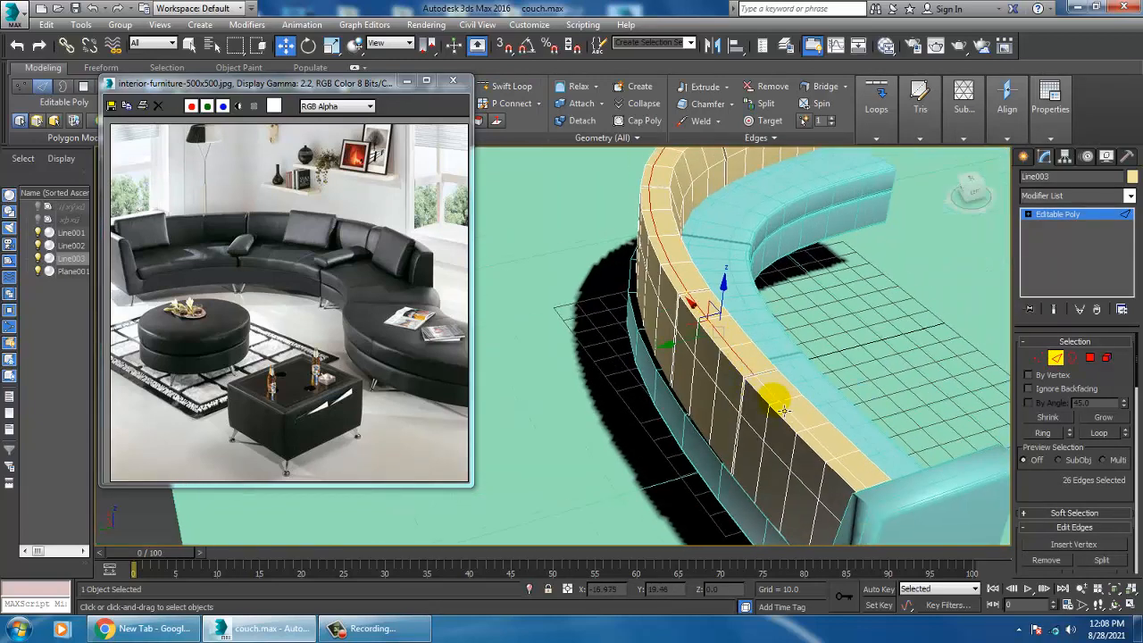
double_click(783, 407, "ctrl")
middle_click_drag(783, 407, 747, 378, "alt")
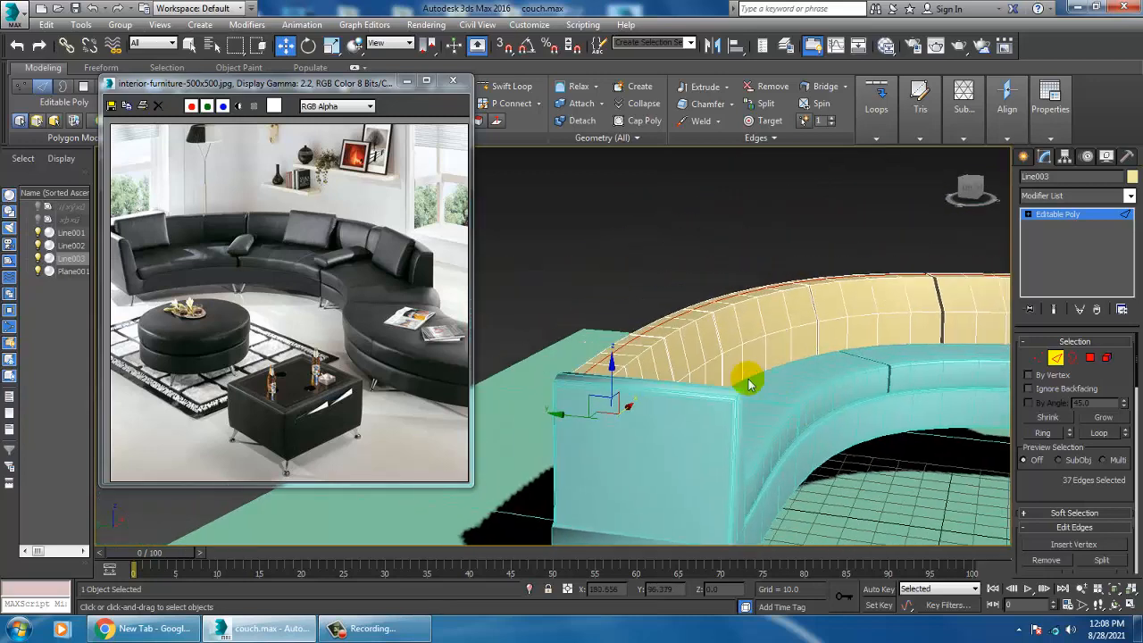
middle_click_drag(621, 393, 623, 386, "alt")
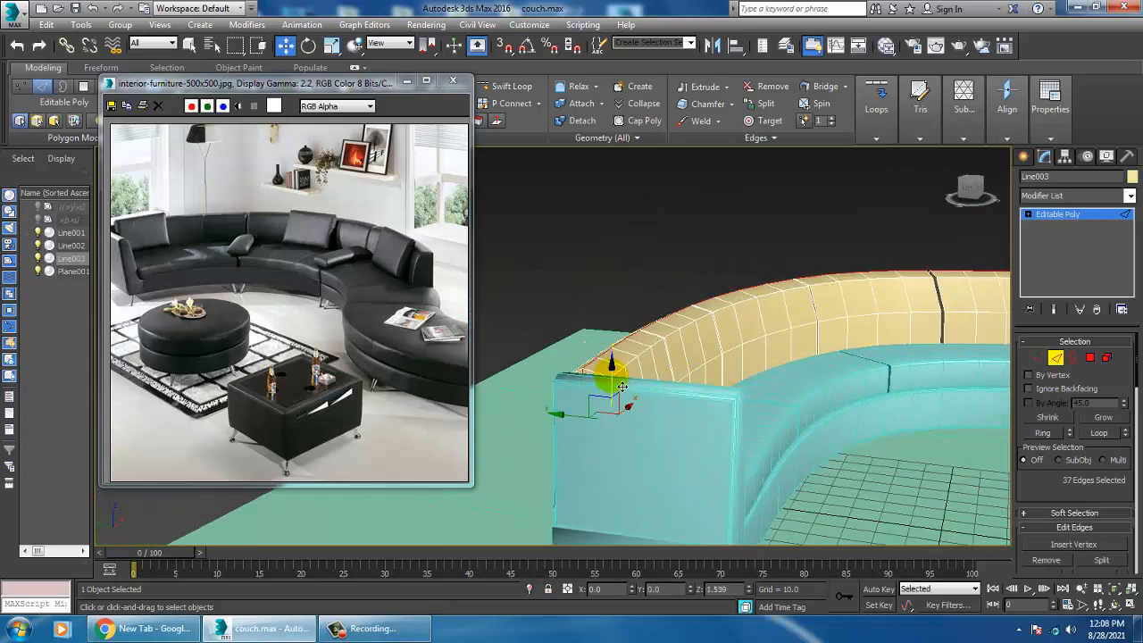
left_click_drag(622, 387, 622, 381)
middle_click_drag(622, 380, 663, 388, "alt")
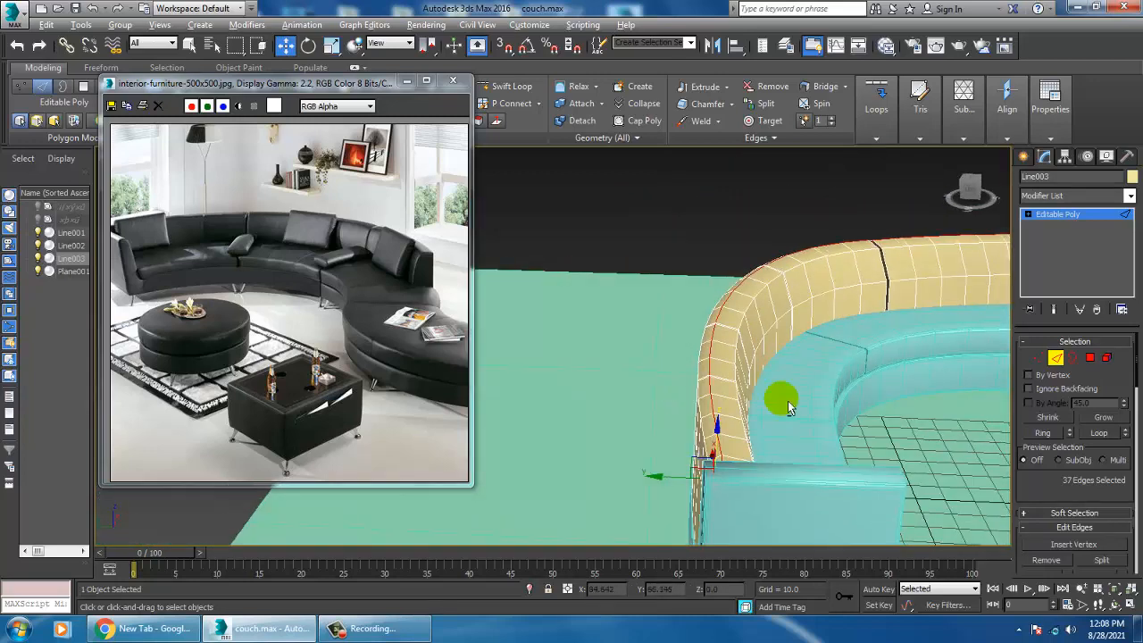
mouse_move(789, 408)
middle_mouse_down("alt")
mouse_move(755, 388)
mouse_move(790, 414)
middle_mouse_up("alt")
scroll(757, 394, "down", 3)
scroll(790, 413, "down", 3)
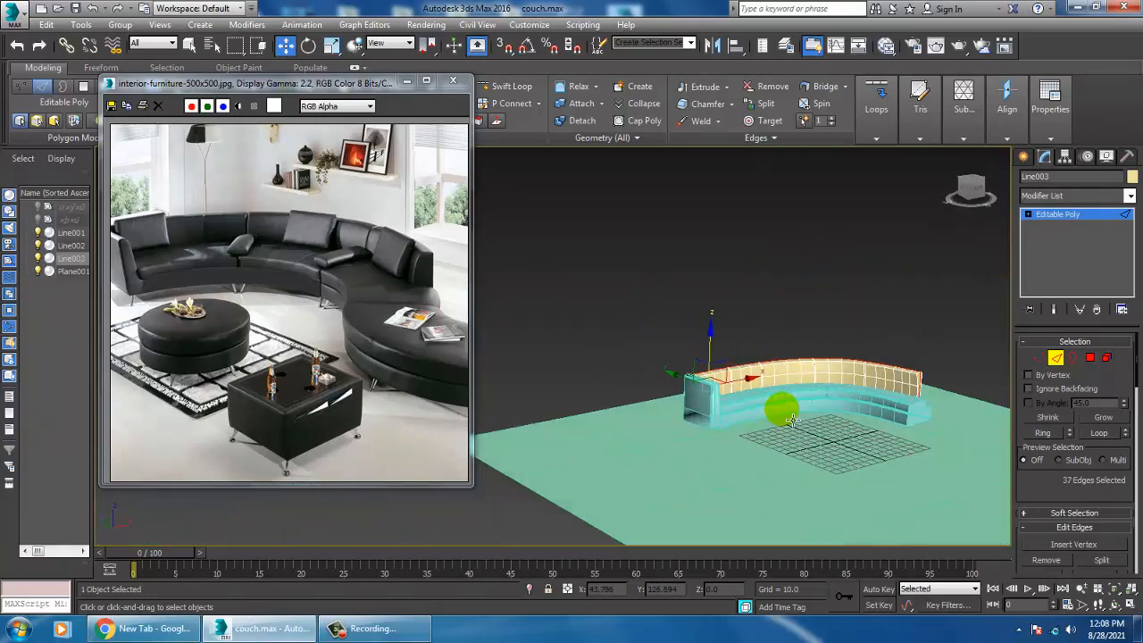
scroll(790, 413, "up", 3)
left_click(1089, 217)
- Select all four scene objects and assign them the same grey object color
middle_click_drag(957, 319, 862, 298)
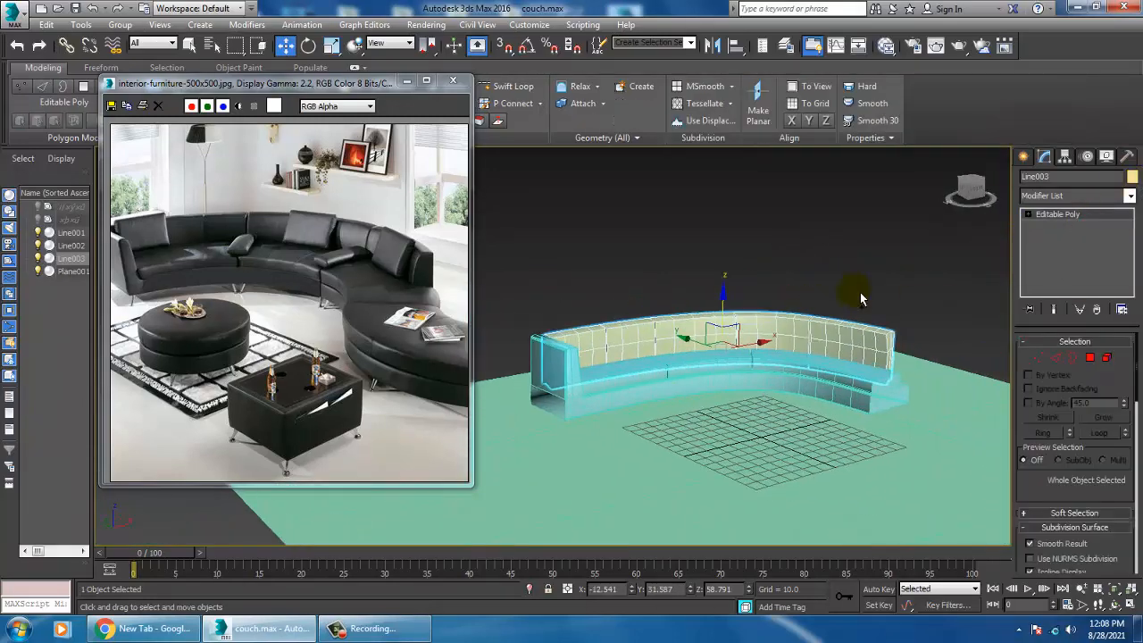
key("ctrl+a")
left_click(1132, 178)
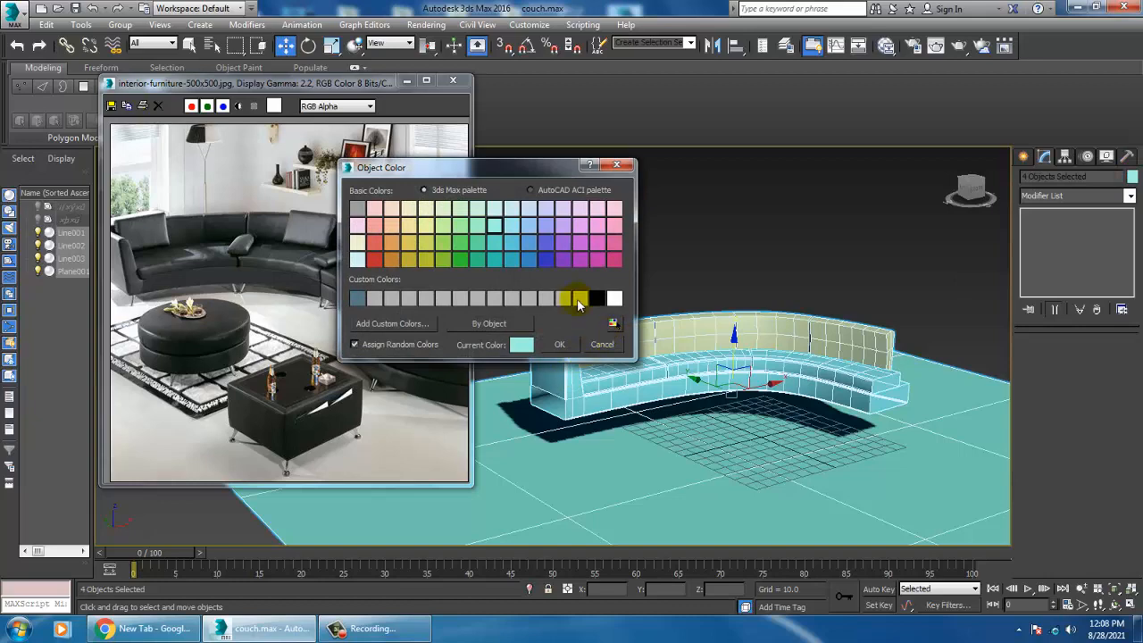
left_click(559, 344)
left_click(738, 233)
- Apply a TurboSmooth modifier to the sectioned backrest
scroll(735, 304, "up", 4)
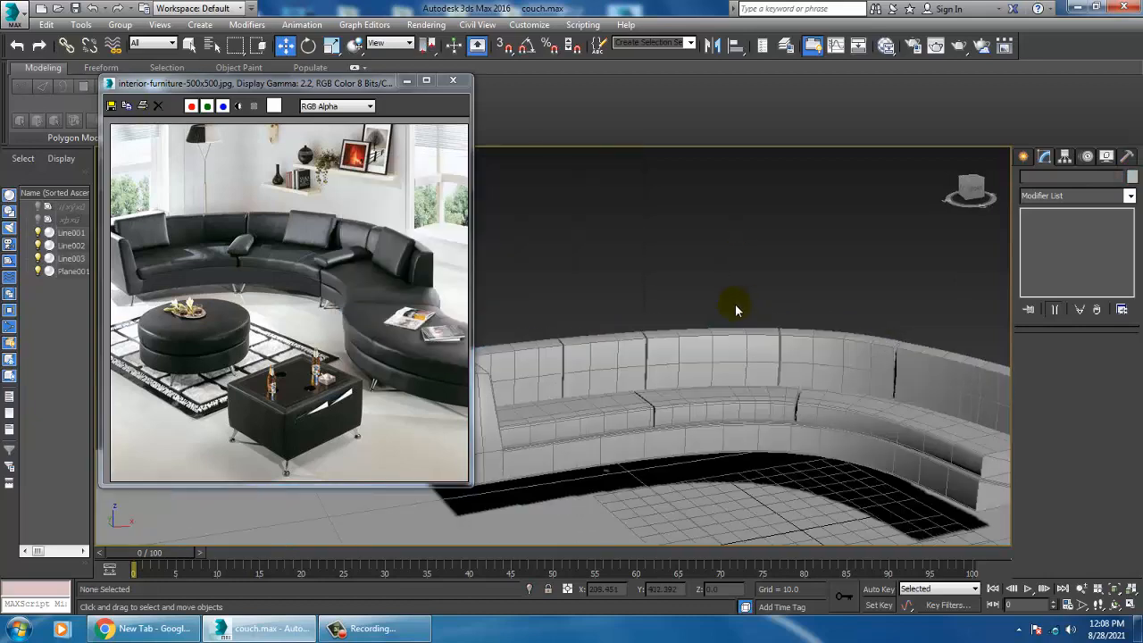
middle_click_drag(735, 303, 670, 260)
middle_click_drag(679, 294, 696, 287, "alt")
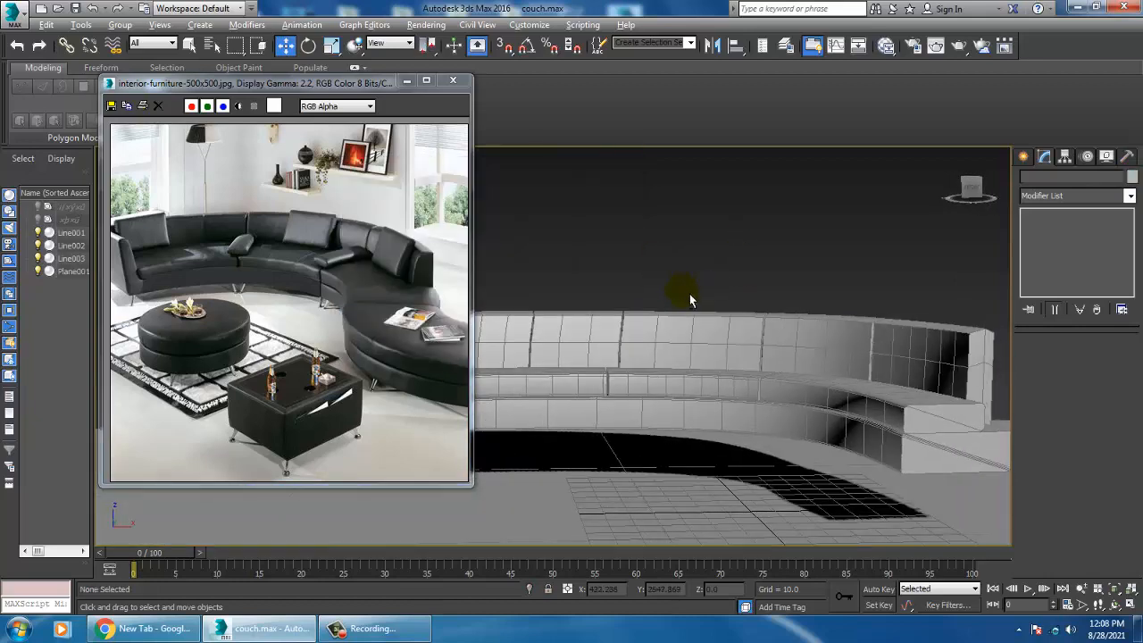
middle_click_drag(797, 336, 740, 311)
scroll(794, 329, "up", 3)
left_click(941, 355)
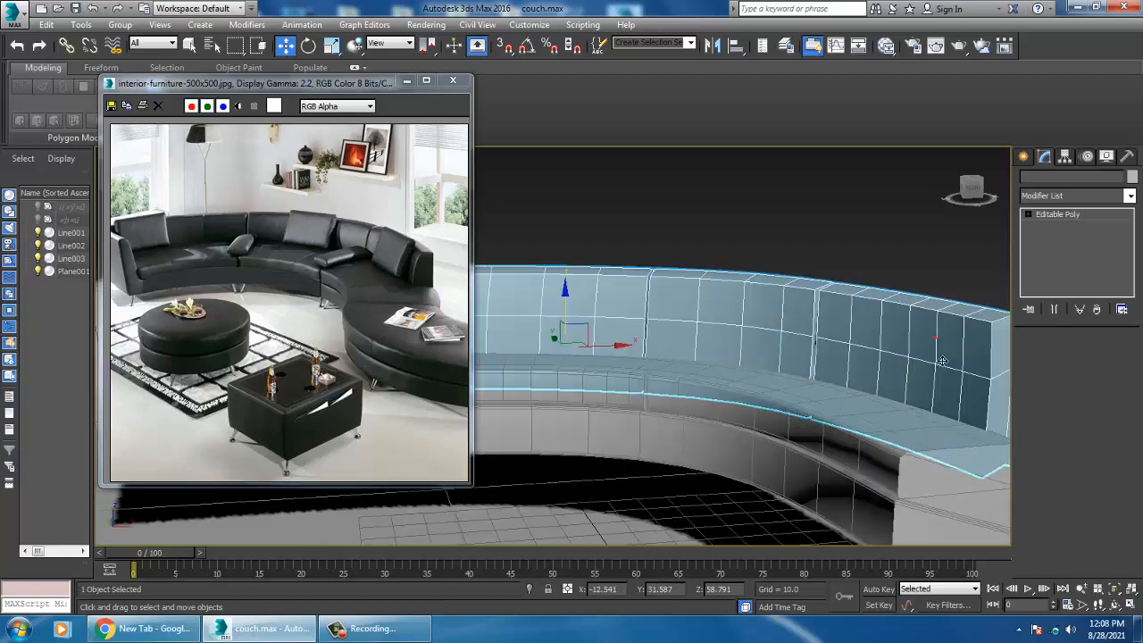
middle_click_drag(941, 362, 898, 351, "alt")
left_click(1058, 195)
type("tu")
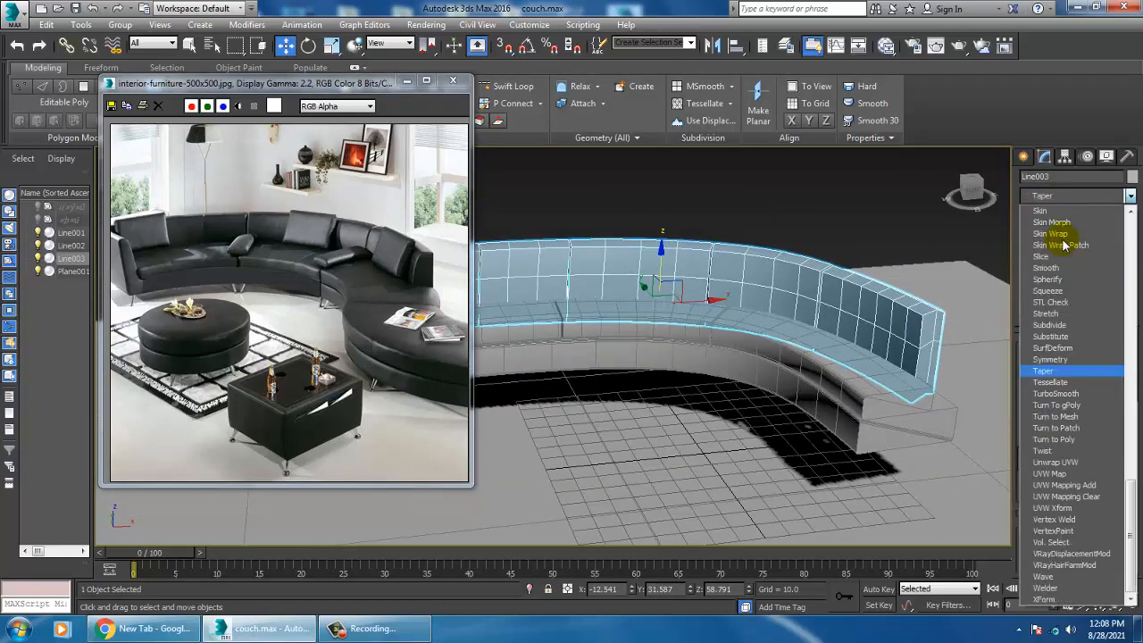
left_click(1072, 393)
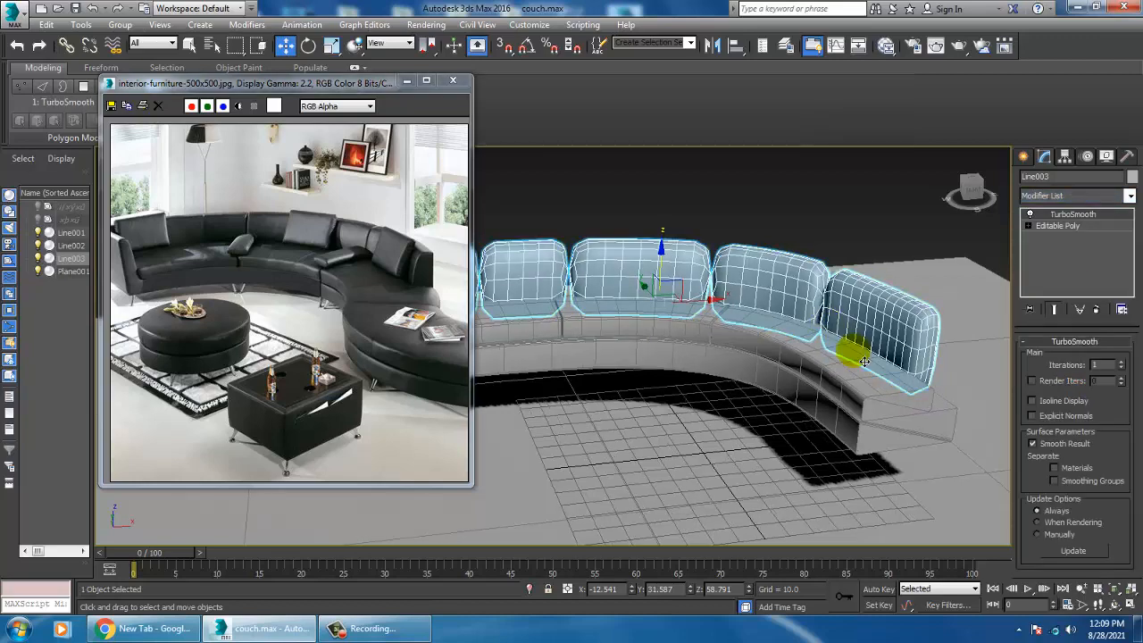
middle_click_drag(842, 345, 771, 319, "alt")
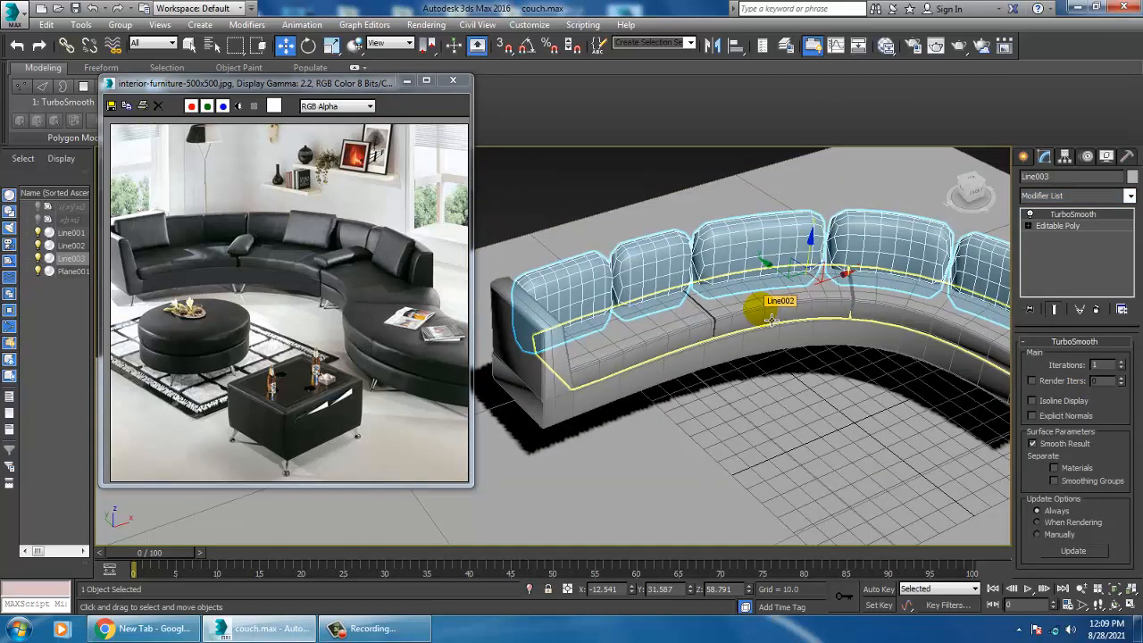
- Turn off the backrest's TurboSmooth effect and insert crosswise Swift Loop edges close to both ends of each backrest section
left_click(1030, 214)
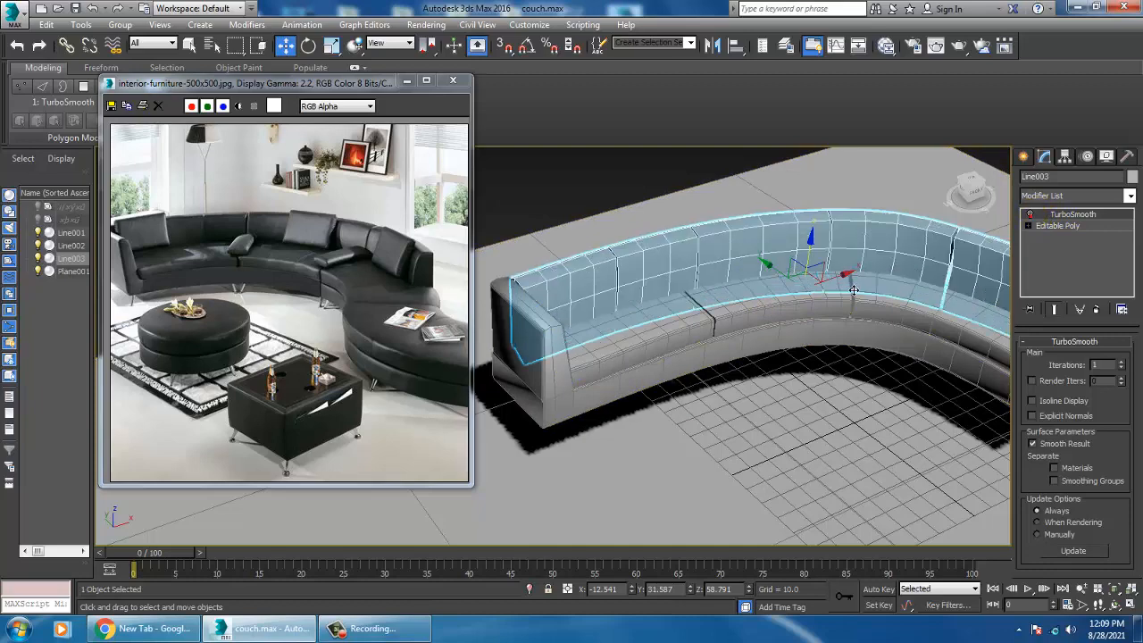
middle_click_drag(755, 304, 732, 303, "alt")
scroll(702, 291, "up", 2)
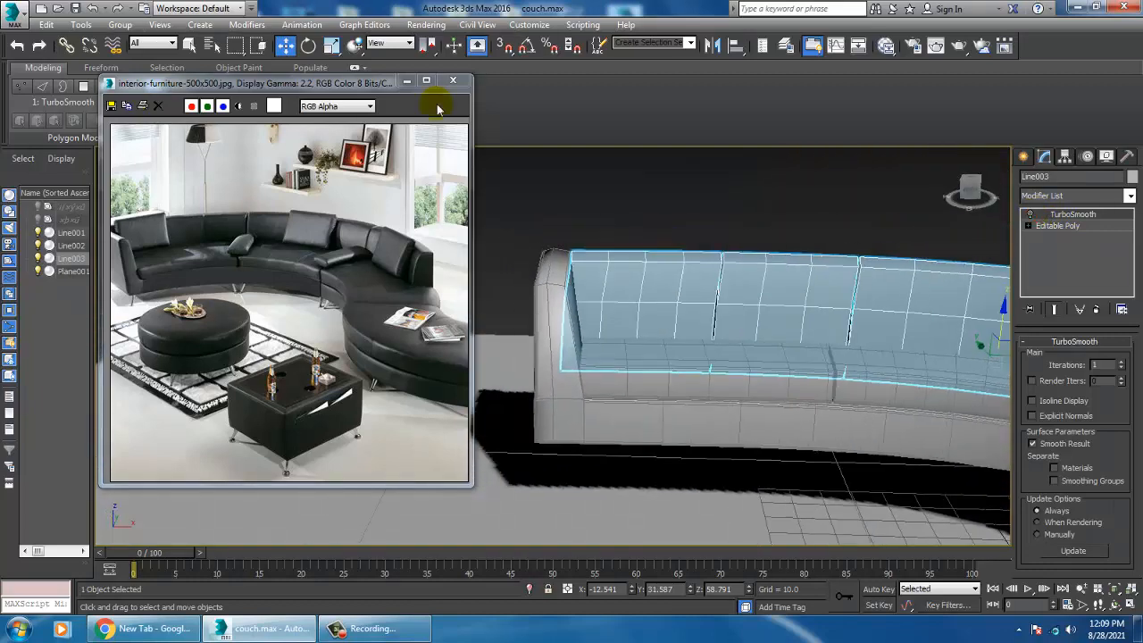
left_click(1058, 225)
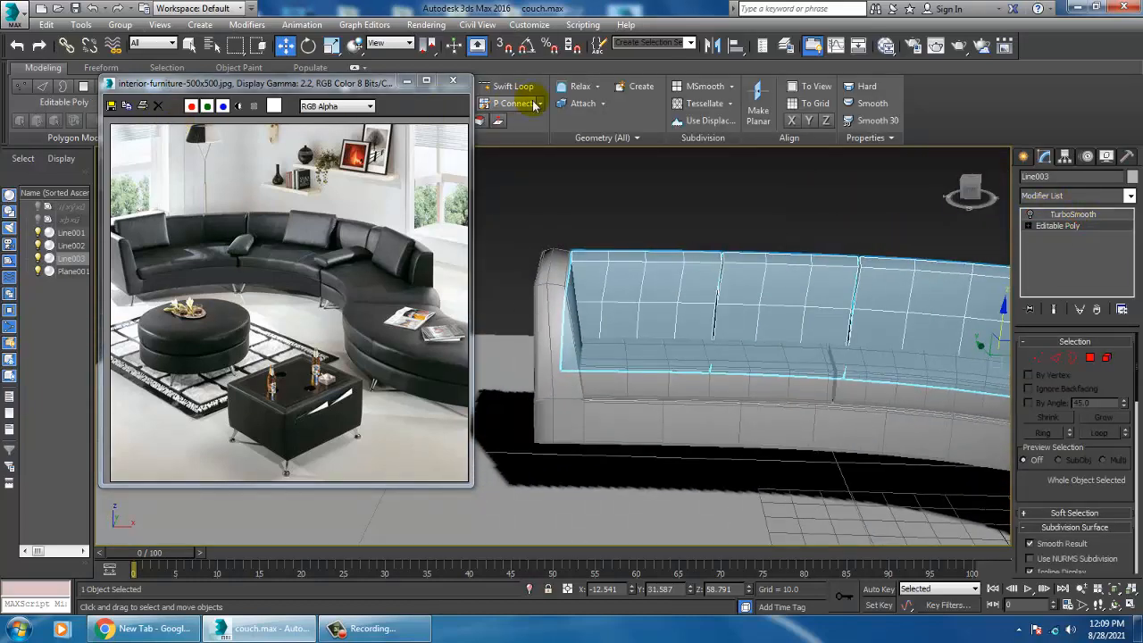
left_click(506, 89)
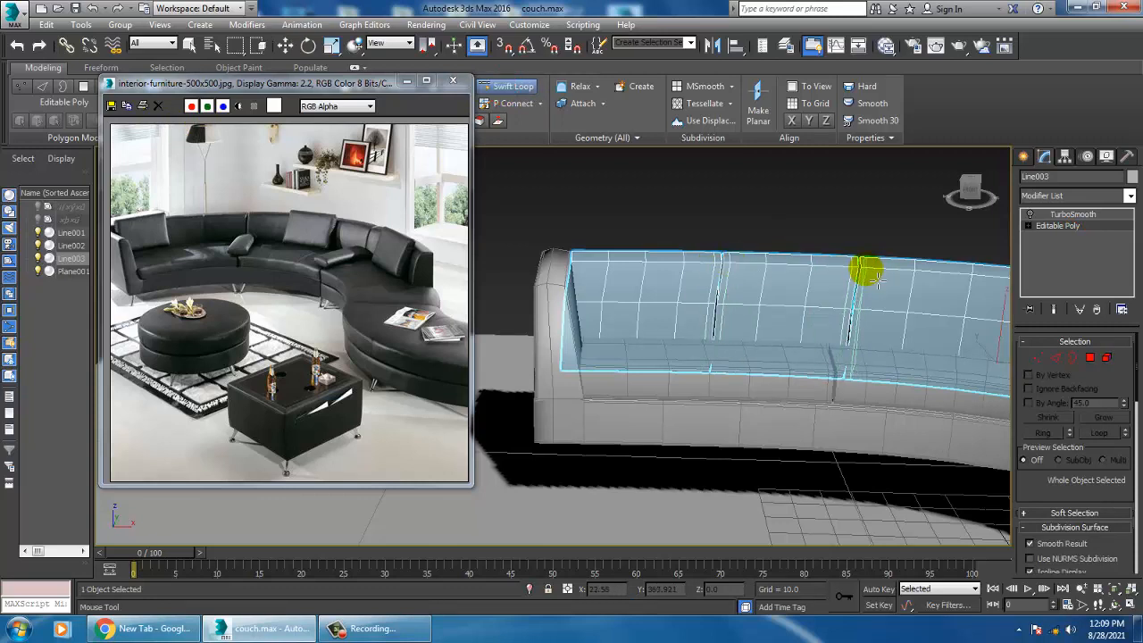
middle_click_drag(868, 273, 760, 306, "alt")
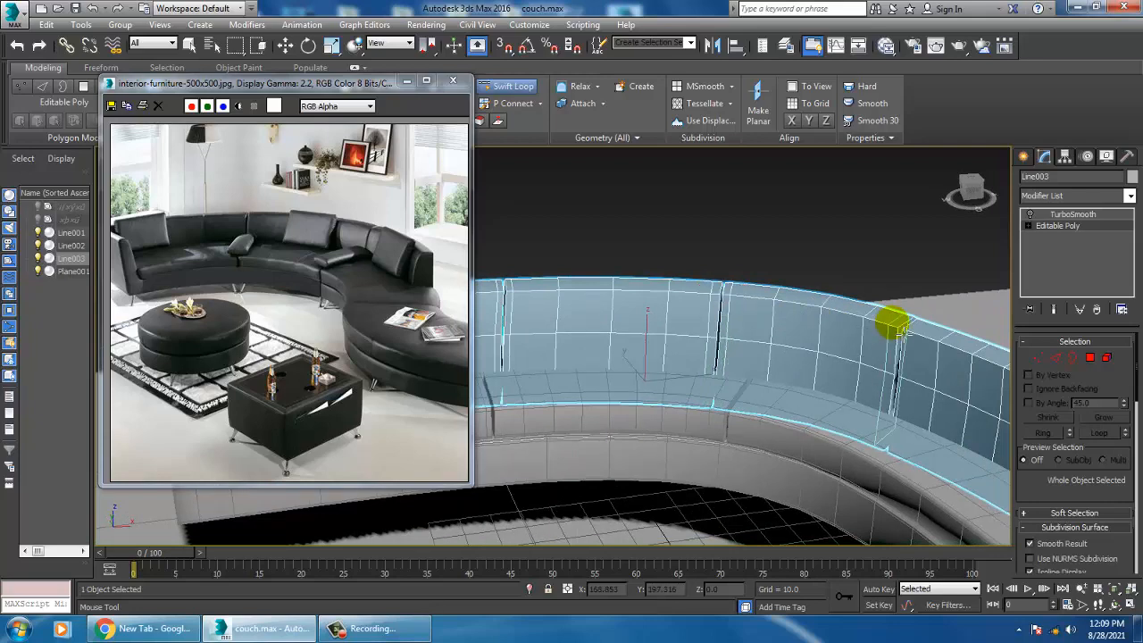
middle_click_drag(898, 326, 851, 333, "alt")
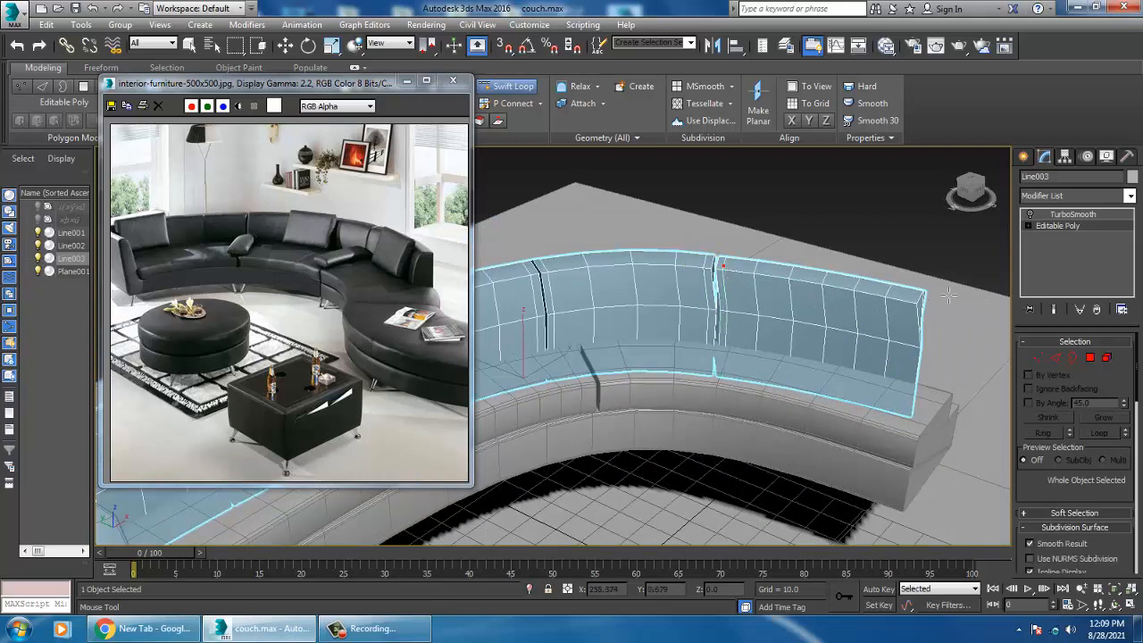
middle_click_drag(919, 308, 843, 349, "alt")
scroll(764, 327, "up", 5)
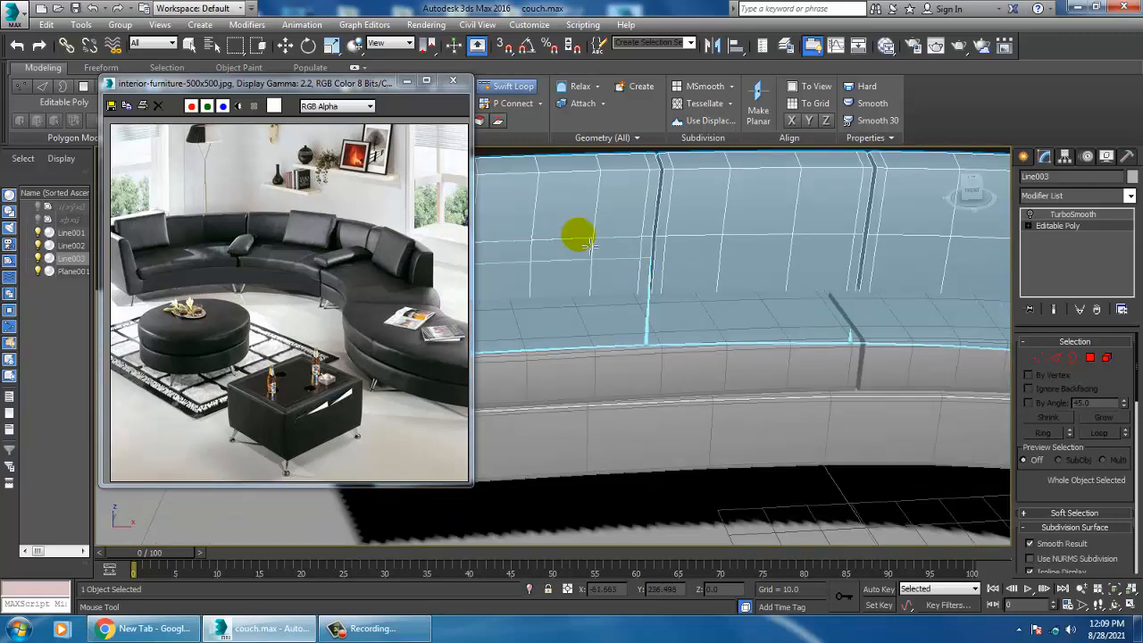
middle_click_drag(567, 222, 669, 273)
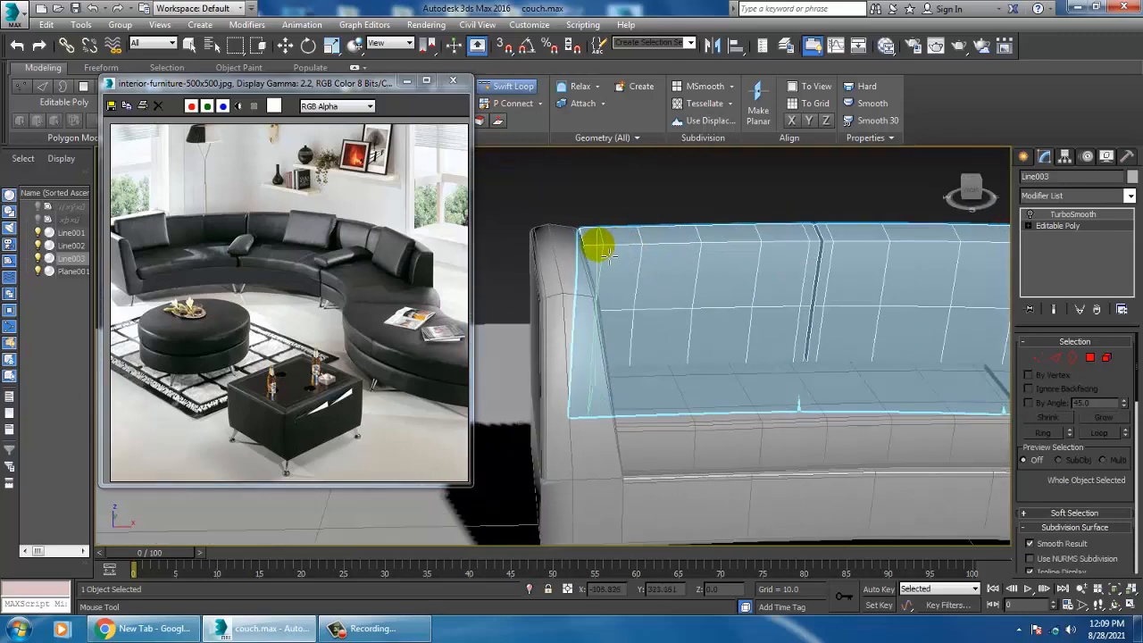
key("w")
- Turn the backrest's TurboSmooth effect back on
left_click(1076, 215)
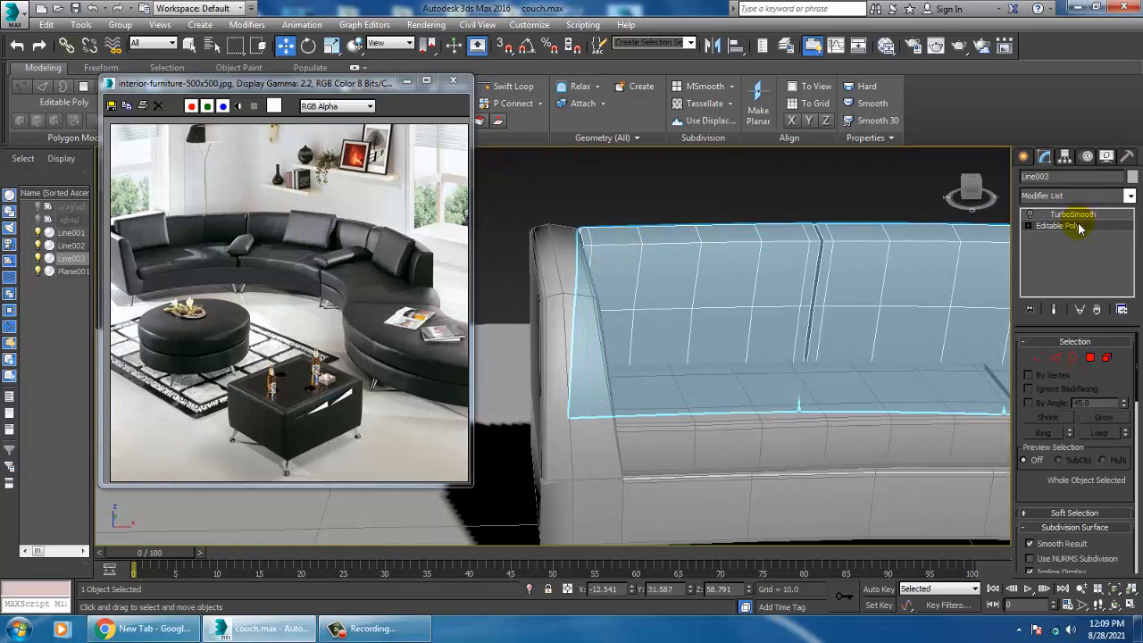
left_click(1079, 226)
left_click(1076, 226)
left_click(1089, 214)
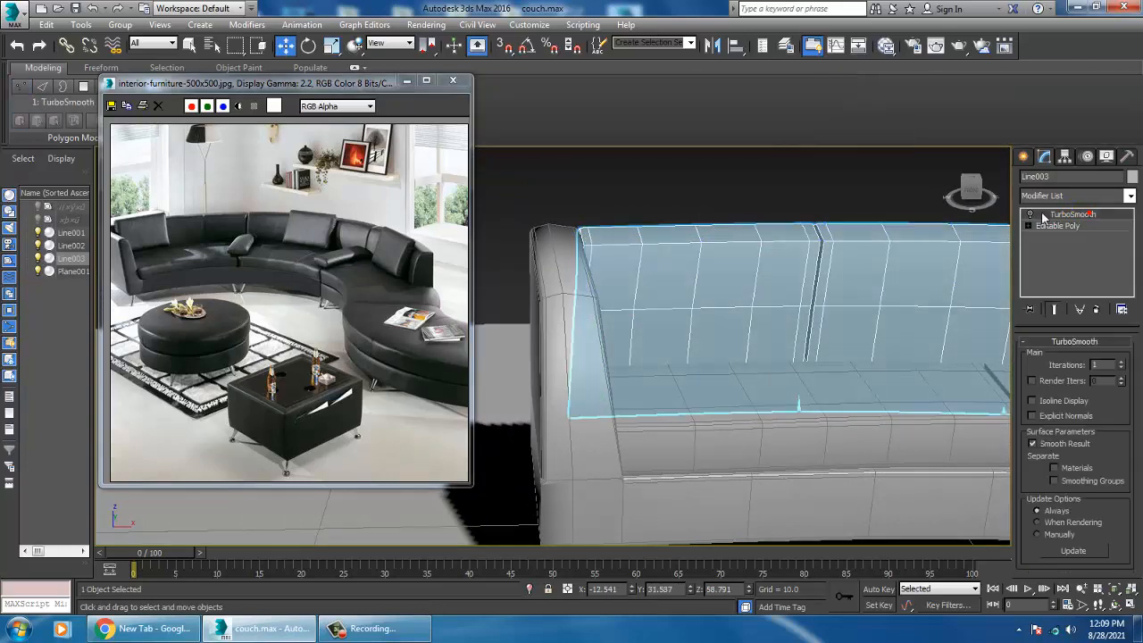
left_click(1031, 215)
- Examine the smoothed backrest sections and their gaps from several angles
scroll(760, 306, "down", 4)
middle_click_drag(760, 306, 764, 273, "alt")
left_click(758, 216)
middle_click_drag(759, 216, 786, 277, "alt")
left_click(844, 308)
middle_click_drag(844, 308, 808, 343, "alt")
scroll(808, 342, "up", 4)
scroll(808, 341, "down", 5)
middle_click_drag(775, 295, 738, 260, "alt")
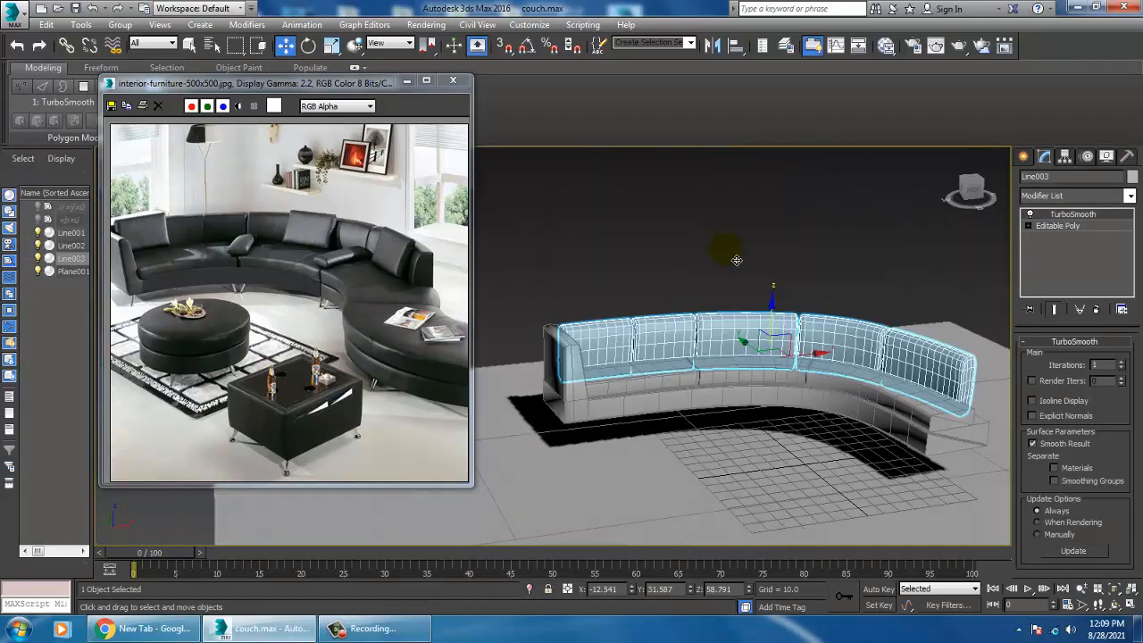
left_click(719, 216)
scroll(713, 278, "up", 2)
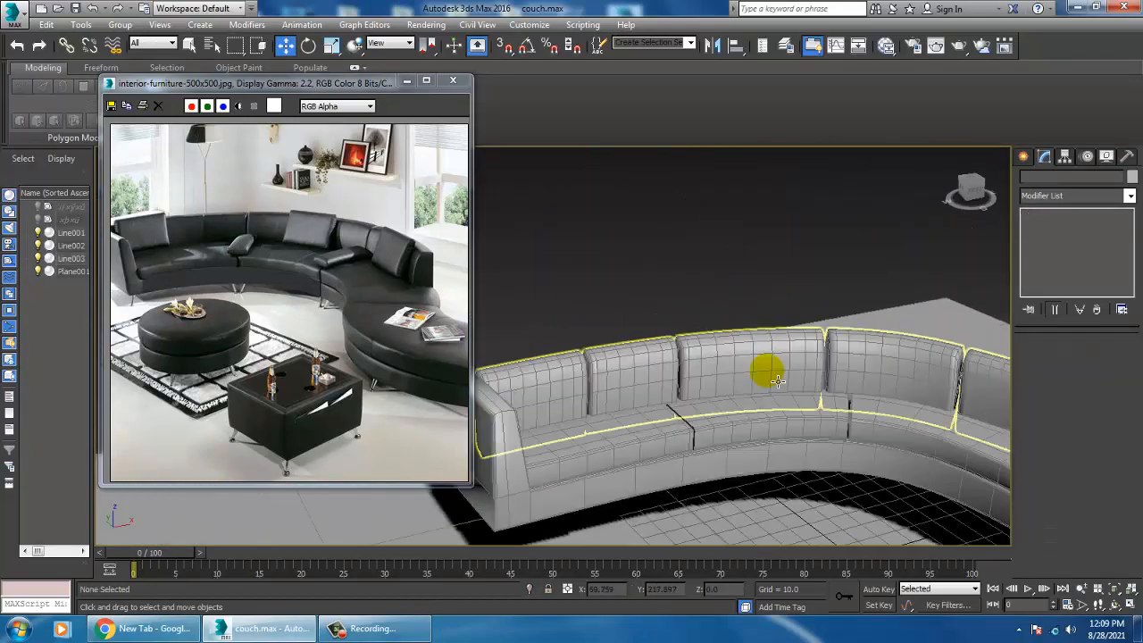
scroll(776, 380, "down", 2)
middle_click_drag(777, 380, 745, 403)
scroll(733, 315, "up", 2)
left_click(773, 316)
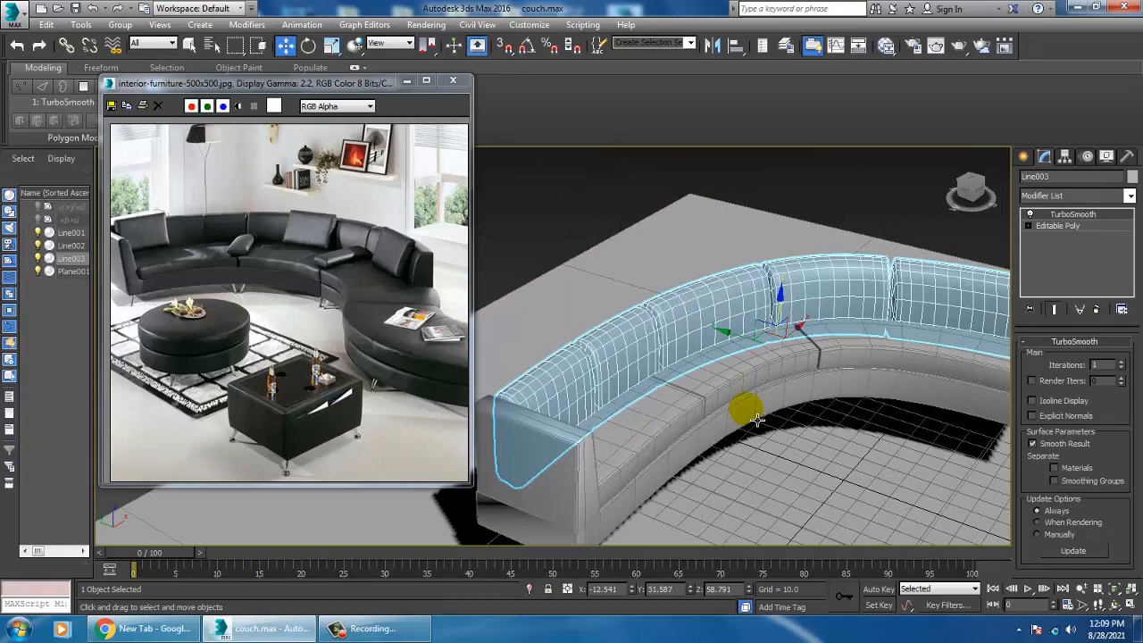
middle_click_drag(785, 345, 679, 388, "alt")
- Apply a TurboSmooth modifier to the curved seat cushions
left_click(804, 353)
middle_click_drag(837, 339, 804, 344, "alt")
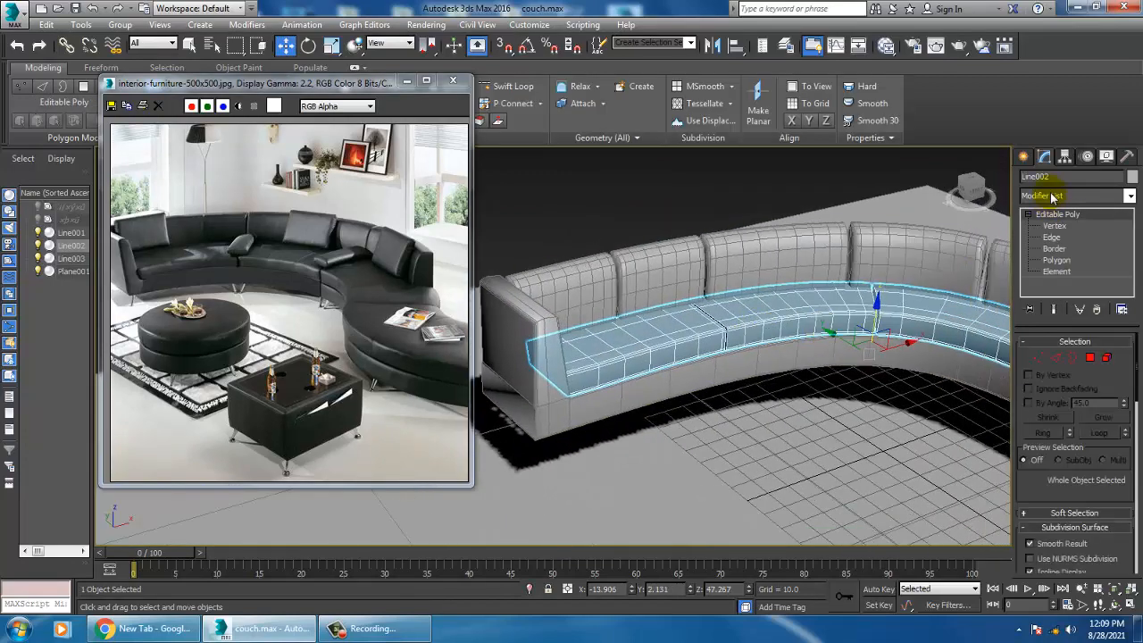
left_click(1045, 195)
scroll(1067, 357, "down", 10)
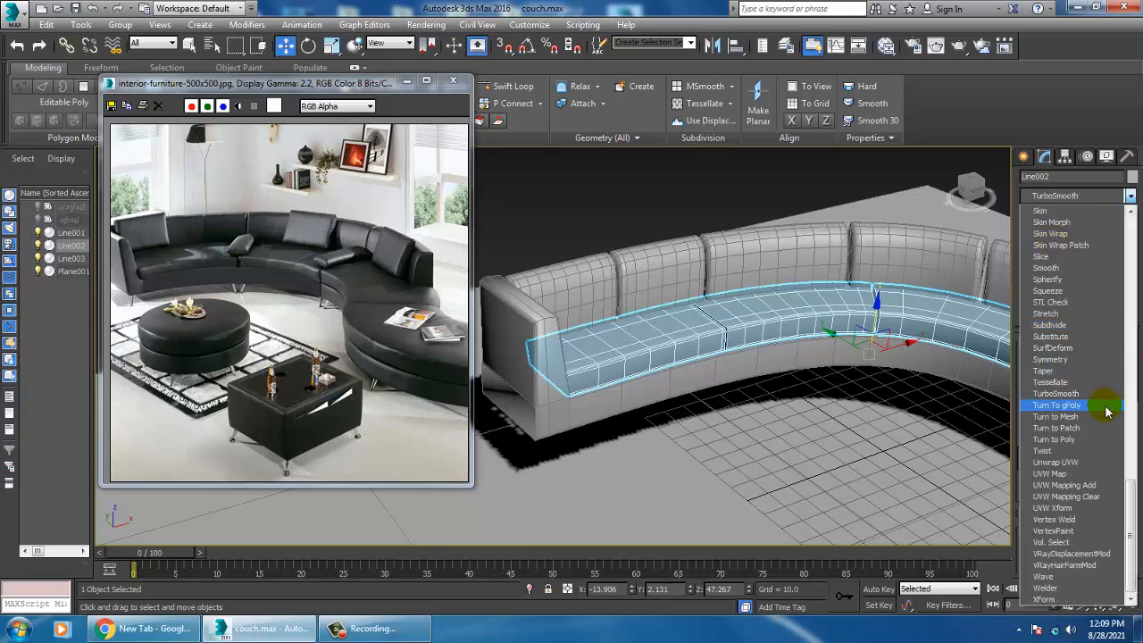
left_click(1076, 398)
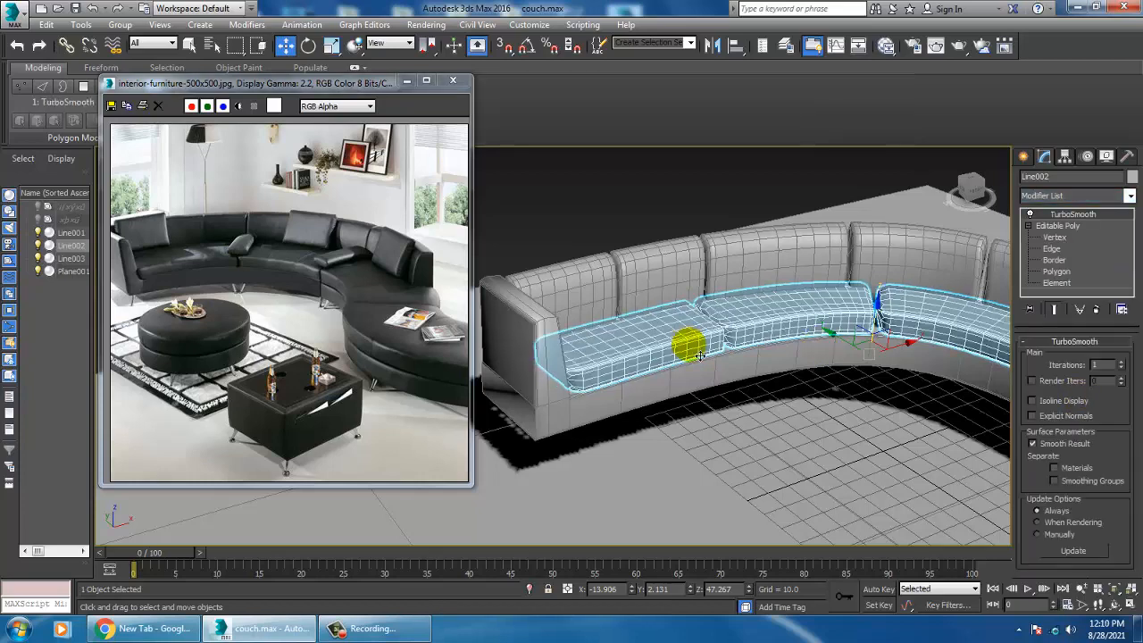
- Turn off the seat cushions' TurboSmooth effect and insert crosswise Swift Loop edges close to the cushion ends at the seams
left_click(1029, 215)
middle_click_drag(828, 327, 668, 373, "alt")
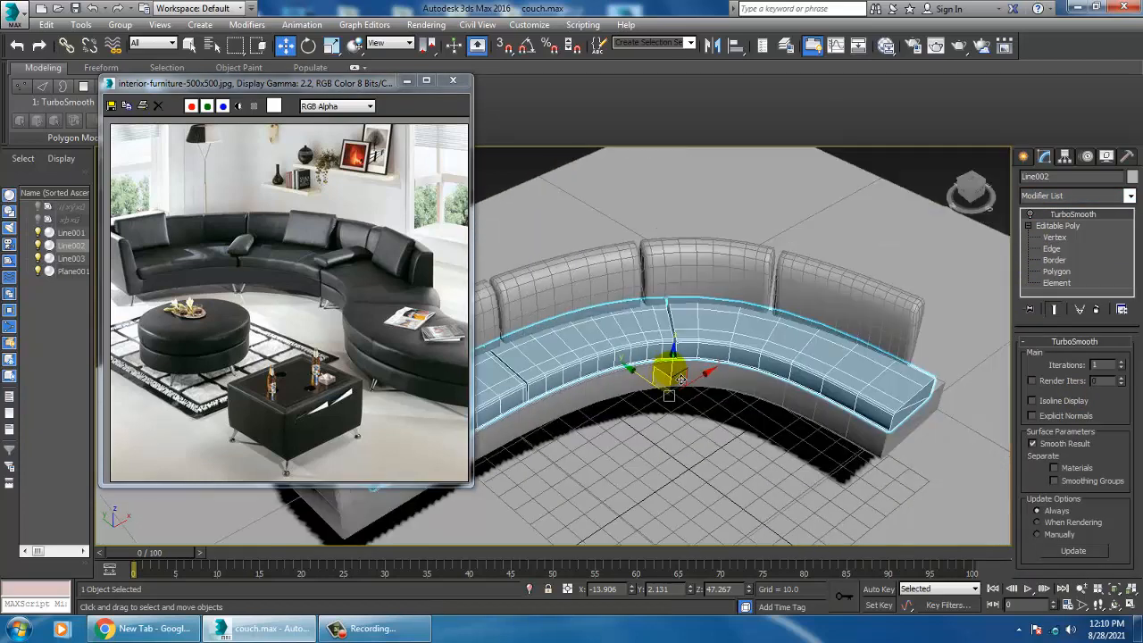
scroll(669, 373, "up", 5)
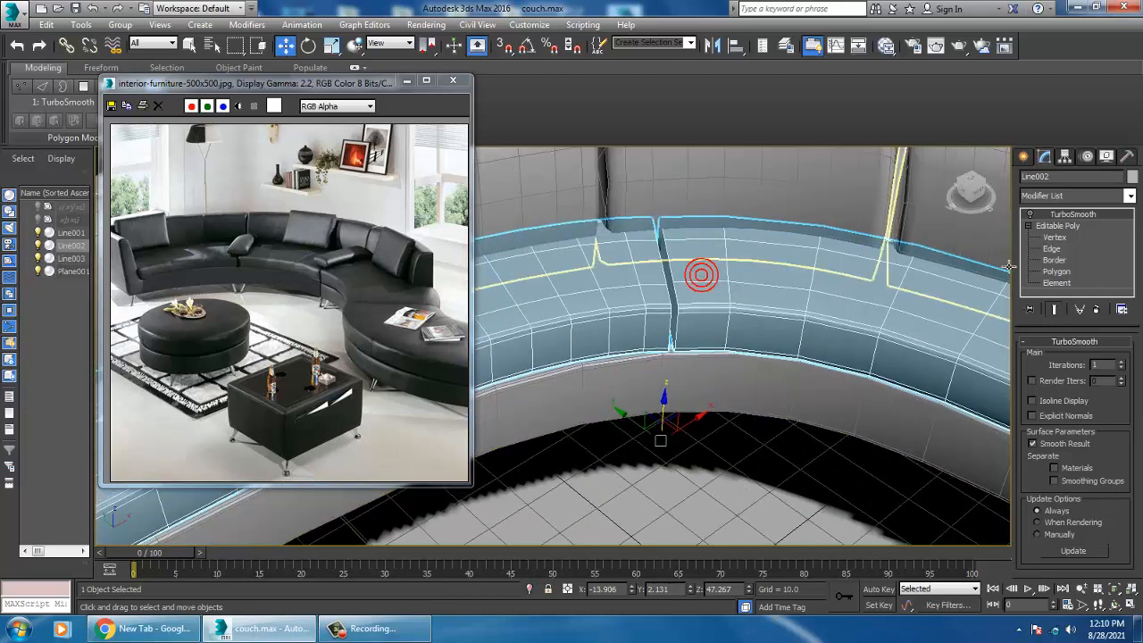
left_click(1076, 225)
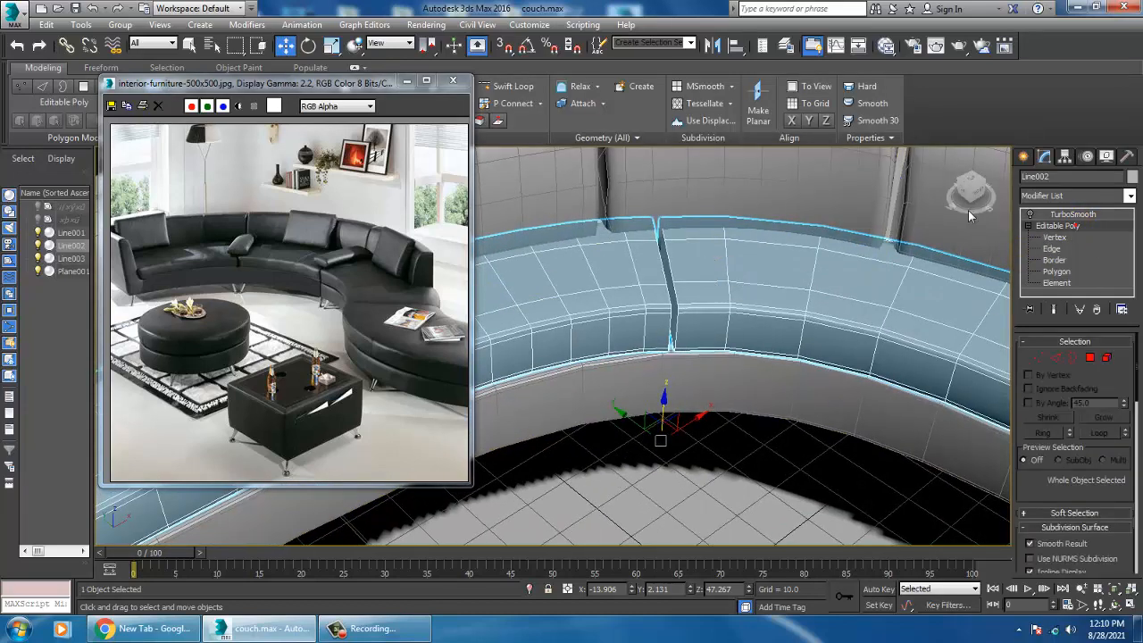
left_click(511, 87)
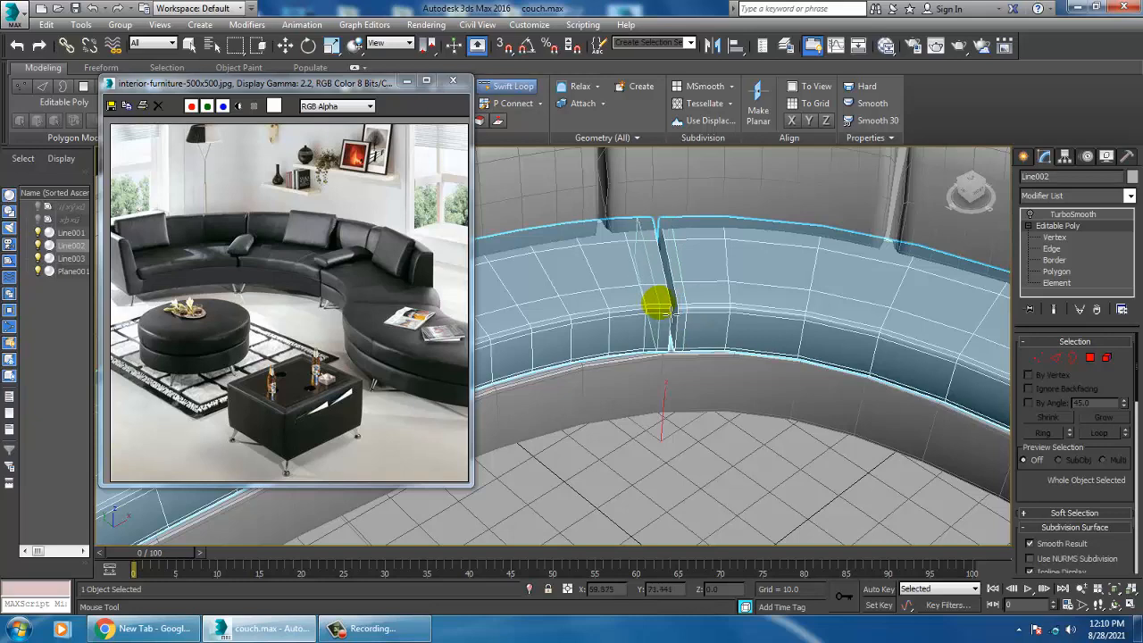
middle_click_drag(670, 308, 799, 334, "alt")
scroll(651, 334, "down", 5)
scroll(777, 357, "up", 4)
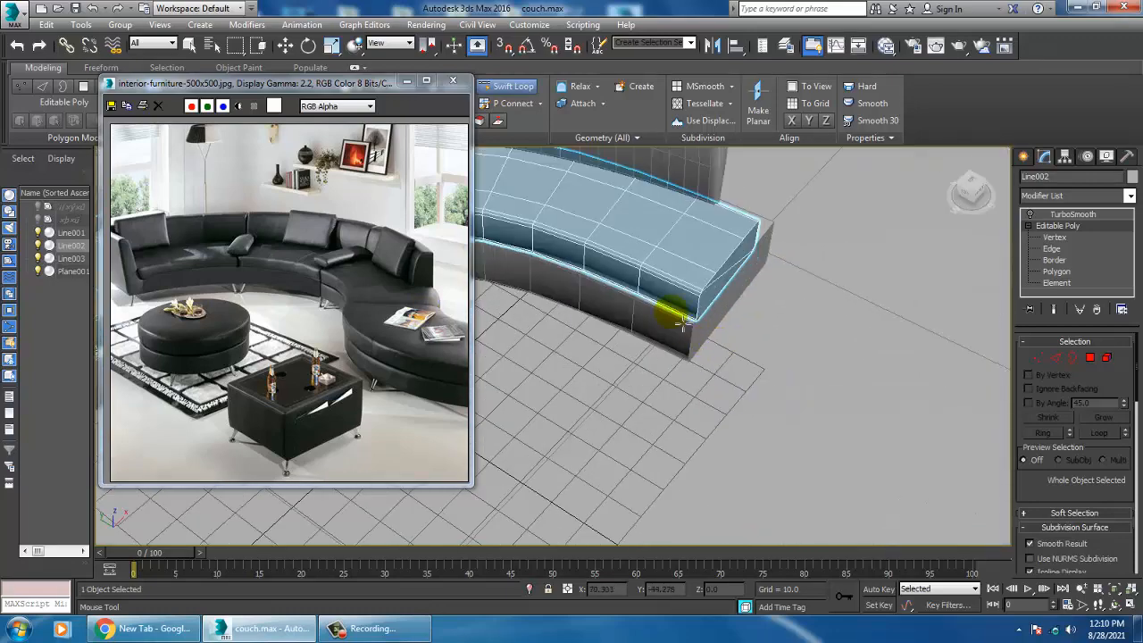
middle_click_drag(726, 294, 793, 329, "alt")
right_click(793, 328)
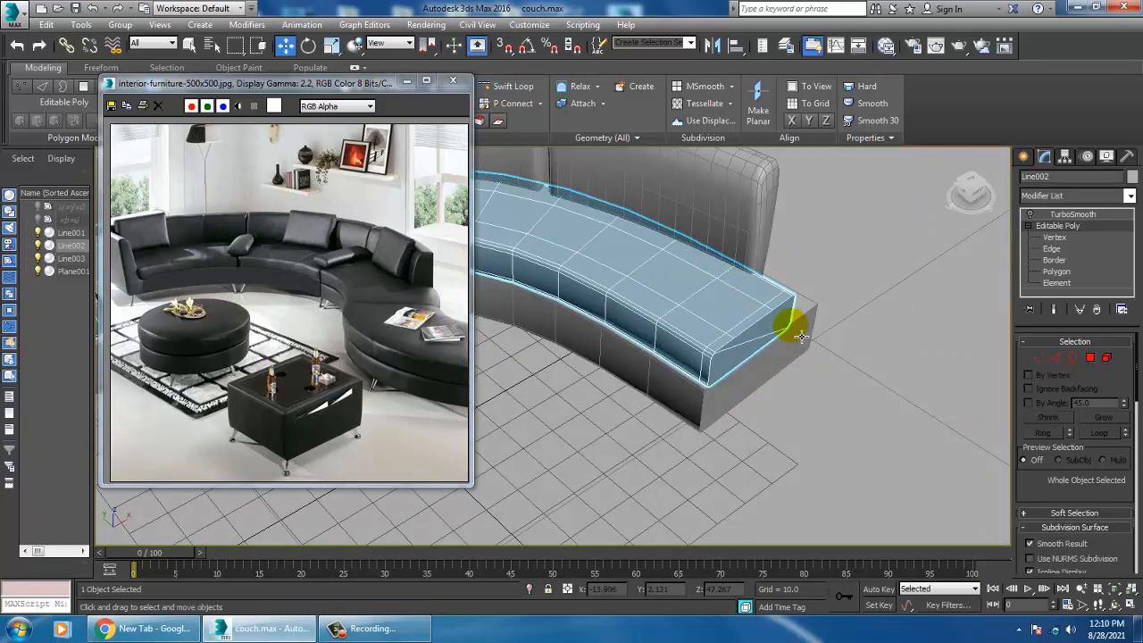
- Insert a crosswise Swift Loop edge on the seat cushion close to its end beside the armrest
key("2")
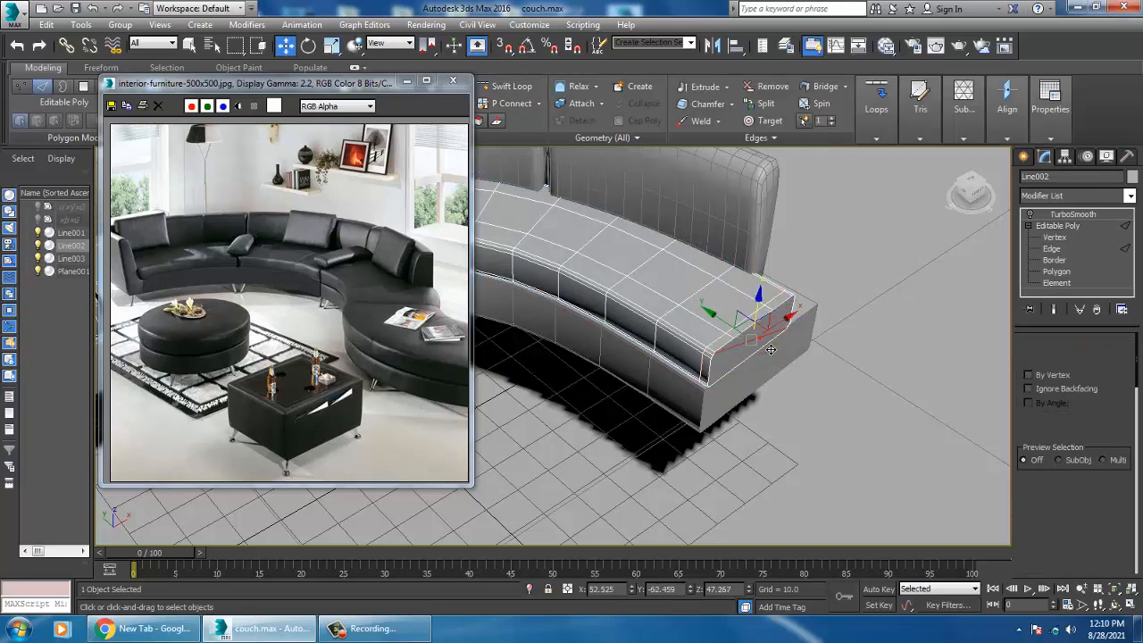
left_click(770, 348)
scroll(770, 349, "down", 5)
middle_click_drag(771, 349, 1109, 386, "alt")
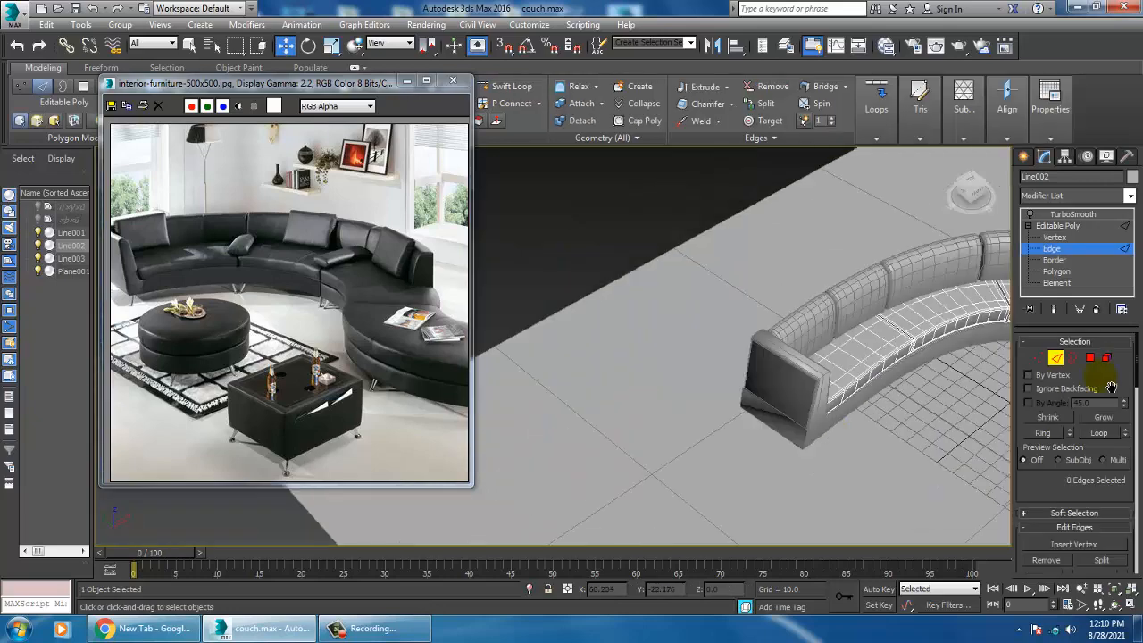
middle_click_drag(821, 429, 764, 436, "alt")
middle_click_drag(910, 391, 635, 349, "alt")
scroll(770, 340, "up", 3)
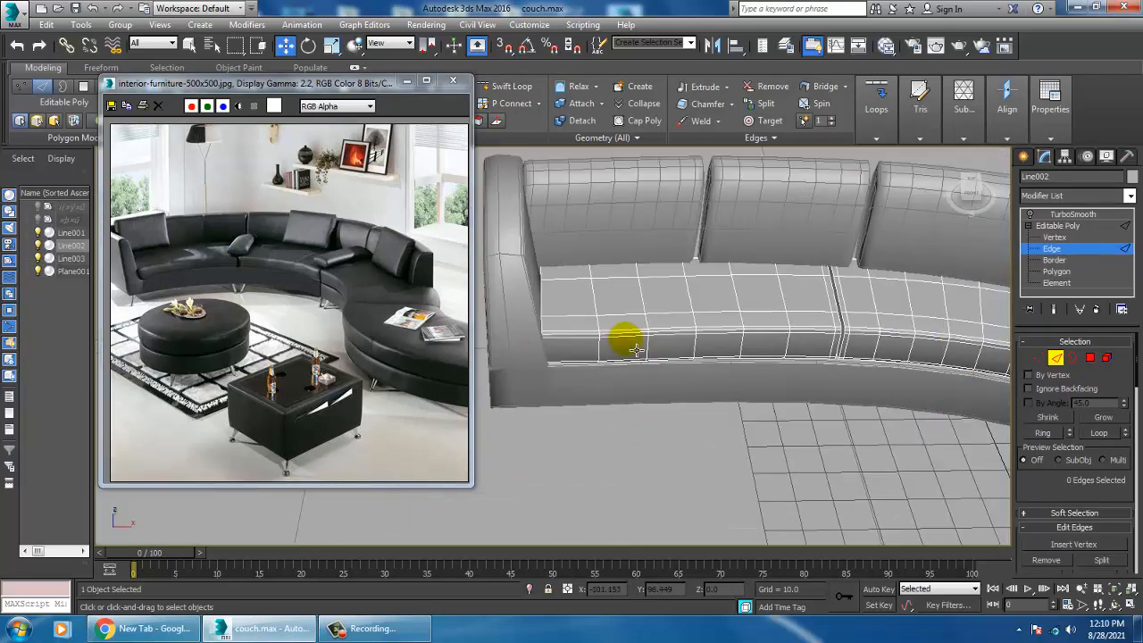
left_click(516, 88)
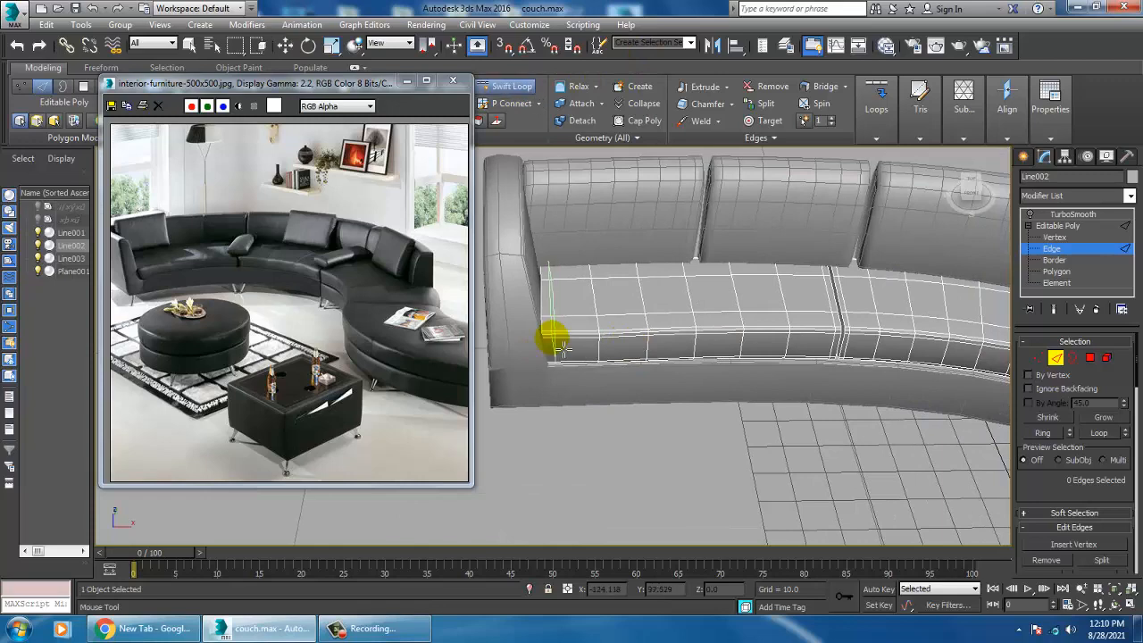
left_click(554, 339)
scroll(606, 345, "down", 2)
key("w")
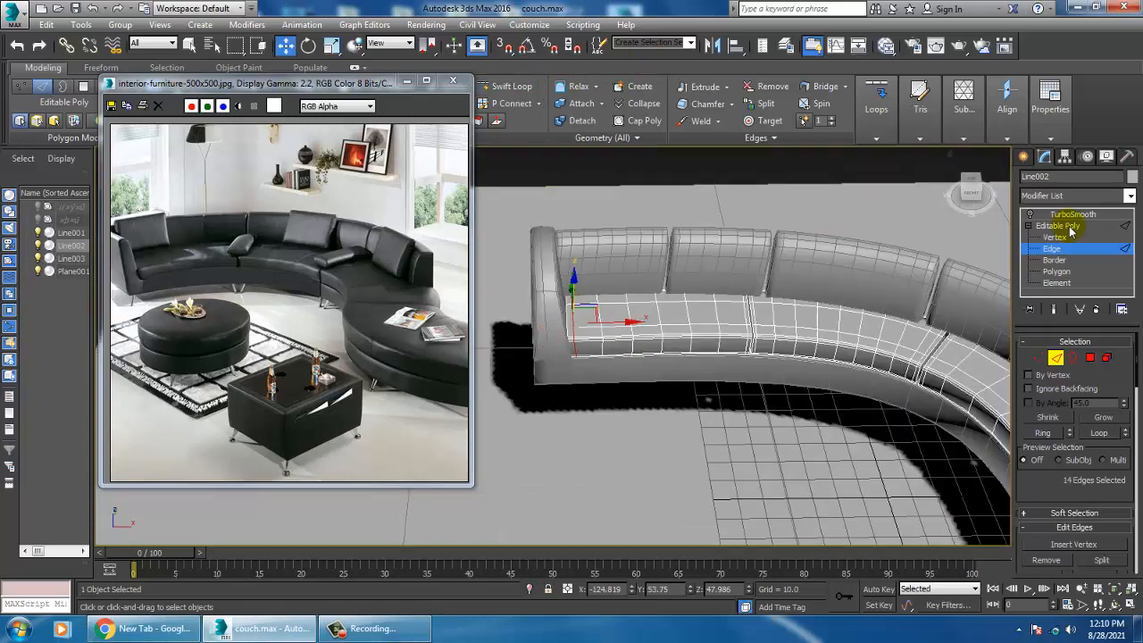
- Turn the seat cushions' TurboSmooth effect back on and inspect the smoothed end at the sofa's open side
left_click(1070, 225)
left_click(1064, 216)
left_click(1031, 215)
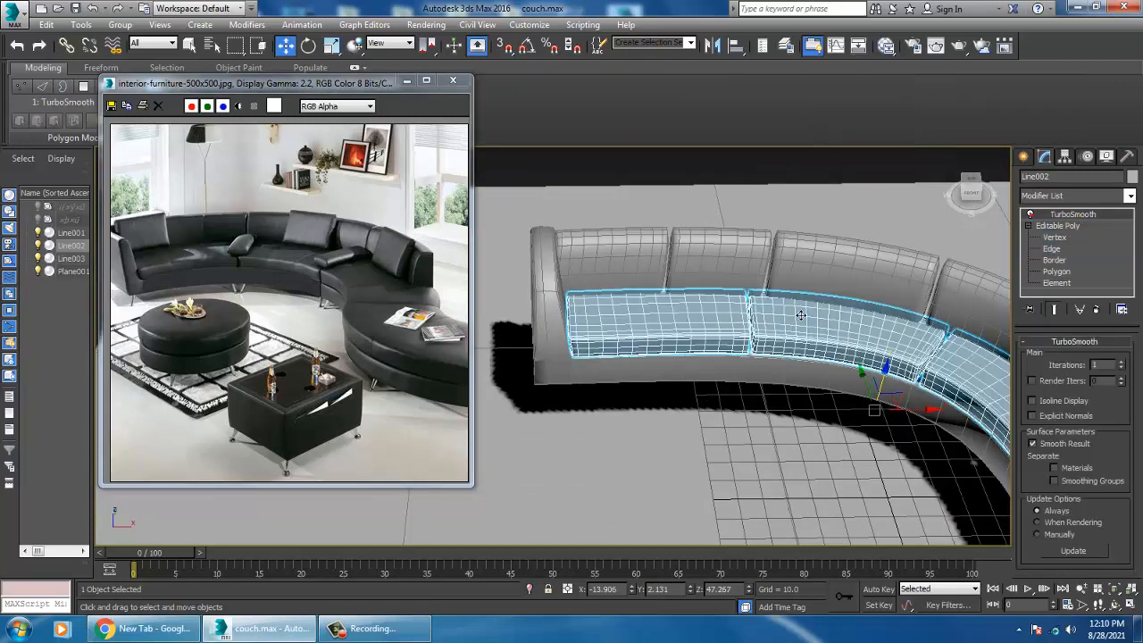
middle_click_drag(801, 313, 658, 254, "alt")
middle_click_drag(743, 284, 808, 405)
scroll(783, 340, "up", 3)
- Turn off the seat cushions' TurboSmooth effect and cut two vertical edges across the cushion's open end face in wireframe display
left_click(1029, 214)
key("F3")
scroll(806, 380, "up", 4)
right_click(802, 380)
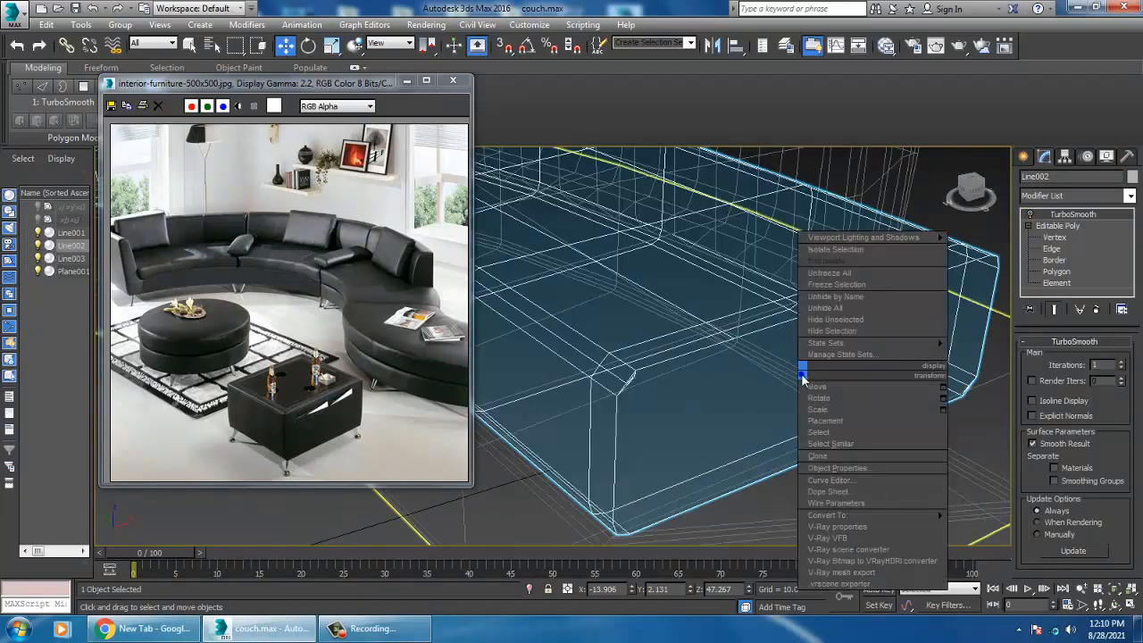
left_click(759, 317)
left_click(1067, 225)
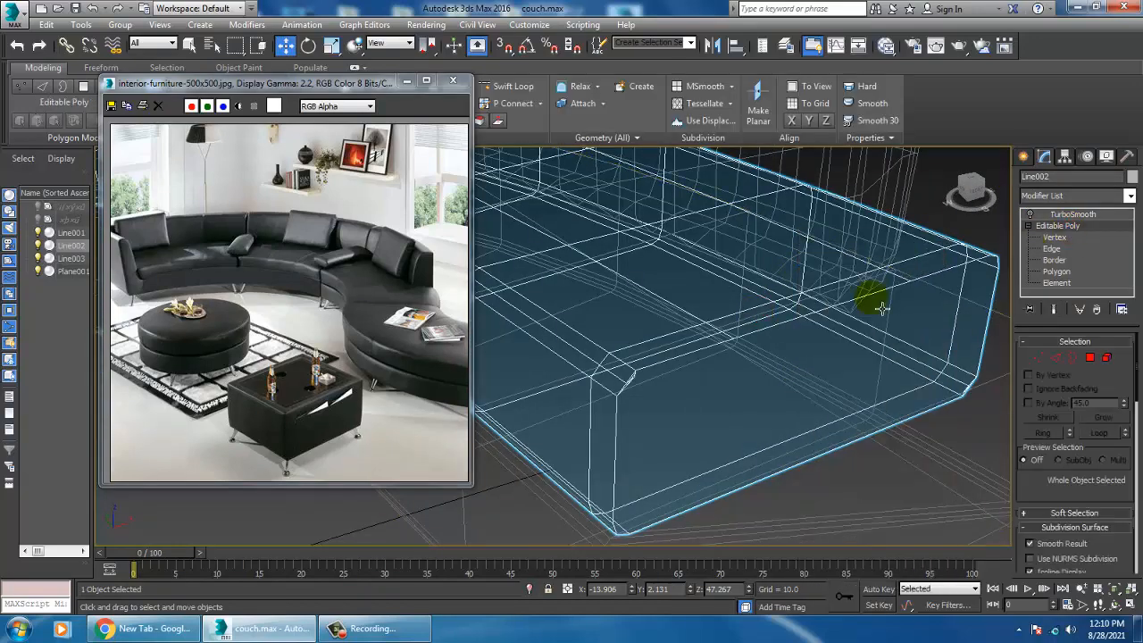
right_click(826, 320)
left_click(796, 199)
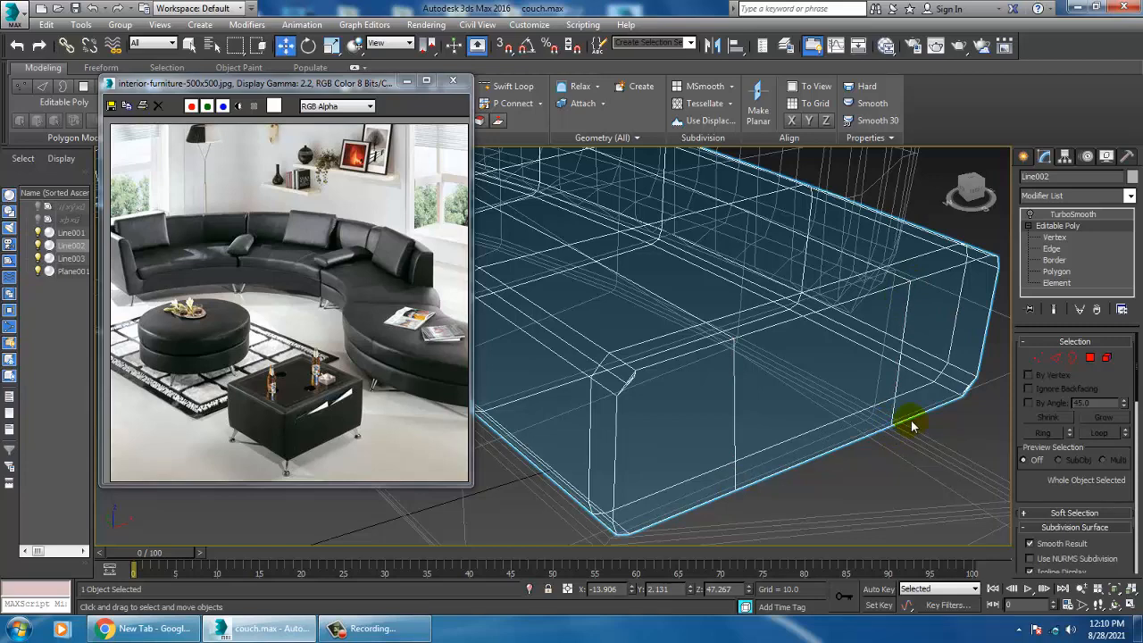
key("F3")
scroll(844, 400, "down", 6)
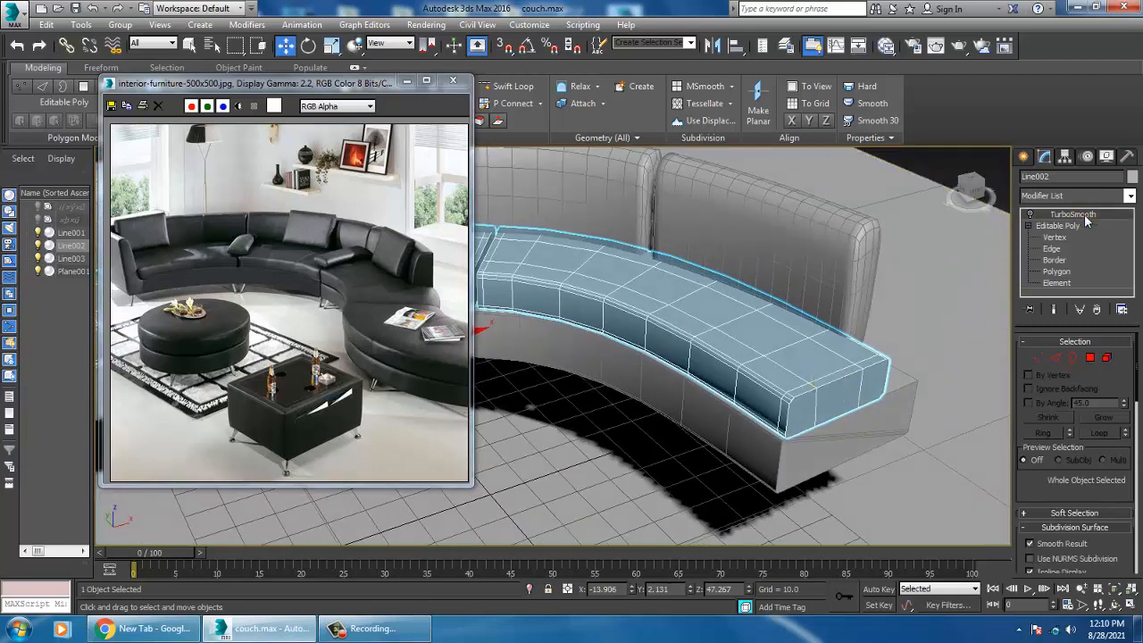
- Preview the seat cushions with TurboSmooth on, switch the effect off again, and examine the cushions along the curve
left_click(1082, 215)
left_click(1031, 216)
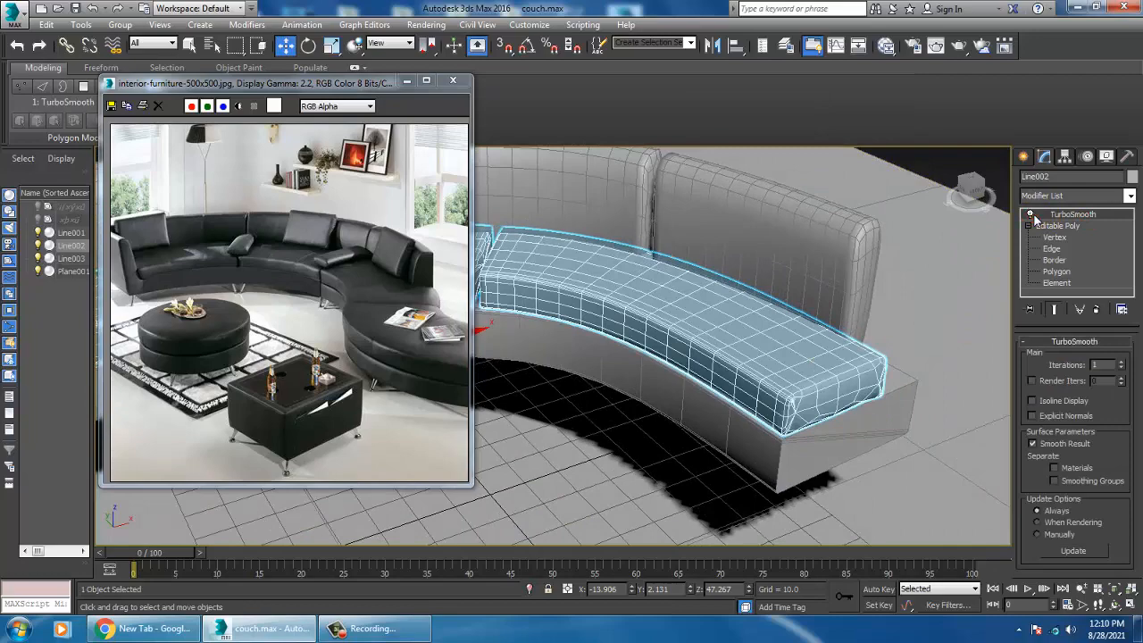
left_click(1032, 214)
scroll(752, 299, "down", 3)
middle_click_drag(753, 299, 654, 338, "alt")
scroll(994, 299, "down", 4)
scroll(688, 330, "up", 4)
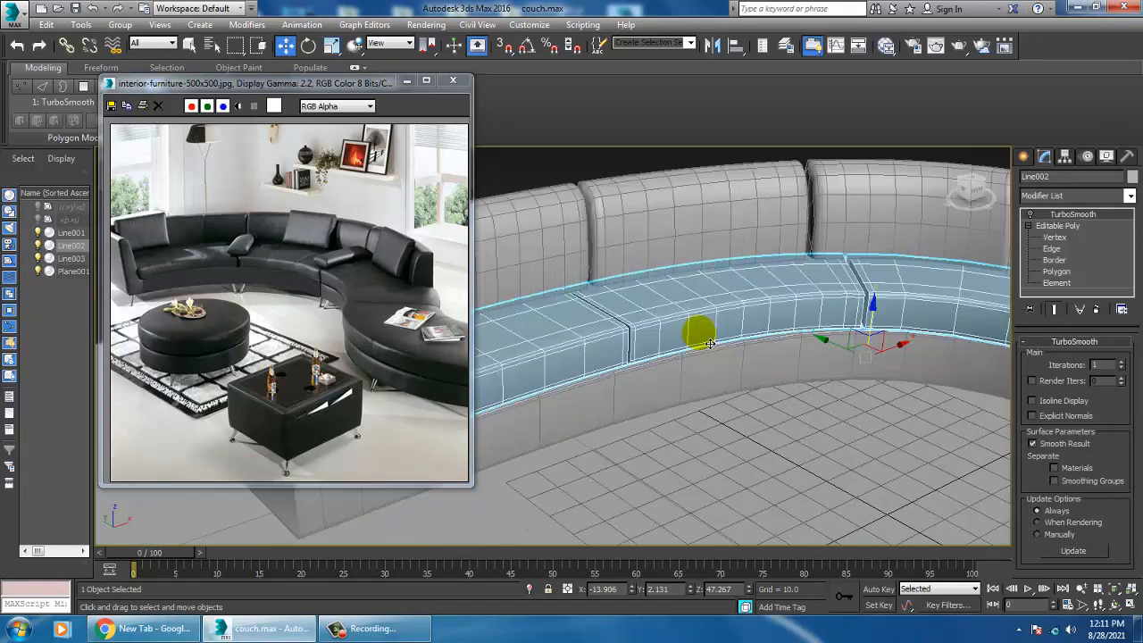
scroll(710, 343, "down", 4)
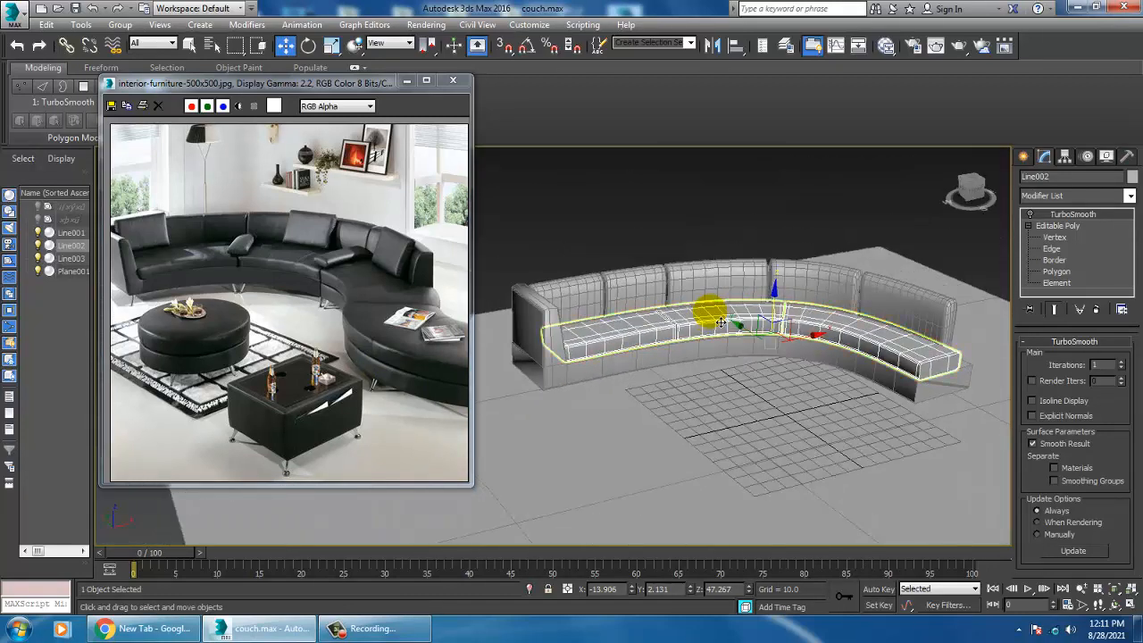
- Select the backrest, compare it with the reference image, and bring the sofa's open end into the top view
middle_click_drag(752, 311, 839, 283)
left_click(859, 283)
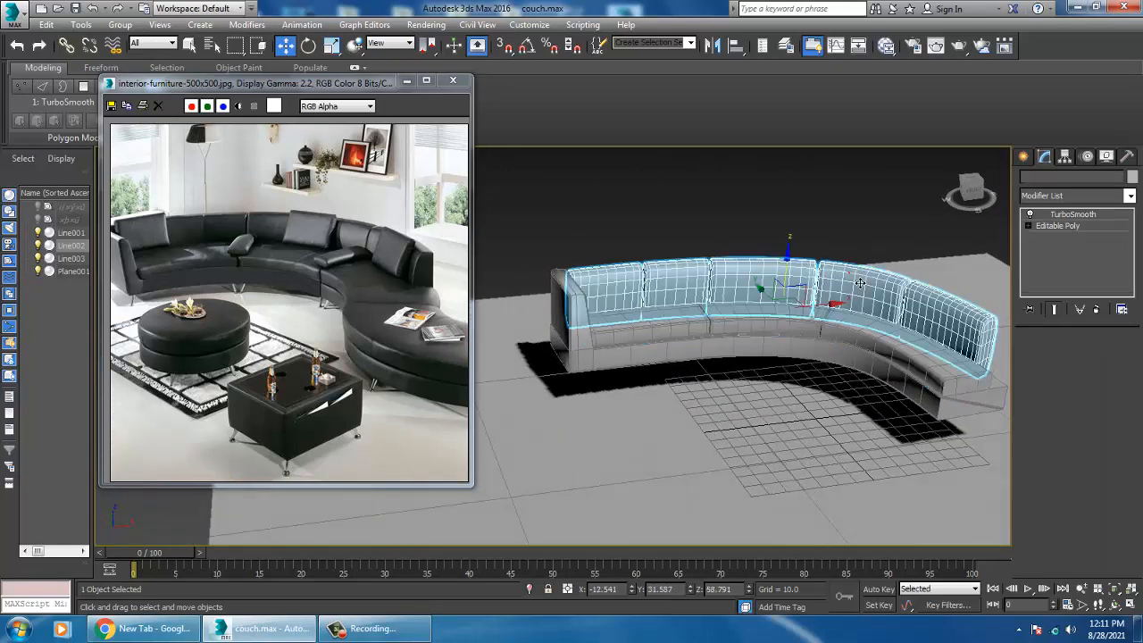
left_click(445, 302)
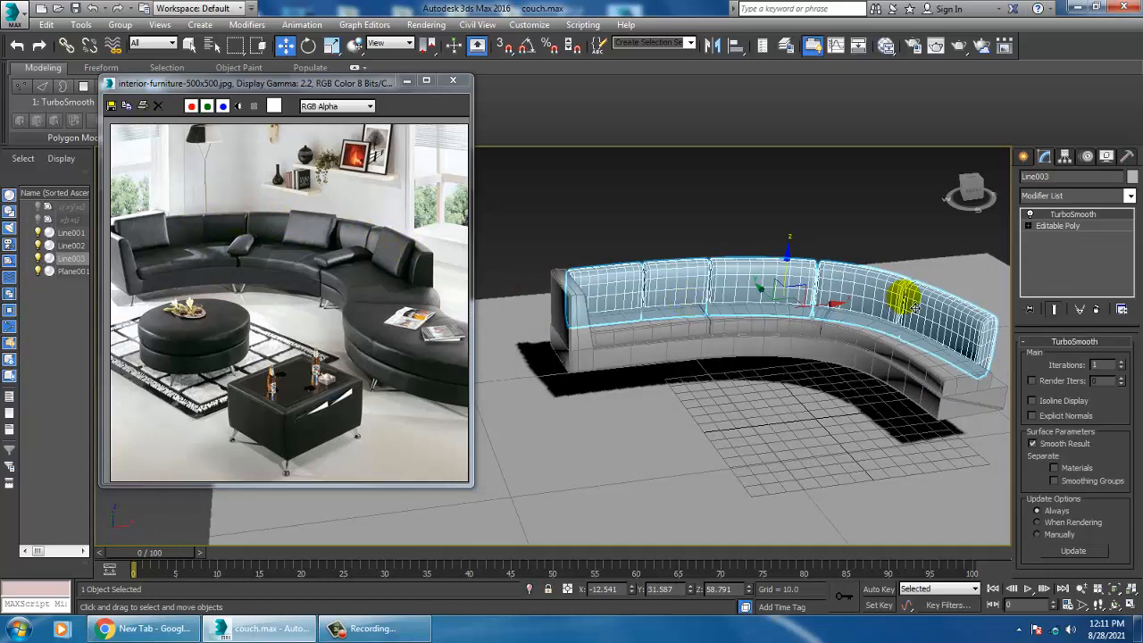
middle_click_drag(855, 318, 840, 313)
key("alt+w")
middle_click(491, 268)
key("alt+w")
scroll(541, 298, "down", 2)
middle_click_drag(592, 379, 597, 249)
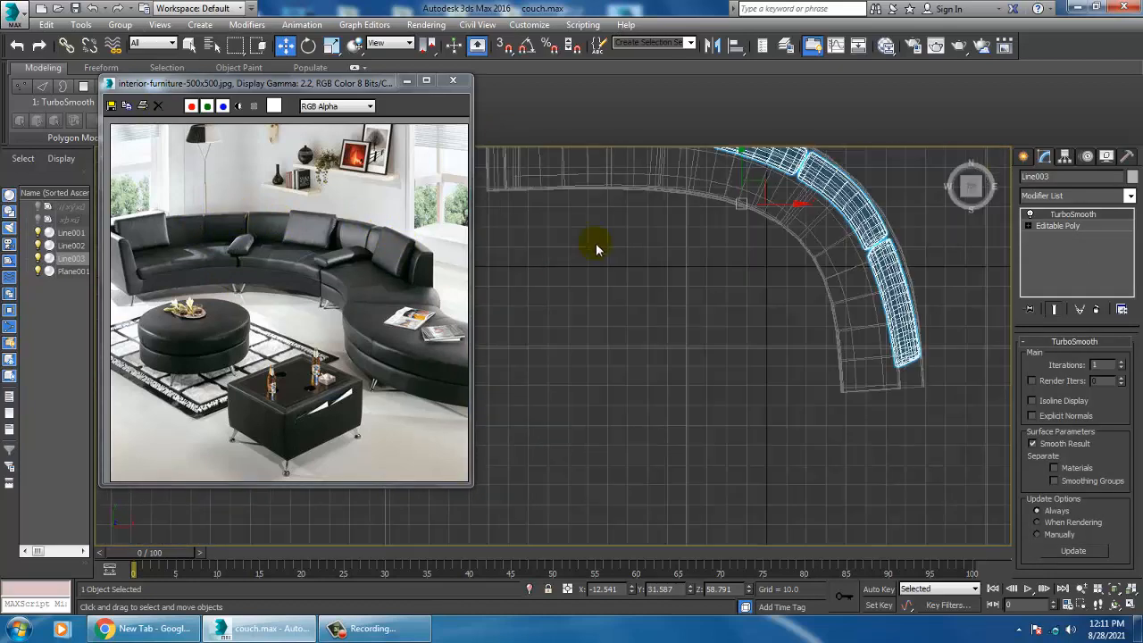
scroll(876, 331, "down", 2)
middle_click_drag(876, 331, 683, 269)
middle_click_drag(704, 317, 669, 291)
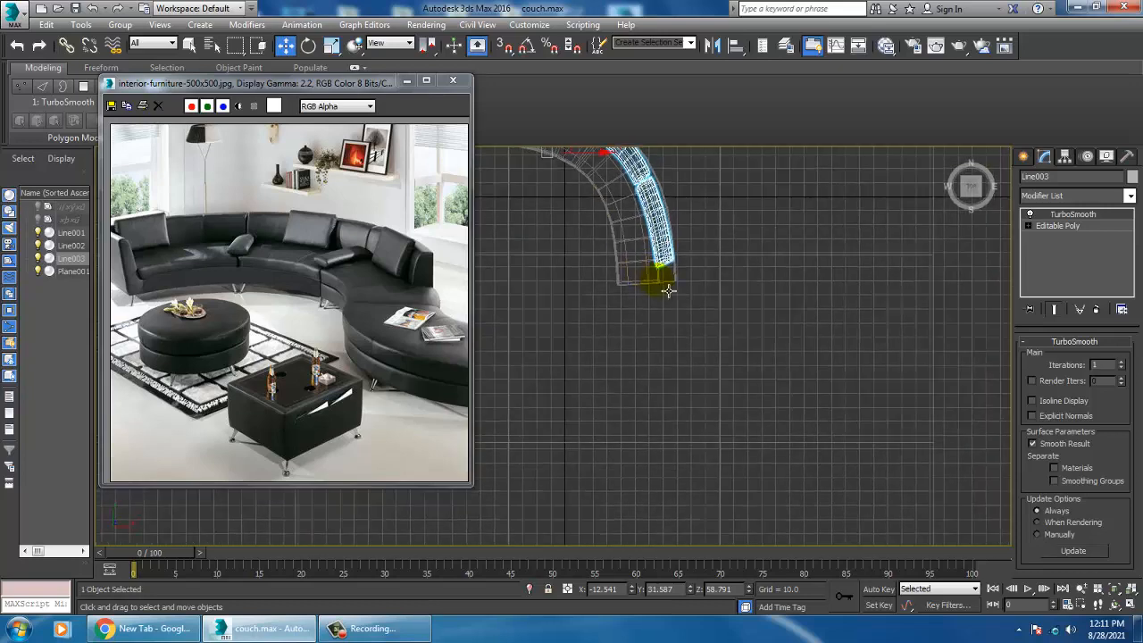
left_click(1024, 157)
left_click(1048, 261)
middle_click_drag(751, 332, 759, 255)
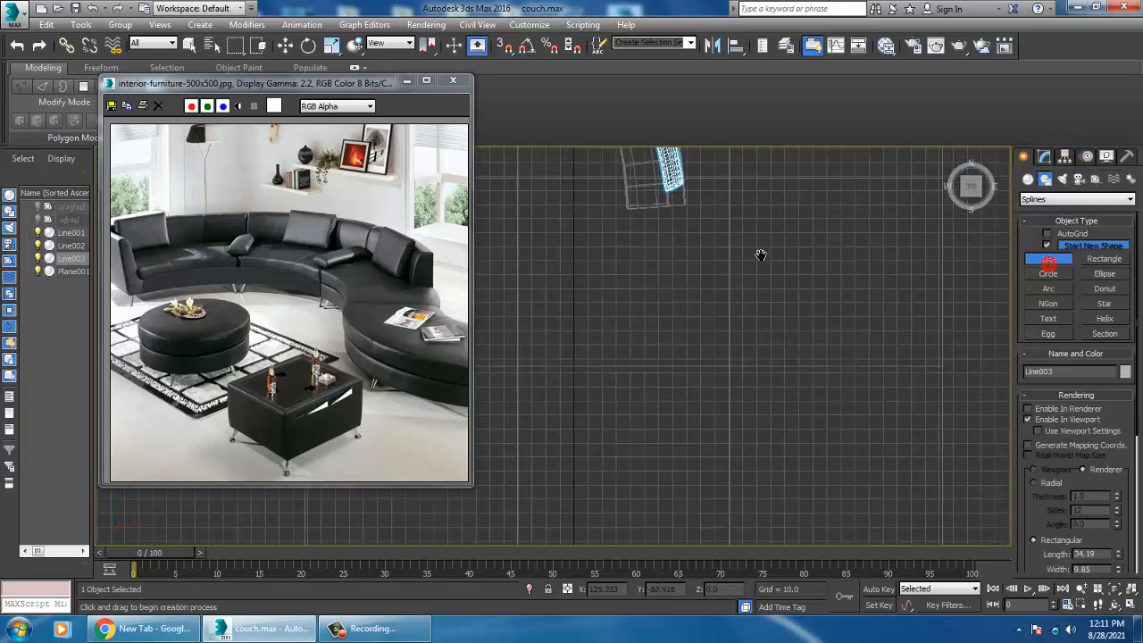
left_click(652, 209)
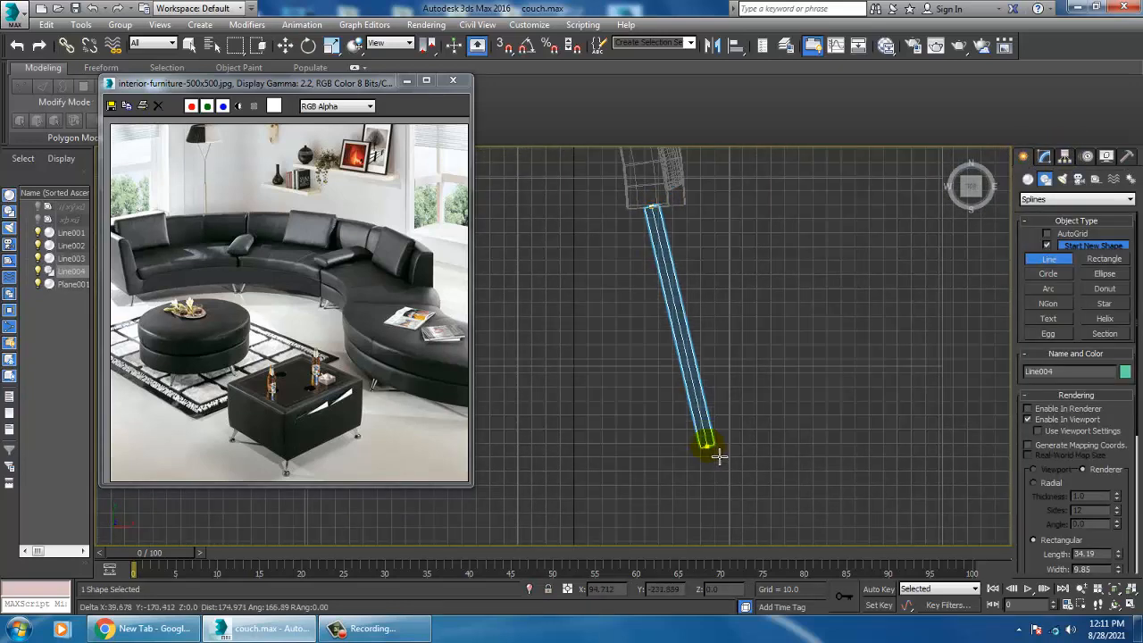
left_click_drag(753, 449, 860, 462)
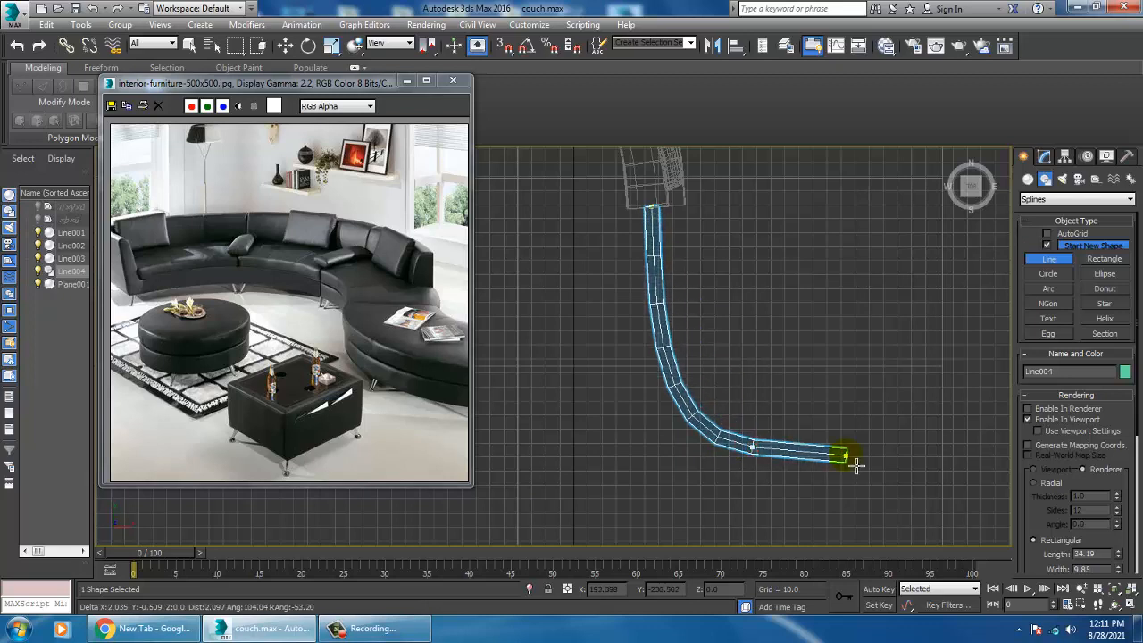
right_click(842, 465)
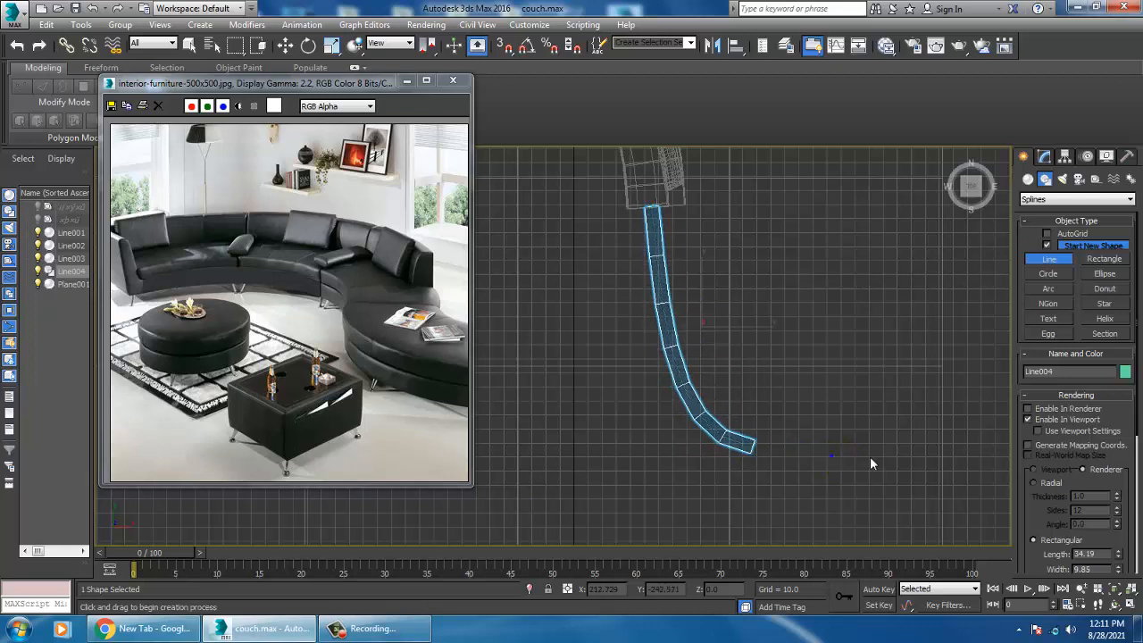
right_click(870, 457)
key("1")
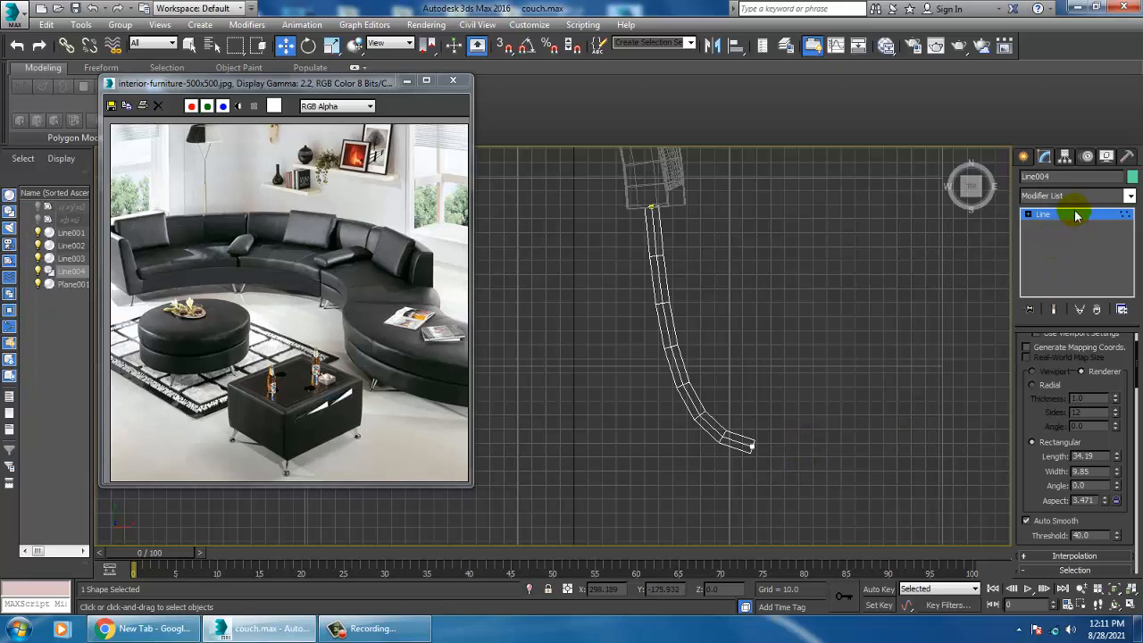
key("Delete")
- Draw a curved two-point Line in the top view, starting at the sofa's open end and bending outward away from it
left_click(1023, 156)
left_click(1049, 259)
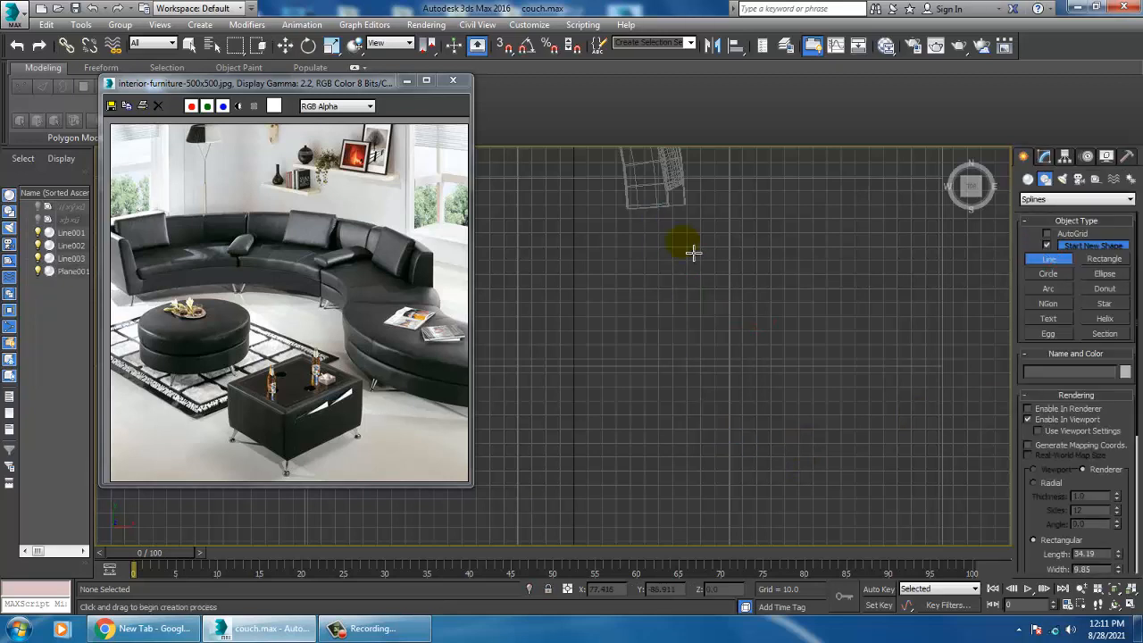
left_click_drag(661, 212, 811, 473)
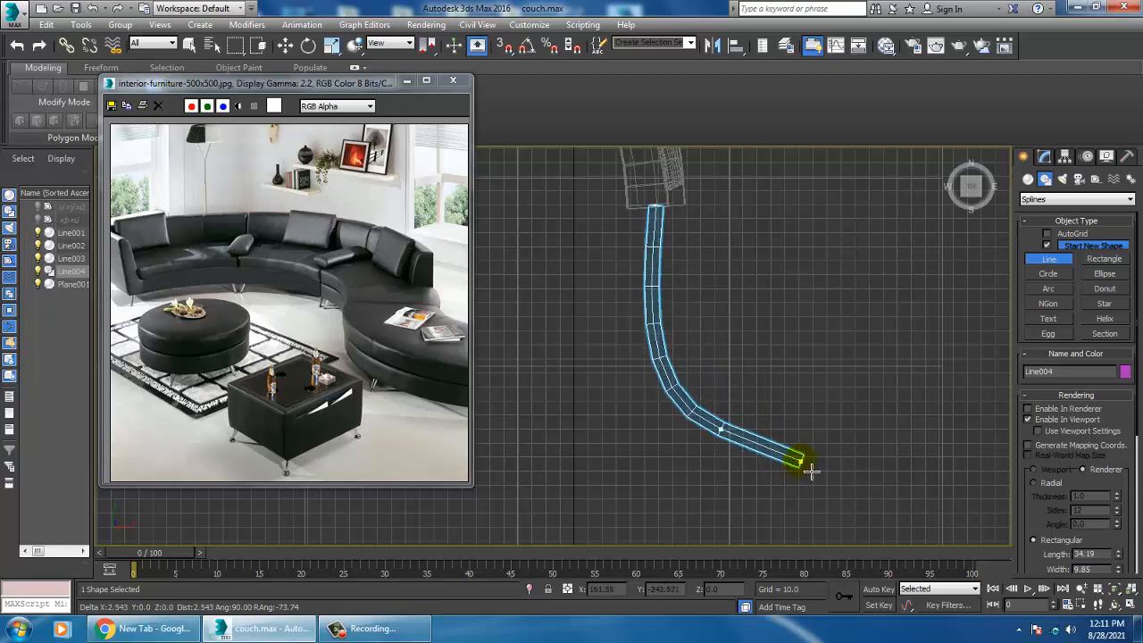
right_click(879, 475)
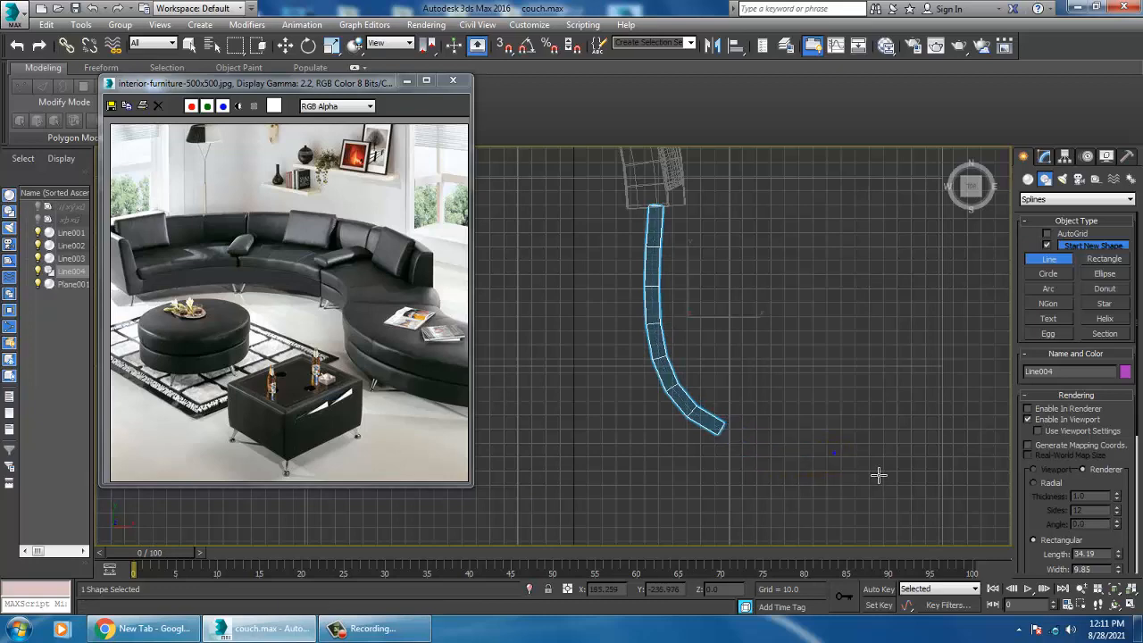
right_click(781, 431)
middle_click_drag(686, 366, 712, 375)
- Refine the chaise line in vertex mode by inserting an extra vertex midway along its curve
key("1")
right_click(689, 351)
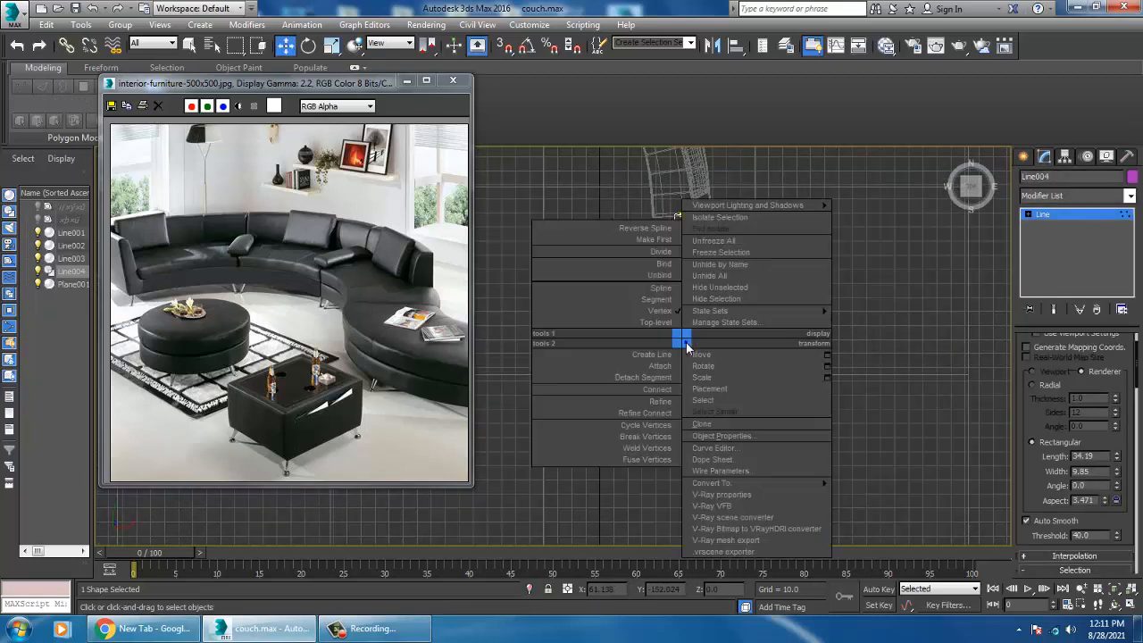
left_click(650, 402)
left_click(679, 331)
right_click(714, 365)
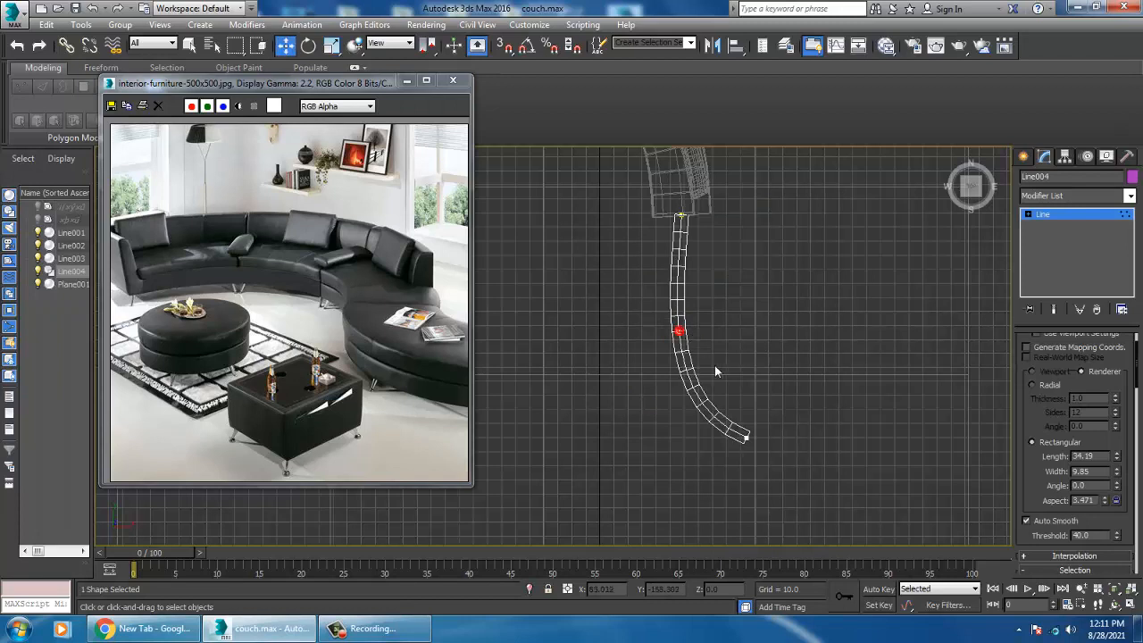
left_click(715, 366)
- Reposition the new middle vertex of the chaise line and move the far end vertex outward to extend the bend
left_click(681, 329)
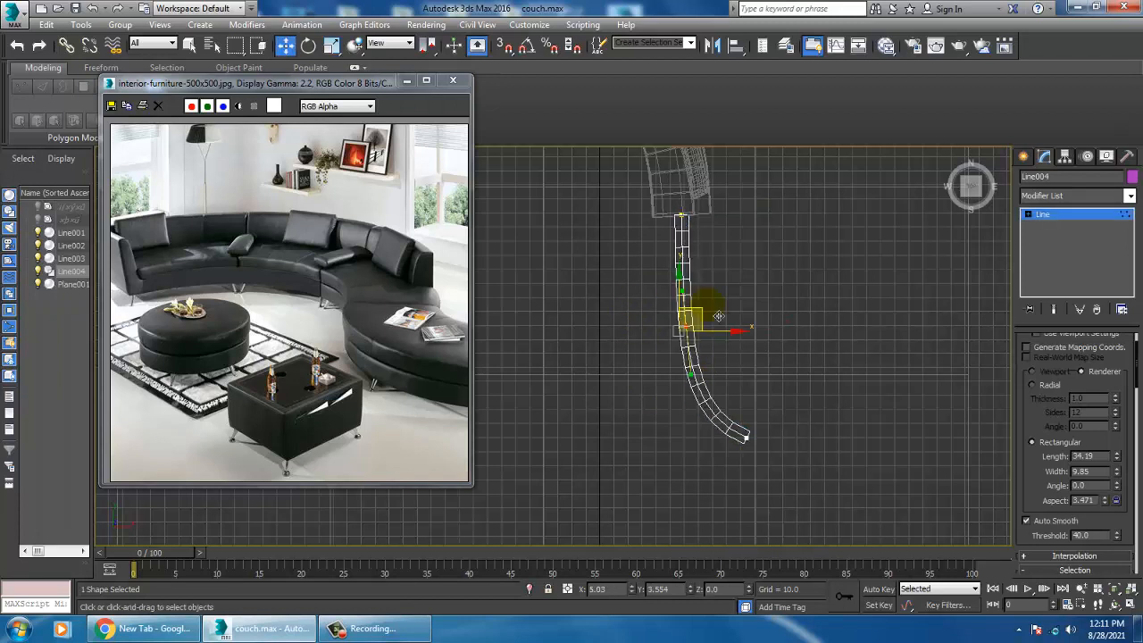
left_click(745, 436)
left_click_drag(777, 421, 819, 417)
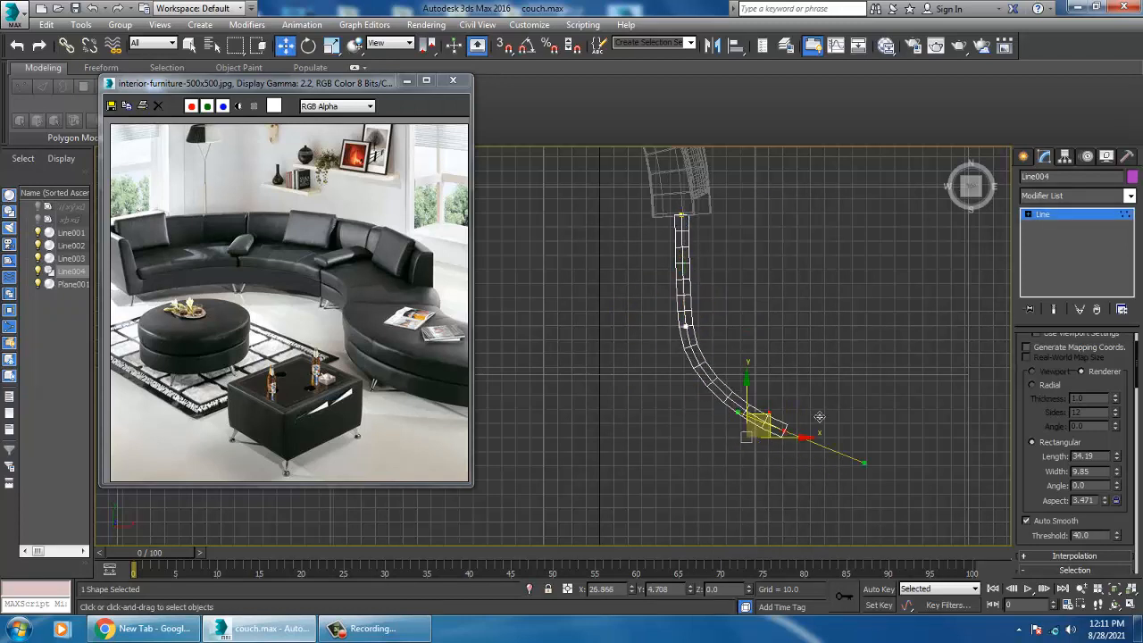
left_click_drag(718, 320, 718, 325)
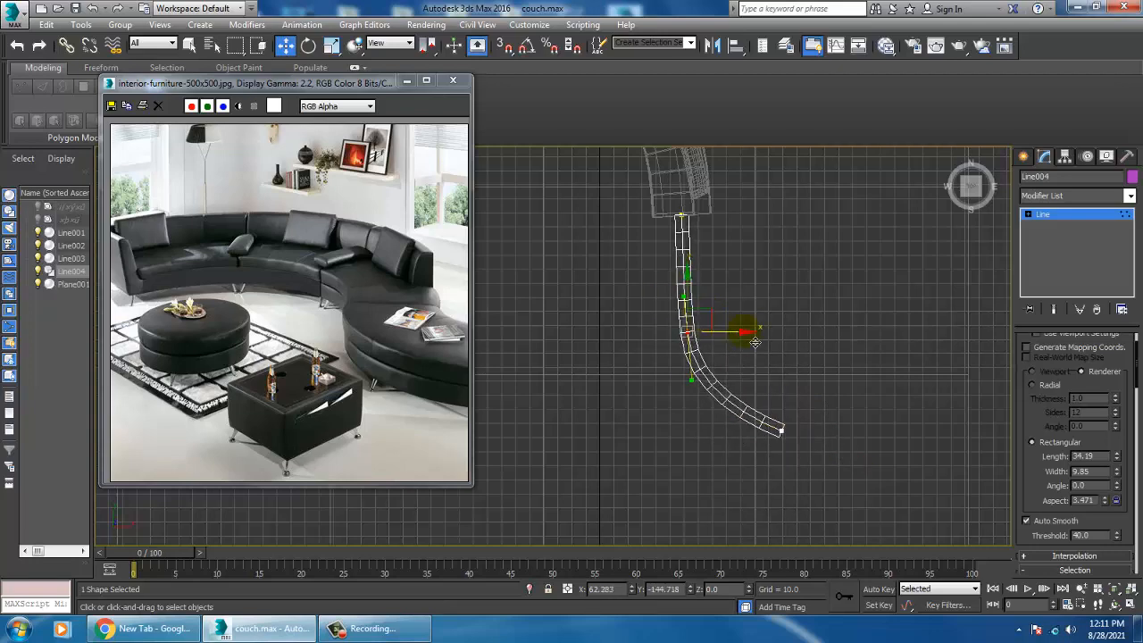
- Adjust the chaise line's starting vertex at the sofa's open end and reshape the curve at its middle vertex
scroll(755, 342, "up", 6)
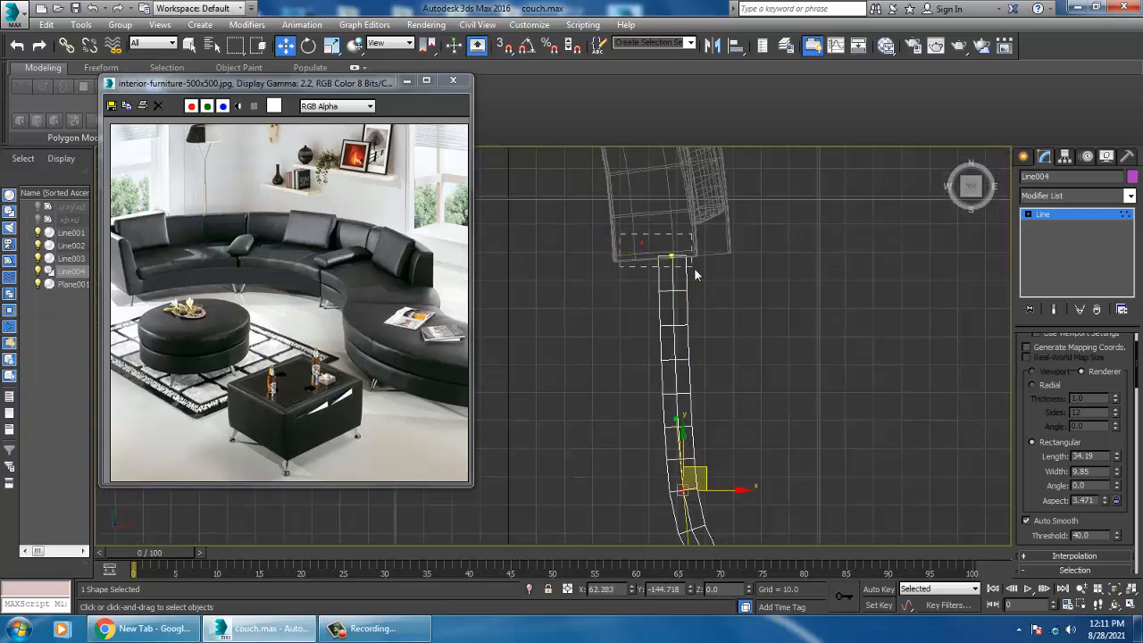
left_click_drag(691, 243, 691, 243)
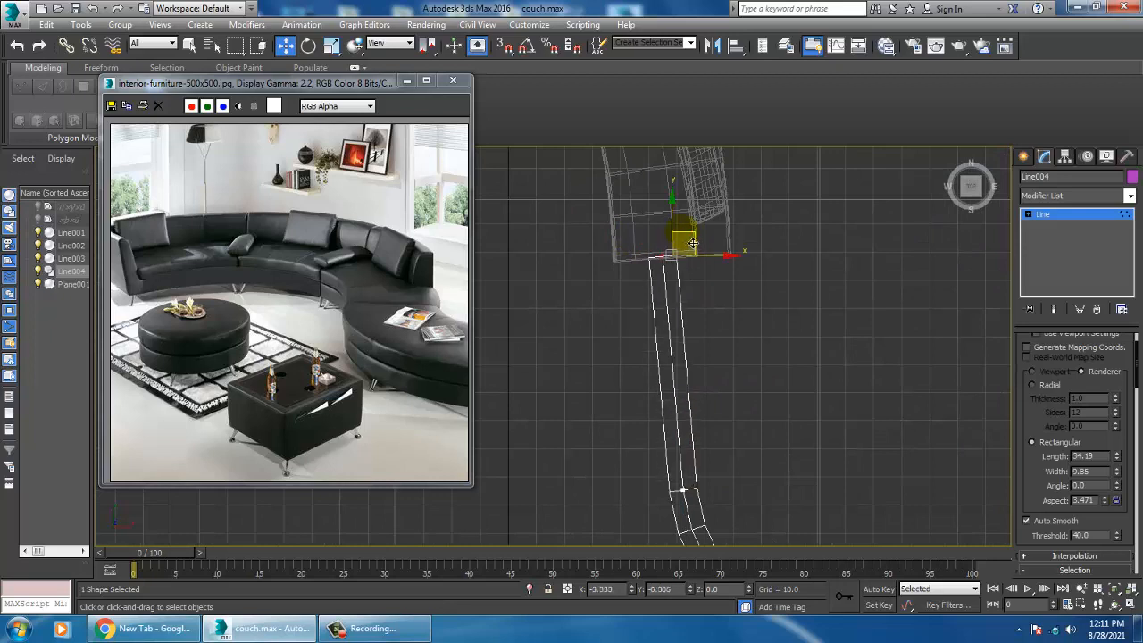
middle_click_drag(814, 429, 800, 319)
left_click_drag(699, 367, 696, 363)
left_click_drag(669, 317, 668, 319)
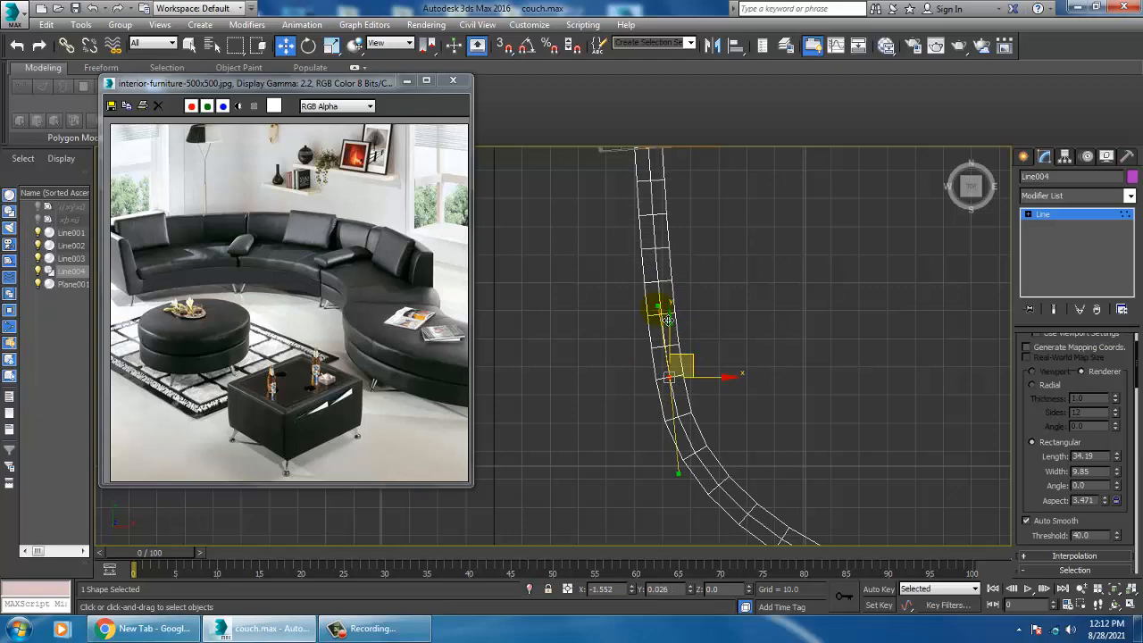
- Set the chaise line's rectangular profile to length 12.513 and width 34.278, and raise the shape off the floor in perspective
key("p")
middle_click_drag(810, 396, 709, 355)
left_click(1062, 214)
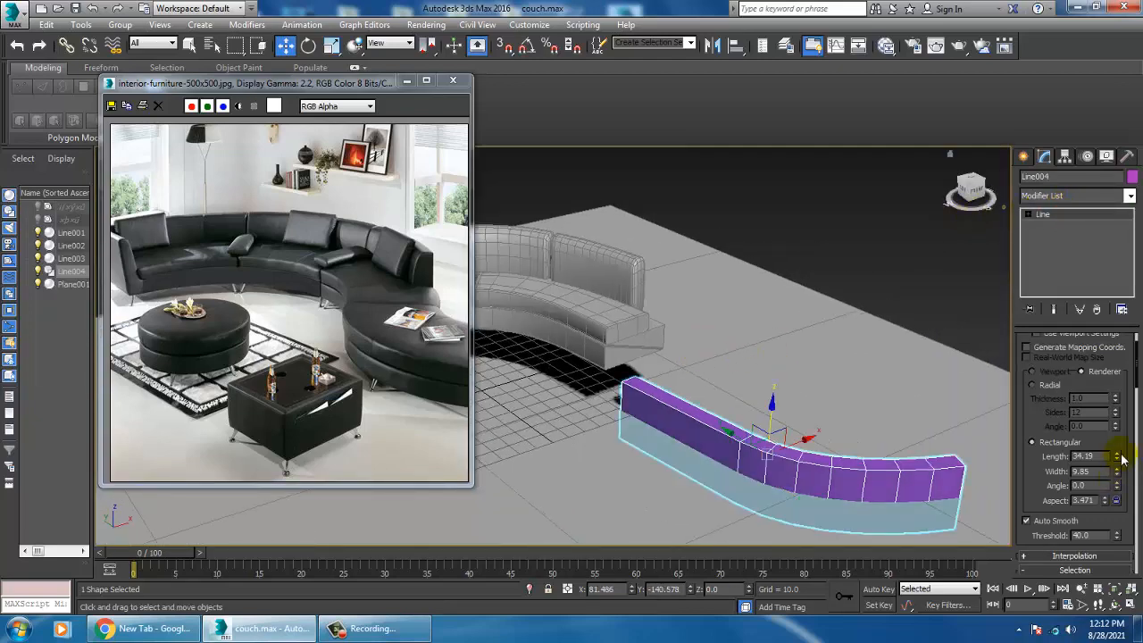
left_click_drag(1116, 455, 1116, 509)
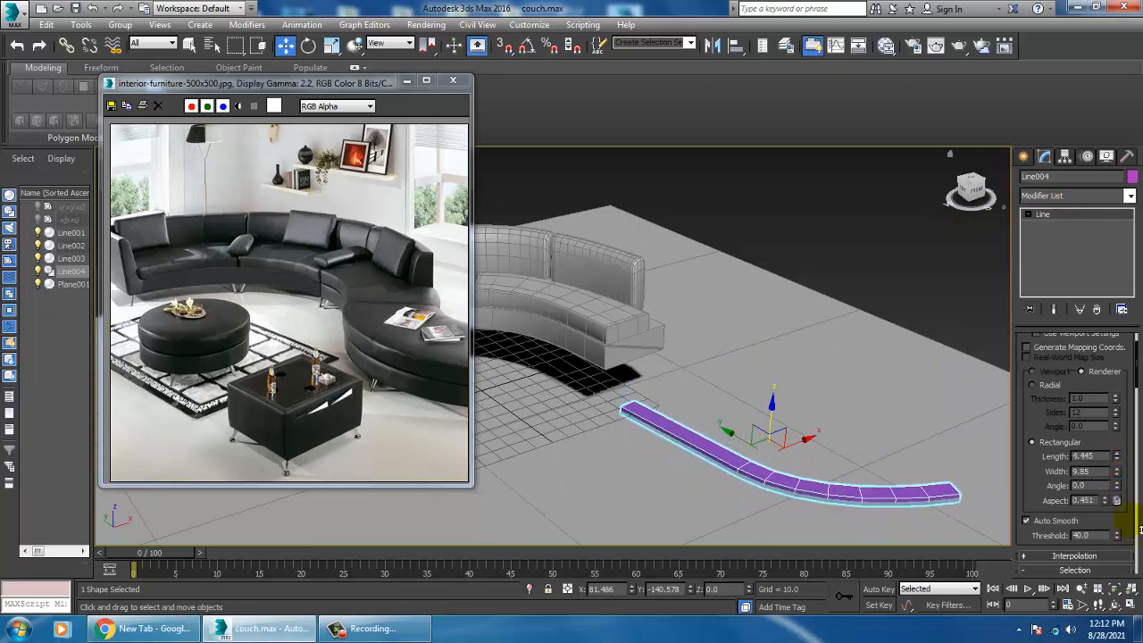
left_click_drag(769, 421, 790, 384)
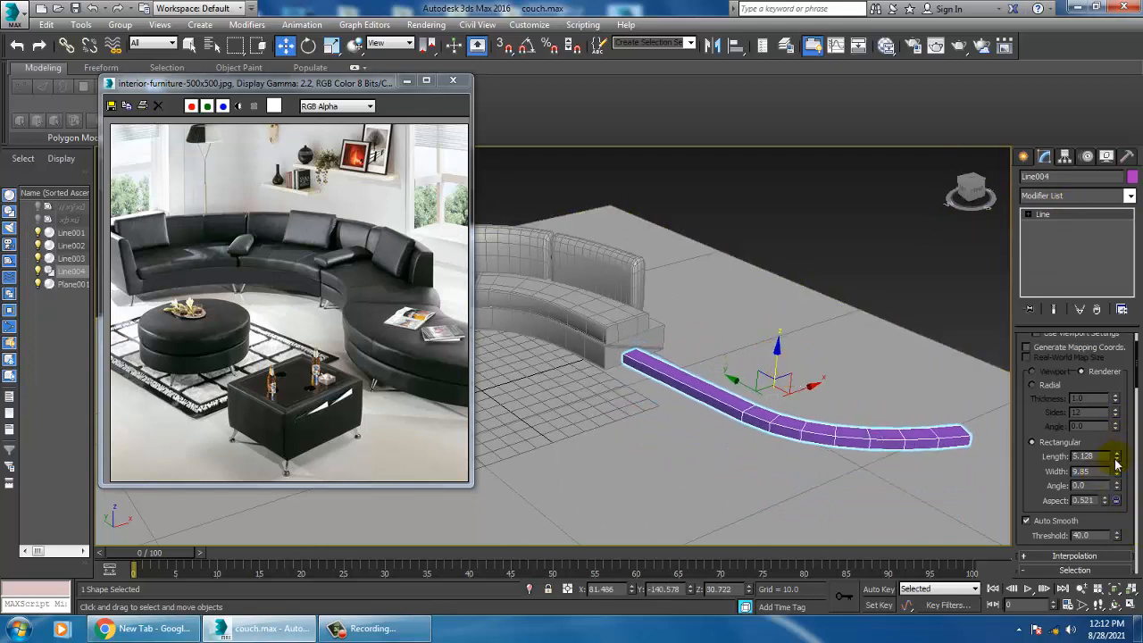
left_click_drag(1117, 458, 1108, 360)
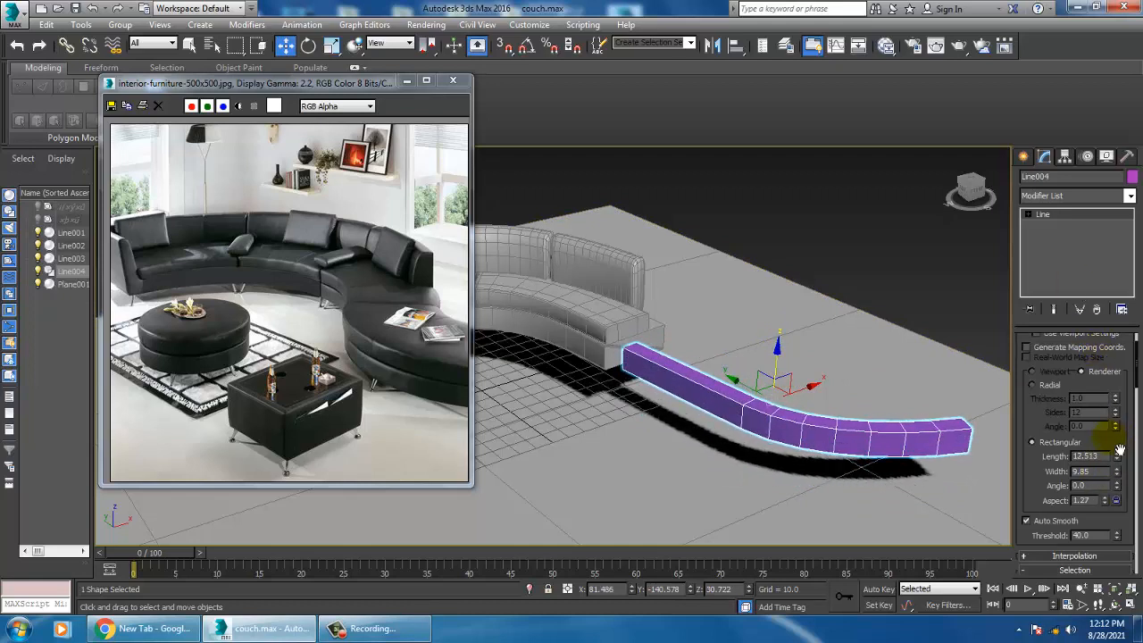
left_click_drag(1116, 472, 1086, 293)
- Raise the chaise section to a Z position of 35.119, in line with the sofa's seat base
middle_click_drag(709, 356, 787, 362, "alt")
key("alt+w")
right_click(837, 229)
key("alt+w")
key("z")
scroll(765, 363, "down", 2)
scroll(765, 363, "down", 2)
left_click_drag(800, 354, 797, 341)
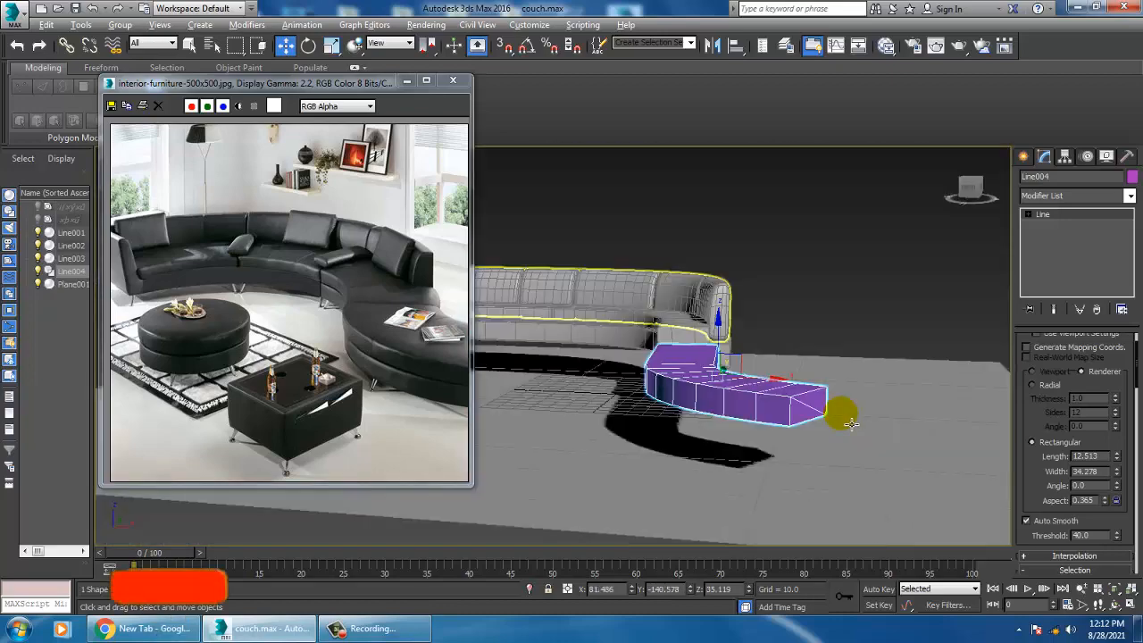
- Change the chaise section's object color from the purple to the light gray custom color
mouse_move(770, 408)
middle_mouse_down("alt")
mouse_move(822, 416)
mouse_move(757, 429)
mouse_move(795, 431)
mouse_move(800, 359)
mouse_move(810, 365)
middle_mouse_up("alt")
scroll(756, 380, "down", 3)
scroll(795, 366, "up", 3)
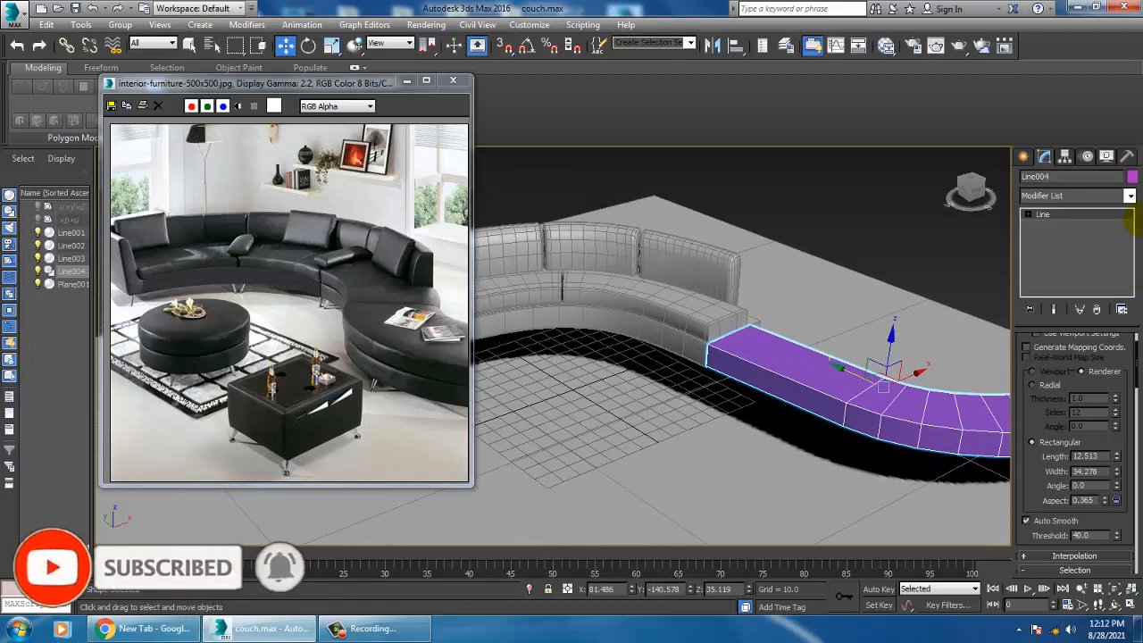
left_click(1132, 177)
left_click(579, 297)
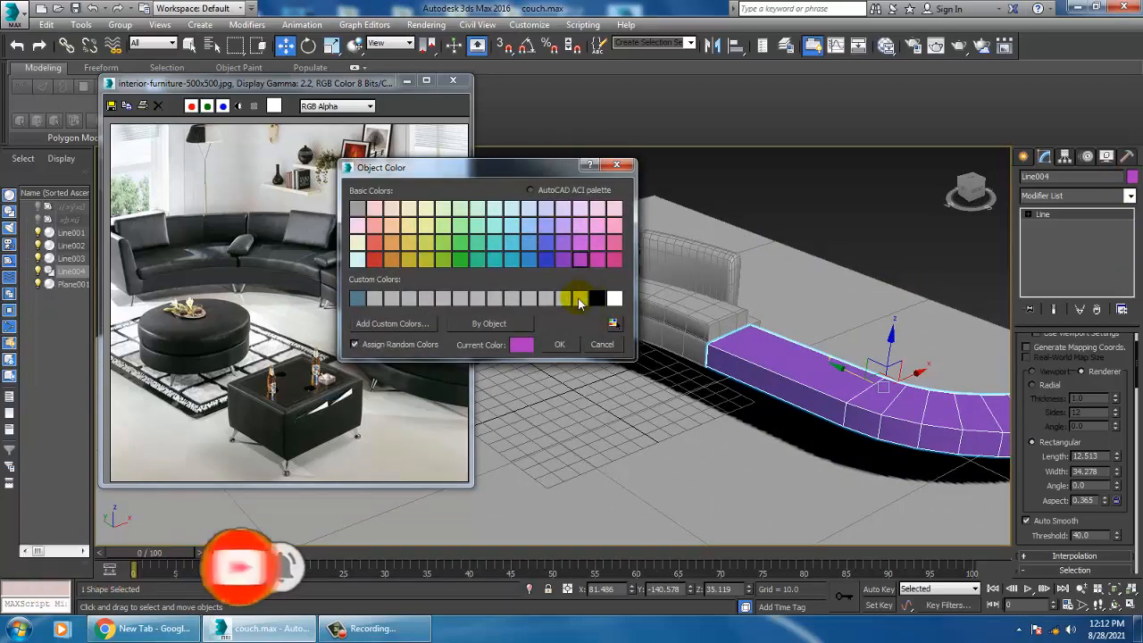
left_click(559, 344)
- Shift the reference image aside and examine the whole sofa together with the adjoining chaise
left_click_drag(321, 84, 65, 96)
middle_click_drag(567, 312, 591, 273, "alt")
middle_click_drag(536, 301, 586, 302)
left_click(401, 332)
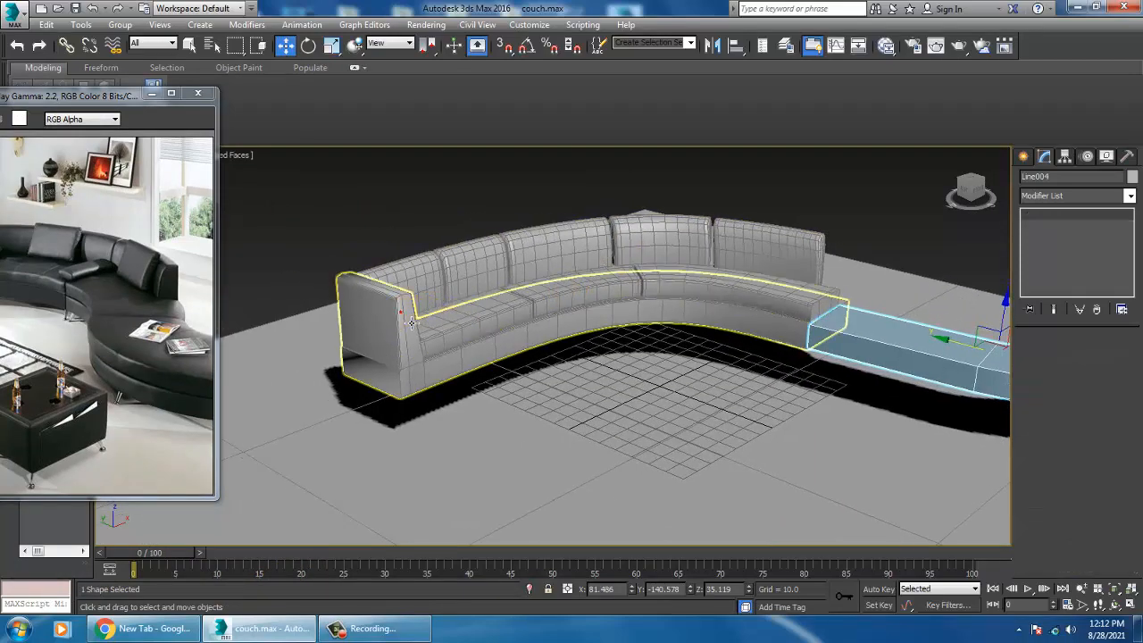
left_click_drag(69, 99, 143, 102)
middle_click_drag(767, 325, 686, 325, "alt")
scroll(706, 291, "down", 3)
- Inspect the seat cushions with edged faces toggled off and on, compare them with the chaise, and select the chaise section
left_click(858, 214)
left_click(661, 279)
key("F4")
key("F4")
scroll(656, 299, "up", 4)
scroll(677, 313, "down", 4)
scroll(715, 357, "up", 5)
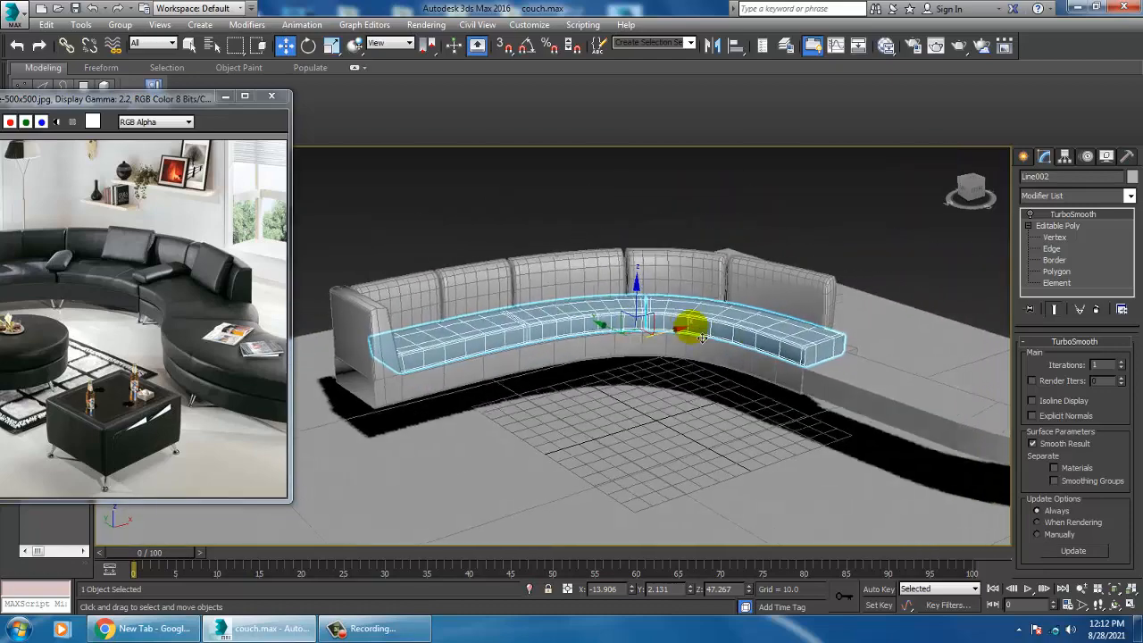
mouse_move(728, 369)
middle_mouse_down("alt")
mouse_move(711, 359)
mouse_move(749, 366)
middle_mouse_up("alt")
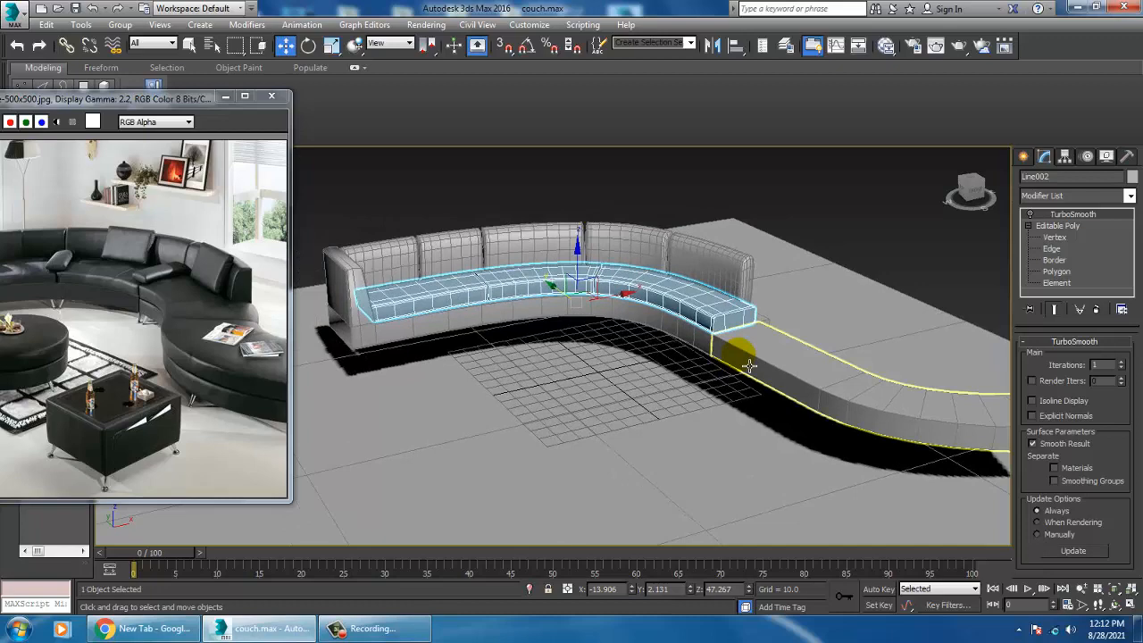
left_click(910, 266)
left_click(835, 362)
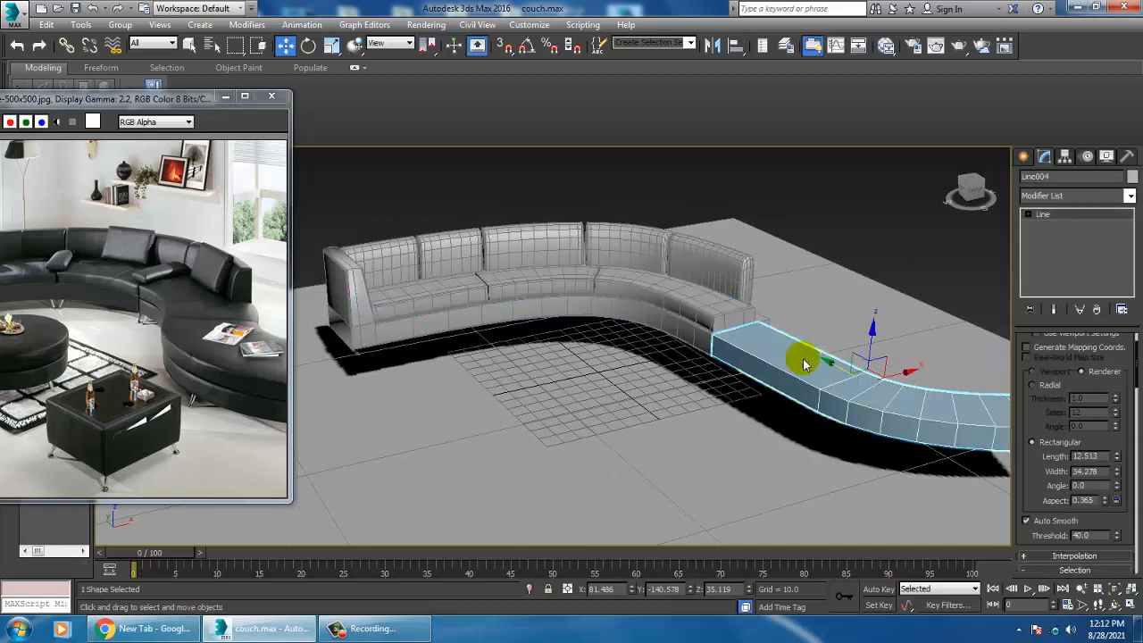